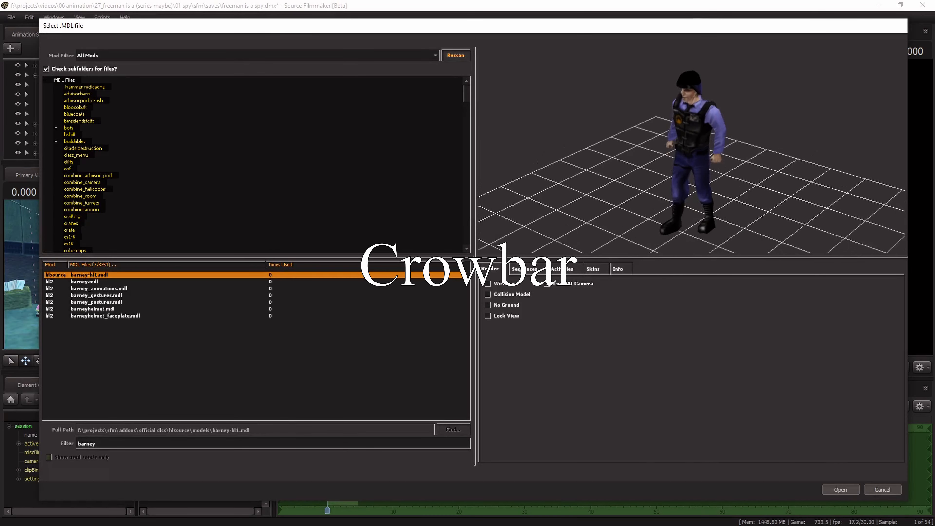
# Inspect the barney-hl1.mdl model in the preview, close up on the head and torso from the front
pyautogui.moveTo(691, 152); pyautogui.dragTo(722, 151)
pyautogui.moveTo(692, 151); pyautogui.dragTo(692, 107, button='right')
pyautogui.moveTo(691, 59); pyautogui.dragTo(671, 191, button='middle')
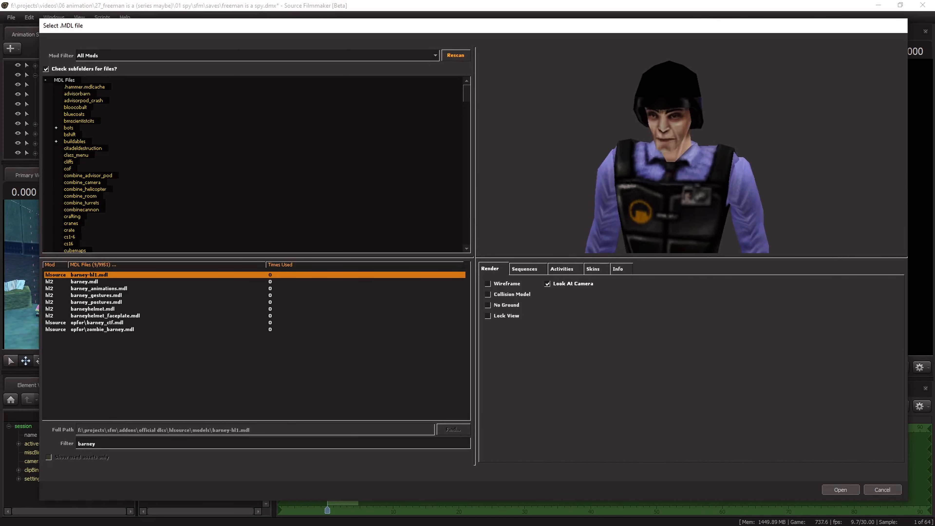
pyautogui.moveTo(671, 190); pyautogui.dragTo(671, 175, button='right')
pyautogui.moveTo(629, 150); pyautogui.dragTo(646, 182, button='middle')
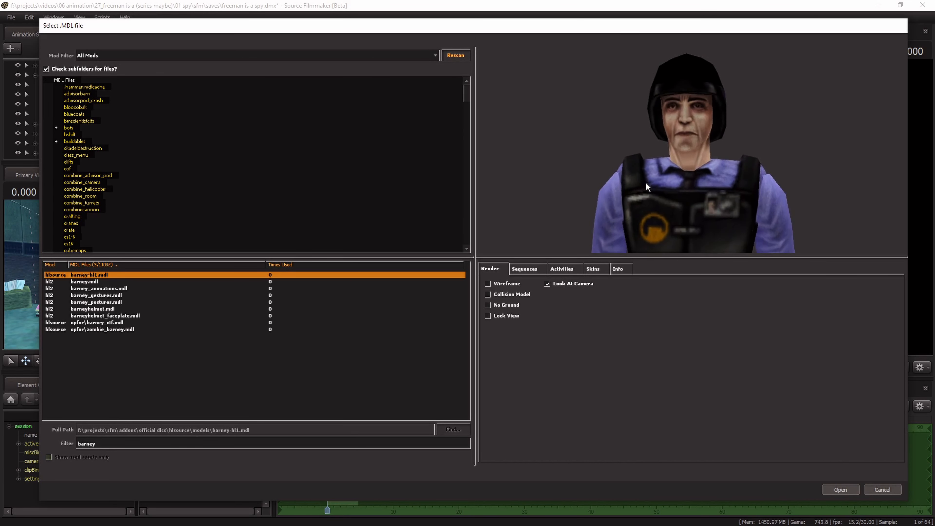
pyautogui.moveTo(668, 187)
pyautogui.mouseDown()
pyautogui.moveTo(584, 187)
pyautogui.moveTo(668, 187)
pyautogui.mouseUp()
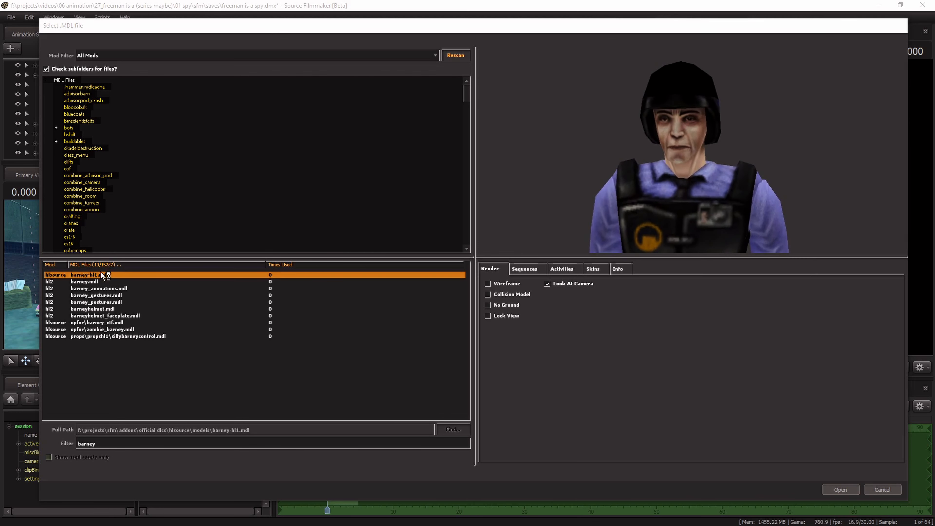
# Switch to Crowbar and set the decompile output folder to D:\Video\Blender Assets\Half Life 1\Crowbar Decompiled\barney-hl1
pyautogui.moveTo(0, 107); pyautogui.dragTo(451, 78)
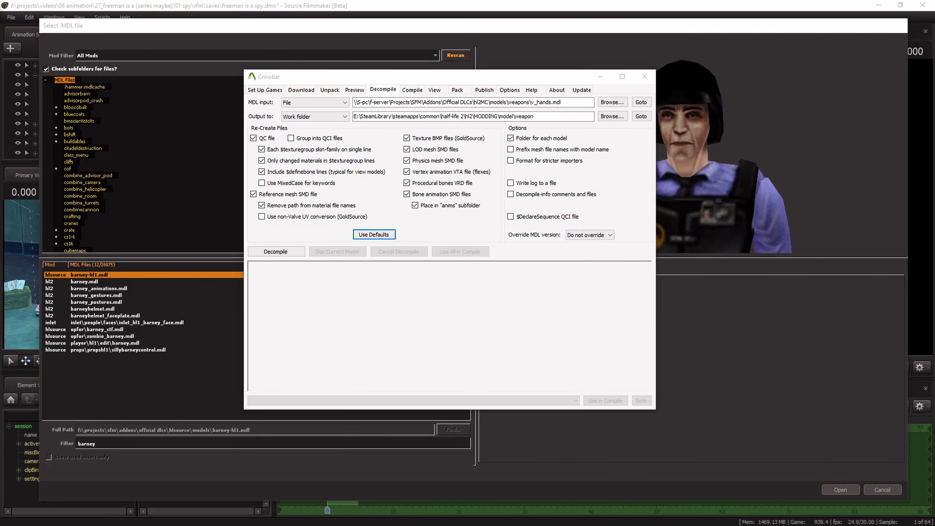
pyautogui.click(539, 118)
pyautogui.hotkey('ctrl', 'a')
pyautogui.write('D:\\Video\\Blender Assets\\Half Life 1\\Crowbar Decompiled\\barney-hl1')
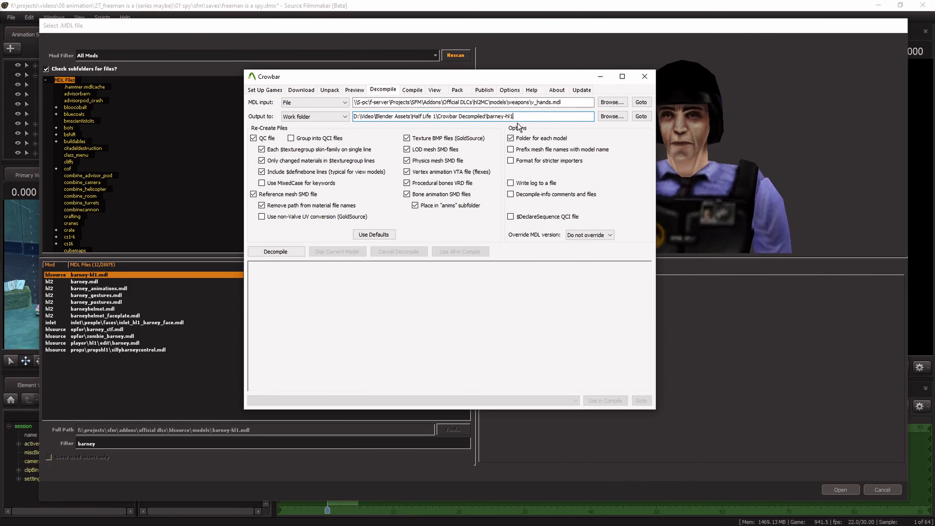
# Set the MDL input file to F:\Projects\SFM\Addons\Official DLCs\HLsource\models\barney-hl1.mdl
pyautogui.moveTo(589, 102); pyautogui.dragTo(389, 102)
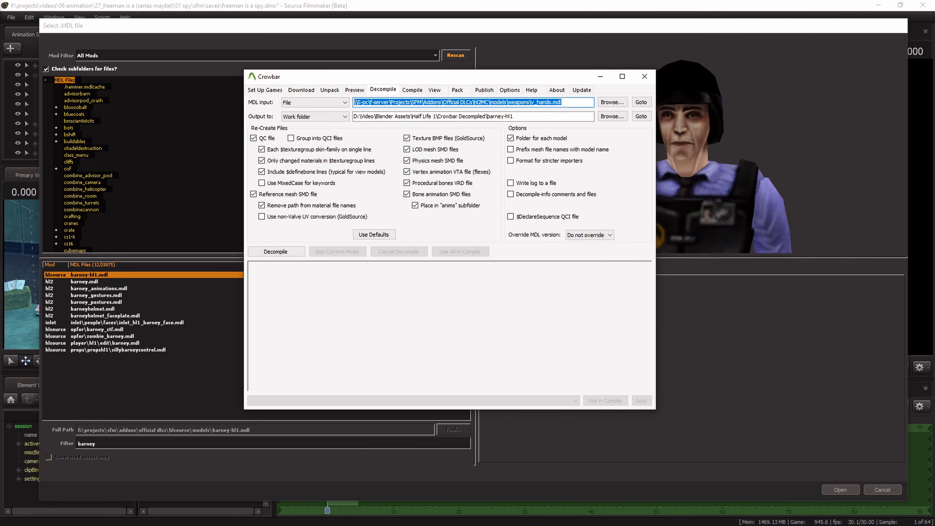
pyautogui.hotkey('alt', 'Tab')
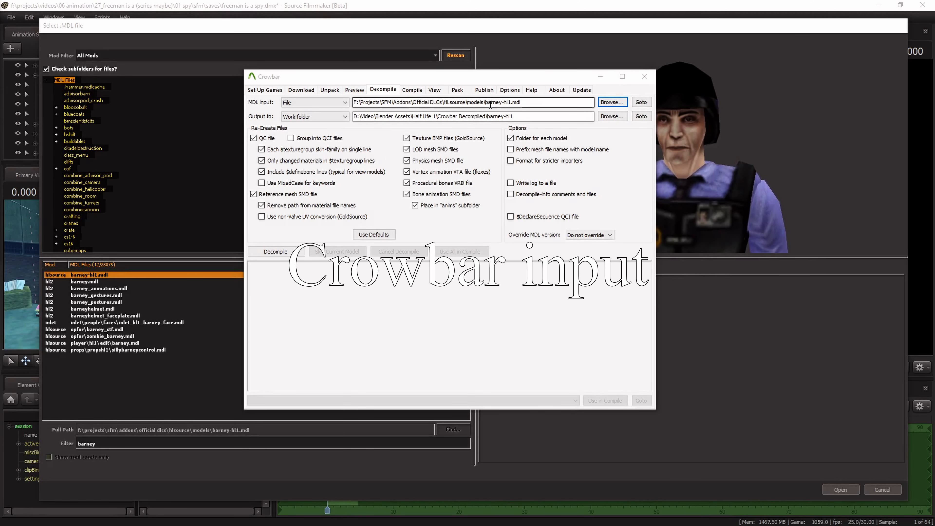
pyautogui.click(488, 104)
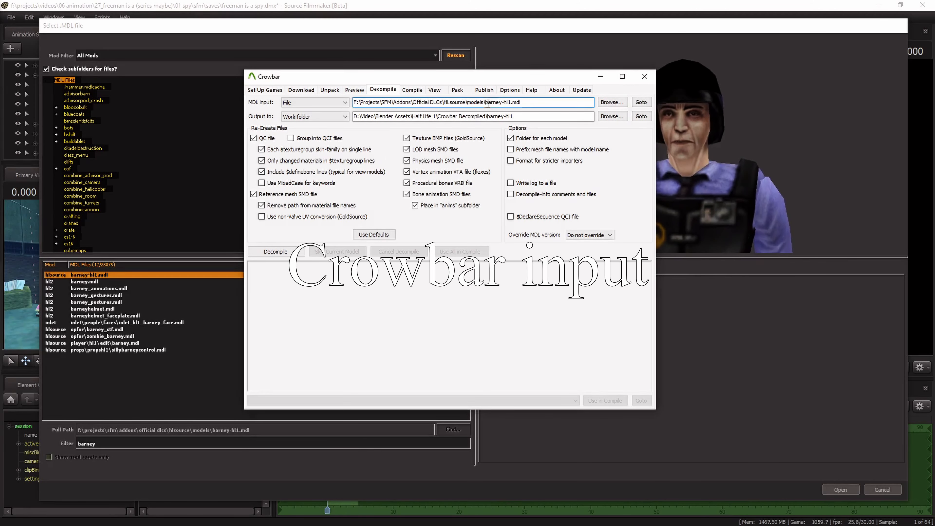
pyautogui.moveTo(503, 104); pyautogui.dragTo(514, 102)
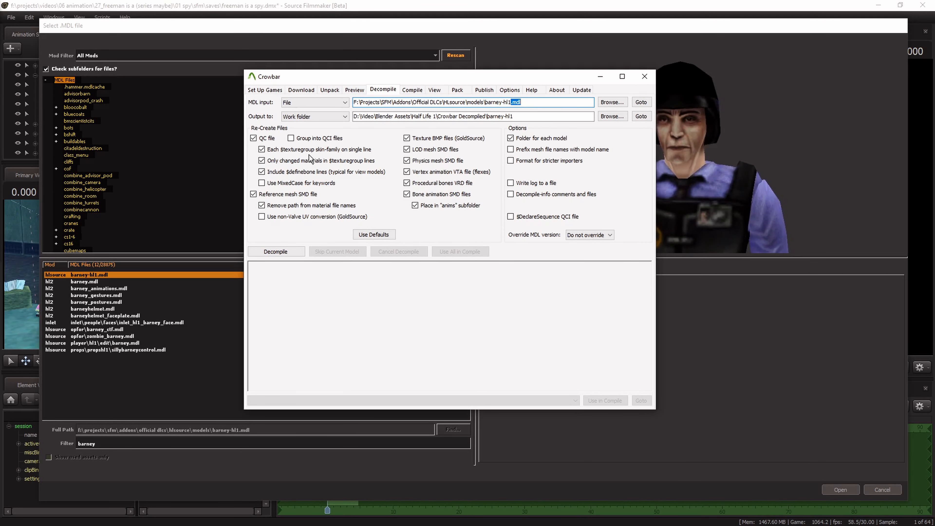
# Restore the default decompile options and decompile the barney-hl1 model
pyautogui.click(372, 236)
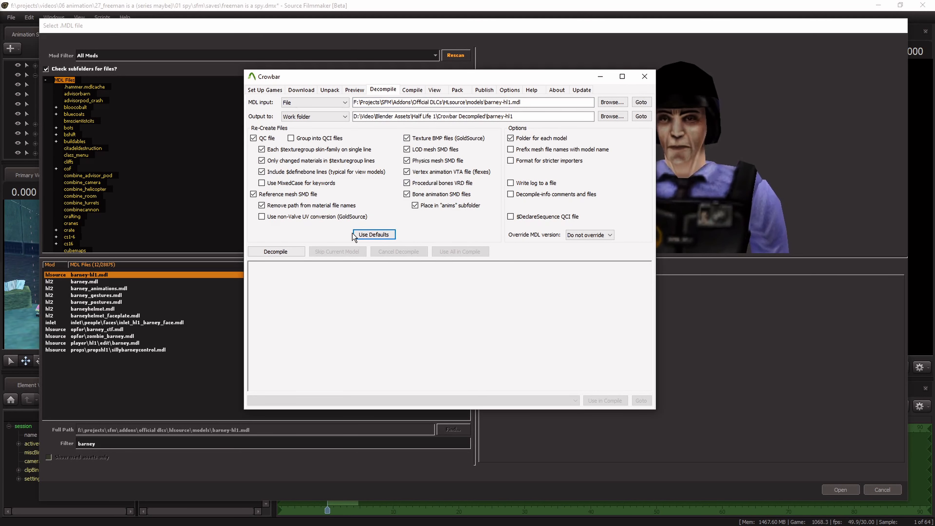
pyautogui.hotkey('alt', 'Tab')
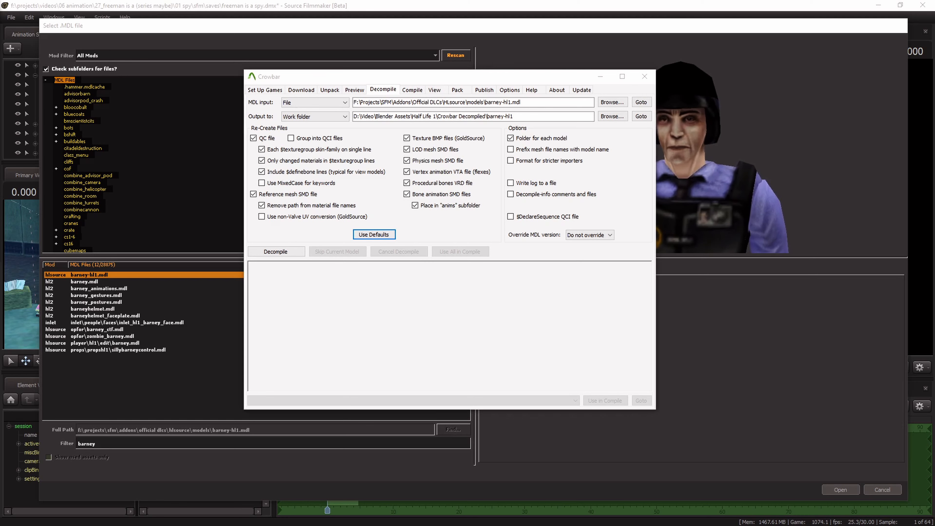
pyautogui.moveTo(0, 175); pyautogui.dragTo(493, 122)
pyautogui.click(276, 252)
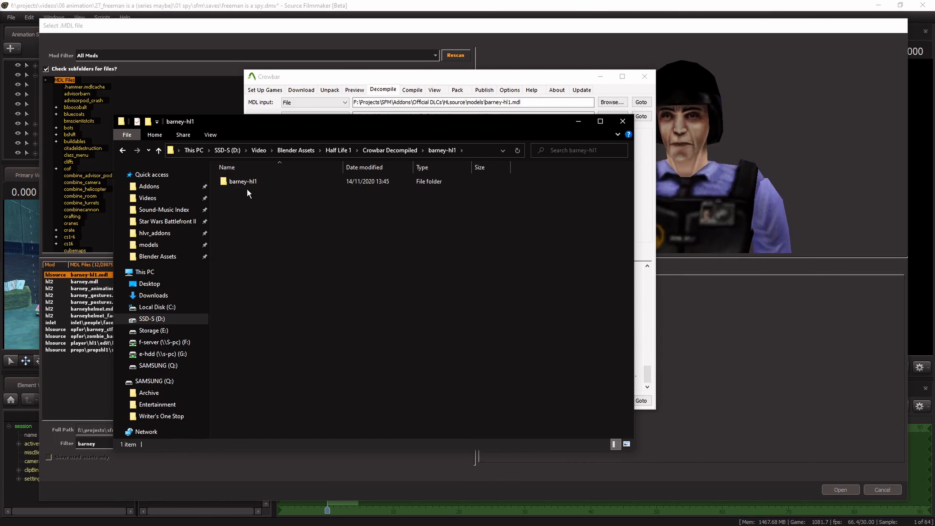
# Open barney-hl1.qc from the decompiled barney-hl1 folder in Notepad++, review its sequence definitions, and minimize the editor
pyautogui.click(251, 183)
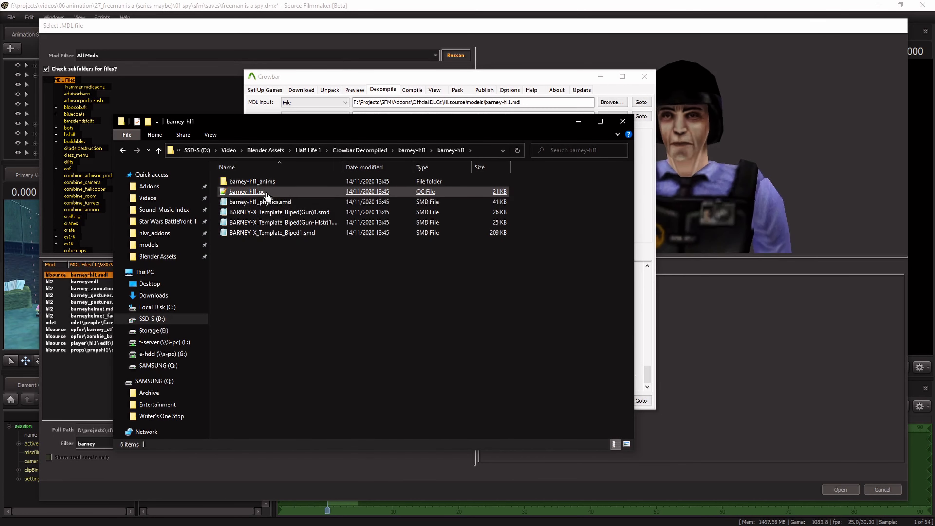
pyautogui.click(265, 193)
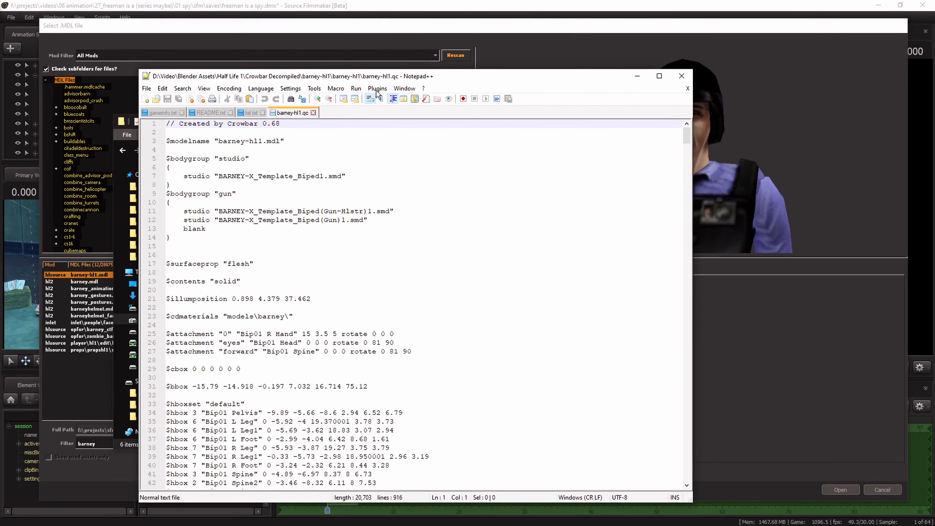
pyautogui.moveTo(687, 135); pyautogui.dragTo(700, 228)
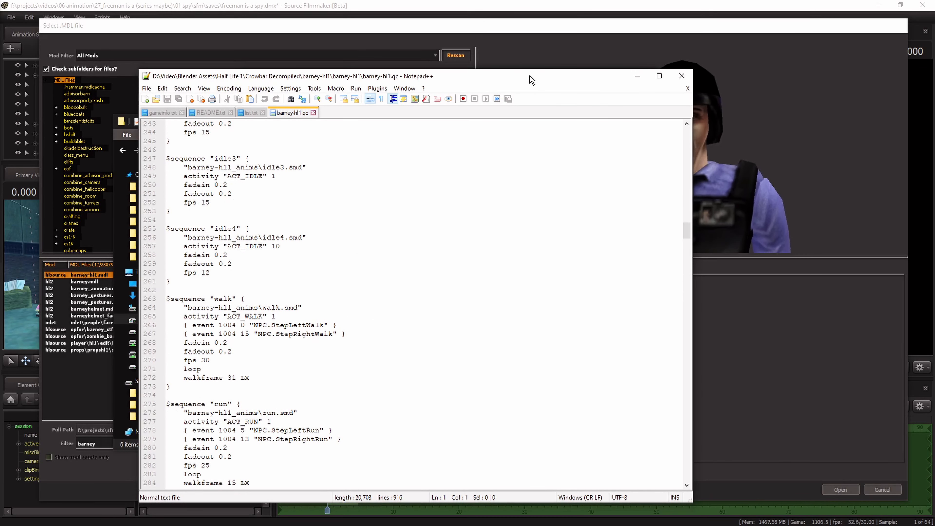
pyautogui.click(637, 76)
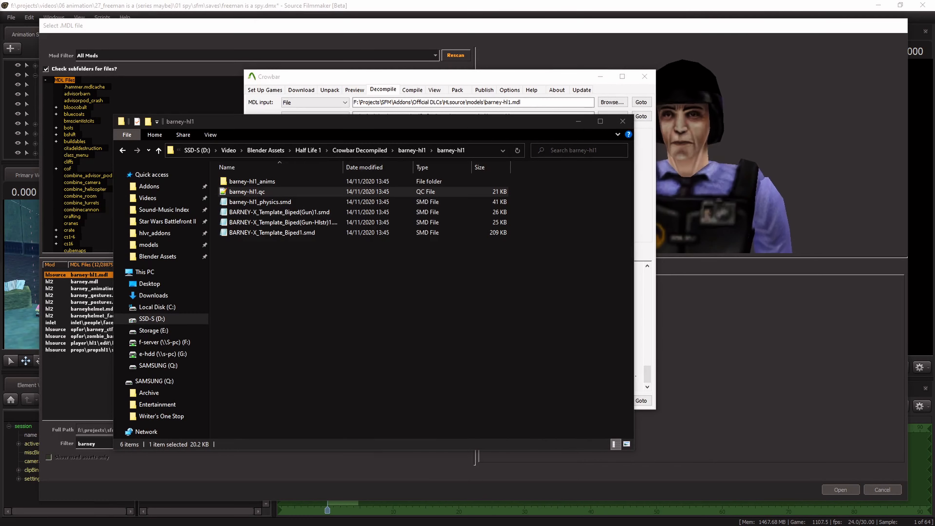
# Open the barney-hl1_anims folder and look through the decompiled animation SMD files
pyautogui.click(284, 183)
pyautogui.doubleClick(284, 183)
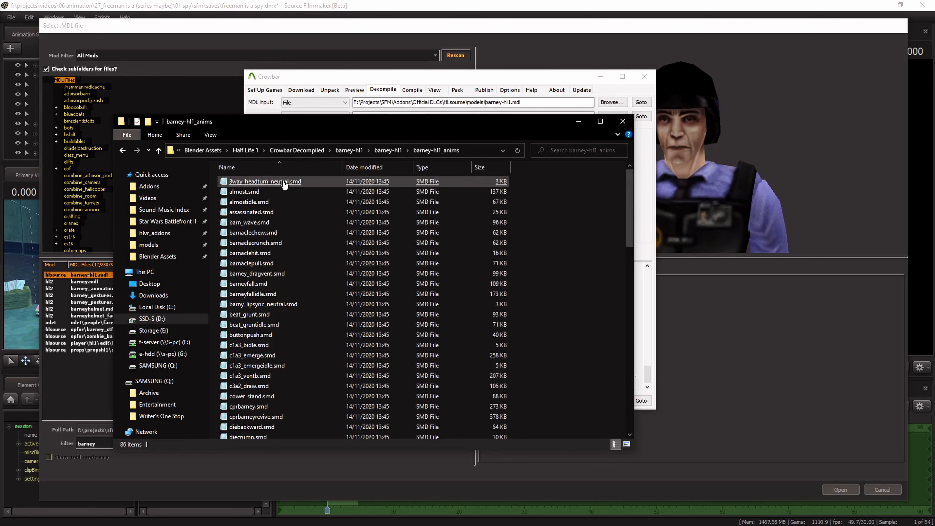
pyautogui.moveTo(628, 222); pyautogui.dragTo(624, 195)
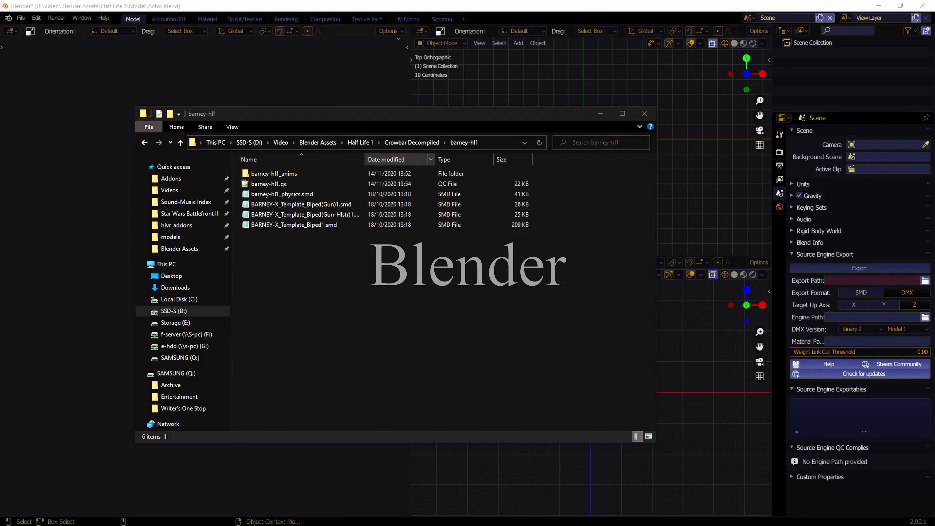
# Switch to Blender, search the add-on preferences for "source" to check Blender Source Tools, and close the preferences
pyautogui.moveTo(460, 313); pyautogui.dragTo(326, 254)
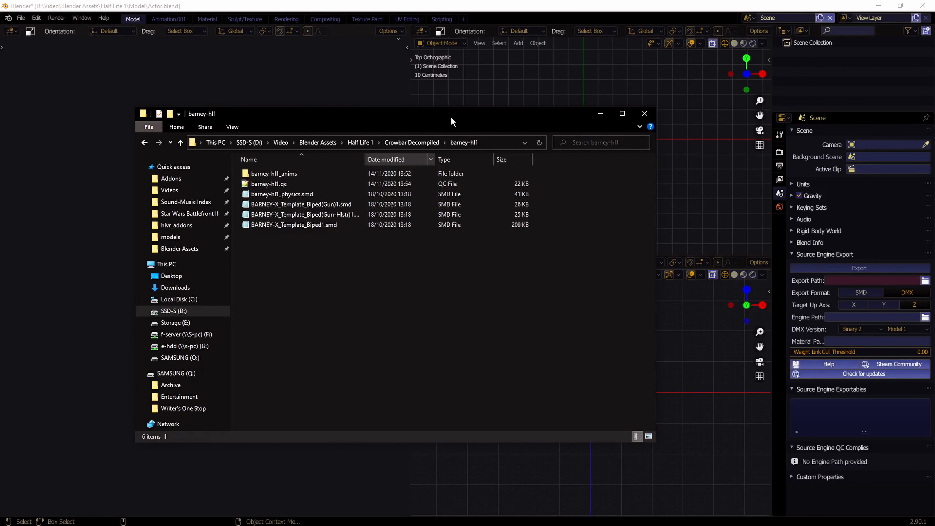
pyautogui.moveTo(485, 120); pyautogui.dragTo(534, 132)
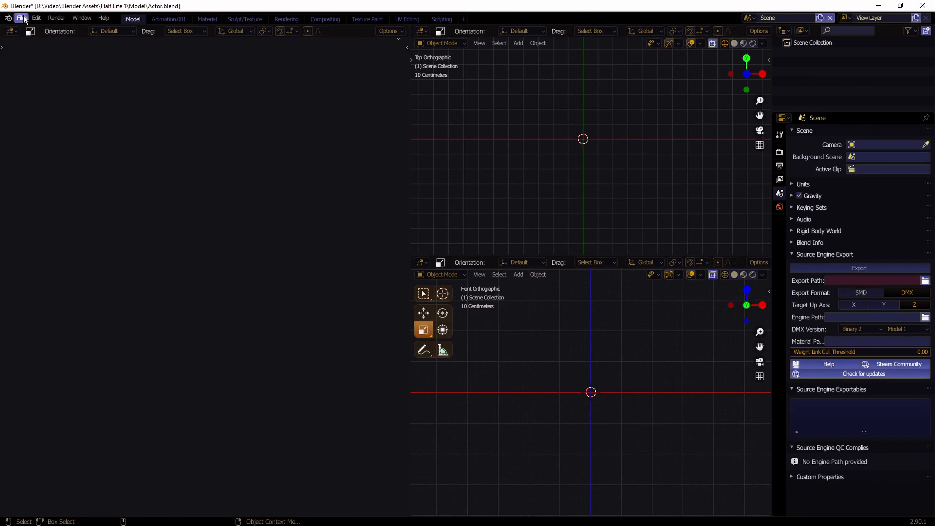
pyautogui.click(22, 17)
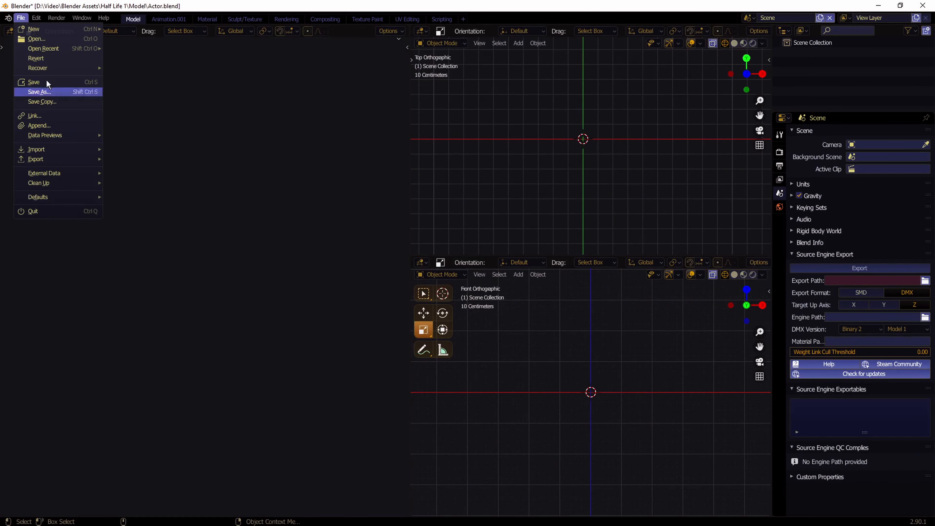
pyautogui.click(36, 18)
pyautogui.click(66, 158)
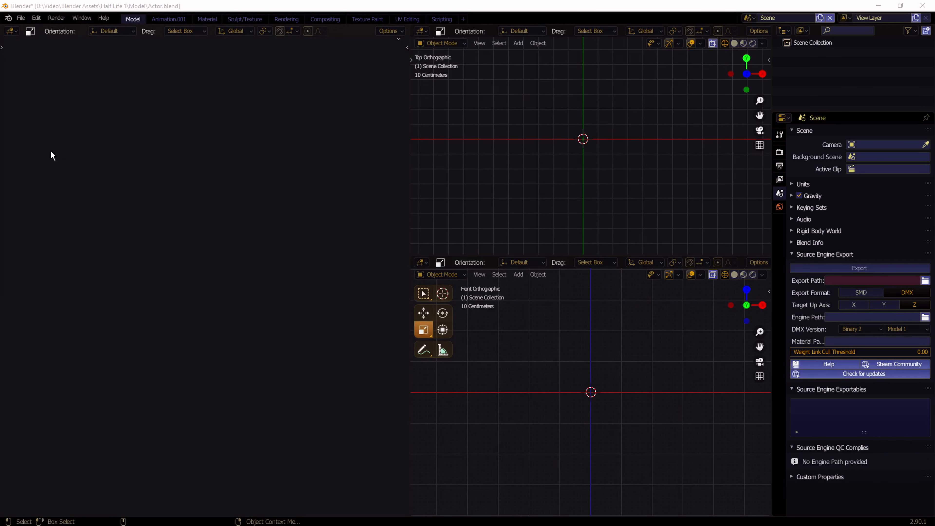
pyautogui.moveTo(267, 85); pyautogui.dragTo(281, 70)
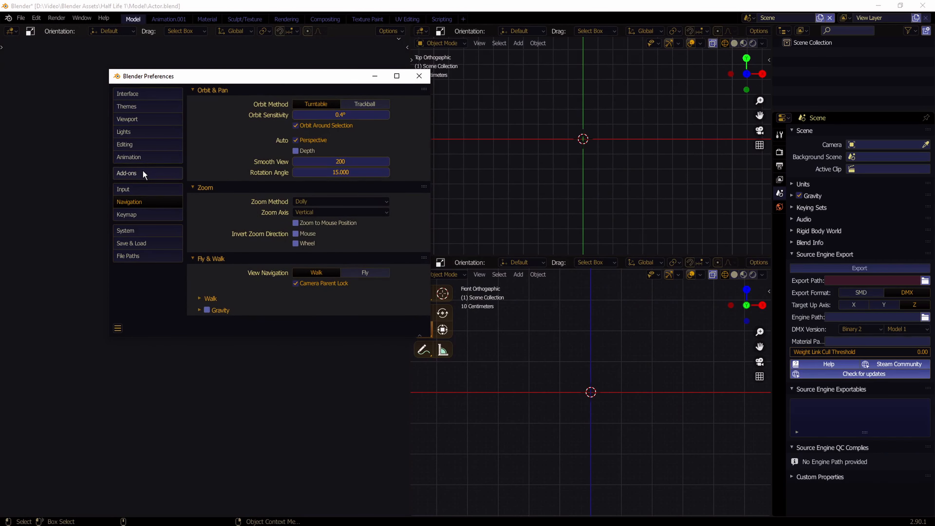
pyautogui.click(129, 174)
pyautogui.click(387, 106)
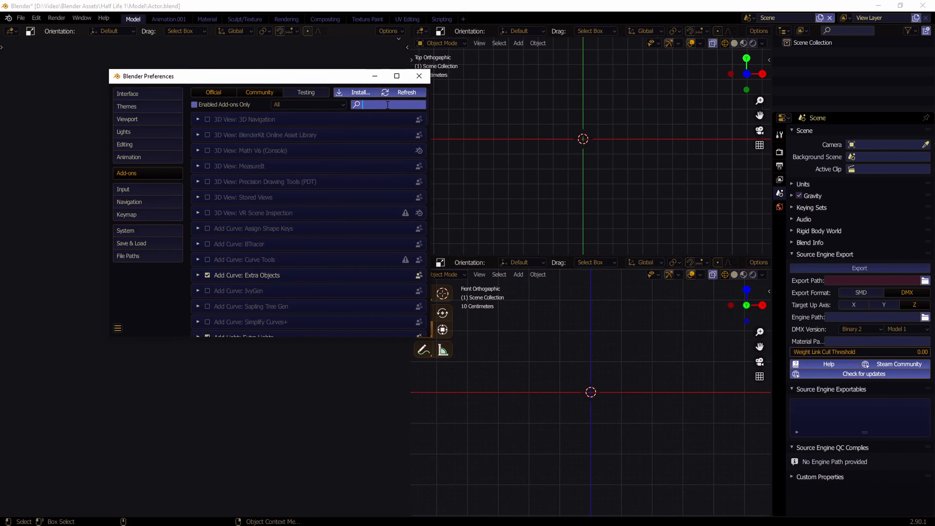
pyautogui.write('source')
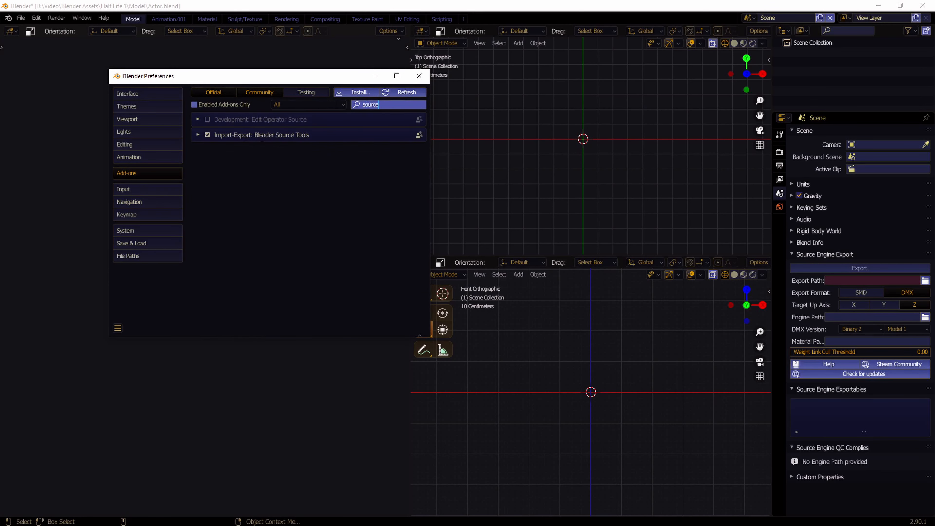
pyautogui.click(419, 76)
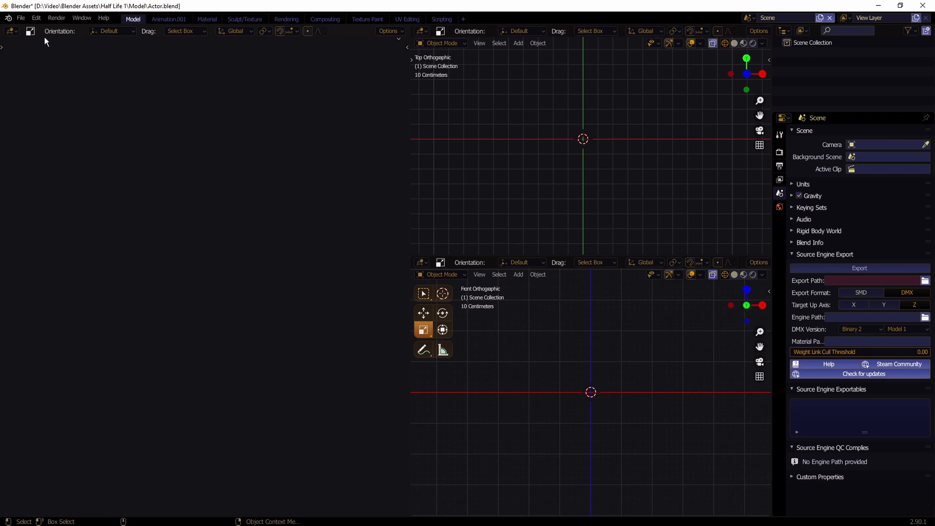
# Start a Source Engine import and go to the folder D:\Video\Blender Assets\Half Life 1\Crowbar Decompiled\barney-hl1\
pyautogui.click(25, 19)
pyautogui.moveTo(73, 149)
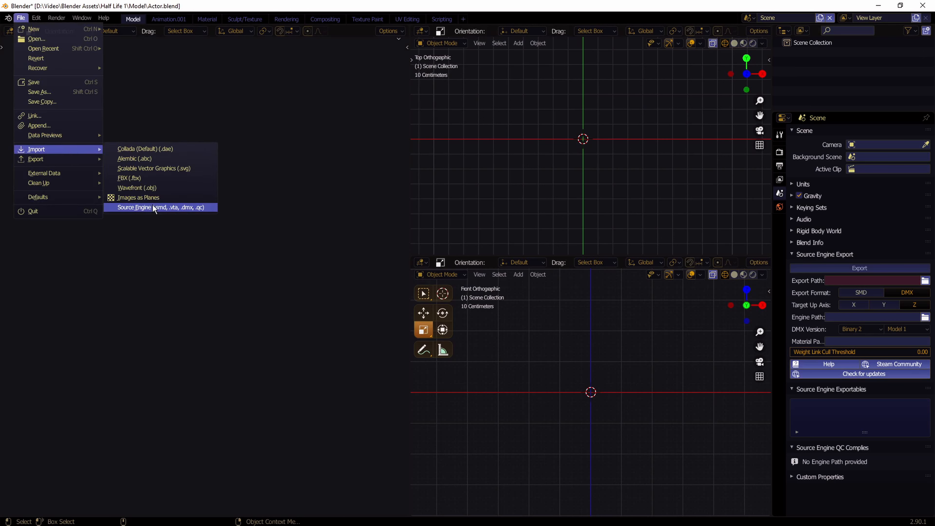
pyautogui.click(195, 208)
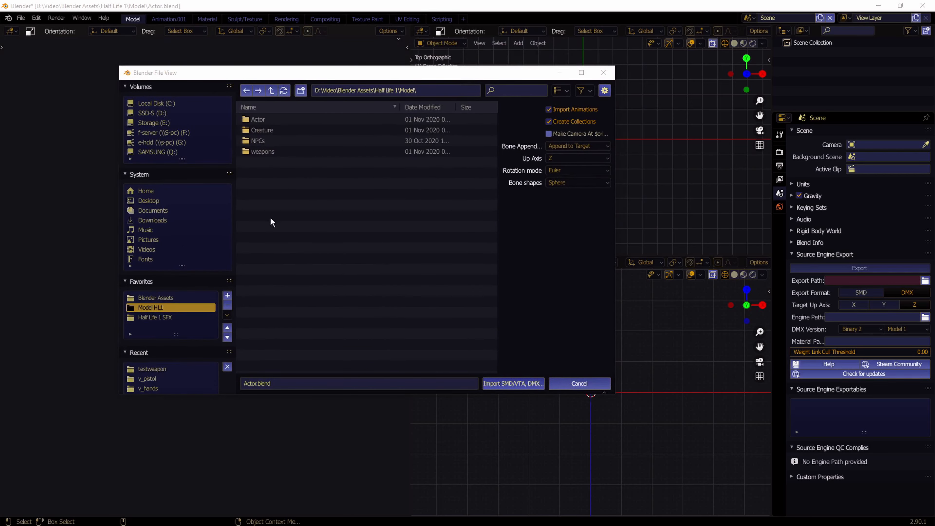
pyautogui.moveTo(455, 243); pyautogui.dragTo(592, 180)
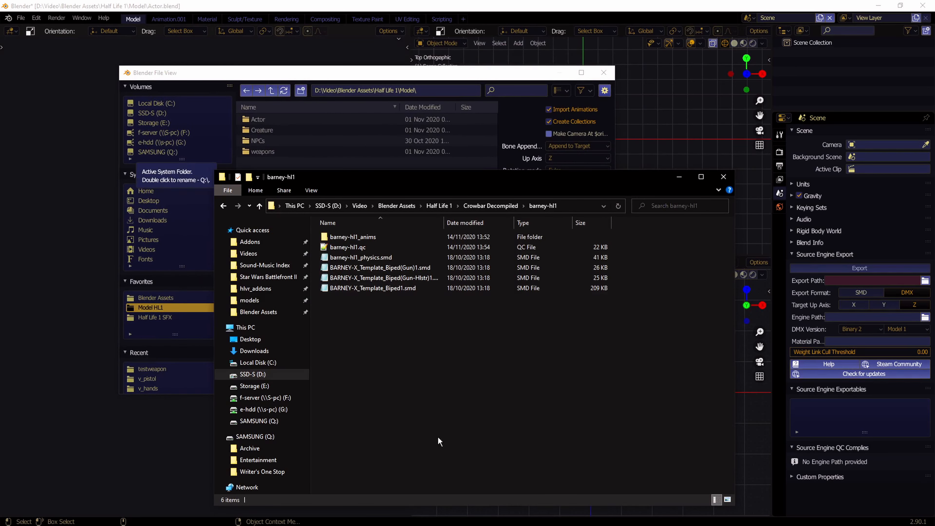
pyautogui.moveTo(607, 401); pyautogui.dragTo(497, 404)
pyautogui.click(577, 205)
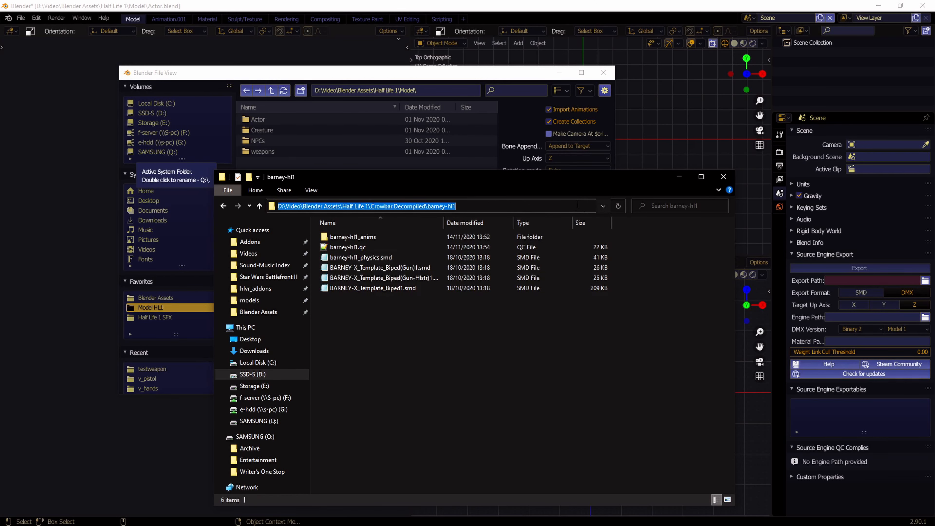
pyautogui.click(450, 91)
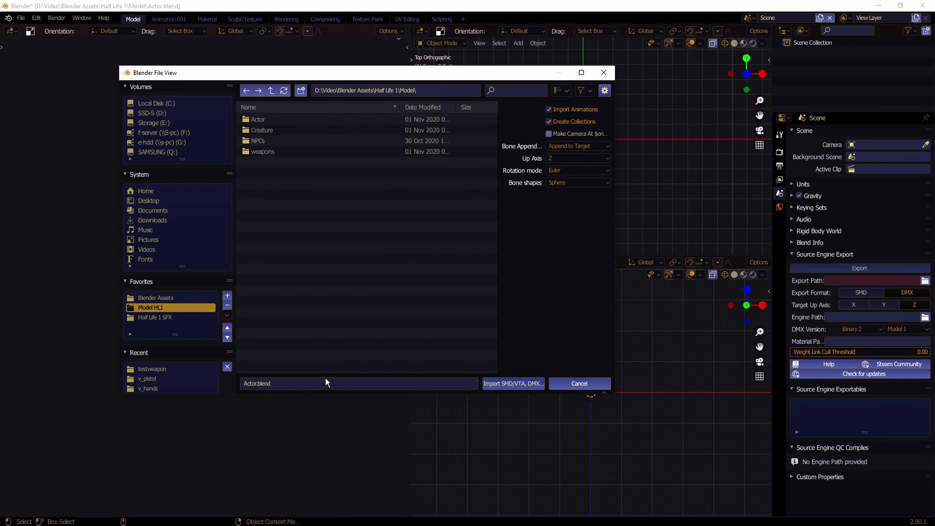
pyautogui.click(356, 89)
pyautogui.write('D:\\Video\\Blender Assets\\Half Life 1\\Crowbar Decompiled\\barney-hl1\\')
pyautogui.press('Return')
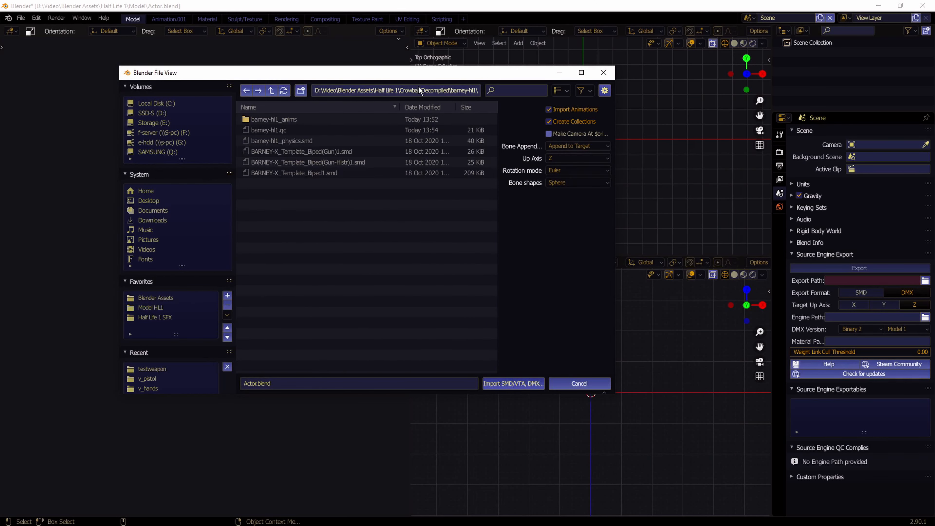
# Import barney-hl1.qc and view the whole character in the front orthographic view
pyautogui.click(264, 132)
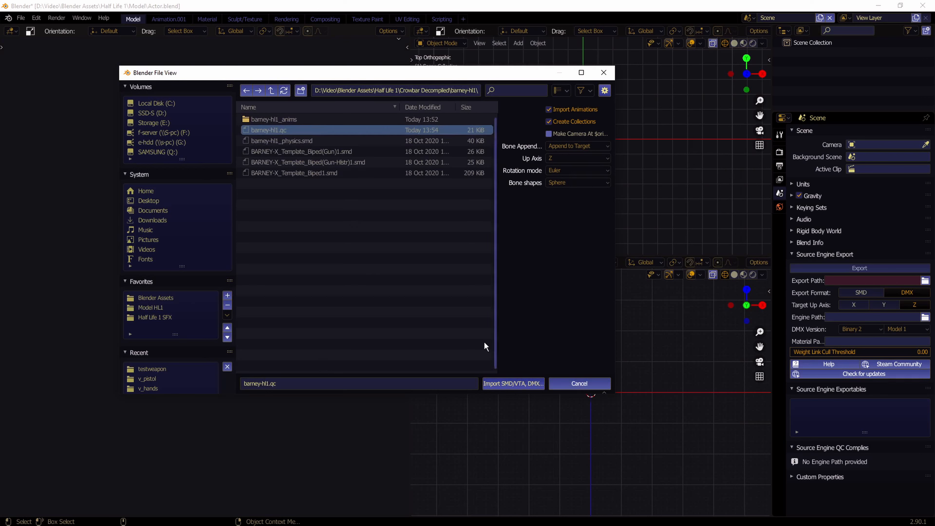
pyautogui.click(512, 383)
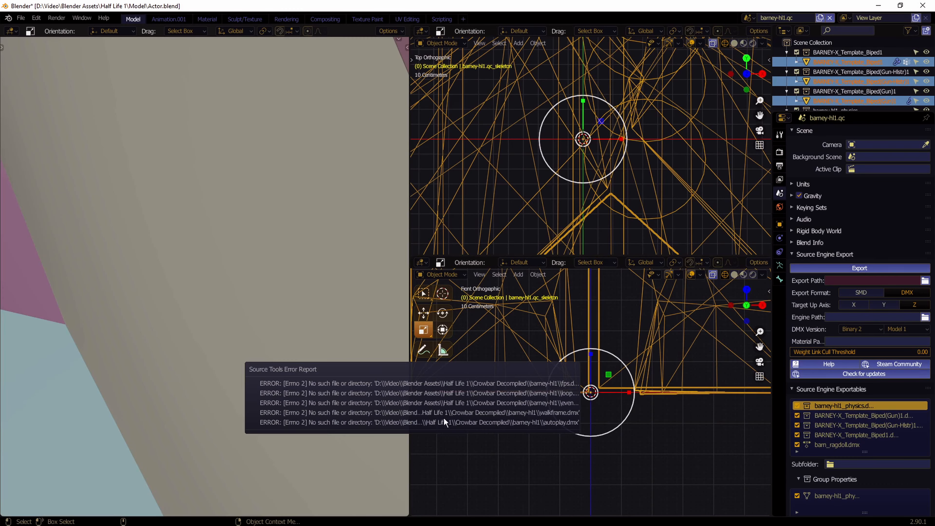
pyautogui.scroll(-6, 685, 442)
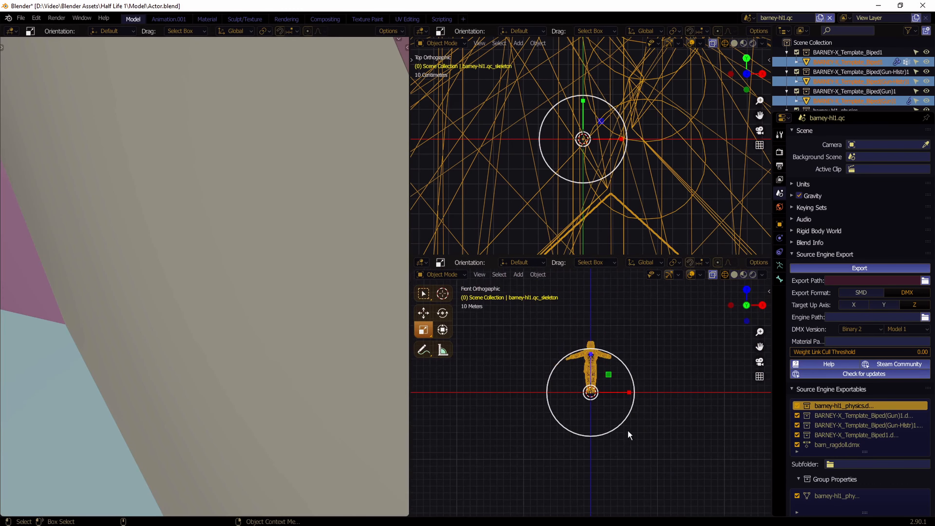
# Examine the imported character from all around in the top, front and perspective views
pyautogui.scroll(2, 623, 423)
pyautogui.scroll(-5, 558, 196)
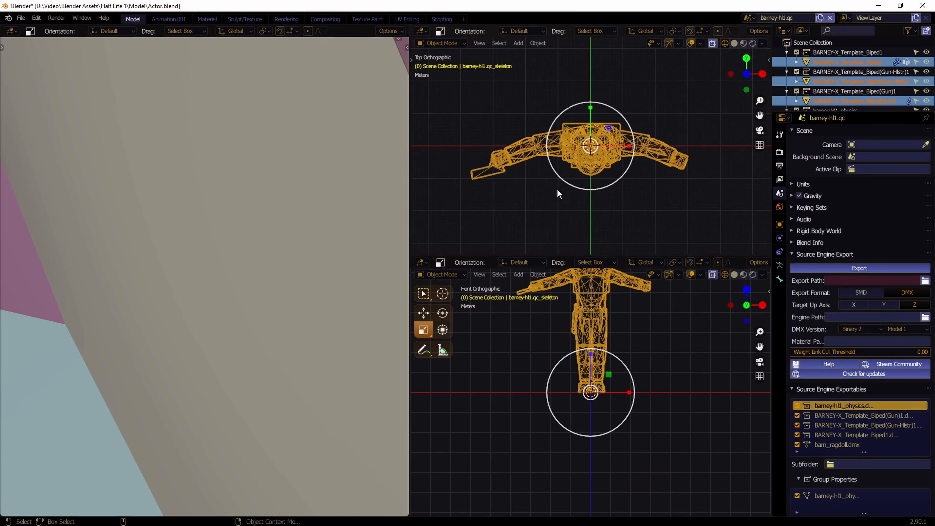
pyautogui.scroll(-2, 187, 238)
pyautogui.scroll(-3, 202, 242)
pyautogui.click(208, 272)
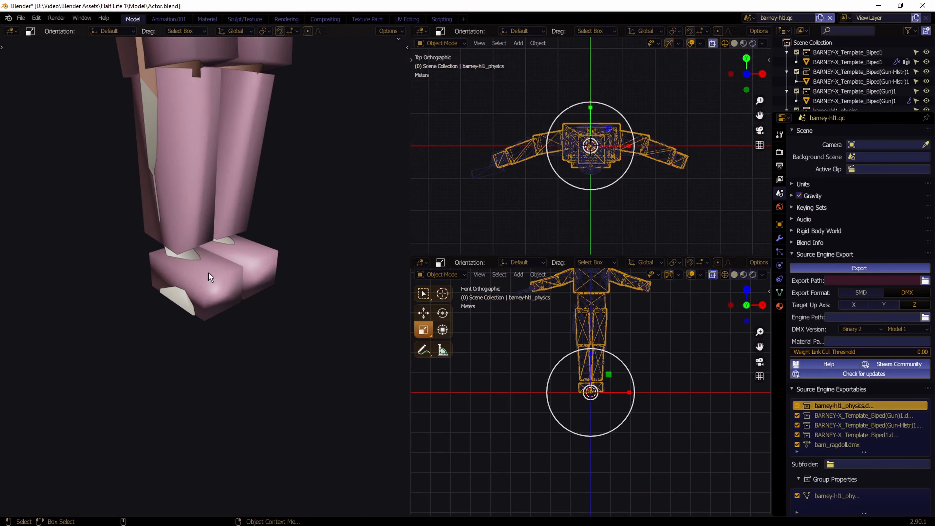
pyautogui.press('z')
pyautogui.click(214, 269)
pyautogui.hotkey('shift', '`')
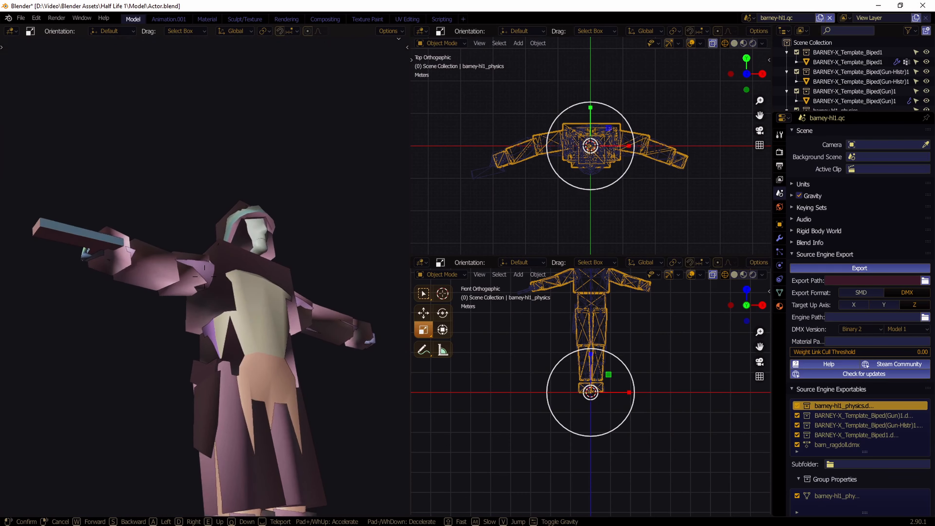
pyautogui.press('e')
pyautogui.press('s')
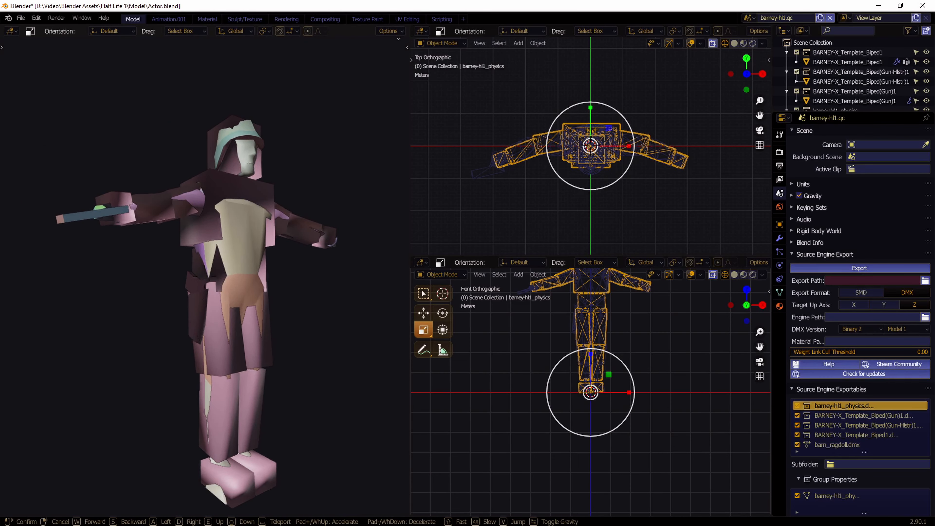
pyautogui.press('d')
pyautogui.press('q')
pyautogui.press('w')
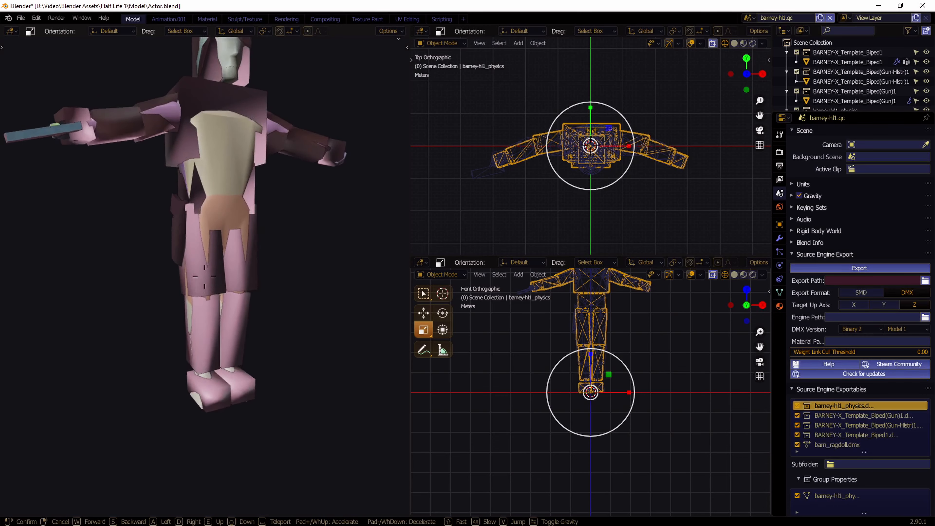
pyautogui.click(205, 277)
# Select the boxy physics mesh for moving and show the gizmos and overlays in the perspective view
pyautogui.click(215, 155)
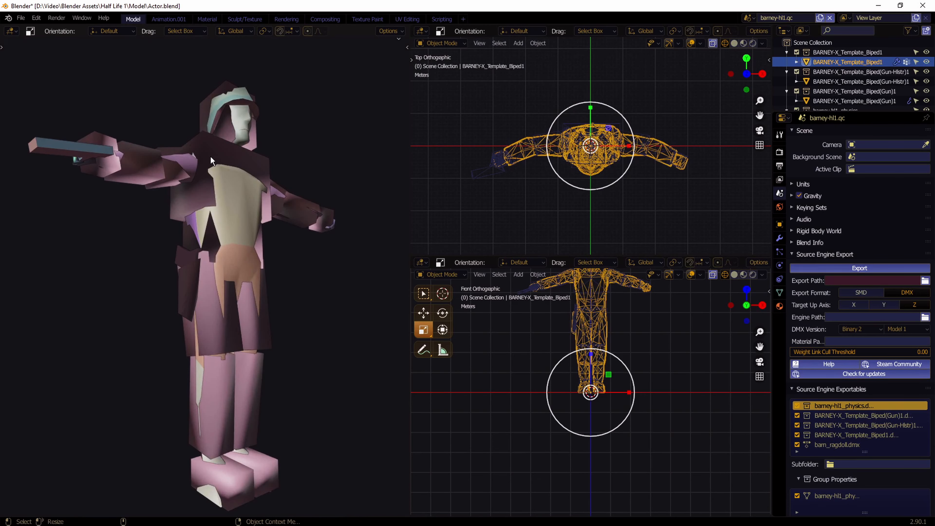
pyautogui.moveTo(232, 501); pyautogui.dragTo(236, 497)
pyautogui.click(246, 475)
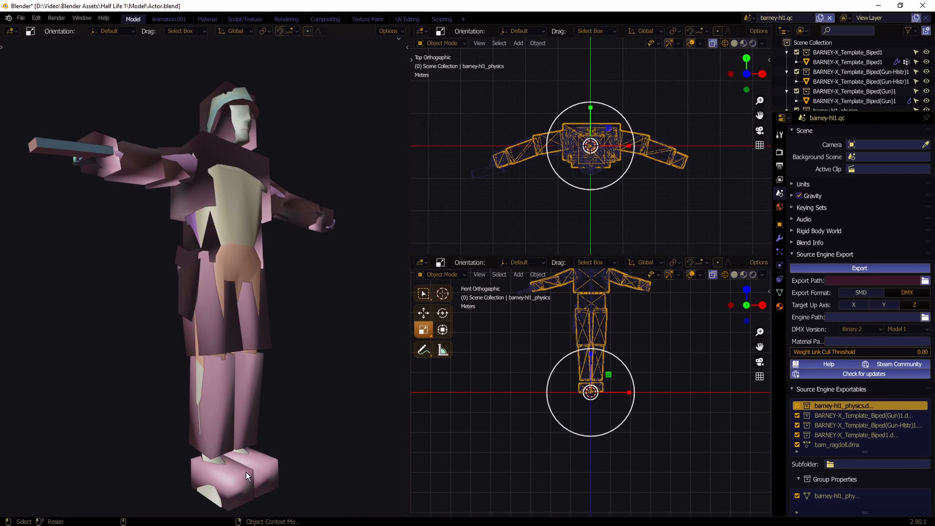
pyautogui.press('w')
pyautogui.hotkey('ctrl', '`')
pyautogui.hotkey('shift', 'alt', 'z')
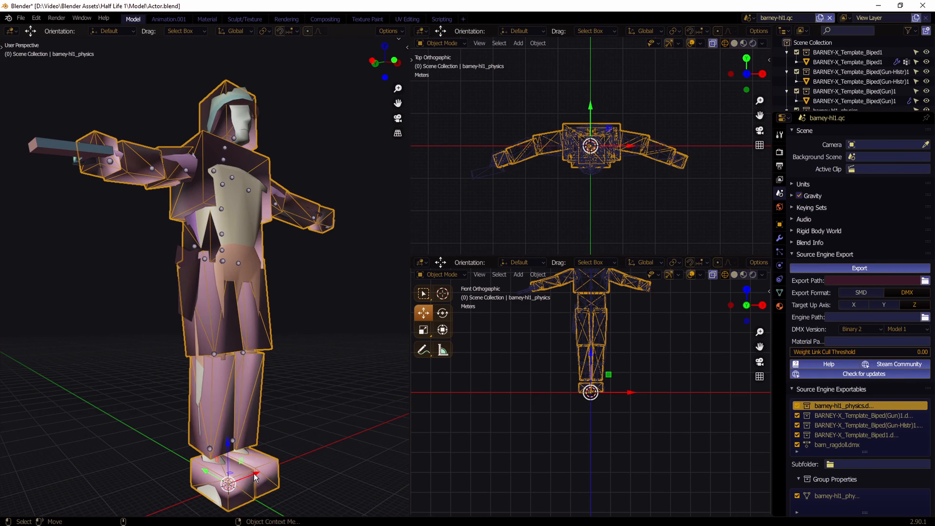
# Shift the physics mesh about 0.77 m along X and delete it from the scene
pyautogui.moveTo(256, 475); pyautogui.dragTo(249, 438)
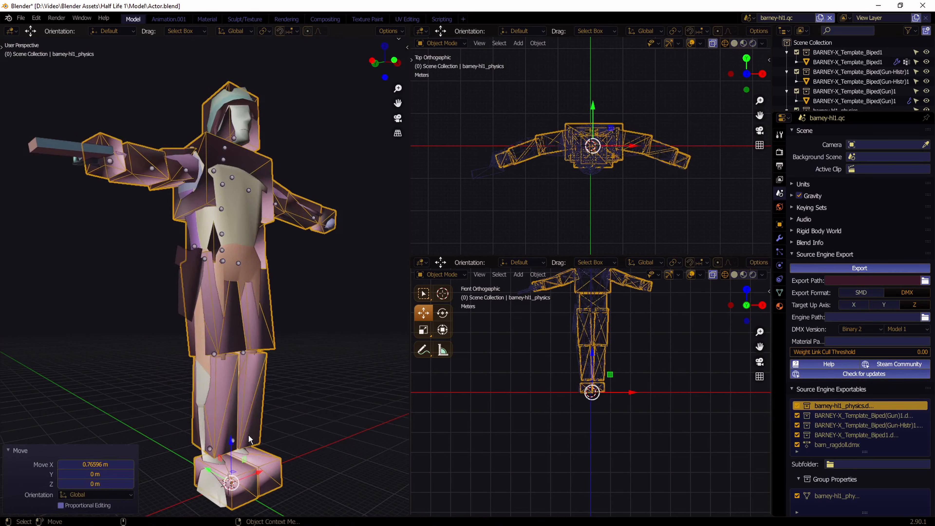
pyautogui.click(259, 444)
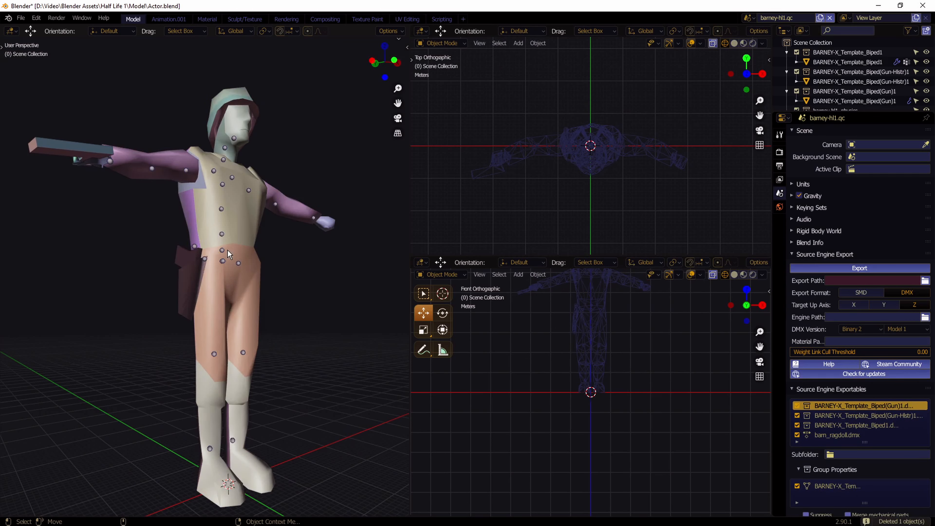
# Select the character's skeleton and switch to the Animation.001 workspace with the whole character in view
pyautogui.click(275, 204)
pyautogui.moveTo(276, 205); pyautogui.dragTo(210, 246, button='middle')
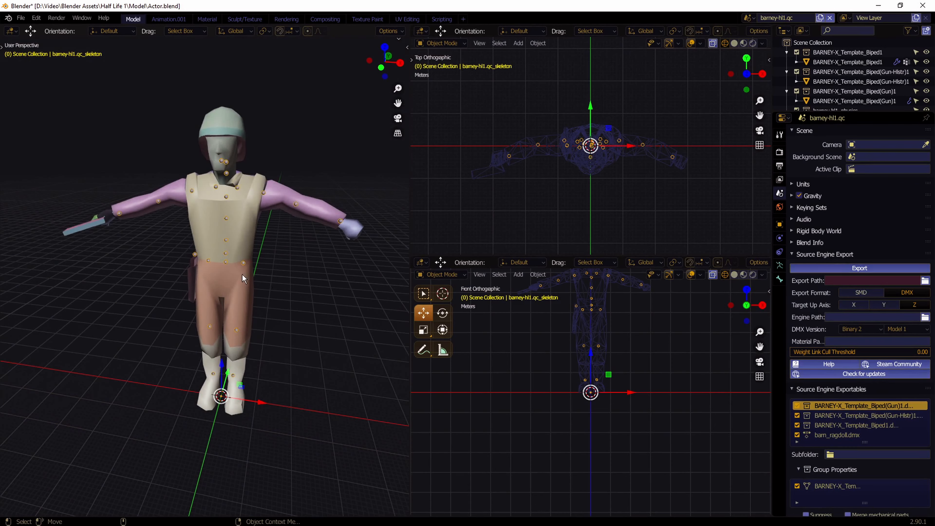
pyautogui.moveTo(241, 274); pyautogui.dragTo(302, 280, button='middle')
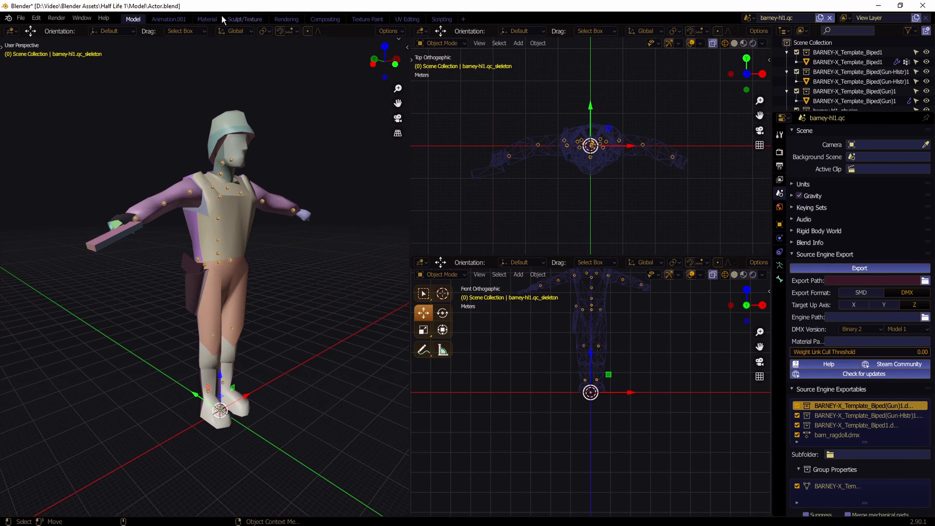
pyautogui.click(173, 18)
pyautogui.scroll(-10, 279, 225)
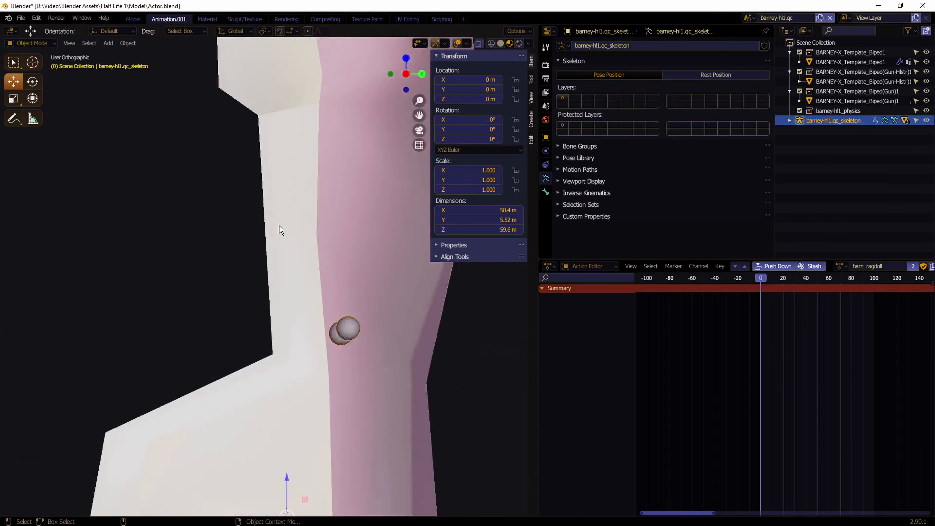
# Assign the barn_pepsipush action to the skeleton in the Dope Sheet's Action Editor
pyautogui.click(554, 267)
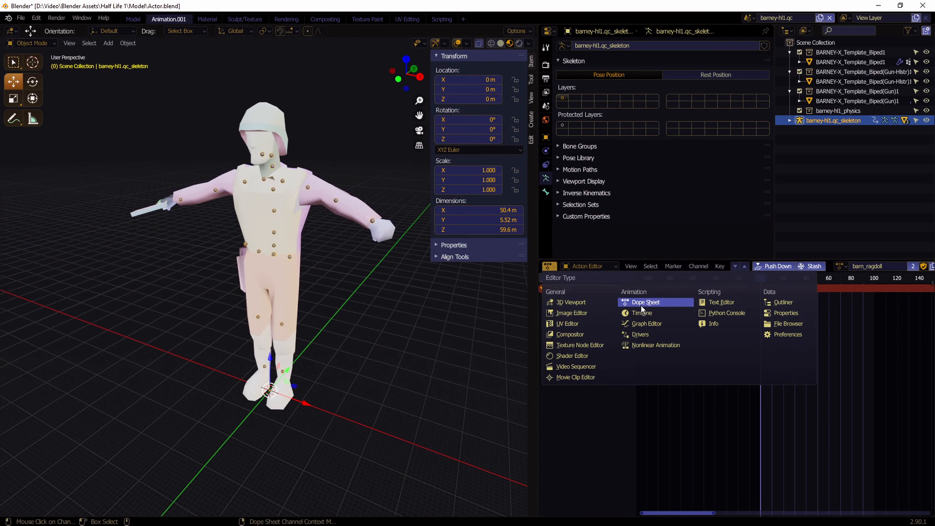
pyautogui.click(652, 304)
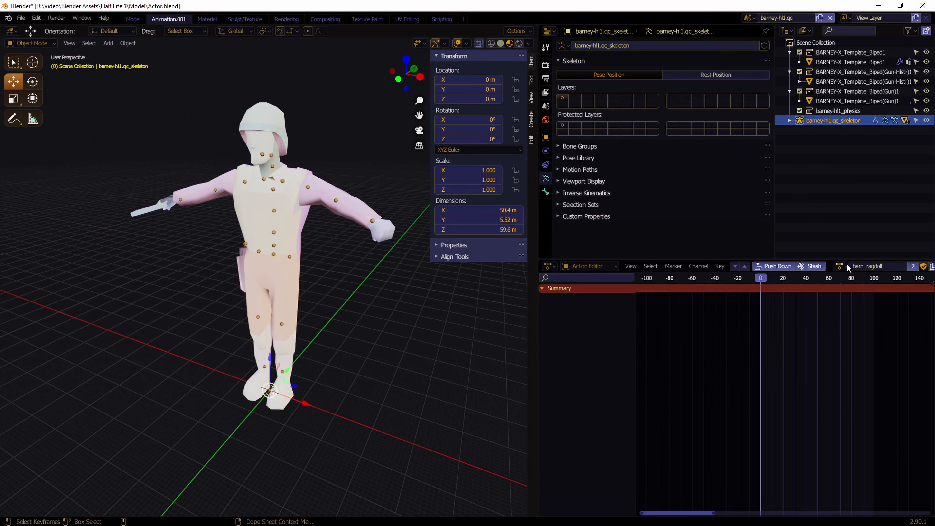
pyautogui.click(847, 267)
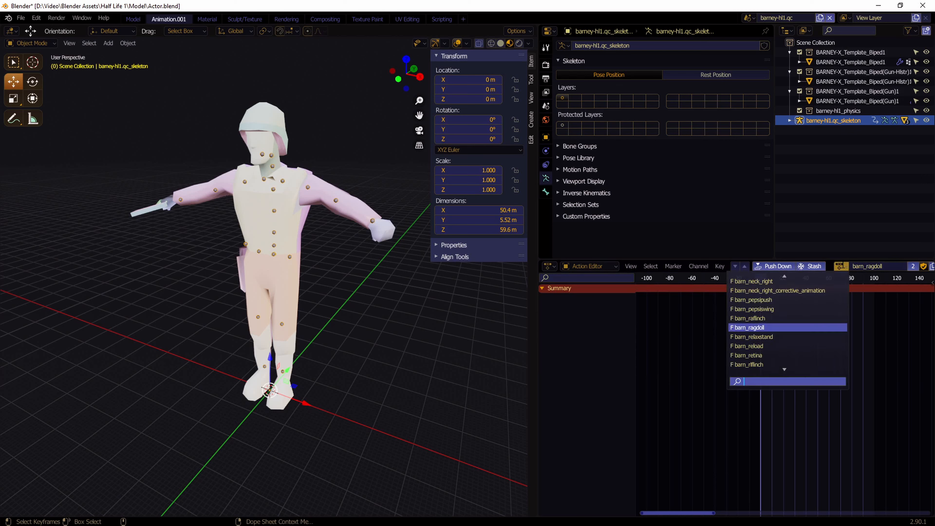
pyautogui.click(786, 300)
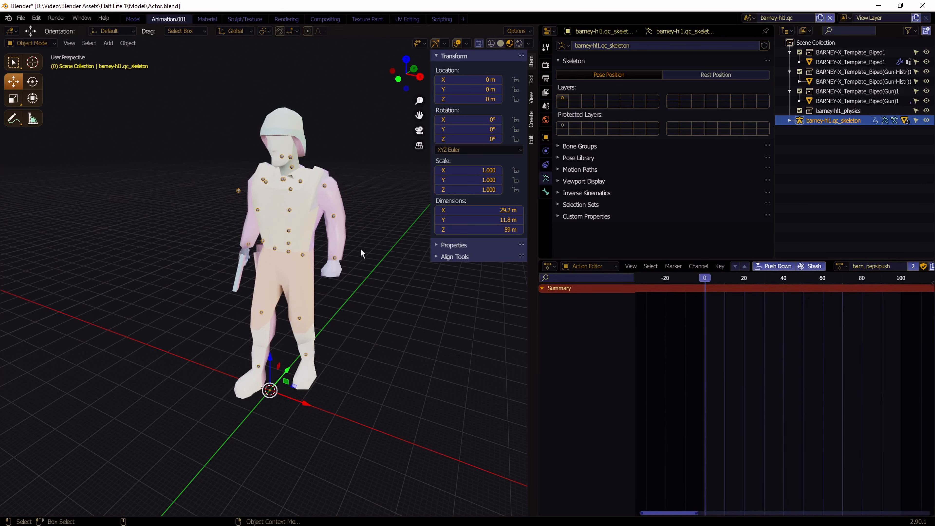
# Preview the barn_neck_left_corrective_animation action and assign the barn_run action to the skeleton
pyautogui.click(840, 266)
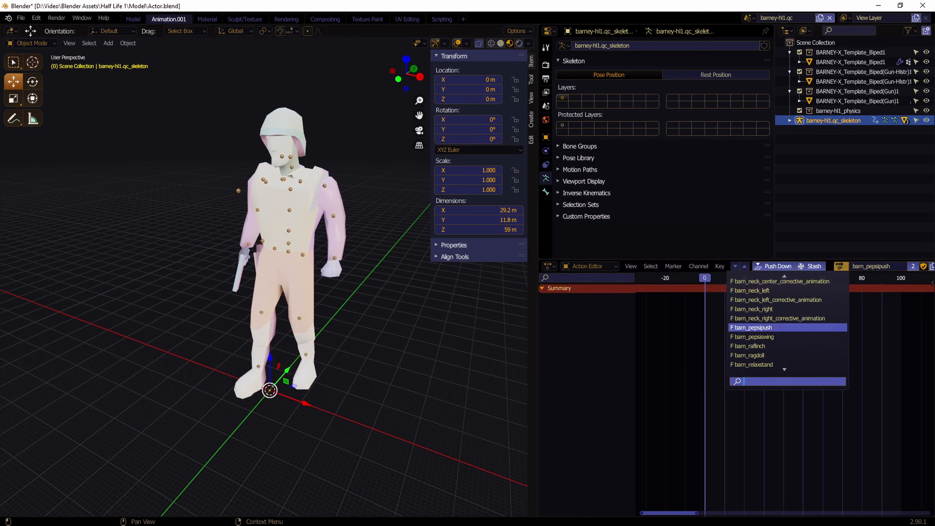
pyautogui.click(775, 299)
pyautogui.click(841, 267)
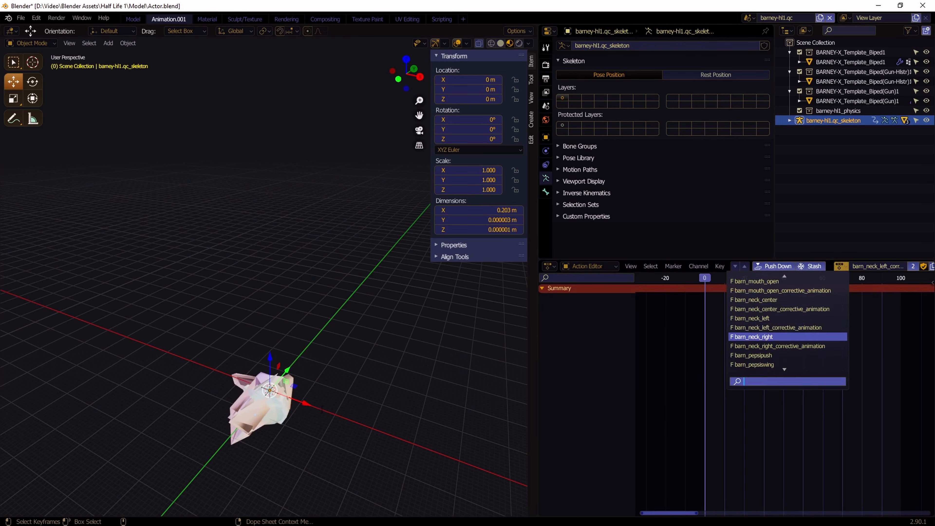
pyautogui.scroll(-15, 787, 331)
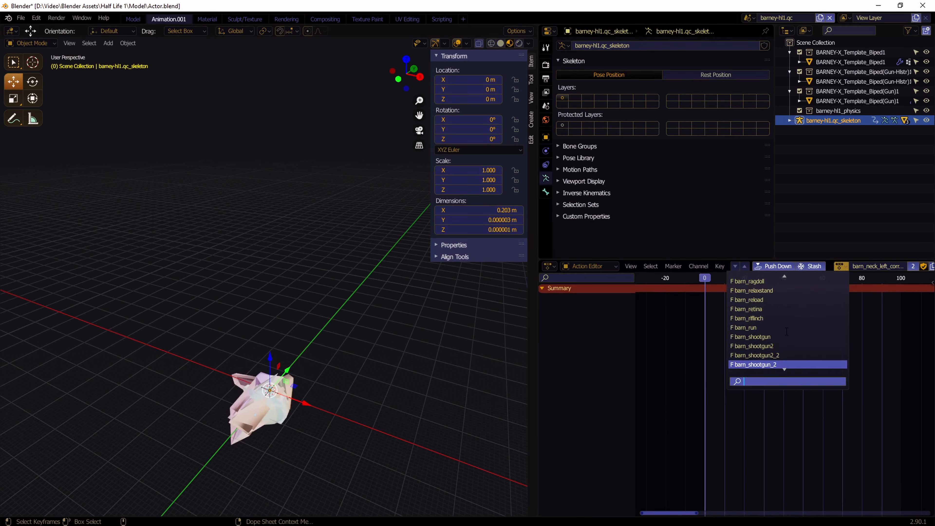
pyautogui.click(744, 328)
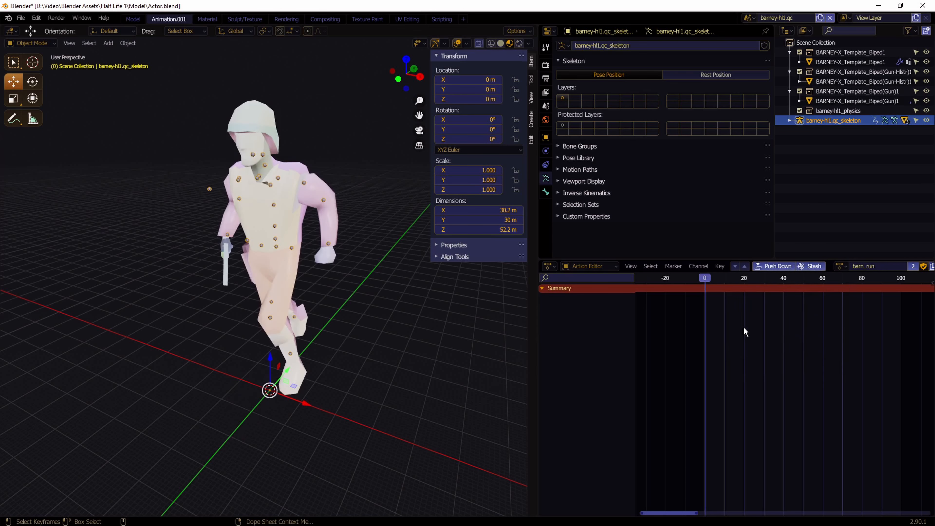
# Play the barn_run animation from frame 0, watching the character from the side and from the front
pyautogui.moveTo(423, 302); pyautogui.dragTo(343, 318, button='middle')
pyautogui.press('space')
pyautogui.press('space')
pyautogui.scroll(-6, 359, 315)
pyautogui.moveTo(725, 277); pyautogui.dragTo(693, 279)
pyautogui.press('space')
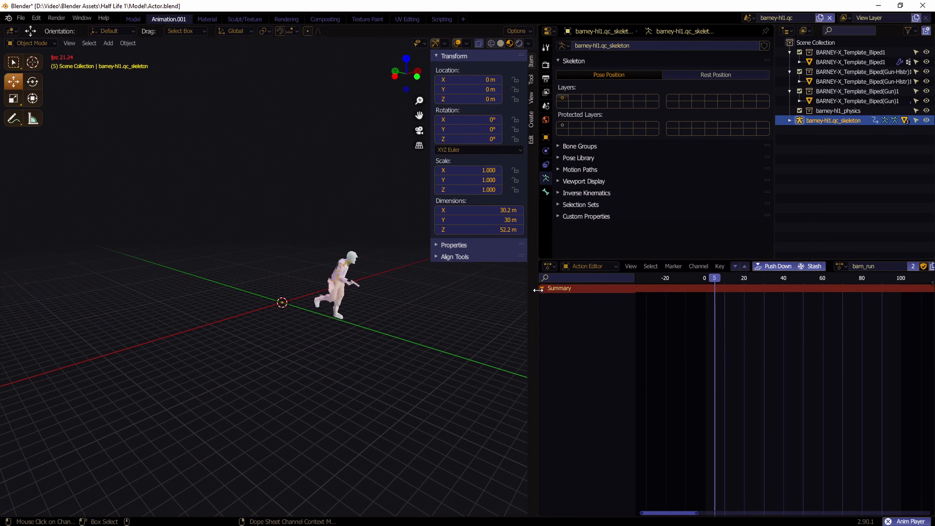
pyautogui.moveTo(506, 298); pyautogui.dragTo(237, 339, button='middle')
pyautogui.press('space')
pyautogui.moveTo(740, 280); pyautogui.dragTo(633, 283)
pyautogui.press('space')
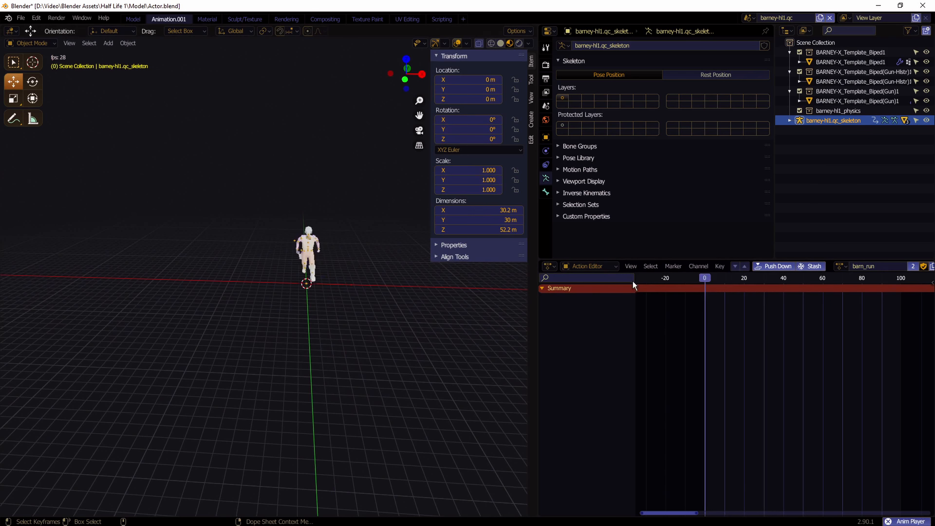
# Replay barn_run from the character's opposite side and return to frame 0
pyautogui.press('space')
pyautogui.moveTo(720, 281); pyautogui.dragTo(649, 291)
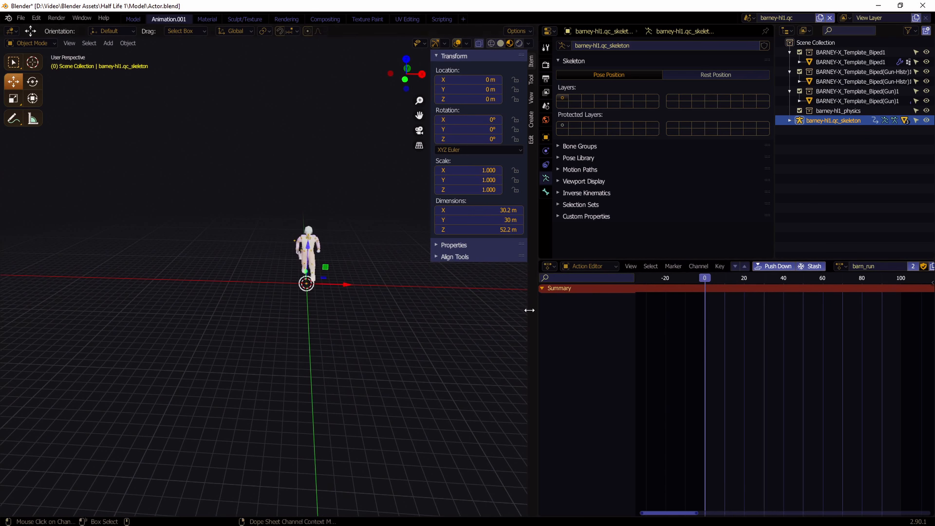
pyautogui.scroll(2, 454, 308)
pyautogui.moveTo(455, 308); pyautogui.dragTo(346, 324, button='middle')
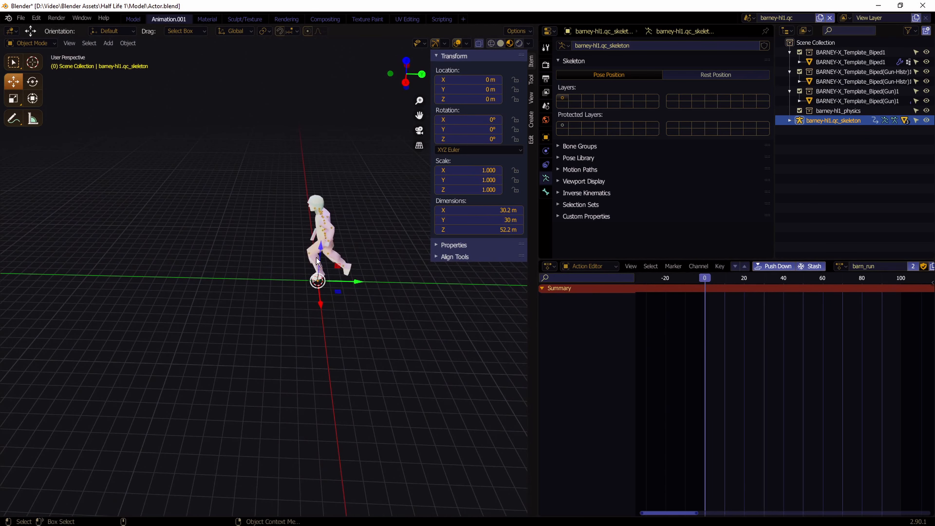
pyautogui.press('space')
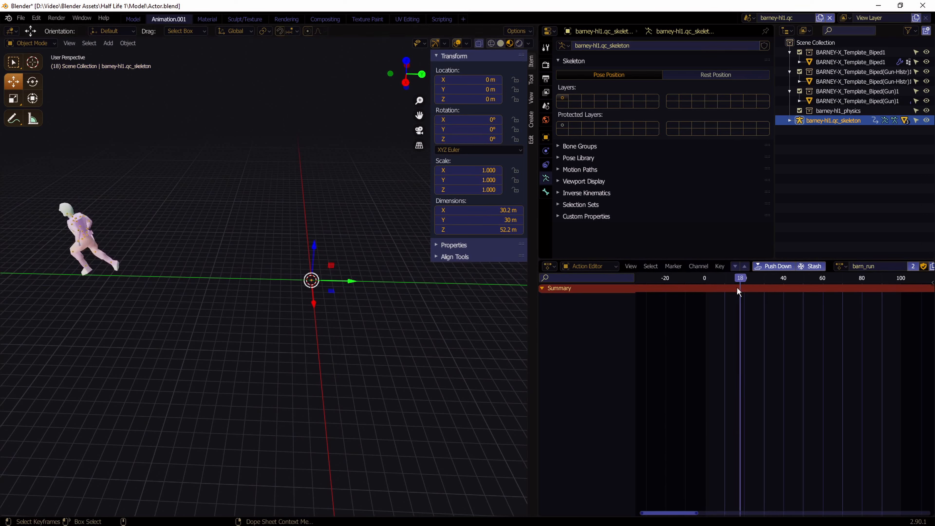
pyautogui.press('space')
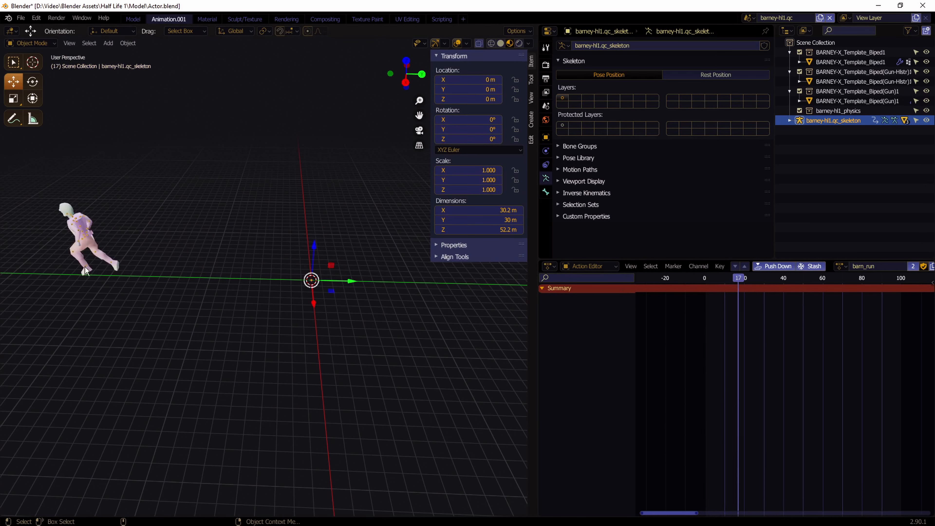
pyautogui.moveTo(725, 278); pyautogui.dragTo(669, 280)
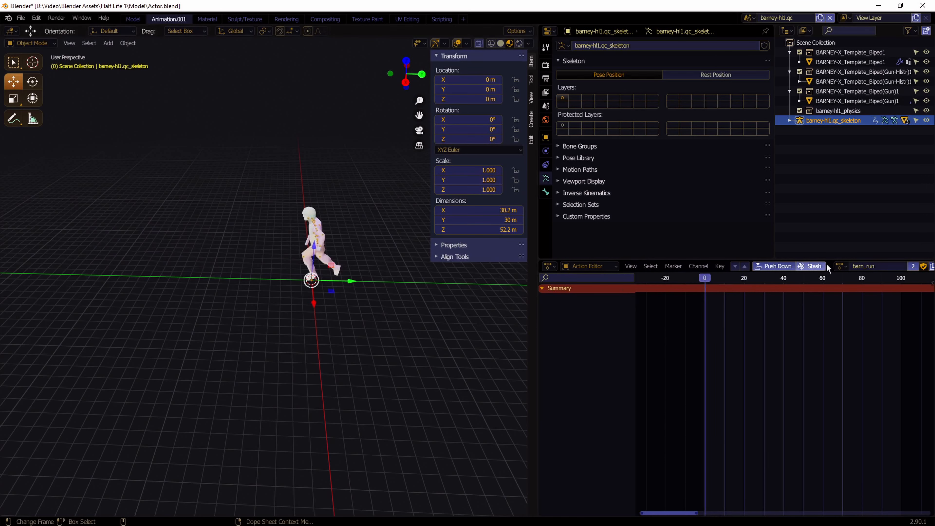
# Assign the barn_shootgun2_2 action to the skeleton and play it from the start
pyautogui.click(838, 266)
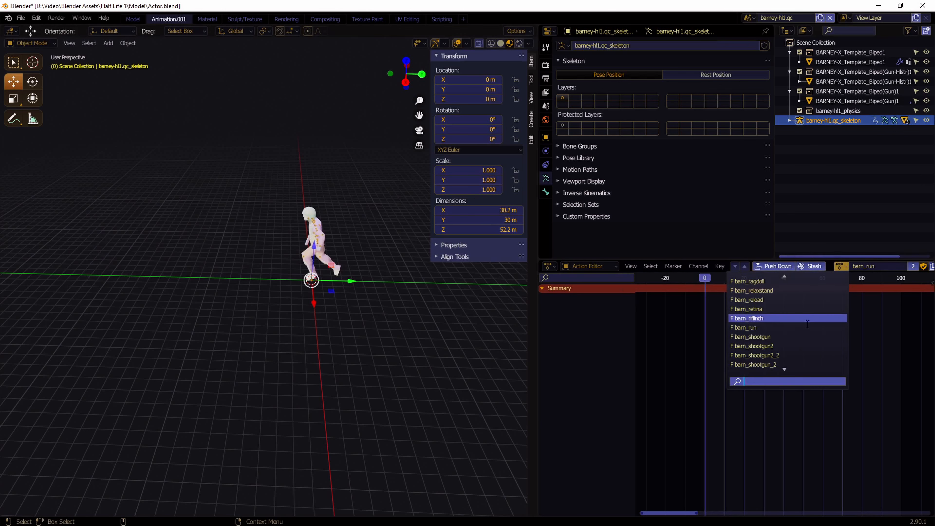
pyautogui.moveTo(737, 279); pyautogui.dragTo(702, 278)
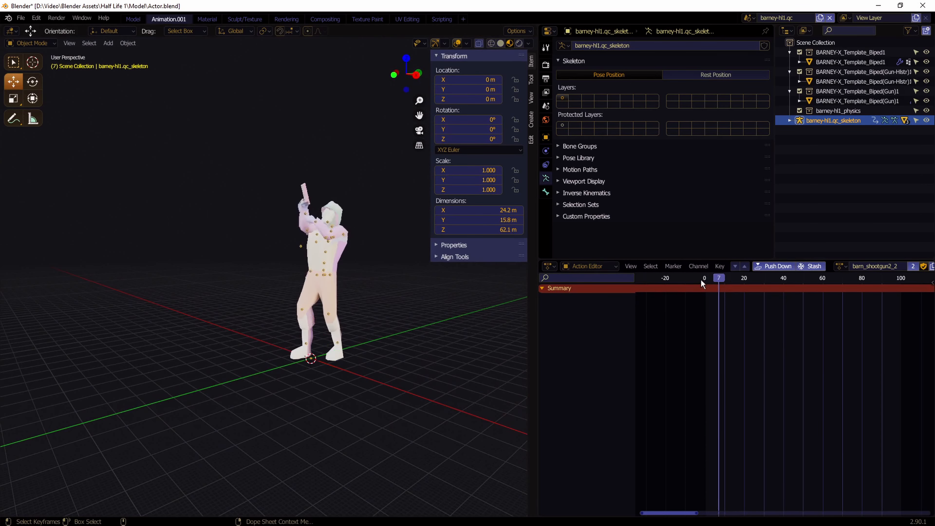
pyautogui.press('space')
pyautogui.press('space')
# Assign the barn_smlflinch action to the skeleton and play it
pyautogui.click(840, 267)
pyautogui.click(774, 355)
pyautogui.press('space')
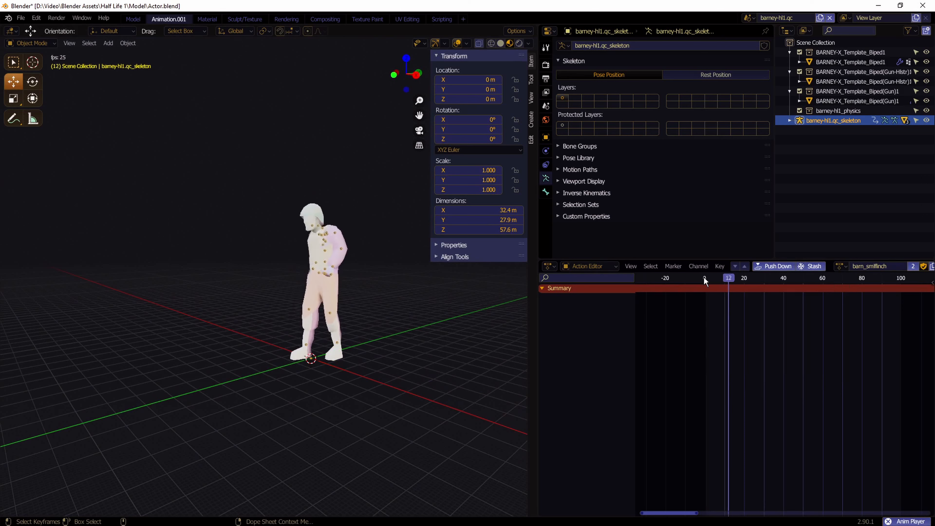
pyautogui.press('space')
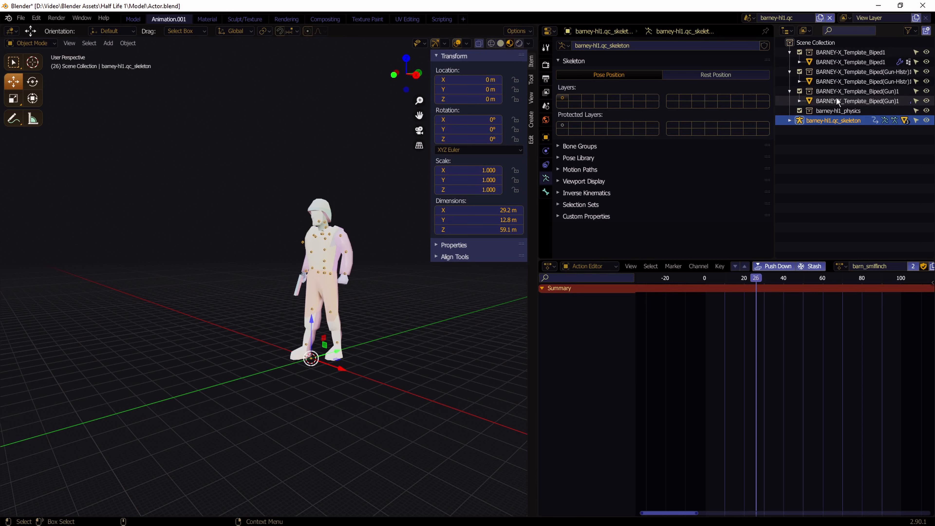
# Move the three BARNEY-X_Template meshes directly under the Scene Collection and delete the four emptied collections
pyautogui.moveTo(836, 97); pyautogui.dragTo(792, 93)
pyautogui.moveTo(847, 167); pyautogui.dragTo(809, 125)
pyautogui.click(838, 80)
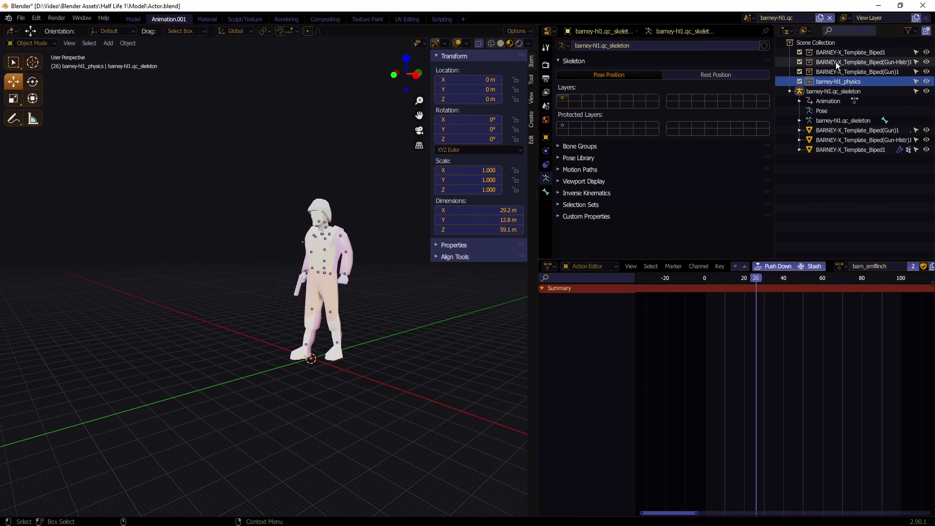
pyautogui.keyDown('shift'); pyautogui.click(836, 54); pyautogui.keyUp('shift')
pyautogui.press('x')
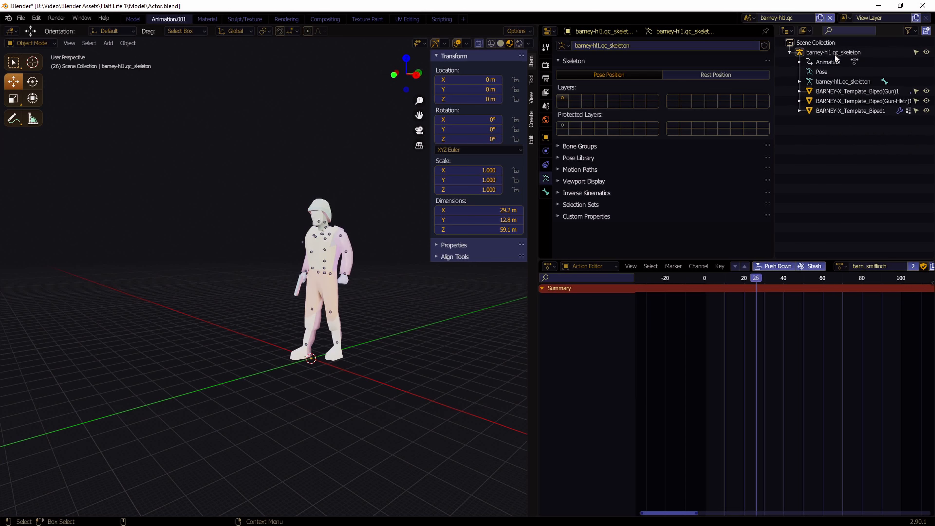
# Rename the barney-hl1.qc_skeleton armature object as barney_hl1
pyautogui.doubleClick(831, 54)
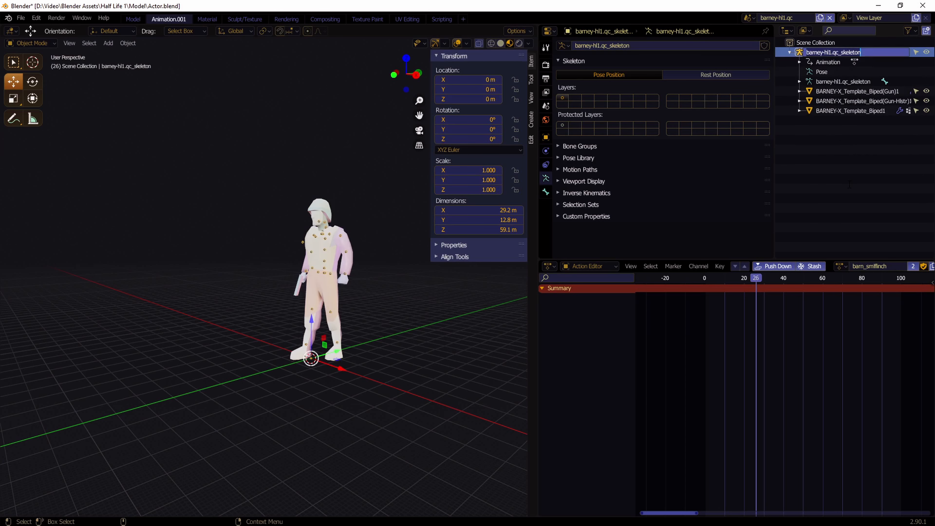
pyautogui.write('barney')
pyautogui.press('Return')
pyautogui.click(820, 55)
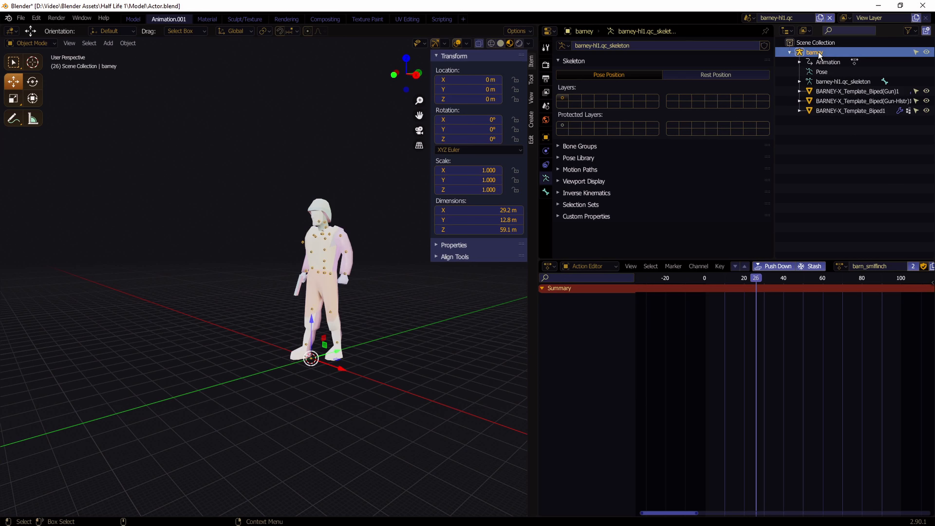
pyautogui.doubleClick(820, 54)
pyautogui.write('_hl1')
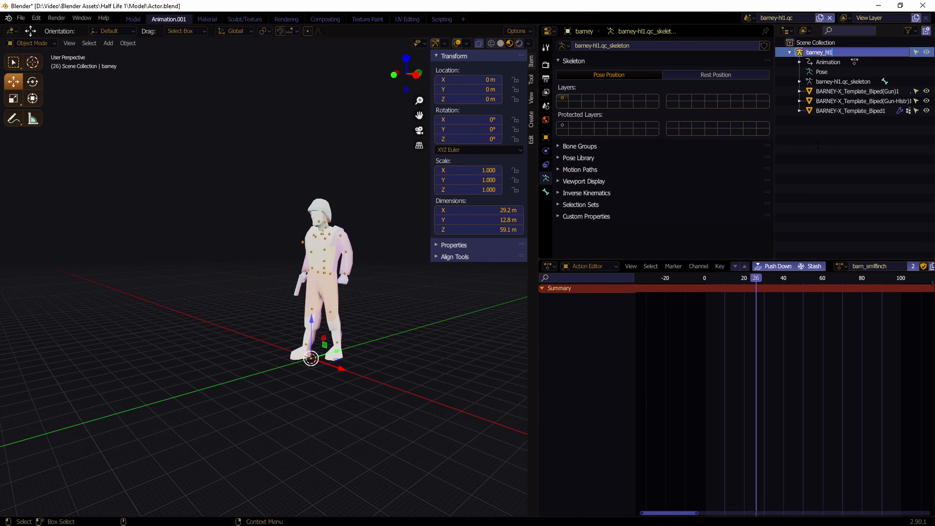
pyautogui.press('Return')
# Rename the gun, gun holster and body meshes as barney_gun, barney_gun_holster and barney_body
pyautogui.click(884, 92)
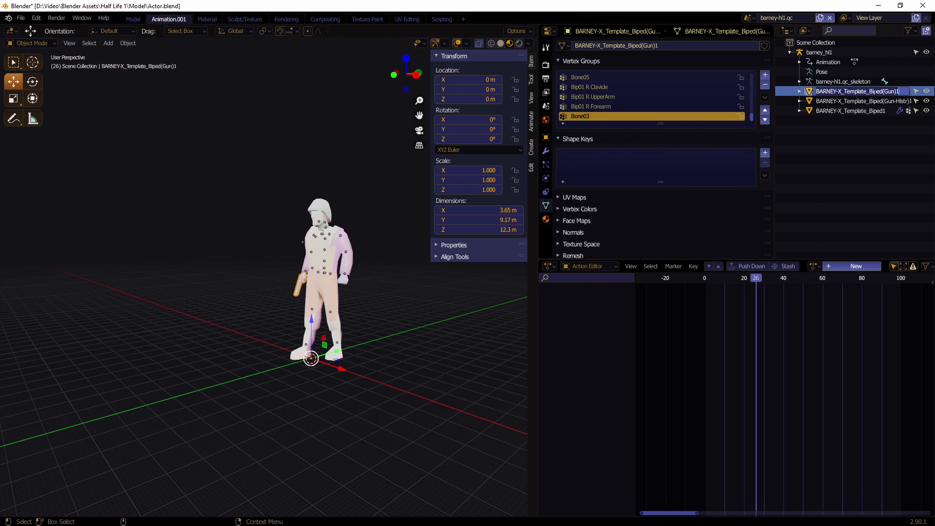
pyautogui.write('barney_gun')
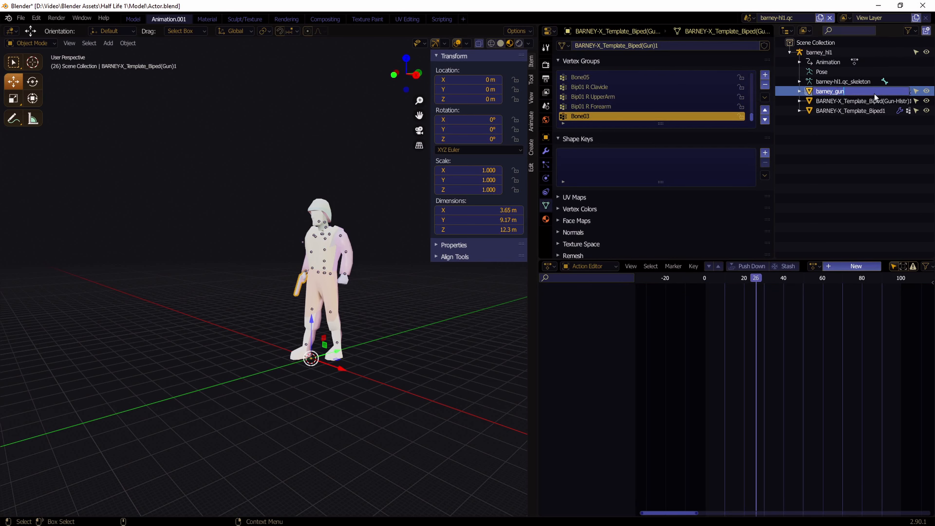
pyautogui.press('Return')
pyautogui.doubleClick(875, 93)
pyautogui.write('bar')
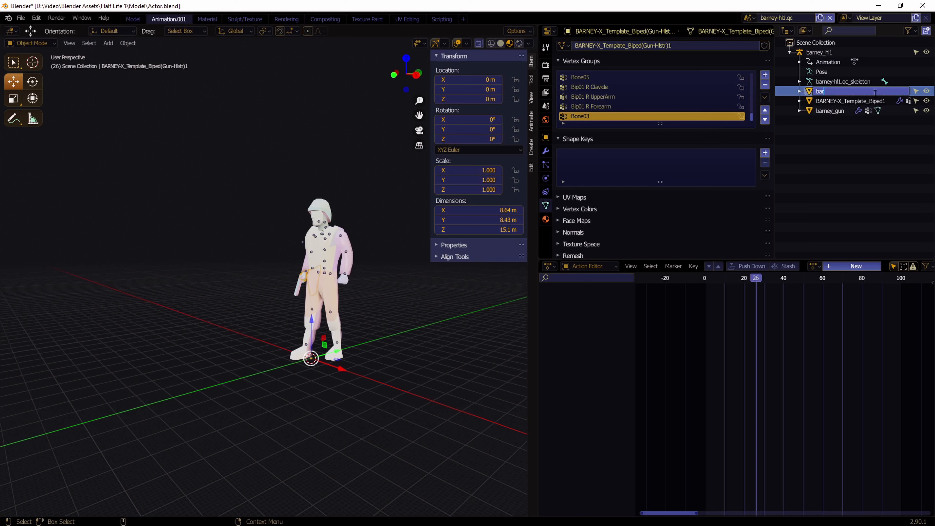
pyautogui.write('ney_gun_holster')
pyautogui.press('Return')
pyautogui.doubleClick(875, 94)
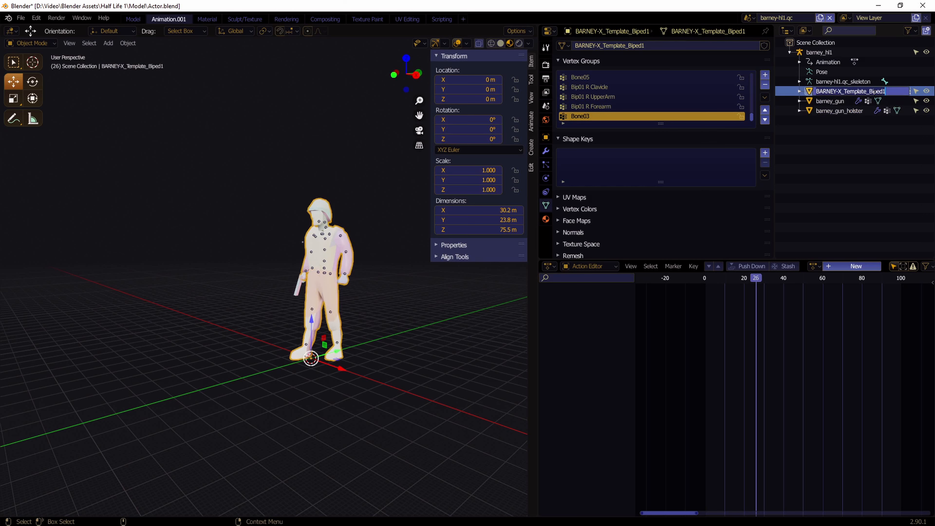
pyautogui.write('barney_body')
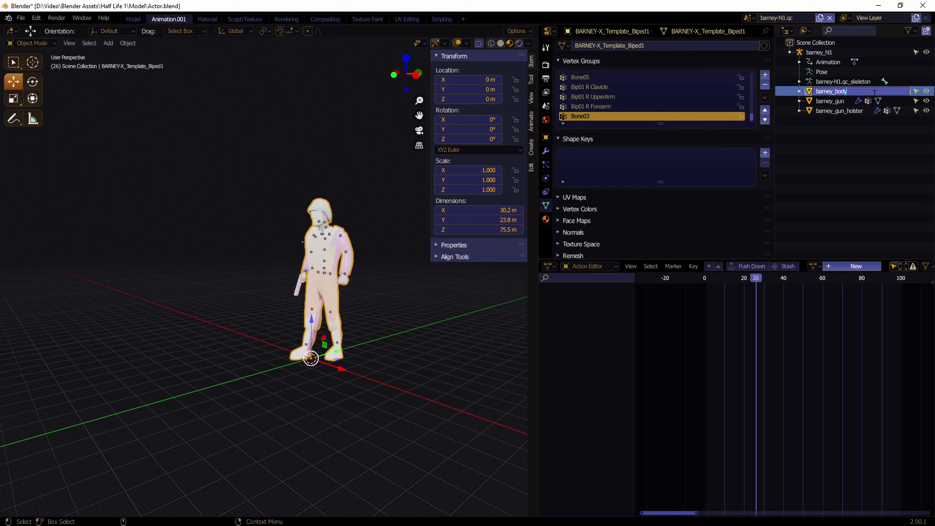
pyautogui.press('Return')
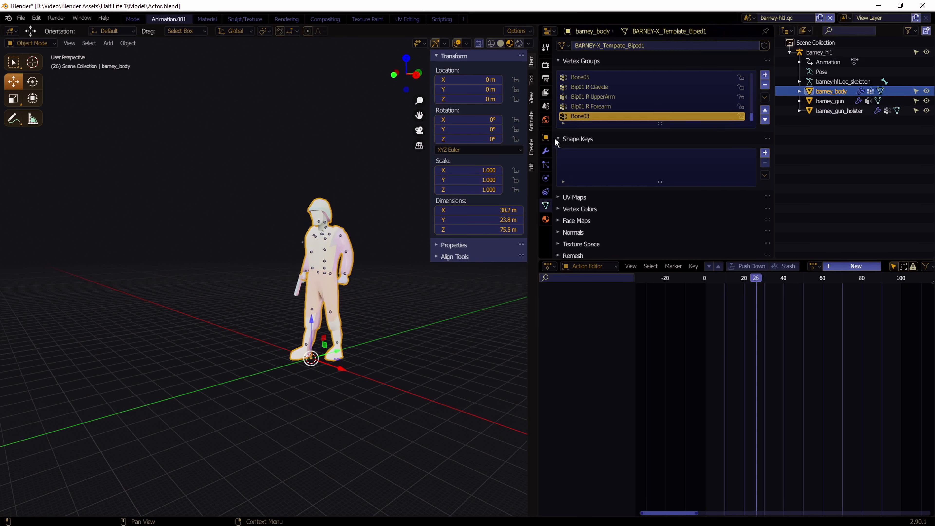
# Show the scene's Source Engine Export settings and open the export path for editing
pyautogui.click(546, 108)
pyautogui.scroll(-5, 700, 84)
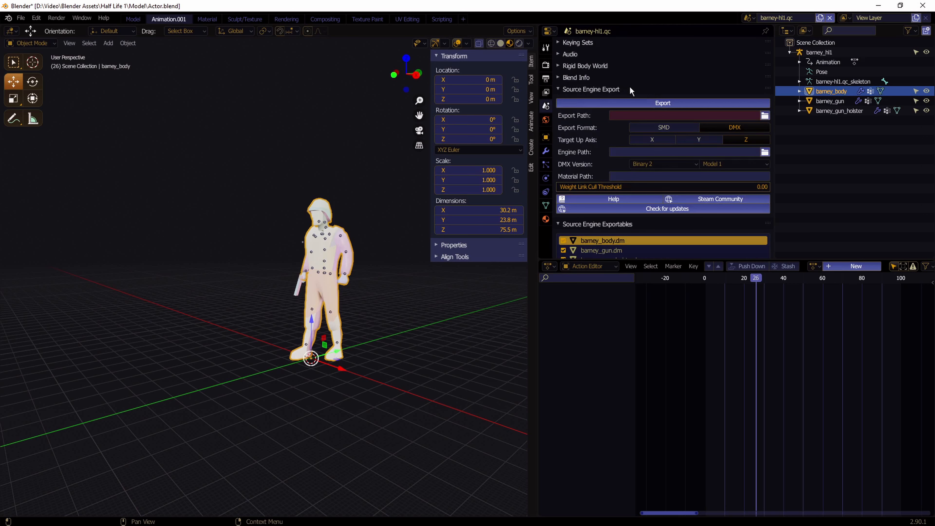
pyautogui.click(625, 115)
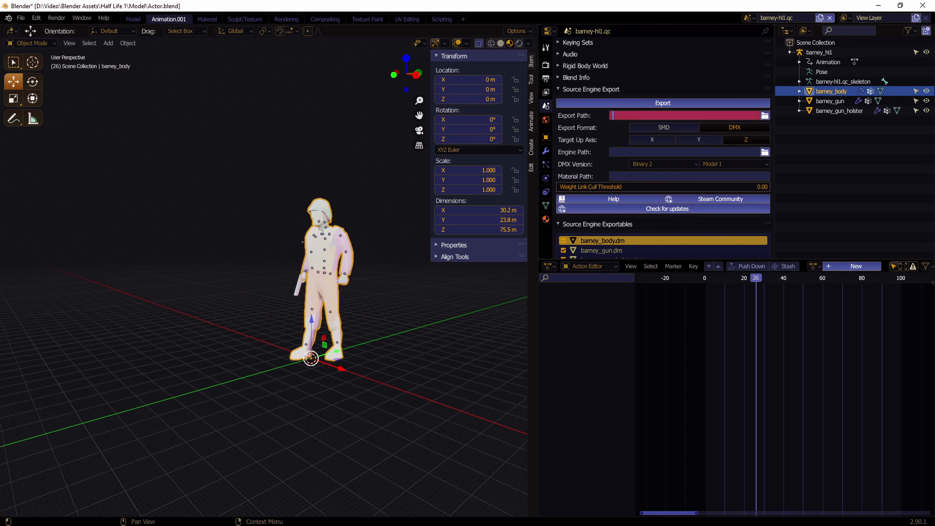
# Switch to File Explorer, create a folder named "blender export" inside barney-hl1 and open it
pyautogui.hotkey('alt', 'Tab')
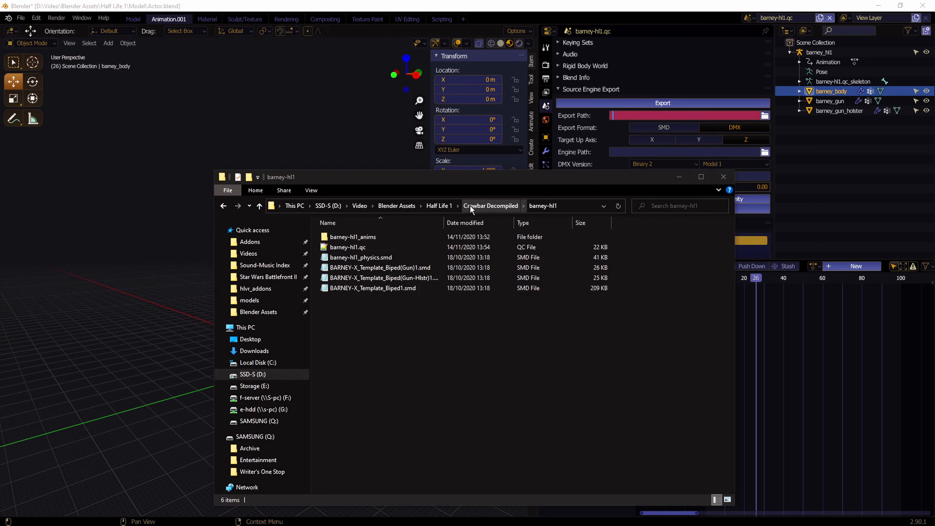
pyautogui.click(479, 205)
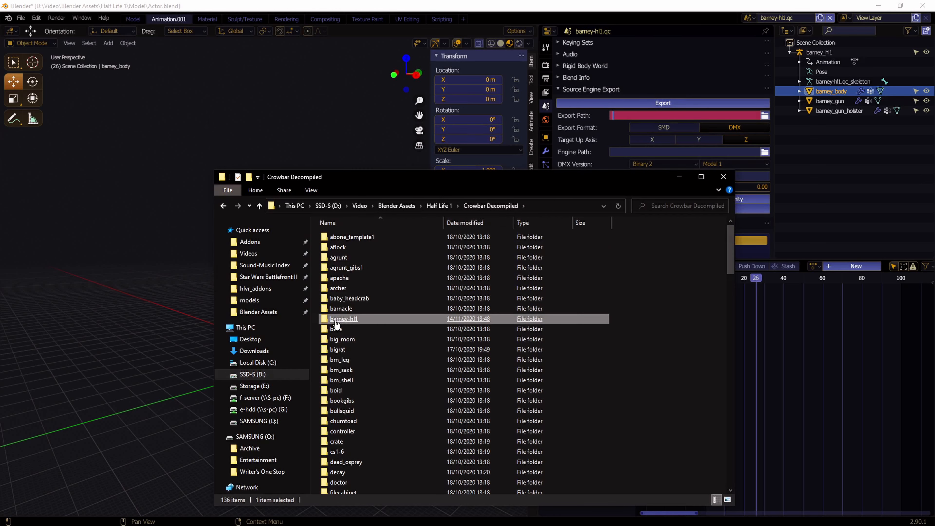
pyautogui.scroll(-6, 350, 316)
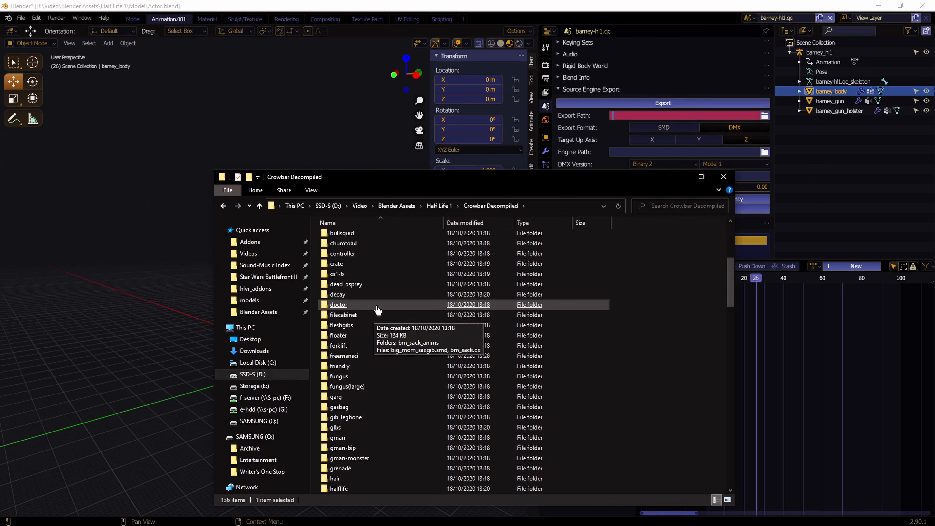
pyautogui.scroll(6, 377, 311)
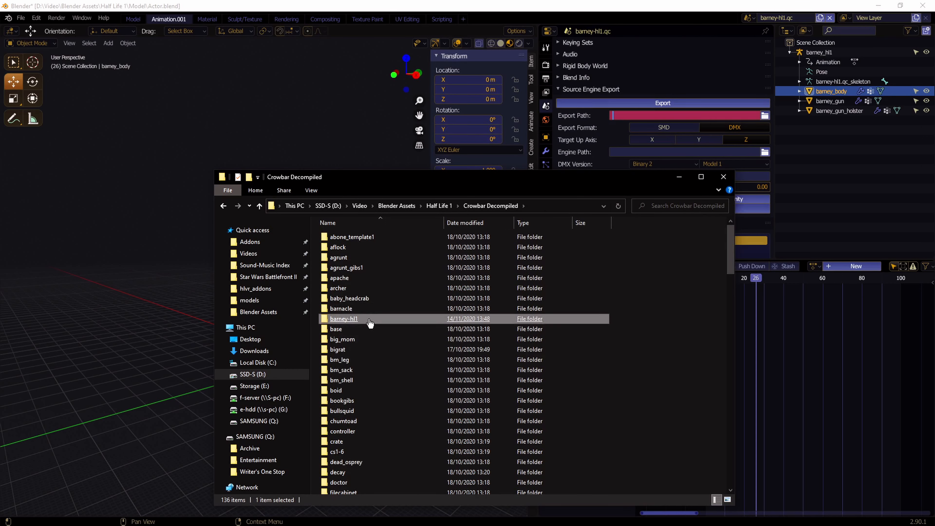
pyautogui.doubleClick(370, 320)
pyautogui.moveTo(605, 368); pyautogui.dragTo(489, 402)
pyautogui.hotkey('ctrl', 'shift', 'n')
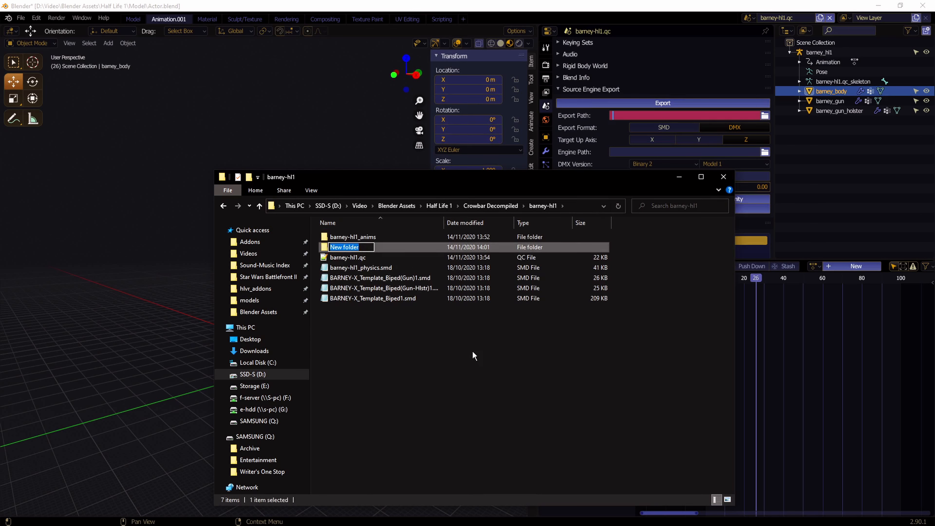
pyautogui.write('blender export')
pyautogui.press('Return')
pyautogui.press('Return')
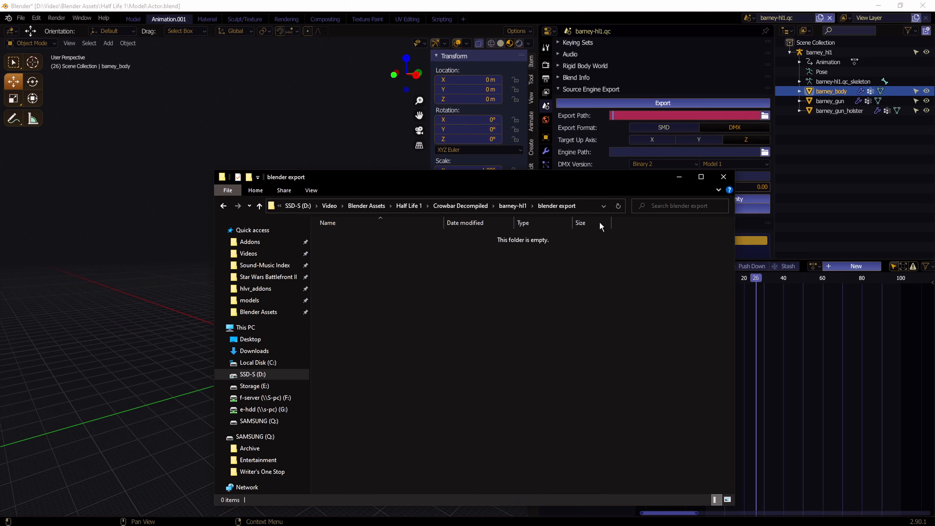
# Copy the blender export folder's path and set it as the Source Engine export path in Blender
pyautogui.click(590, 206)
pyautogui.hotkey('ctrl', 'c')
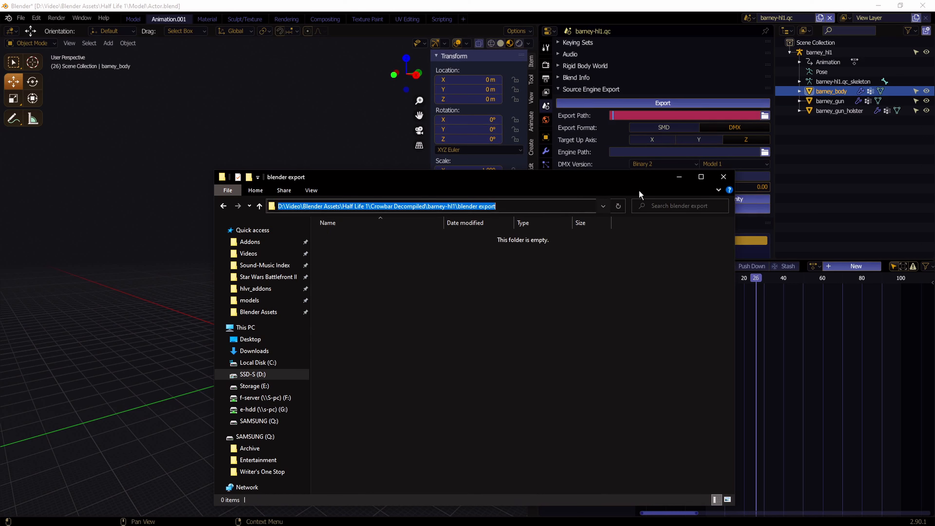
pyautogui.click(679, 176)
pyautogui.hotkey('ctrl', 'v')
pyautogui.press('Return')
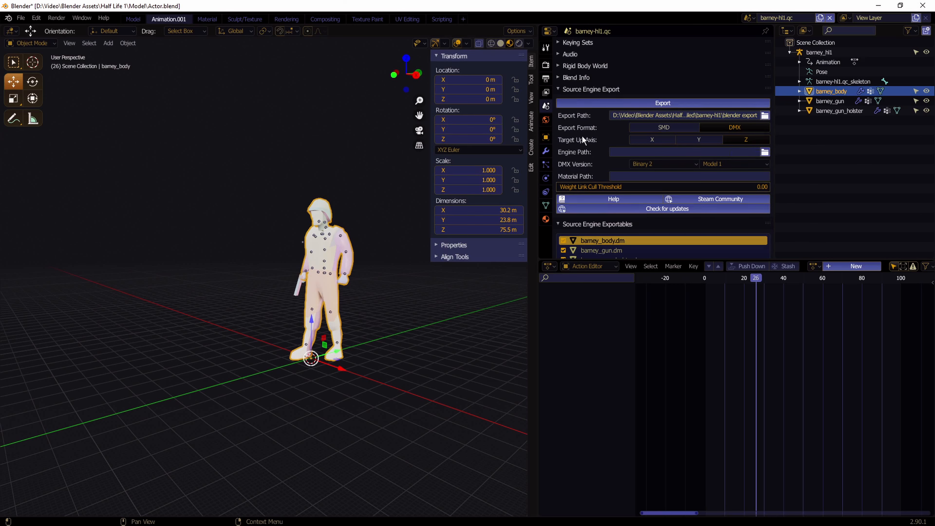
# Set the DMX version to Binary 5 encoding and Model 22 format
pyautogui.scroll(-1, 582, 135)
pyautogui.click(660, 144)
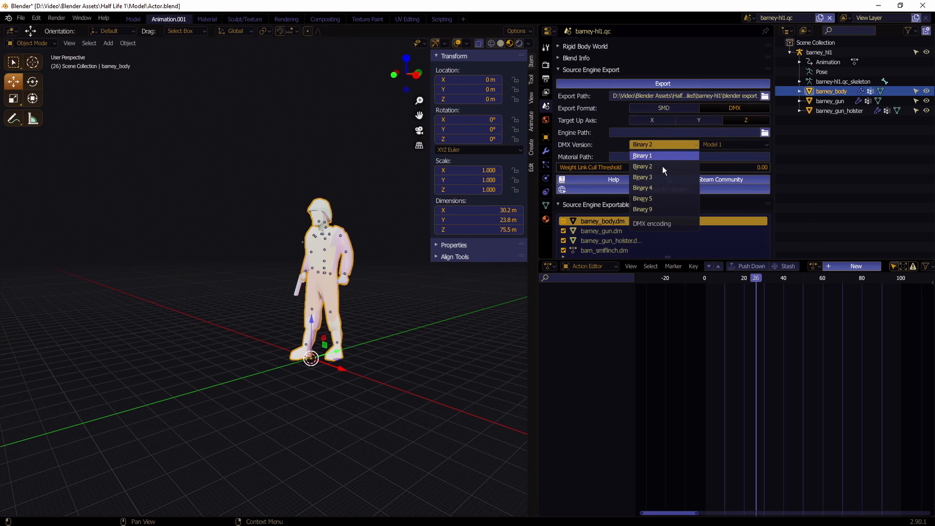
pyautogui.click(660, 200)
pyautogui.click(712, 144)
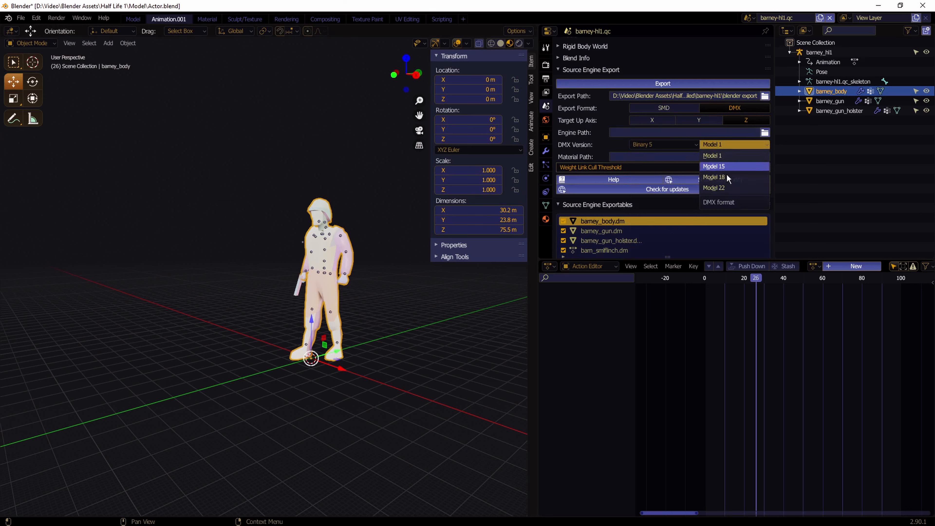
pyautogui.click(731, 187)
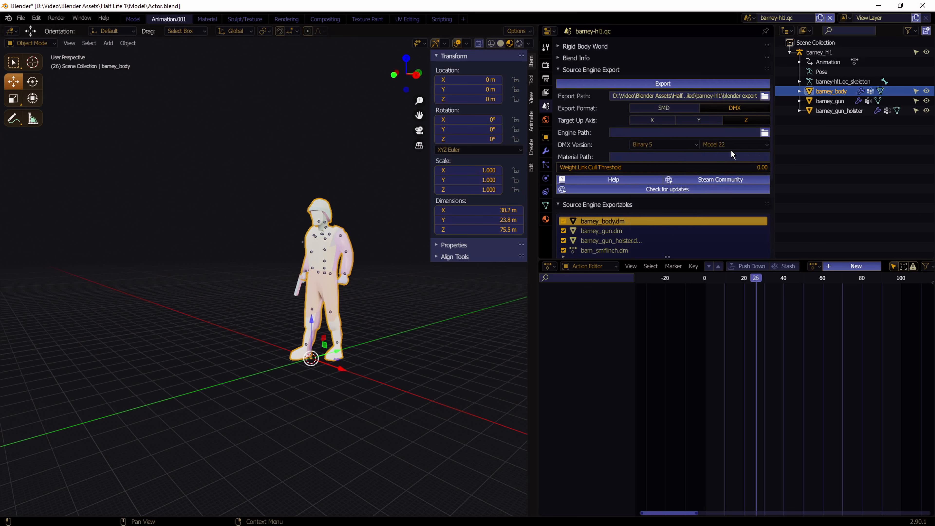
# Review the Source Engine exportables and exclude the barn_smlflinch animation from the scene export
pyautogui.scroll(-3, 720, 222)
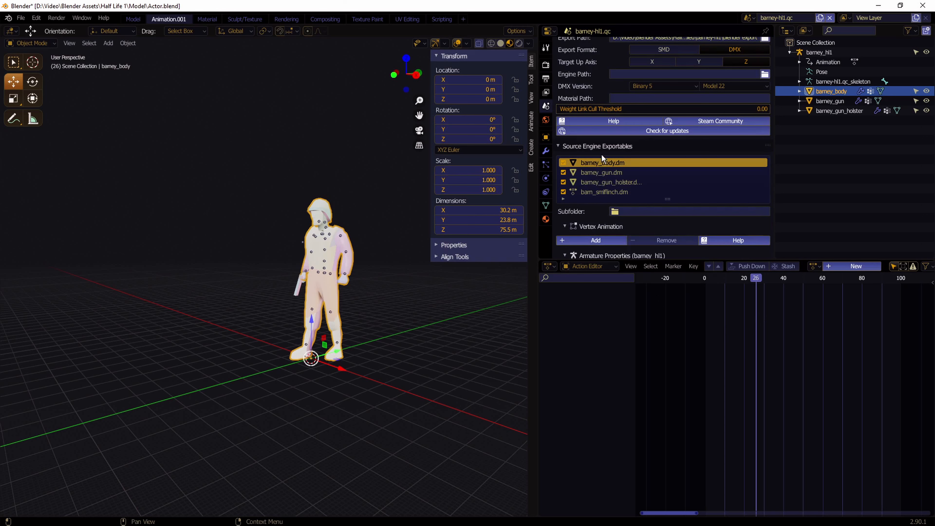
pyautogui.click(599, 172)
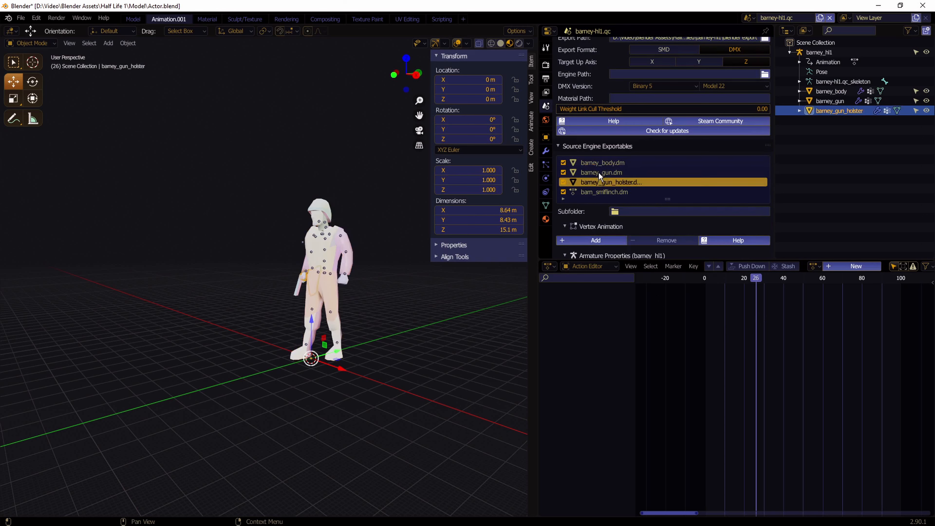
pyautogui.click(601, 164)
pyautogui.scroll(-1, 606, 177)
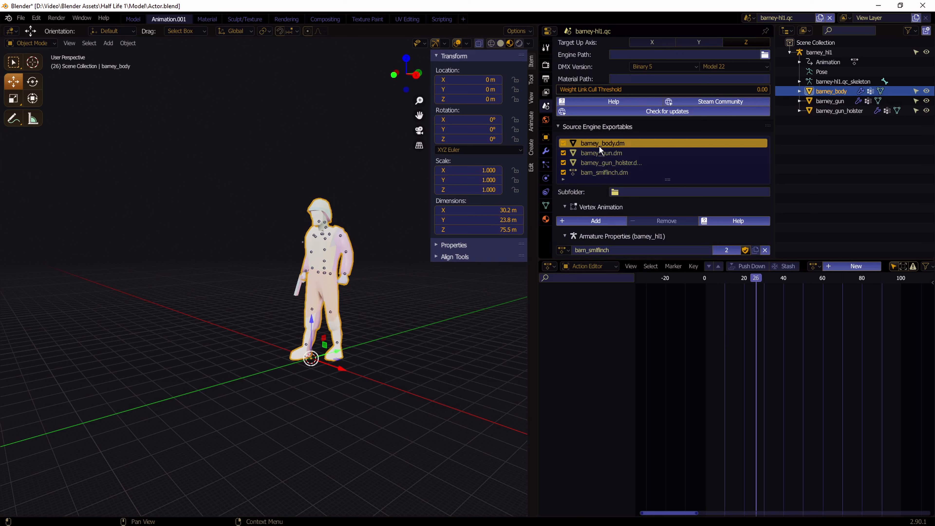
pyautogui.click(598, 173)
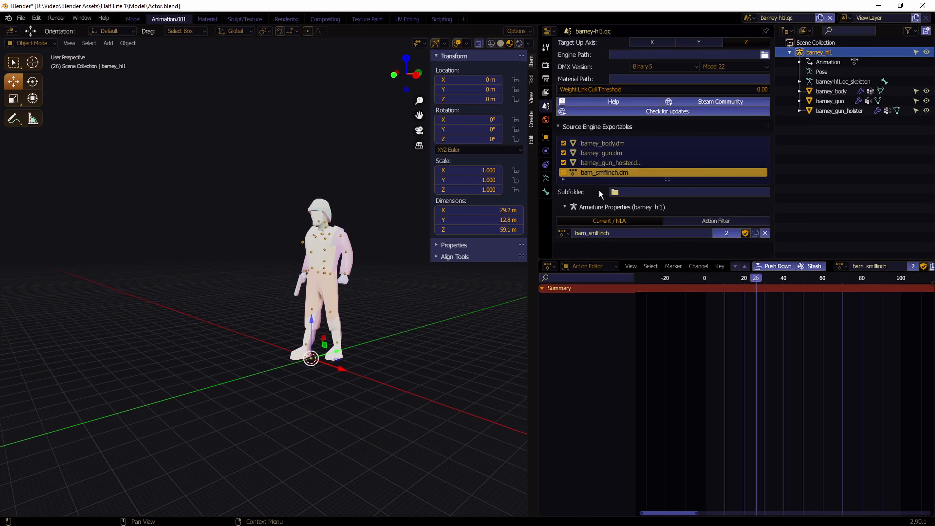
pyautogui.click(563, 172)
pyautogui.scroll(5, 711, 146)
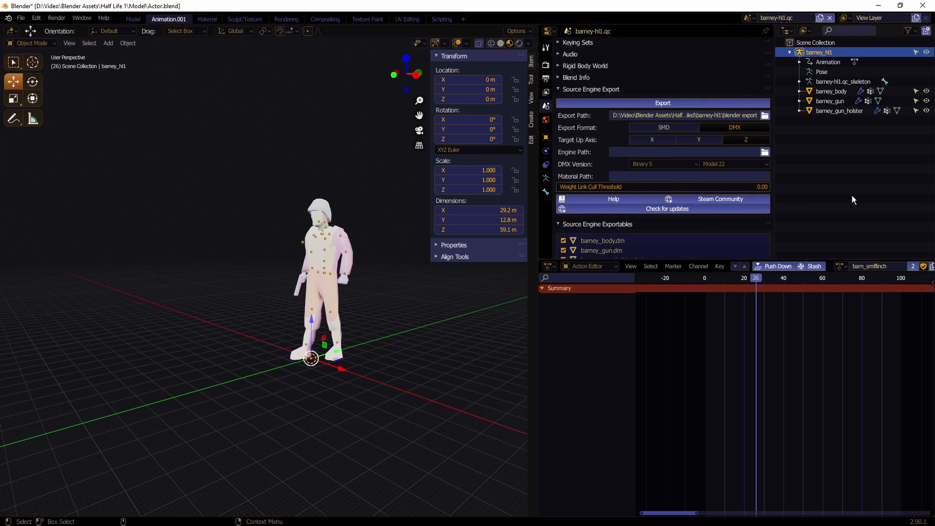
# Run the Source Tools scene export for the enabled body, gun and gun holster meshes in DMX format
pyautogui.scroll(-2, 698, 218)
pyautogui.scroll(-4, 698, 218)
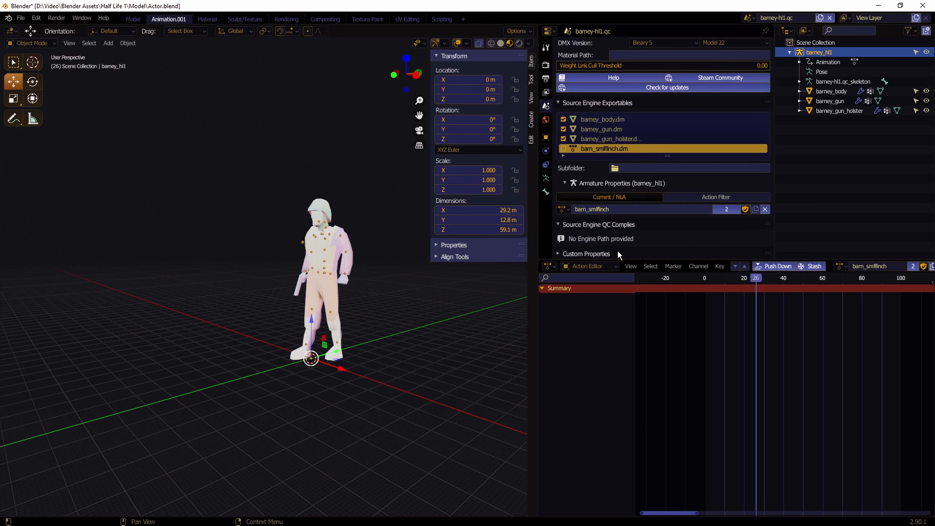
pyautogui.scroll(5, 627, 155)
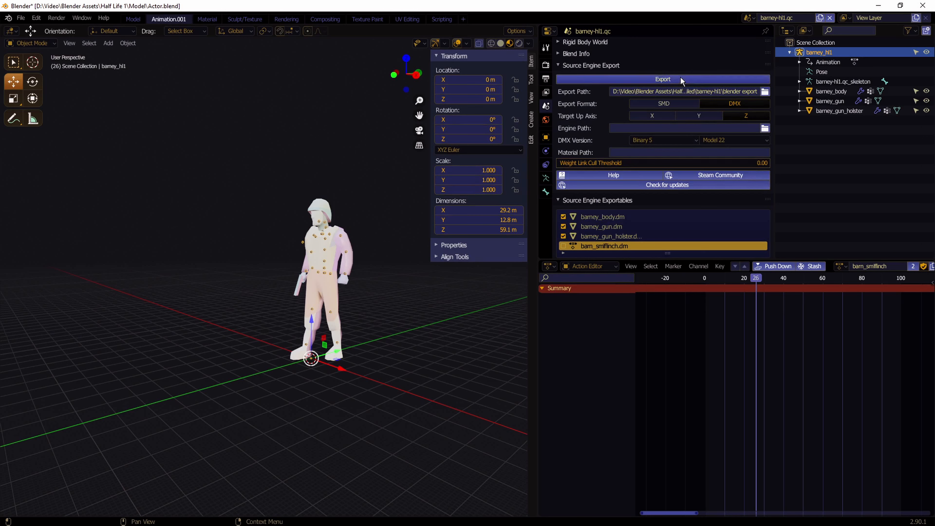
pyautogui.click(681, 79)
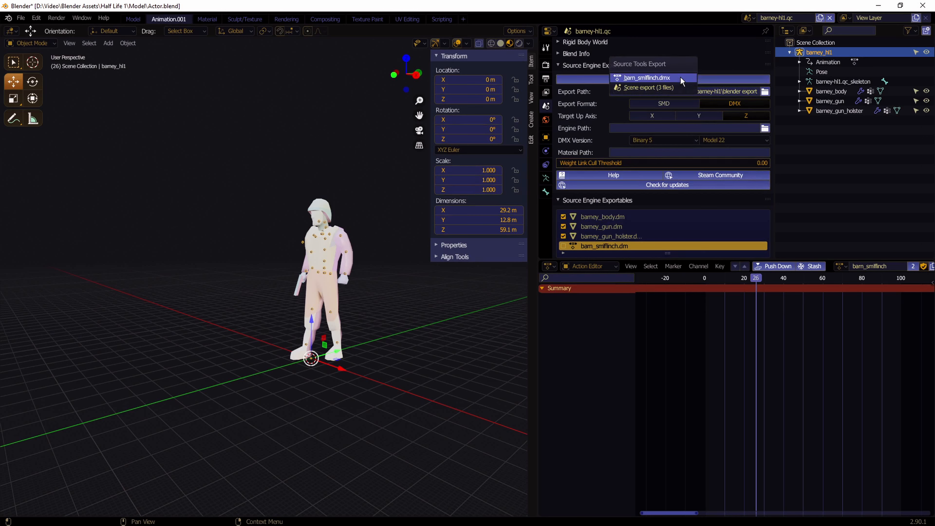
pyautogui.click(646, 88)
pyautogui.click(647, 81)
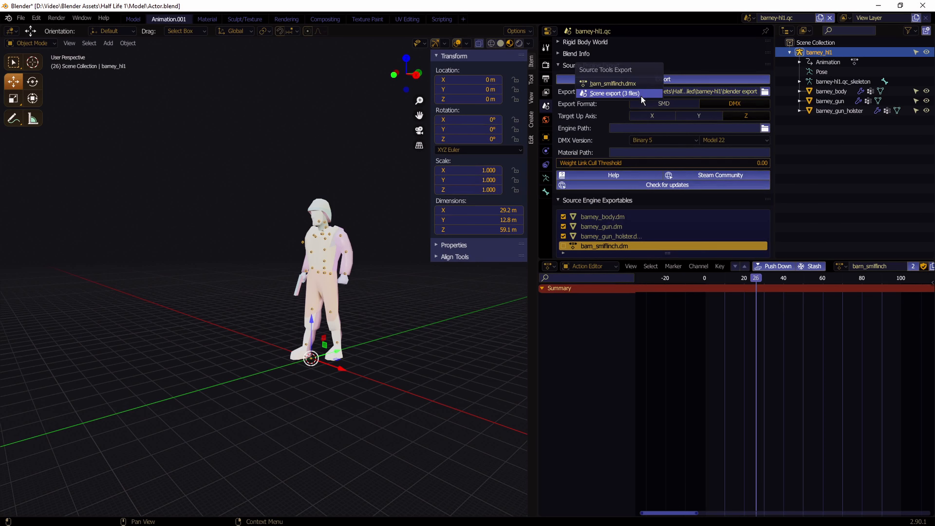
pyautogui.click(631, 93)
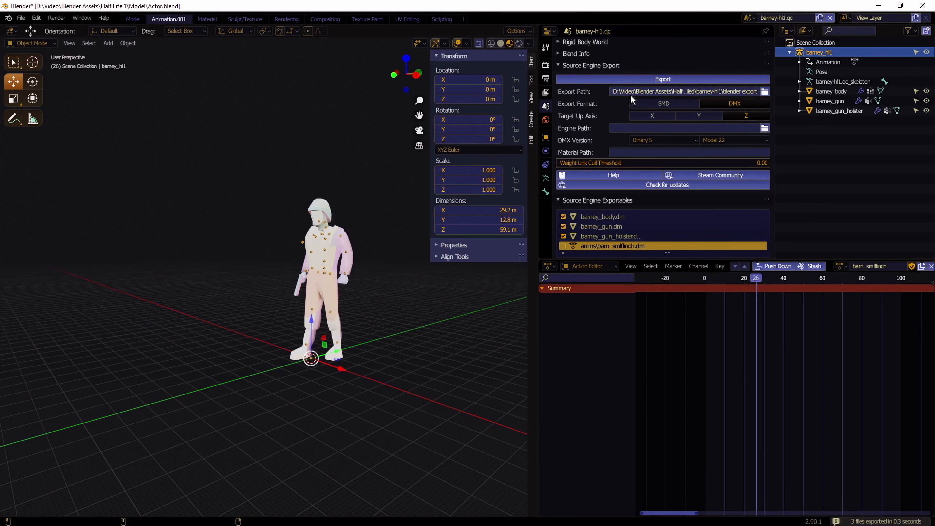
# Check the exported DMX files in File Explorer's blender export folder, and switch to the Half-Life: Alyx Asset Browser
pyautogui.moveTo(427, 344); pyautogui.dragTo(412, 315)
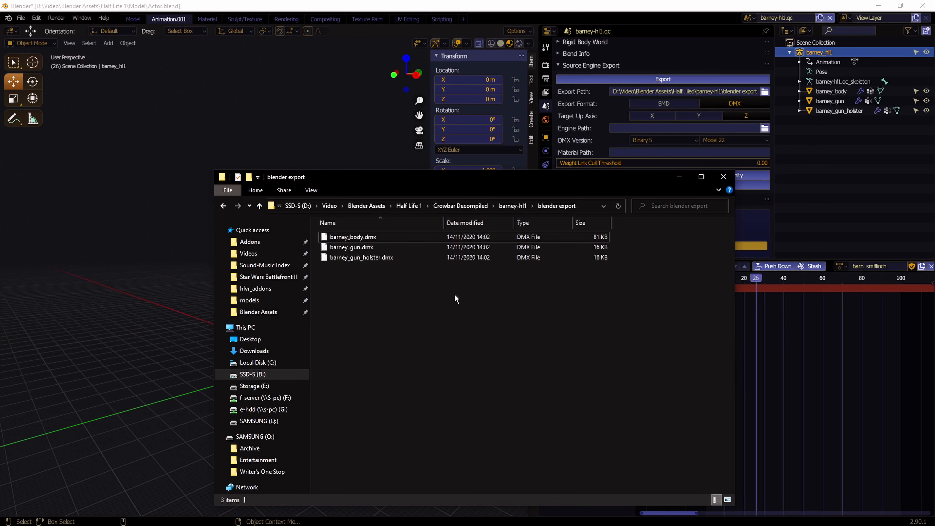
pyautogui.moveTo(627, 177); pyautogui.dragTo(0, 177)
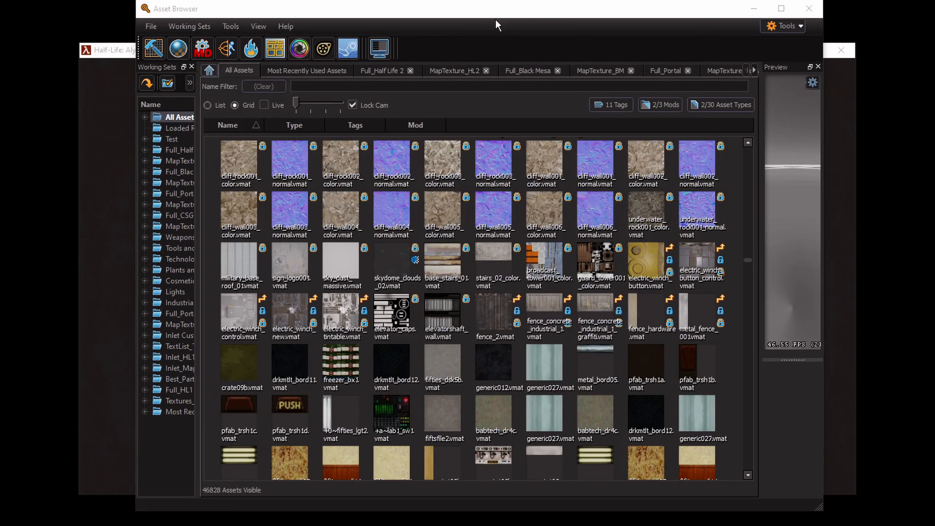
pyautogui.moveTo(382, 21); pyautogui.dragTo(406, 26)
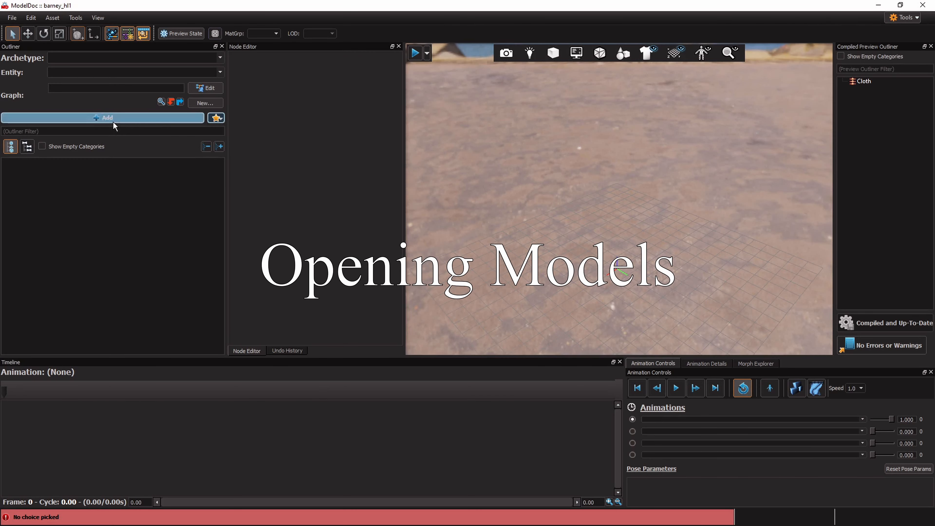
# Start adding meshes to the barney_hl1 model and copy the path of the blender export folder
pyautogui.click(115, 122)
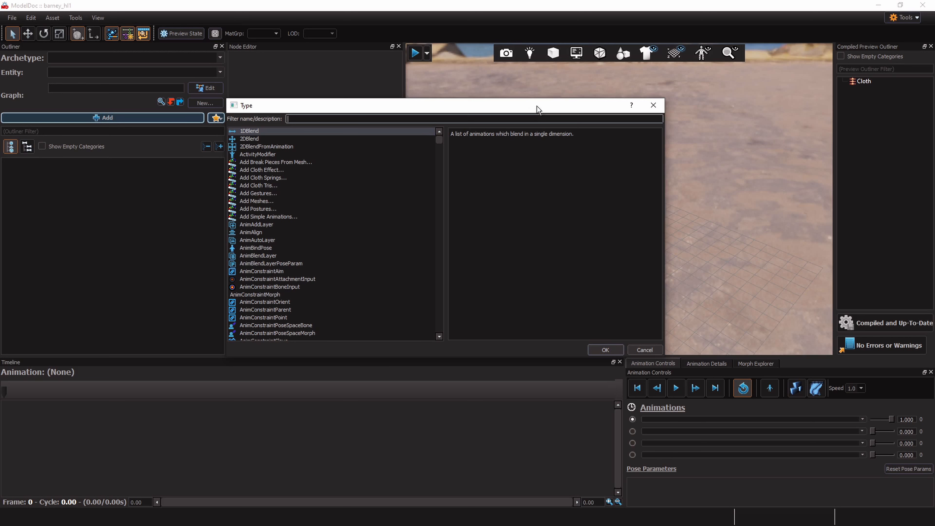
pyautogui.doubleClick(259, 201)
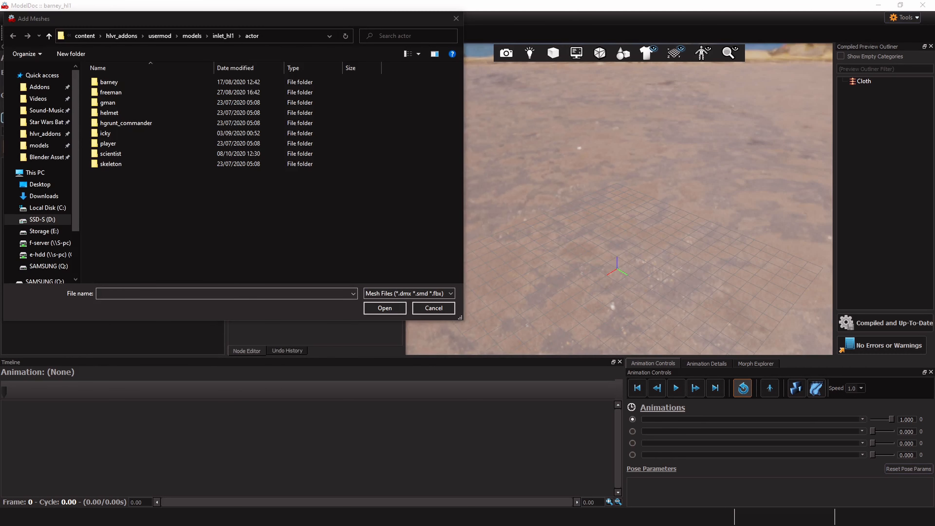
pyautogui.click(684, 145)
pyautogui.hotkey('ctrl', 'c')
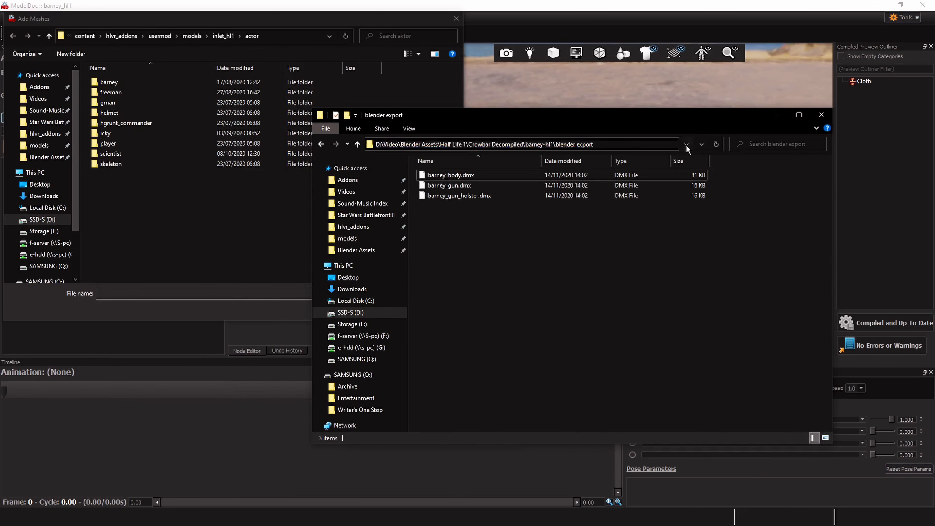
pyautogui.moveTo(638, 282); pyautogui.dragTo(479, 172)
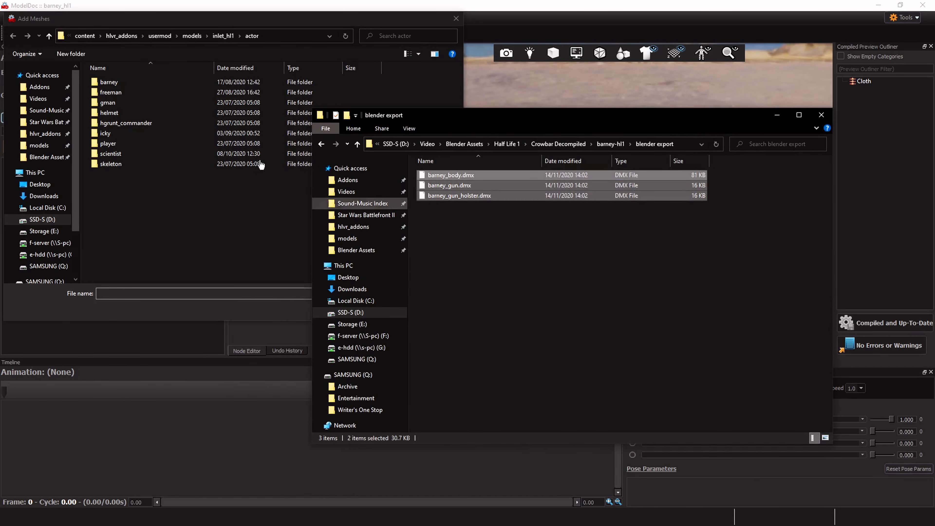
# Try to add barney_body.dmx, barney_gun.dmx and barney_gun_holster.dmx directly from the blender export folder
pyautogui.click(303, 36)
pyautogui.hotkey('ctrl', 'v')
pyautogui.press('Return')
pyautogui.moveTo(267, 165); pyautogui.dragTo(90, 74)
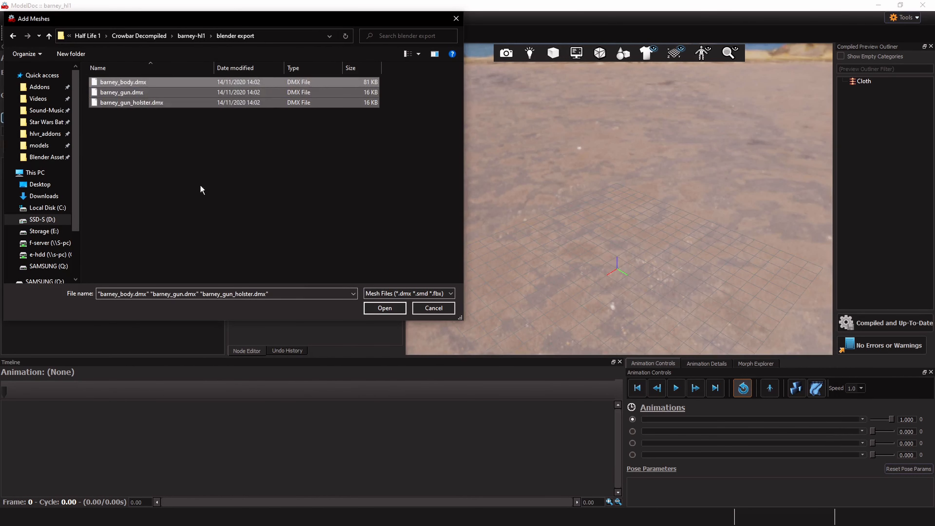
pyautogui.click(385, 308)
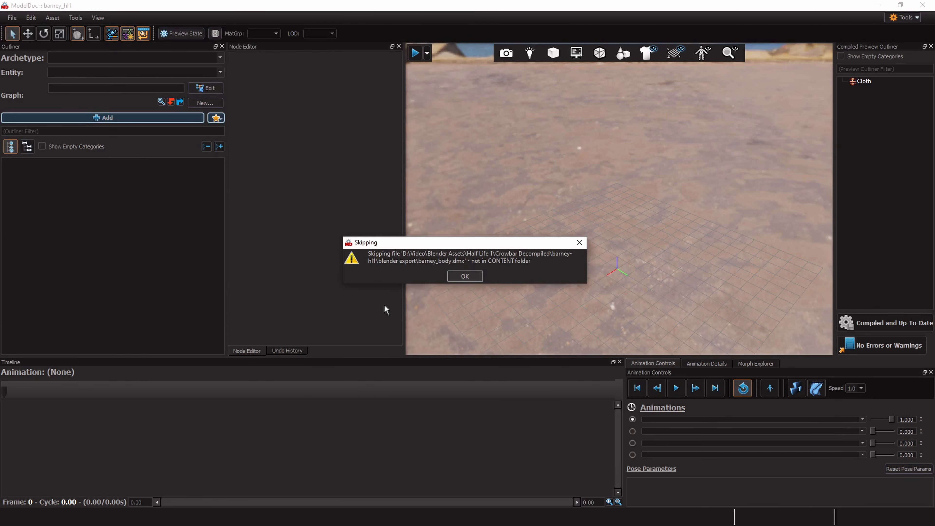
pyautogui.click(470, 279)
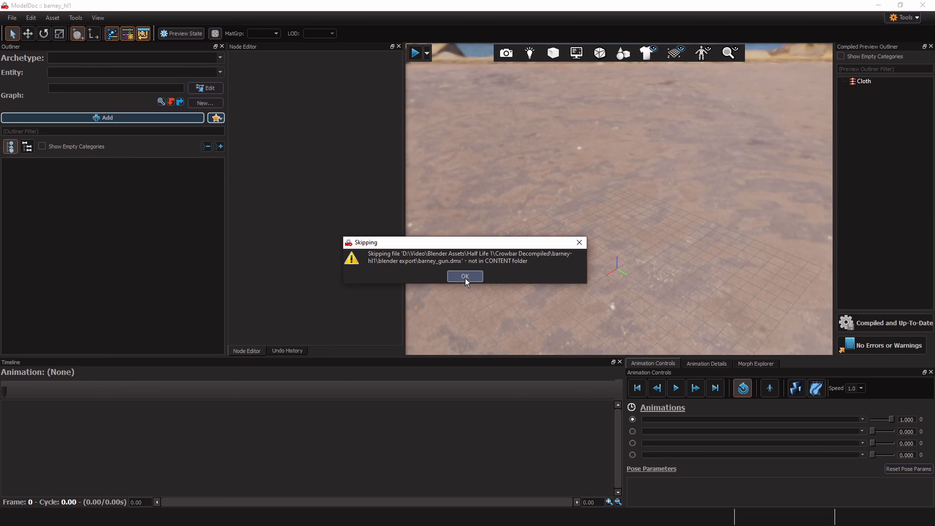
pyautogui.click(465, 276)
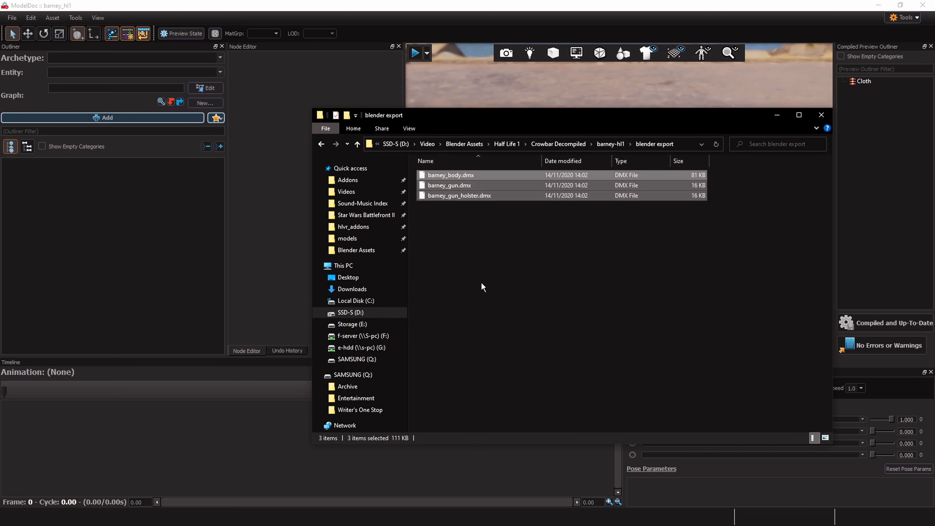
# Copy the three exported DMX files in File Explorer and browse to the Half-Life Alyx installation folder under steamapps\common
pyautogui.moveTo(573, 284); pyautogui.dragTo(489, 198)
pyautogui.click(350, 239)
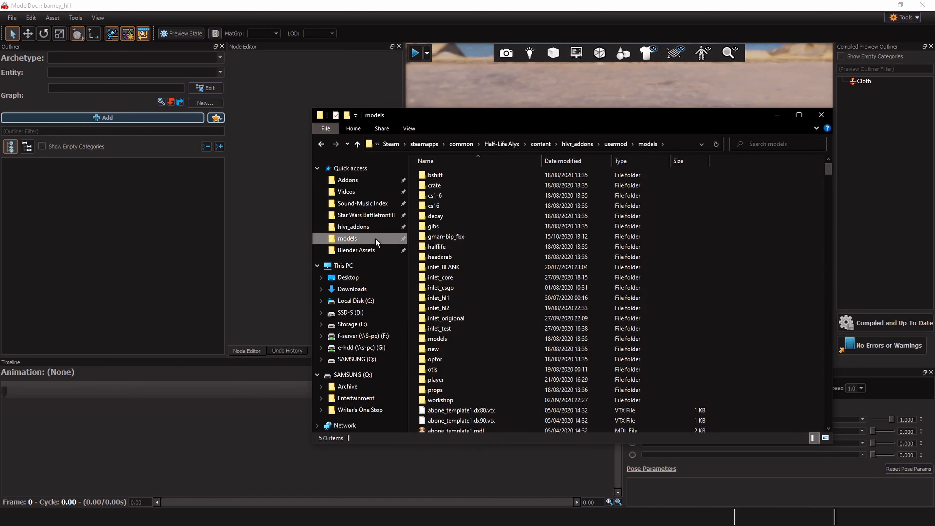
pyautogui.click(490, 146)
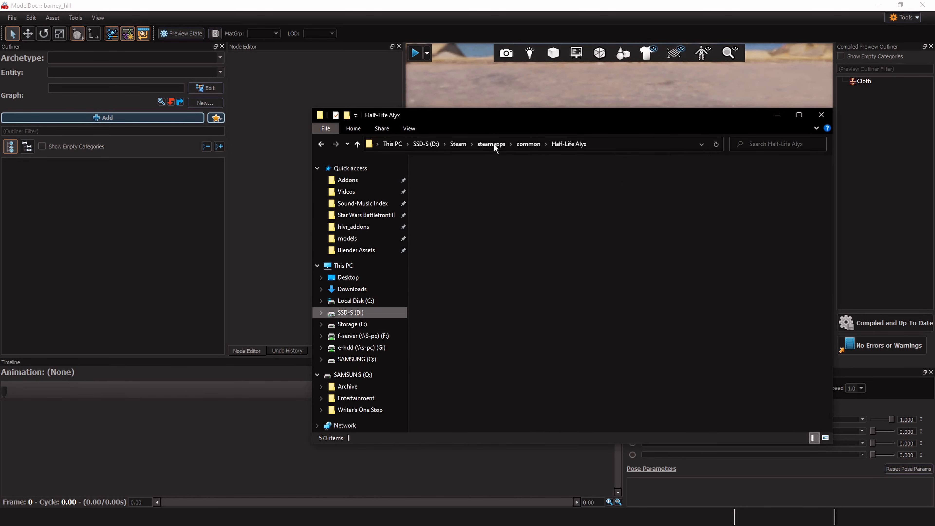
pyautogui.click(521, 149)
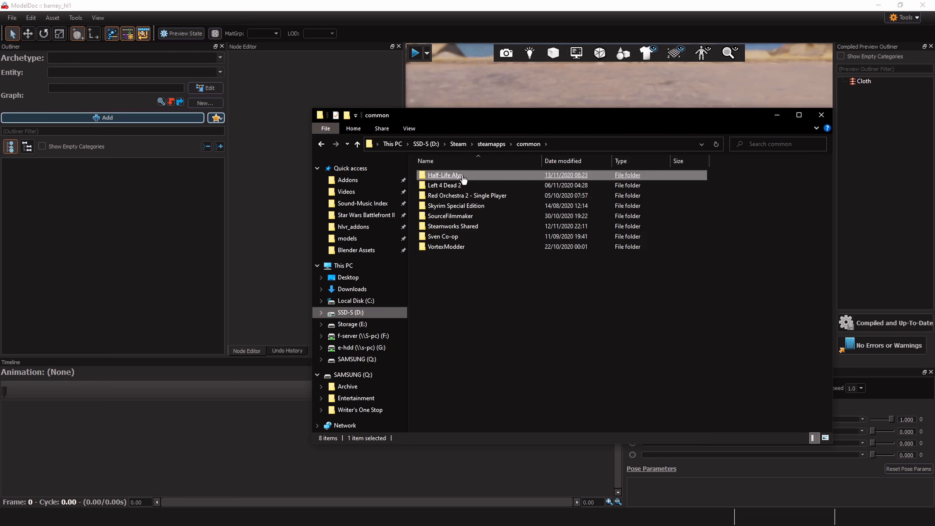
pyautogui.doubleClick(444, 175)
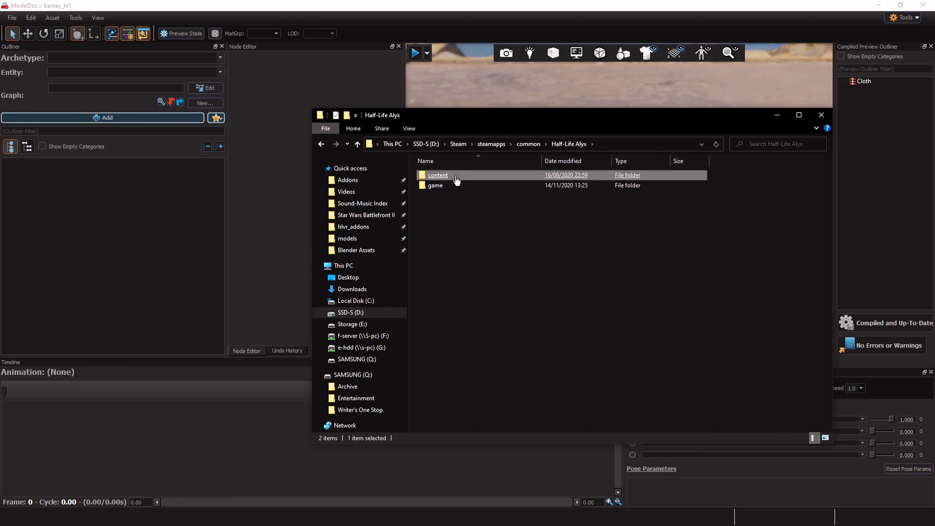
pyautogui.doubleClick(456, 177)
pyautogui.click(569, 144)
pyautogui.moveTo(487, 239); pyautogui.dragTo(423, 185)
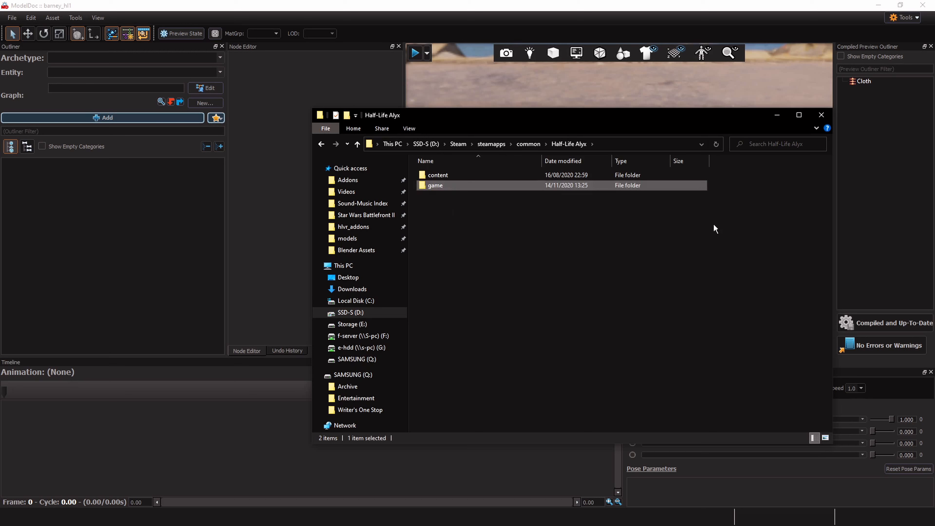
# Browse through content\hlvr_addons\usermod\models\inlet_hl1 to the actor folder
pyautogui.click(447, 177)
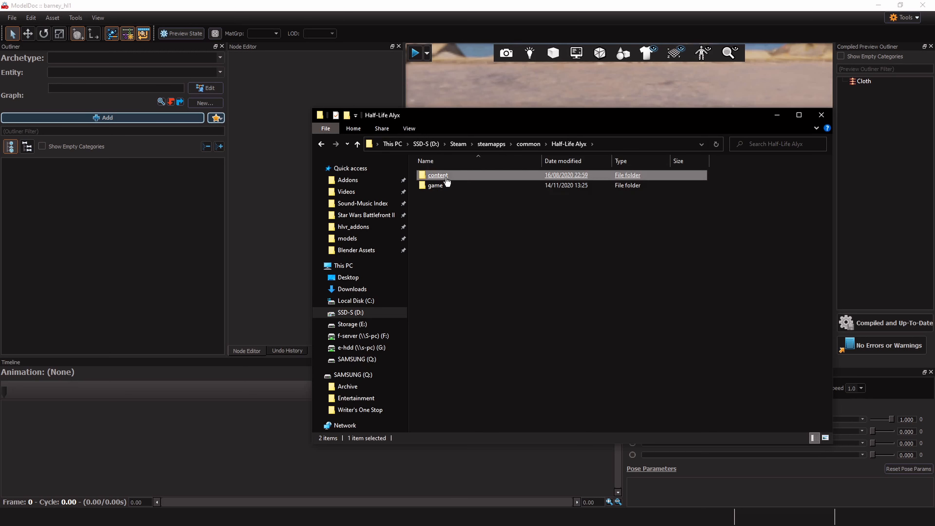
pyautogui.doubleClick(447, 179)
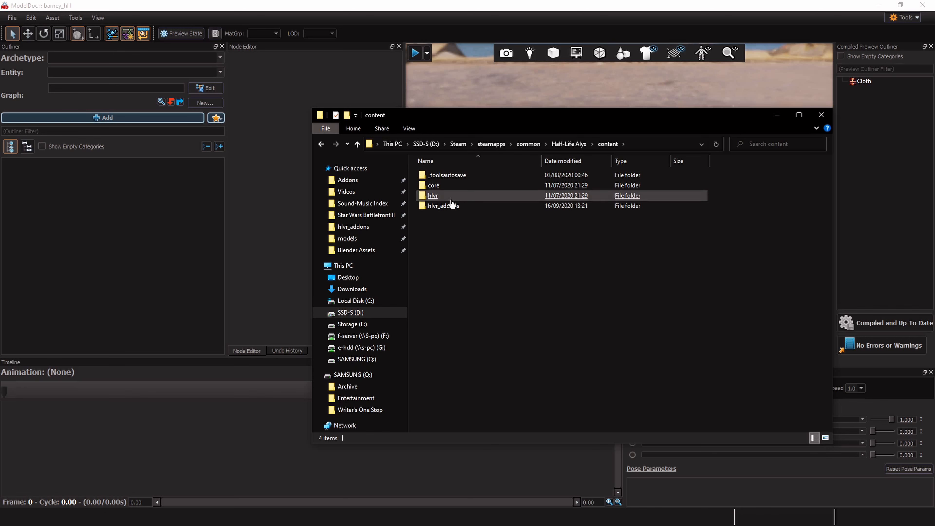
pyautogui.doubleClick(462, 207)
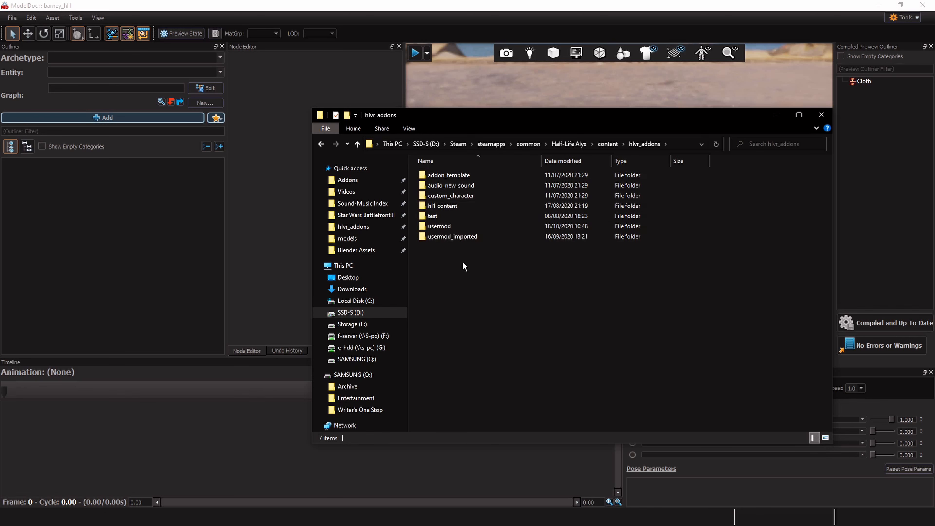
pyautogui.click(457, 228)
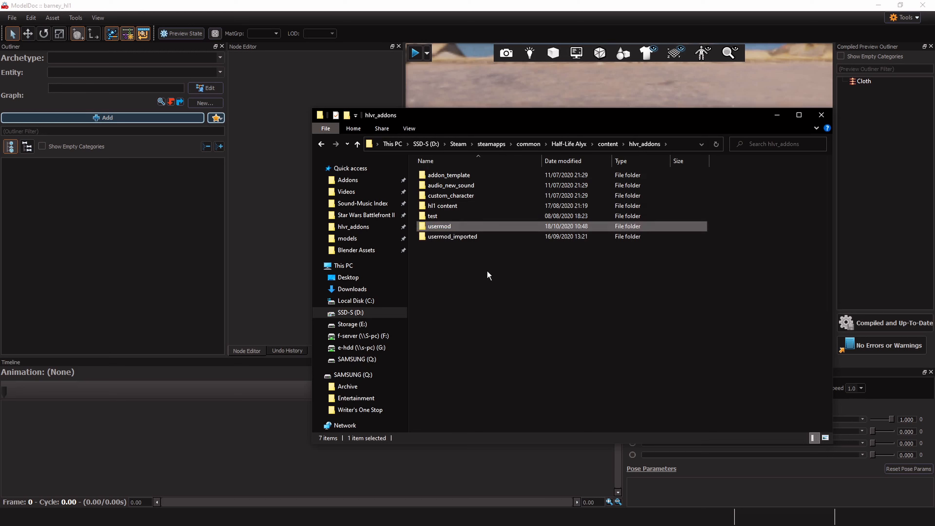
pyautogui.doubleClick(462, 226)
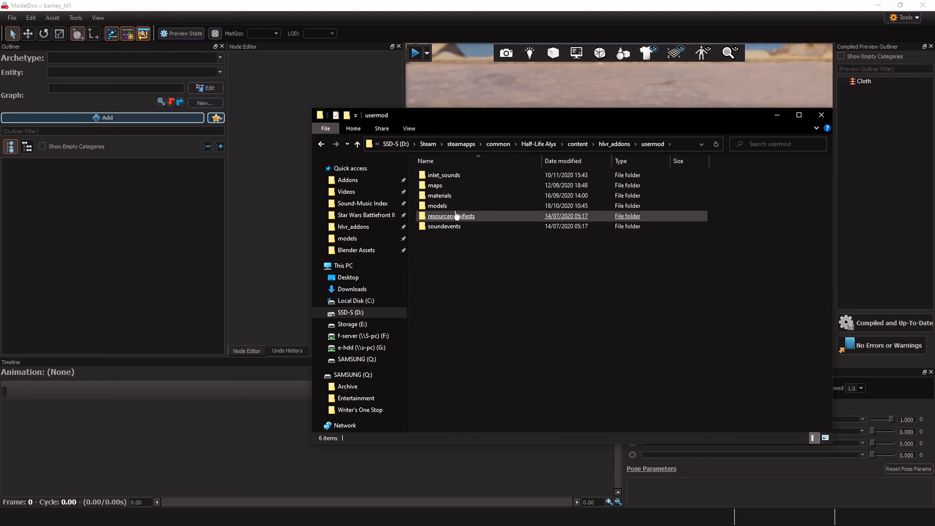
pyautogui.doubleClick(457, 209)
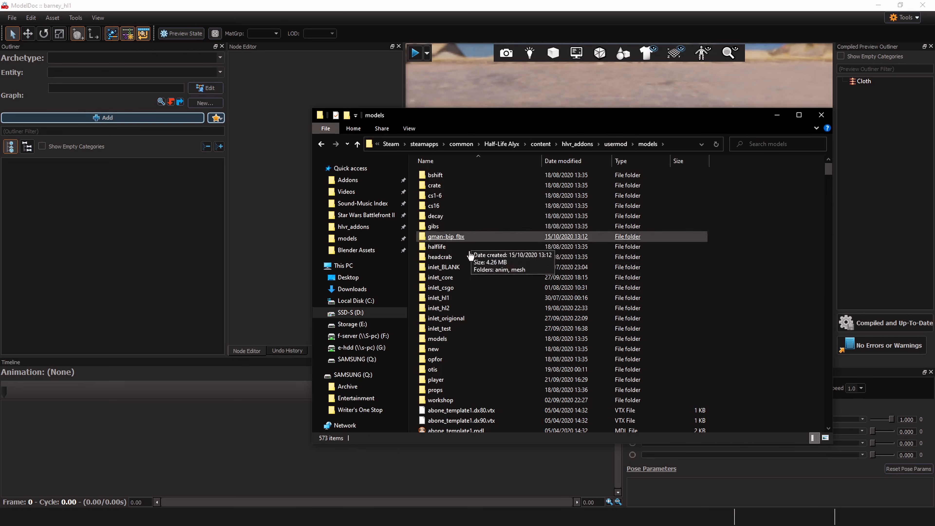
pyautogui.moveTo(787, 360); pyautogui.dragTo(759, 187)
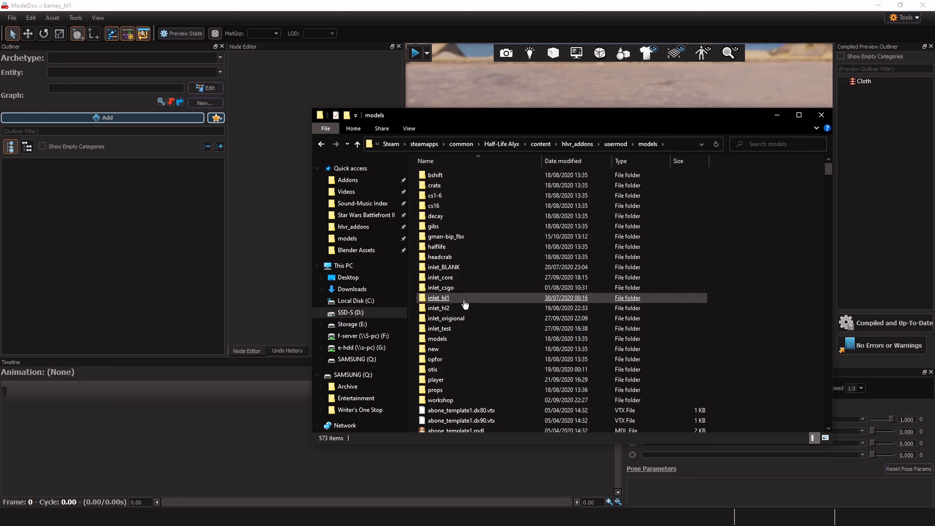
pyautogui.doubleClick(464, 298)
pyautogui.doubleClick(464, 176)
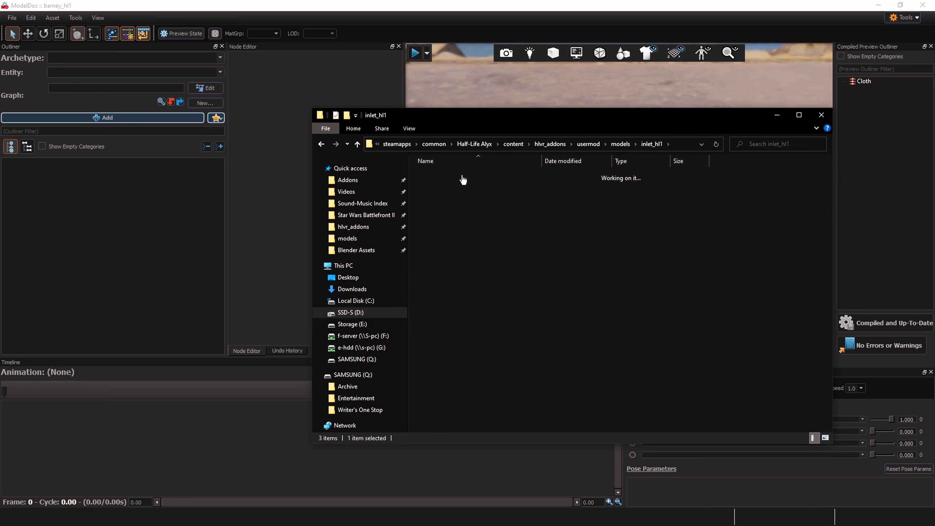
pyautogui.click(464, 179)
# Create a new folder named "barney hl1" inside the actor folder
pyautogui.hotkey('ctrl', 'shift', 'n')
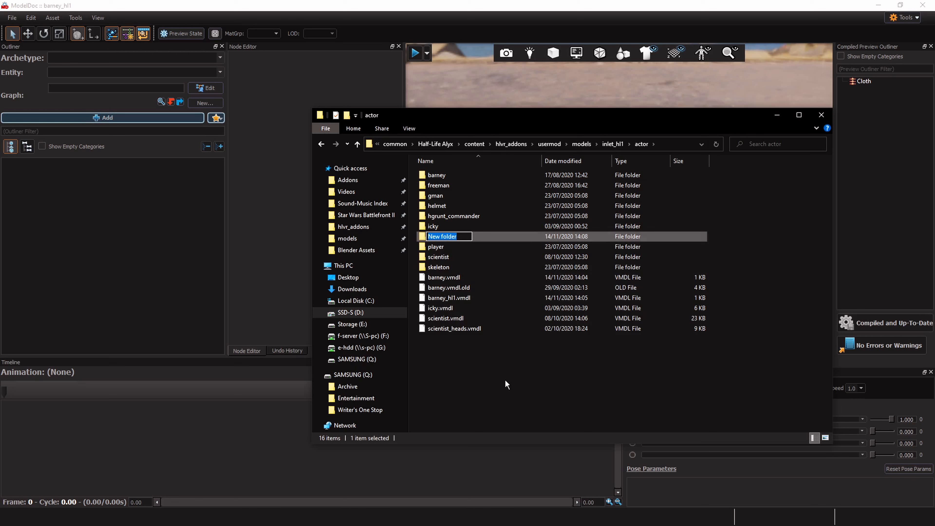
pyautogui.write('barney_hl1')
pyautogui.press('Return')
pyautogui.press('Return')
pyautogui.press('BackSpace')
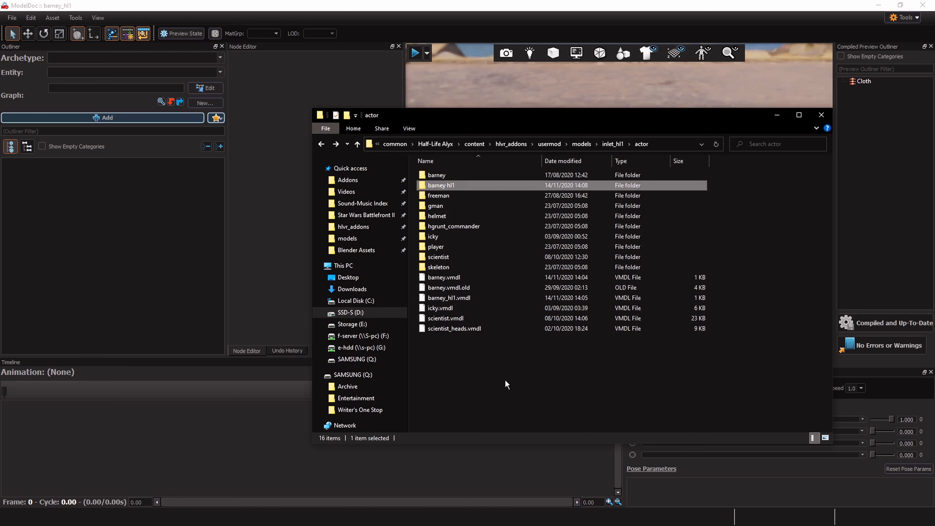
# Rename the new folder to barney_hl1 and paste the three exported DMX files into it
pyautogui.press('F2')
pyautogui.press('Home')
pyautogui.press('Right')
pyautogui.press('Right')
pyautogui.press('Right')
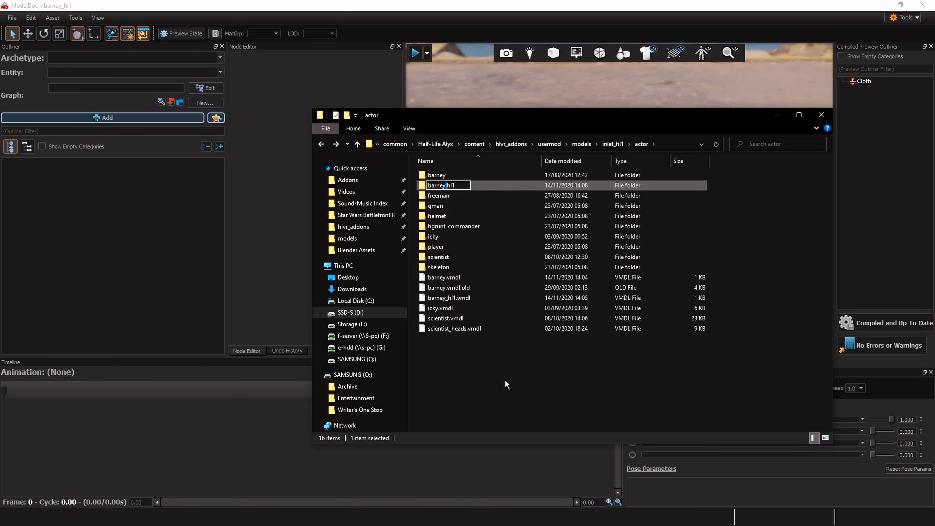
pyautogui.press('BackSpace')
pyautogui.write('_')
pyautogui.press('Return')
pyautogui.press('Return')
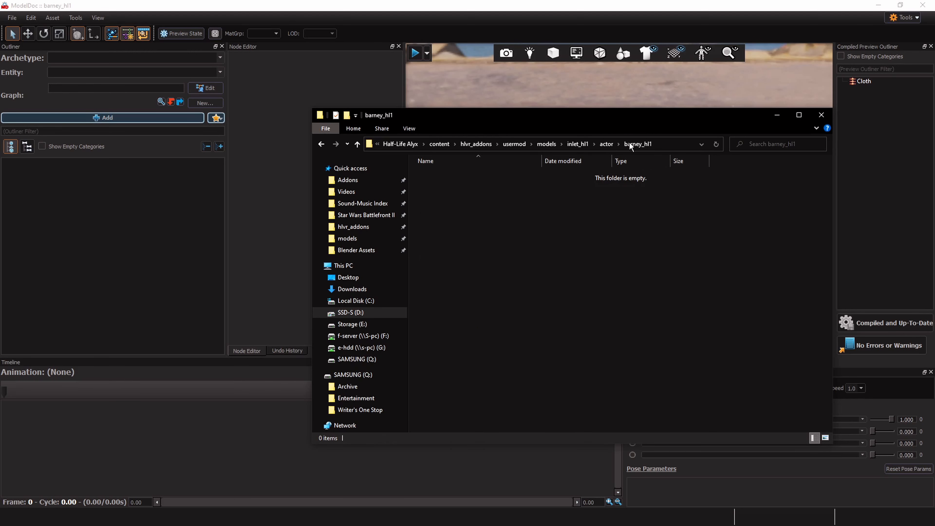
pyautogui.hotkey('ctrl', 'v')
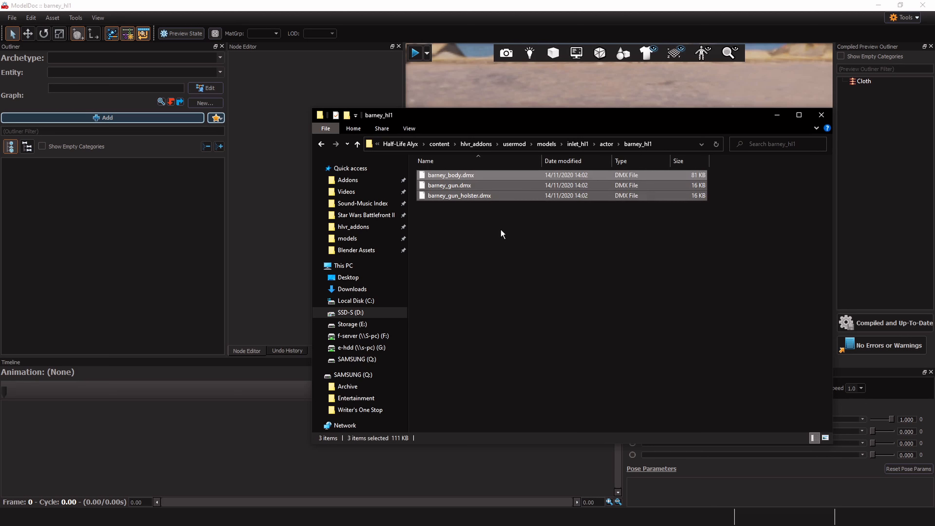
# Add barney_body.dmx, barney_gun.dmx and barney_gun_holster.dmx from the addon's barney_hl1 folder to the model in ModelDoc
pyautogui.click(663, 145)
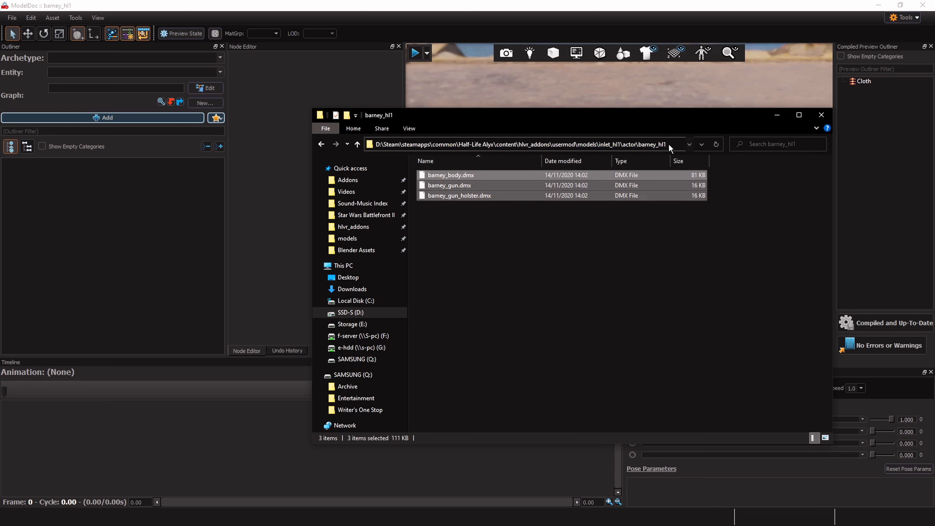
pyautogui.click(217, 6)
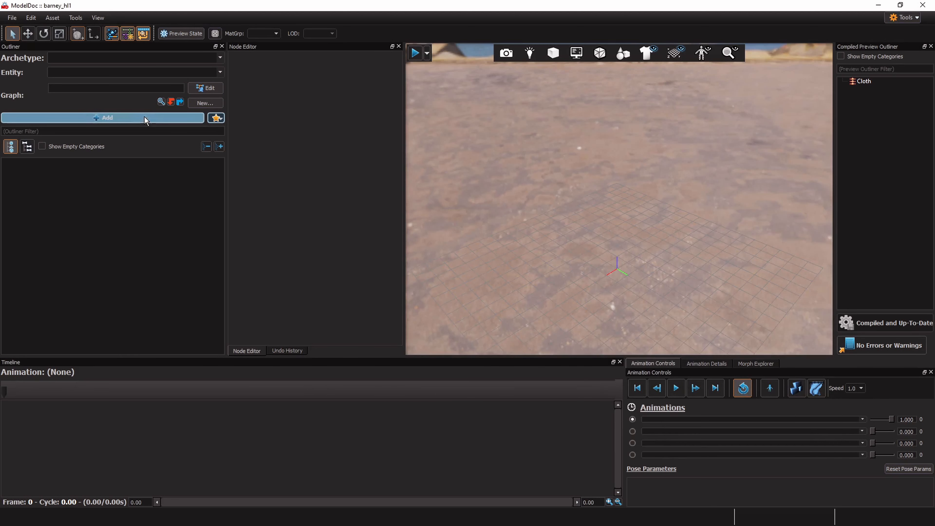
pyautogui.click(102, 117)
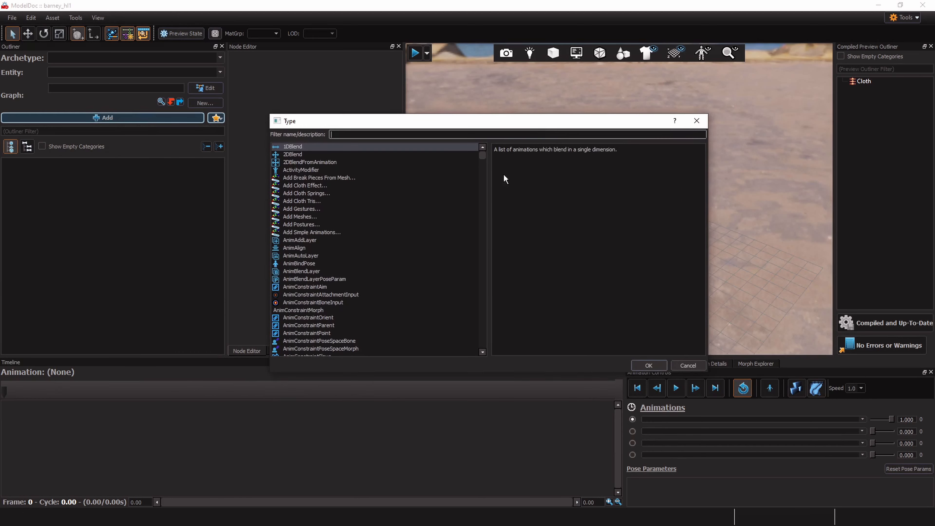
pyautogui.doubleClick(302, 214)
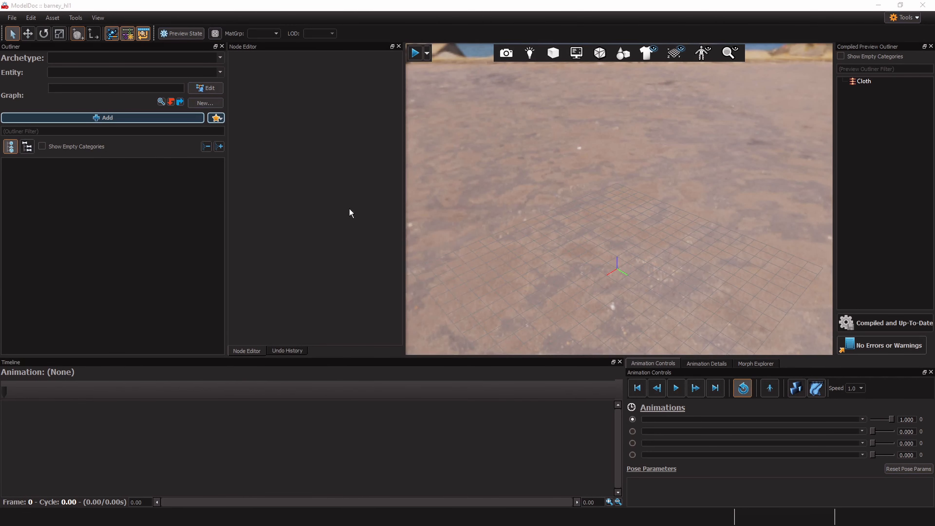
pyautogui.hotkey('ctrl', 'v')
pyautogui.press('Return')
pyautogui.hotkey('ctrl', 'a')
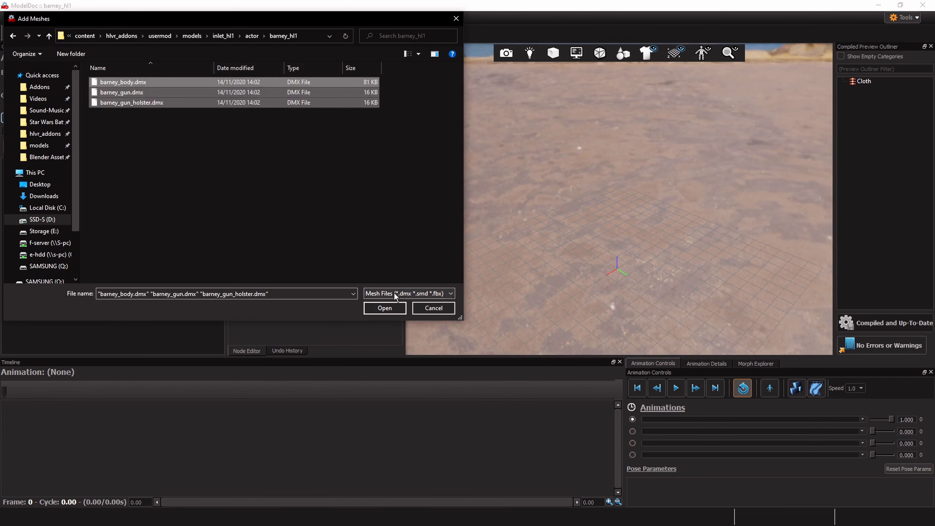
pyautogui.click(389, 306)
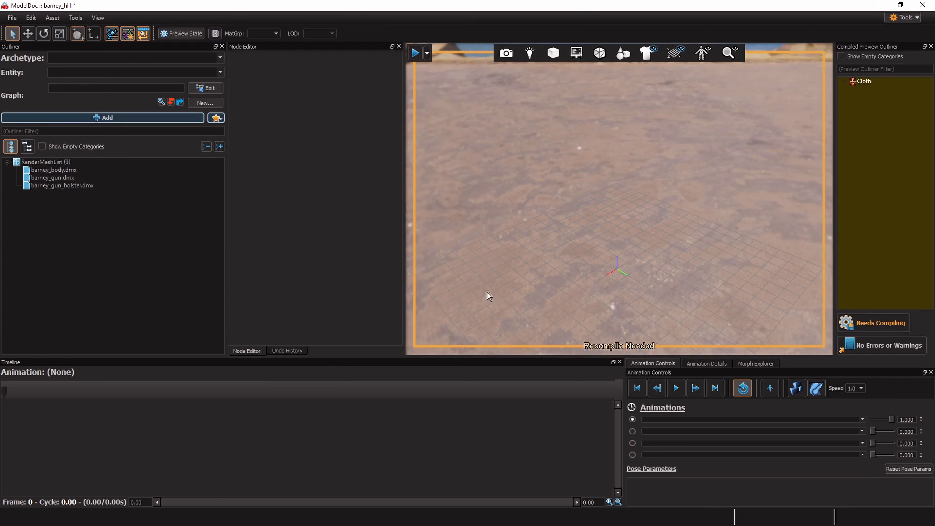
# Compile the barney_hl1 model with its added meshes and inspect it in the preview viewport
pyautogui.click(870, 319)
pyautogui.moveTo(576, 227); pyautogui.dragTo(549, 238, button='right')
pyautogui.press('w')
pyautogui.press('s')
pyautogui.press('w')
pyautogui.press('s')
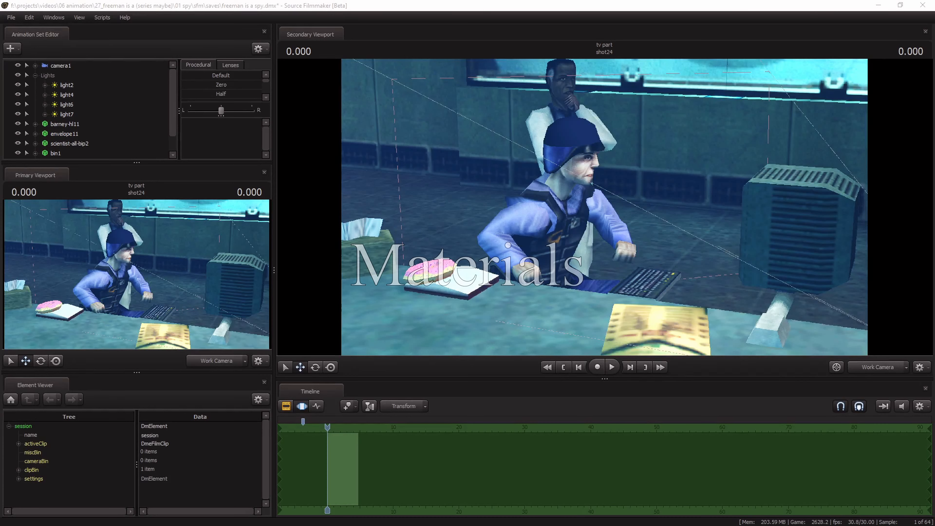
# In Source Filmmaker, view the seated Barney up close and select the barney-hl11 animation set
pyautogui.rightClick(703, 245)
pyautogui.moveTo(688, 239); pyautogui.dragTo(522, 207)
pyautogui.press('w')
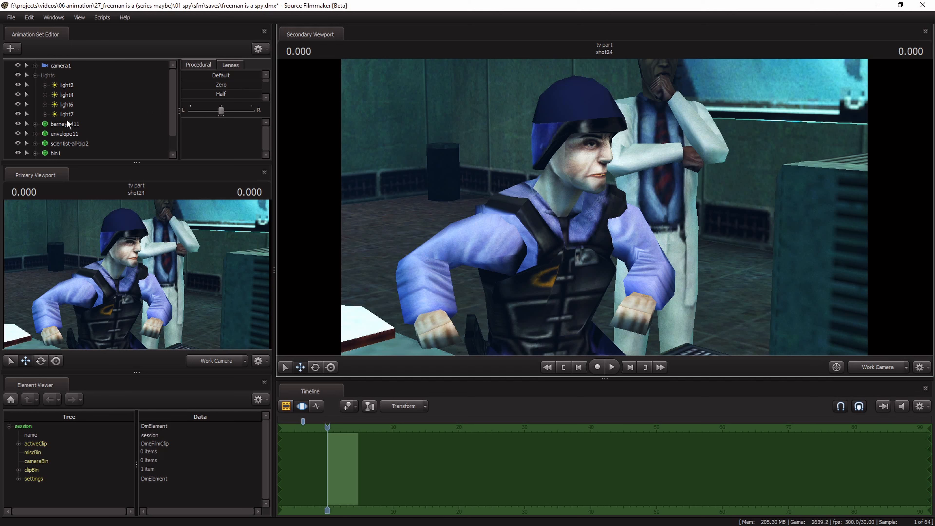
pyautogui.click(66, 125)
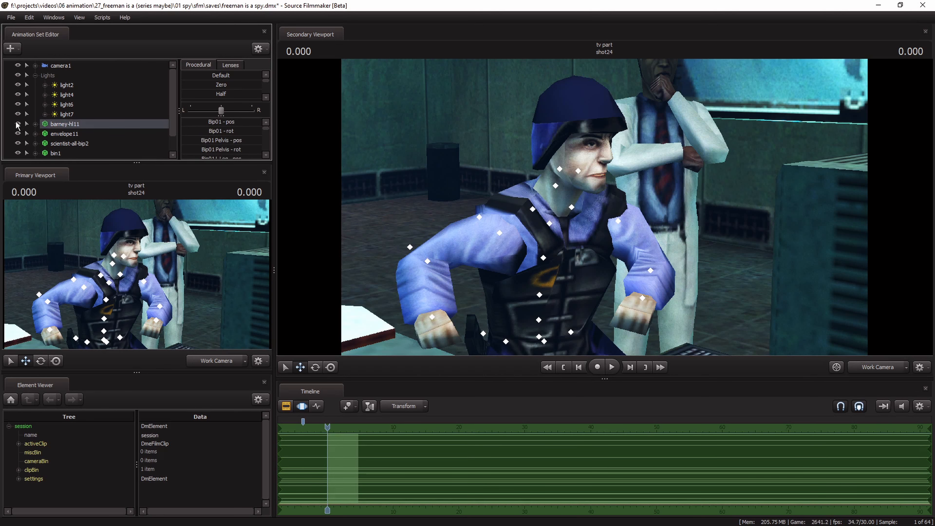
# Show the barney-hl11 game model in the Element Viewer and expand its materials list
pyautogui.rightClick(59, 125)
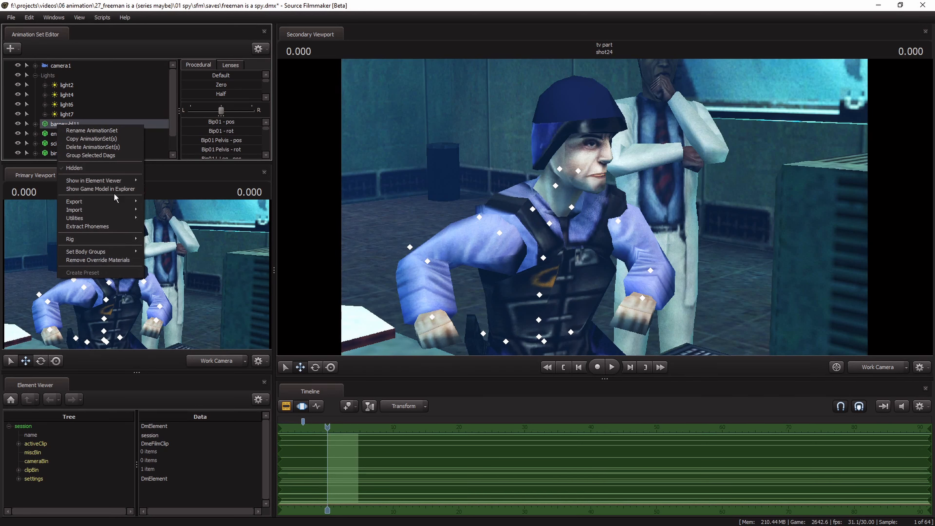
pyautogui.moveTo(112, 182)
pyautogui.click(157, 191)
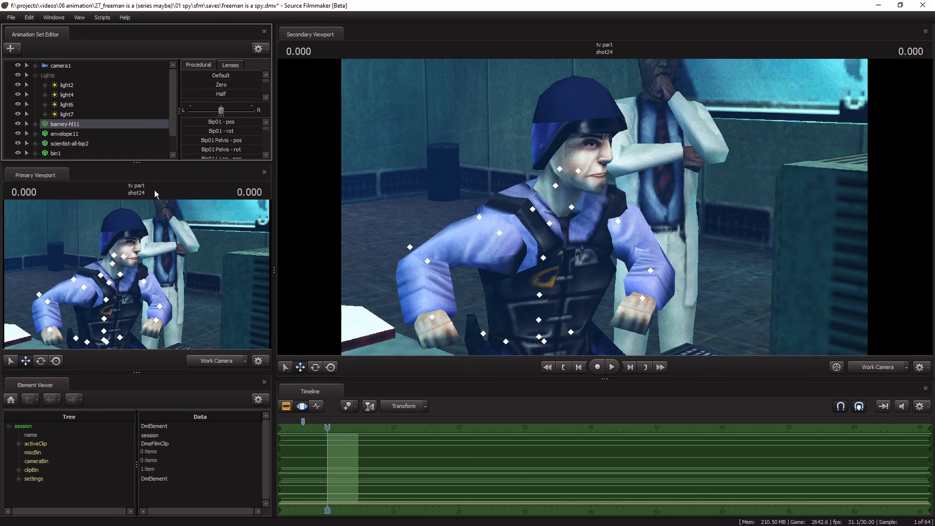
pyautogui.moveTo(133, 371); pyautogui.dragTo(133, 151)
pyautogui.click(19, 371)
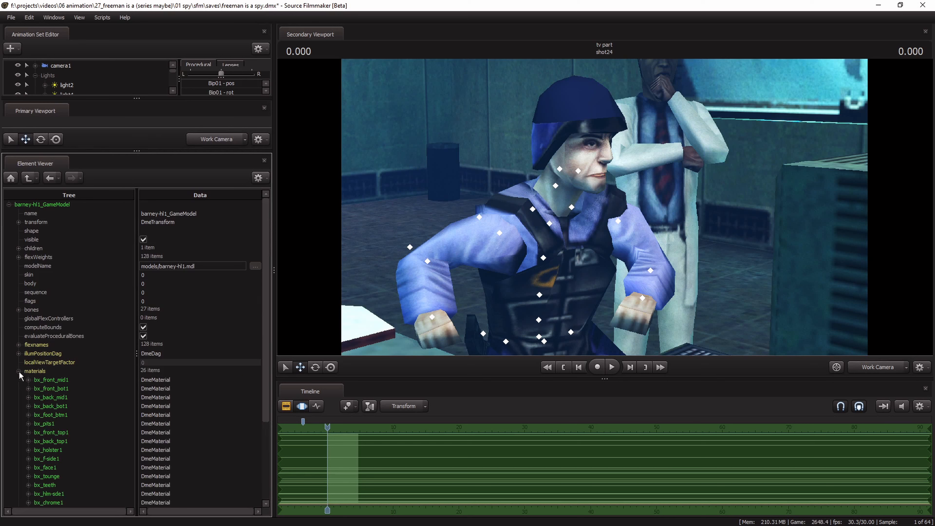
pyautogui.scroll(-4, 19, 372)
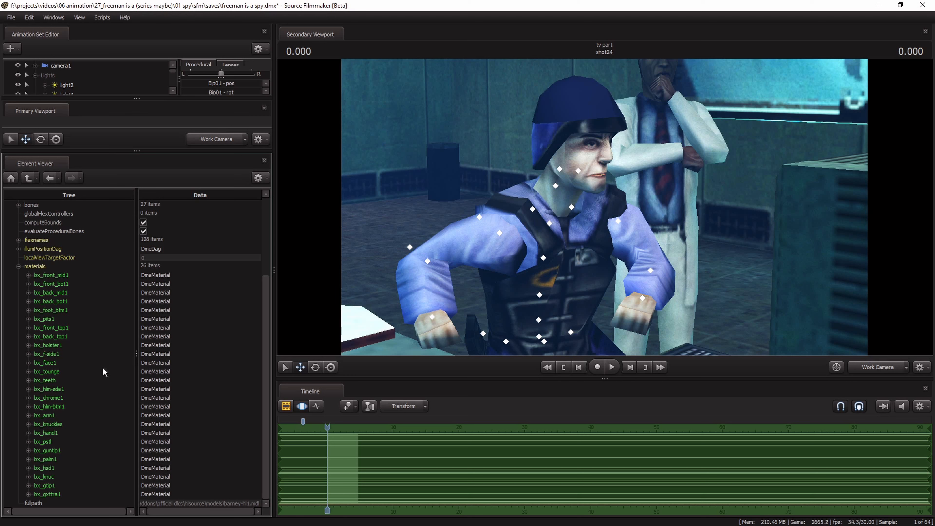
# Inspect the mtlName paths of bx_back_bot1, bx_teeth, bx_f-side1, bx_front_top1 and bx_front_mid1
pyautogui.click(28, 301)
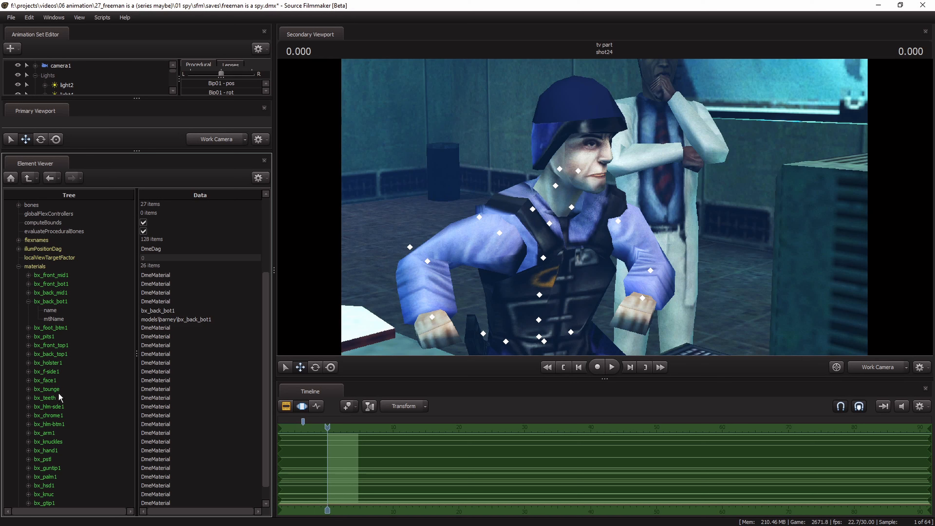
pyautogui.scroll(-1, 48, 366)
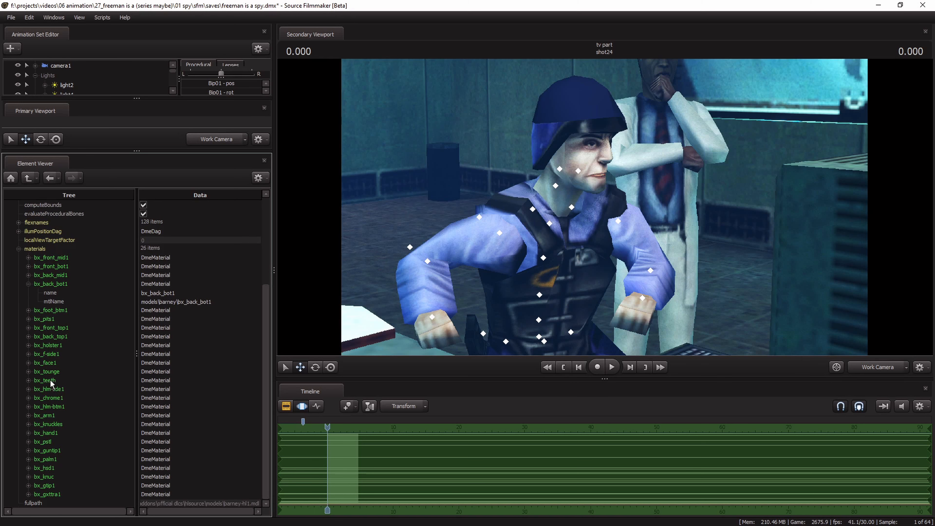
pyautogui.click(29, 380)
pyautogui.click(29, 354)
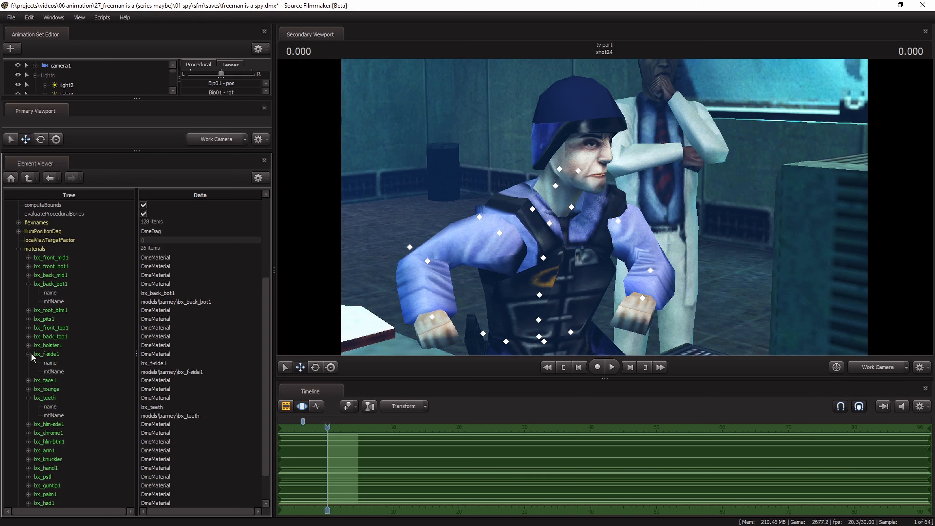
pyautogui.click(30, 329)
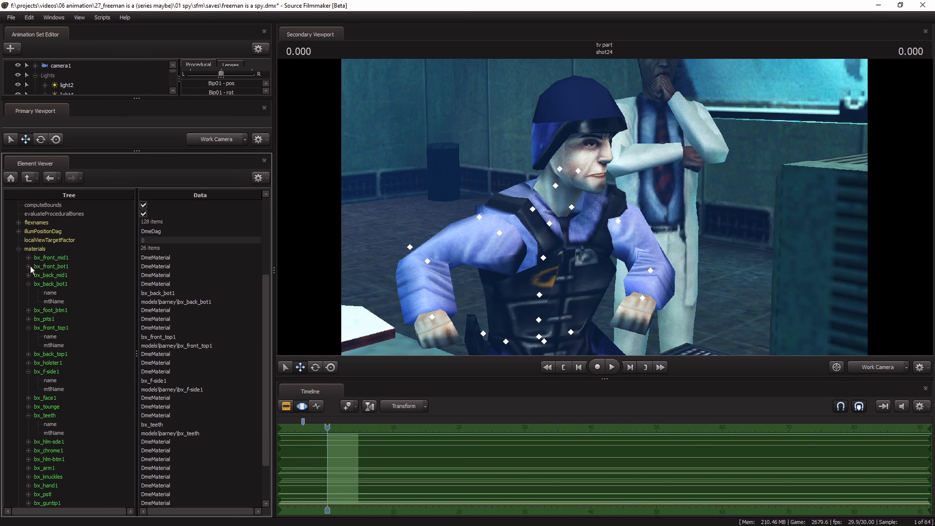
pyautogui.click(28, 257)
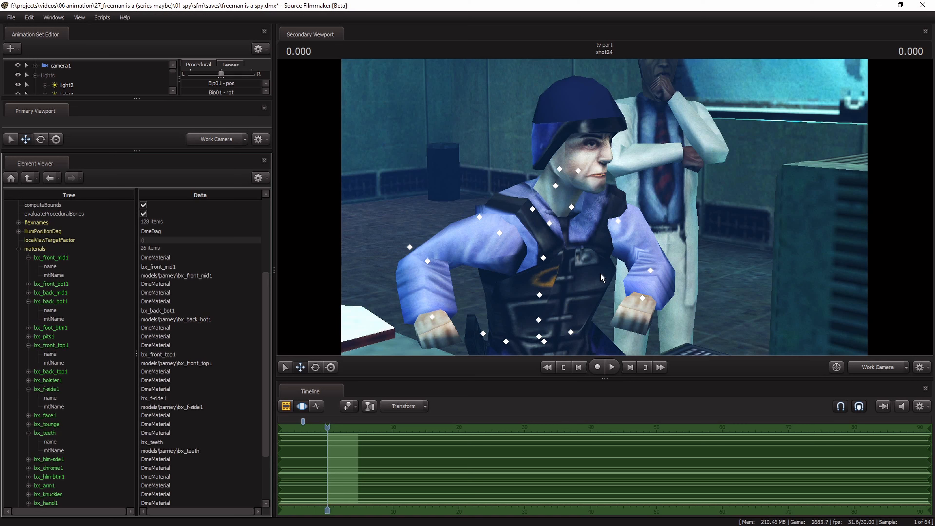
pyautogui.doubleClick(235, 275)
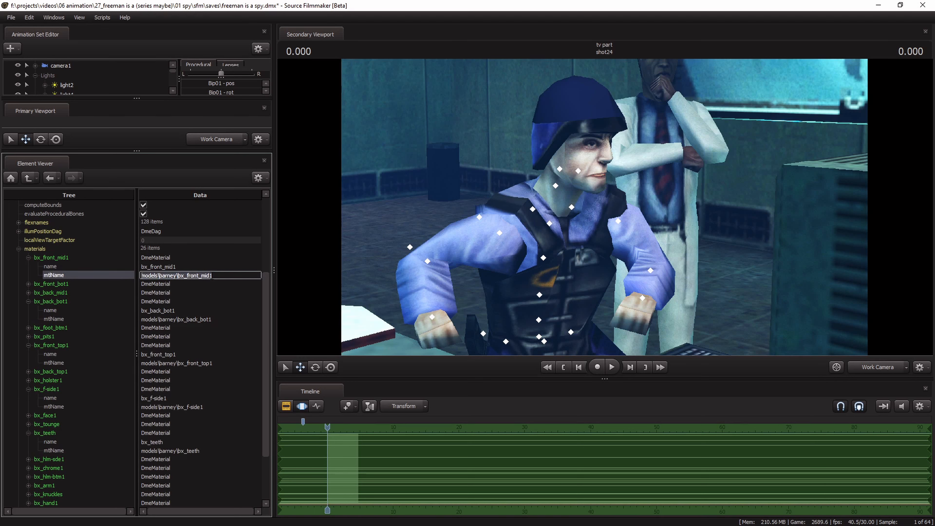
pyautogui.hotkey('alt', 'Tab')
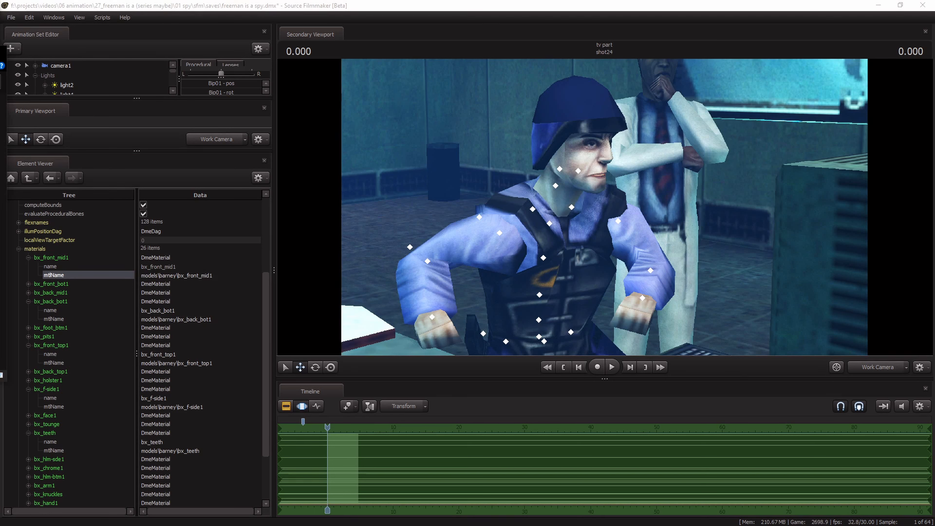
pyautogui.click(147, 278)
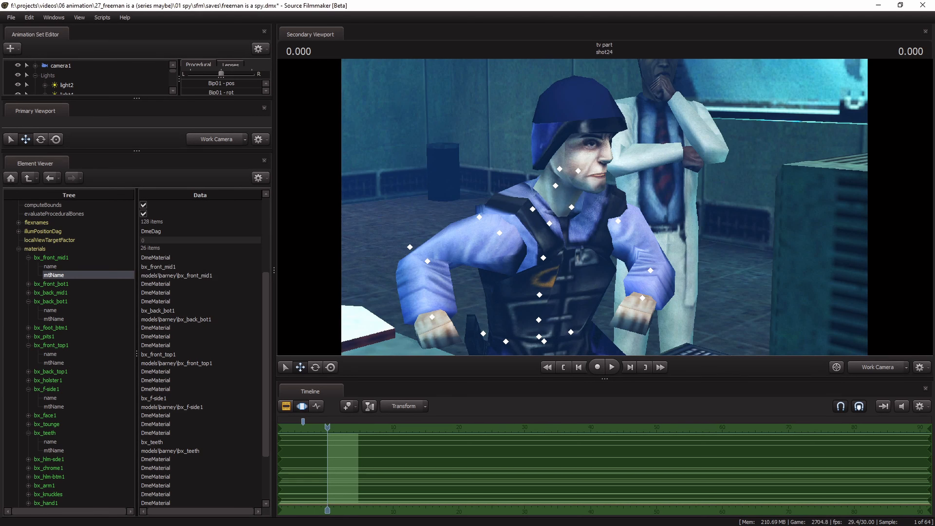
# In File Explorer, go from the HLsource materials folder to models\barney and find bx_front_mid1.vmt
pyautogui.moveTo(0, 49); pyautogui.dragTo(414, 78)
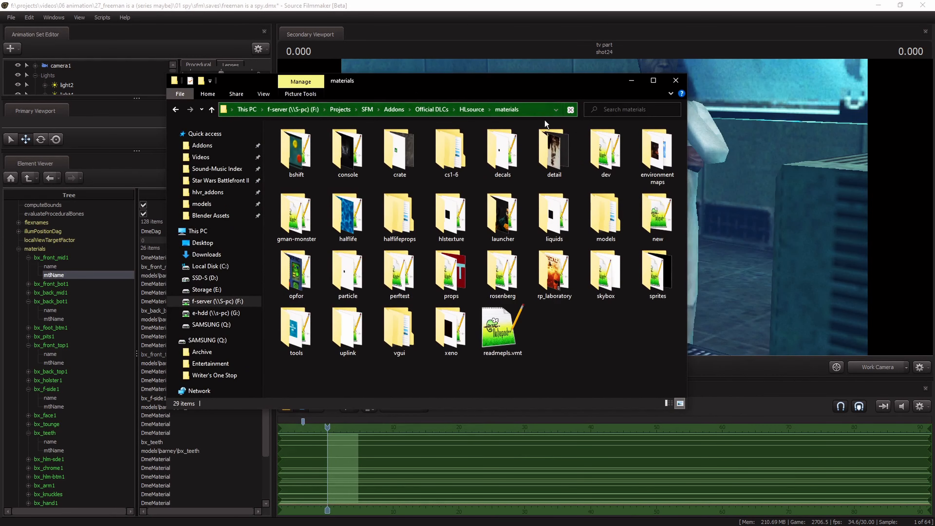
pyautogui.moveTo(514, 85); pyautogui.dragTo(580, 49)
pyautogui.press('m')
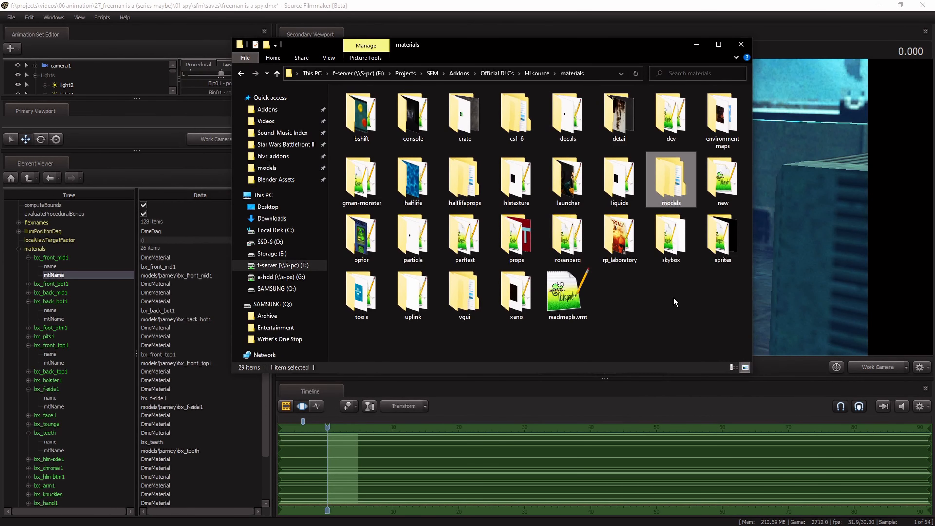
pyautogui.press('Return')
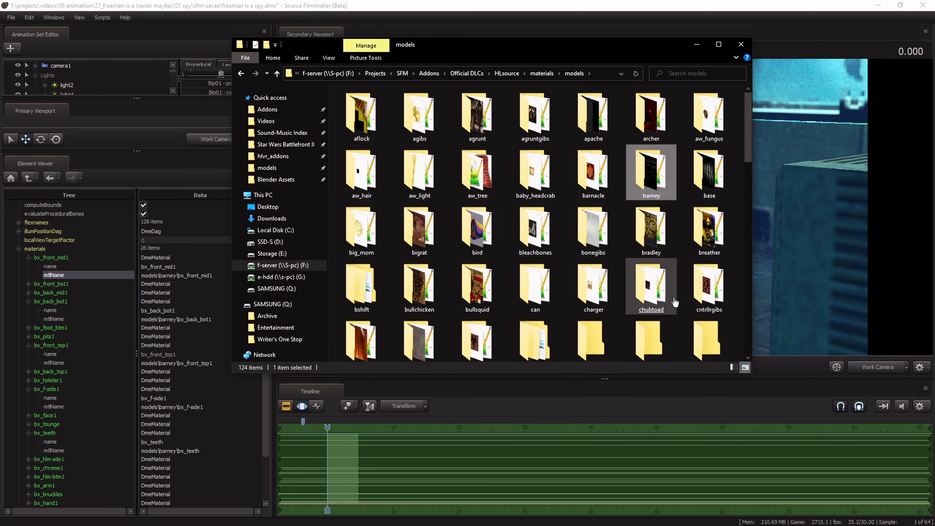
pyautogui.click(658, 187)
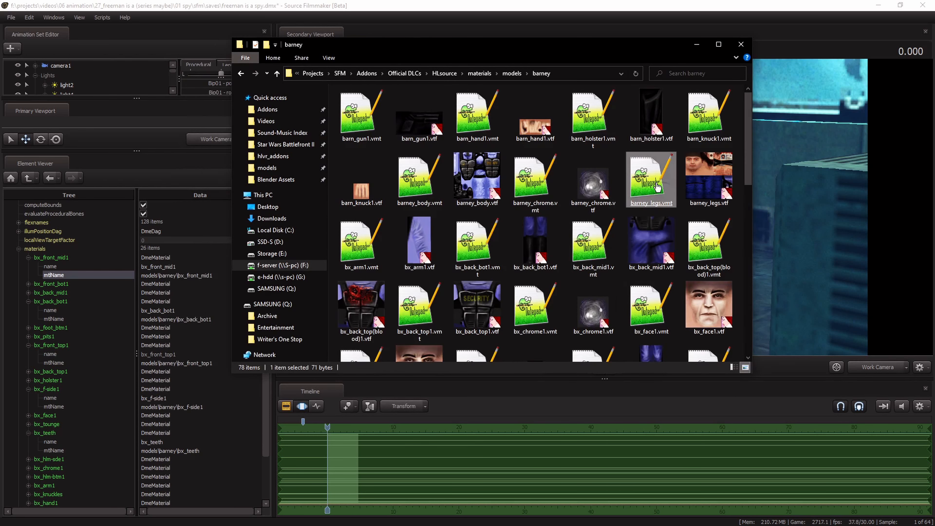
pyautogui.write('bx_fr')
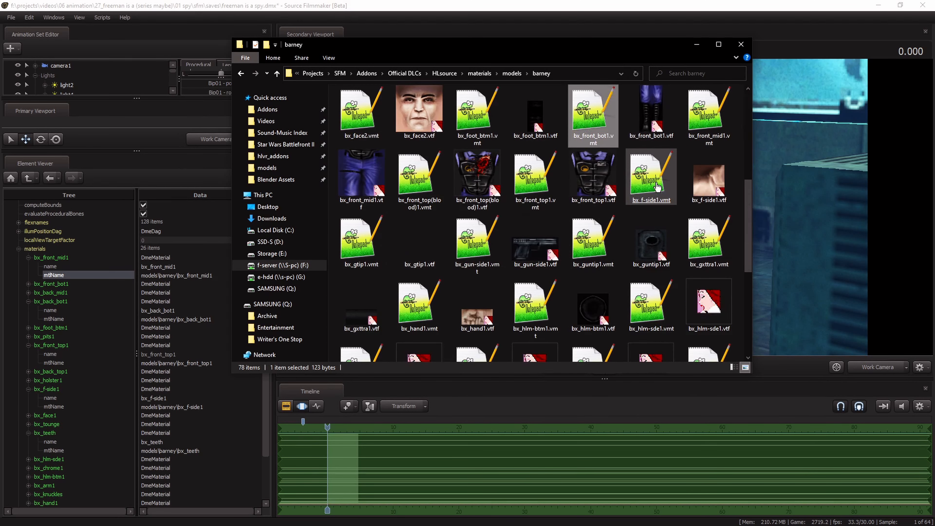
pyautogui.write('ont_m')
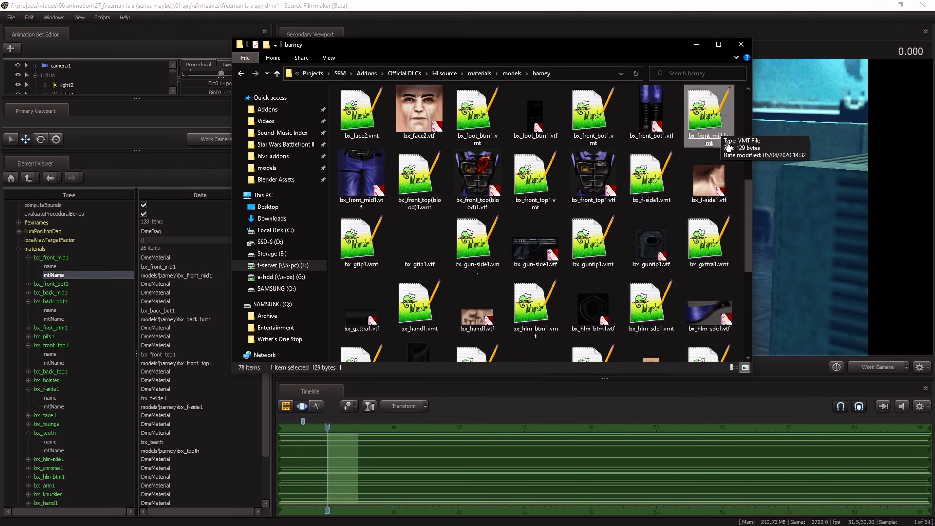
# Open bx_front_mid1.vmt in Notepad++, examine its shader definition and $basetexture path, and close the file
pyautogui.doubleClick(715, 109)
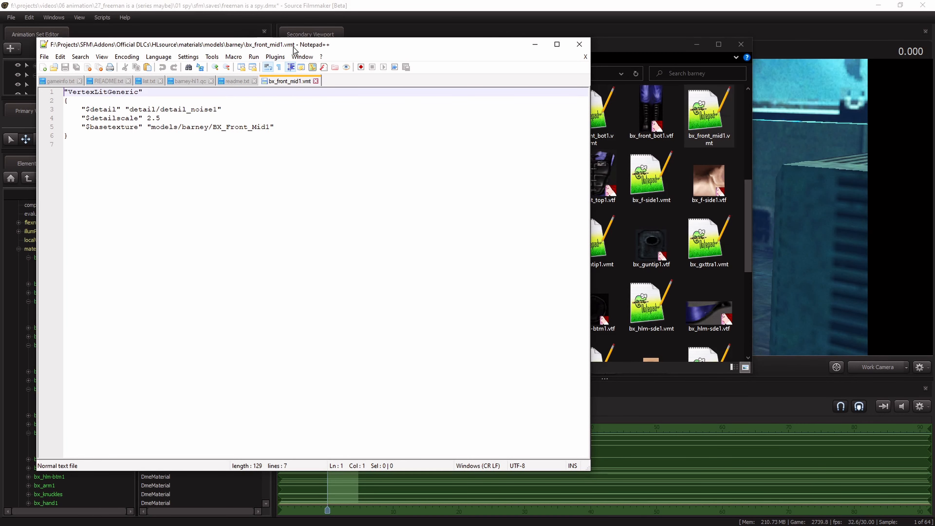
pyautogui.moveTo(310, 49); pyautogui.dragTo(479, 59)
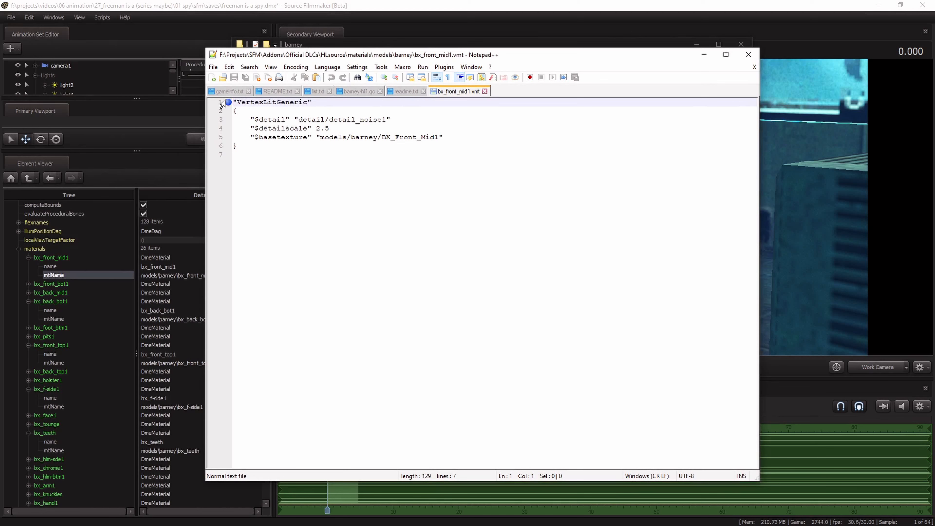
pyautogui.moveTo(234, 102); pyautogui.dragTo(502, 193)
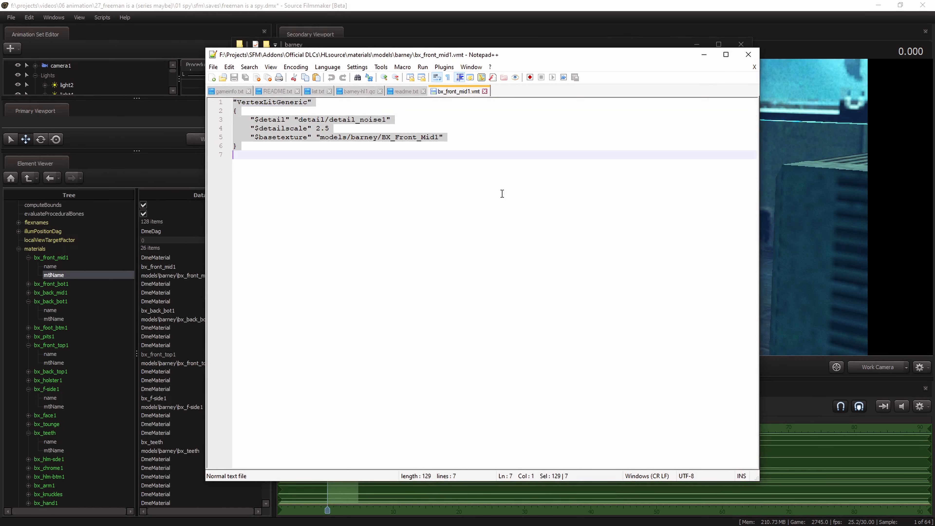
pyautogui.click(385, 156)
pyautogui.moveTo(320, 139); pyautogui.dragTo(438, 140)
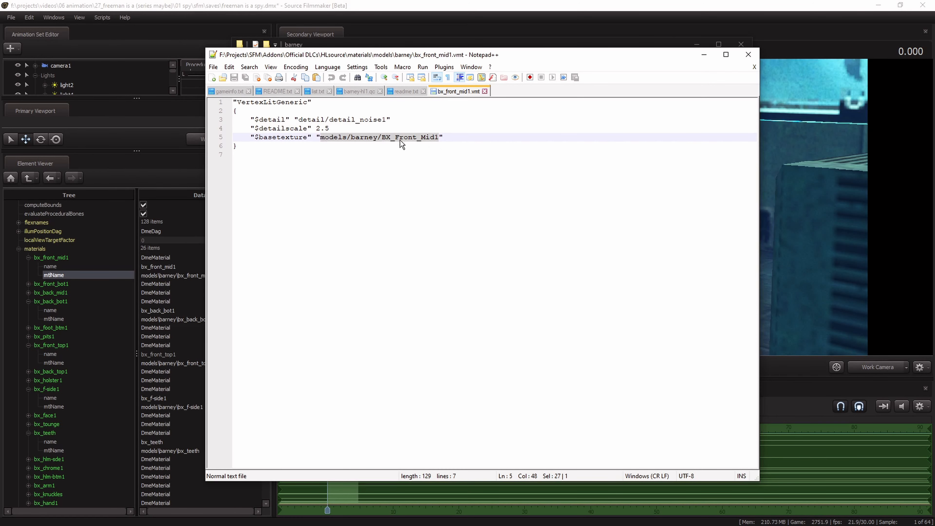
pyautogui.moveTo(382, 139); pyautogui.dragTo(436, 138)
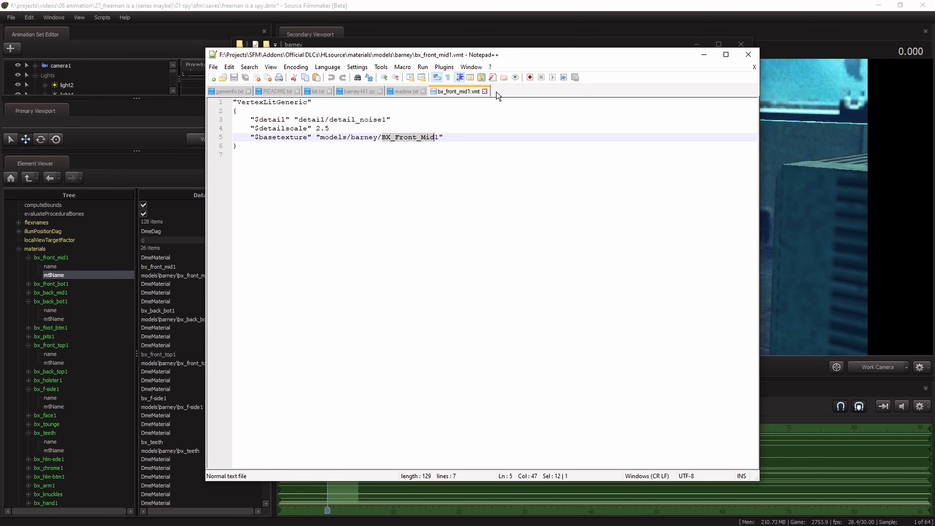
pyautogui.click(485, 91)
pyautogui.click(702, 54)
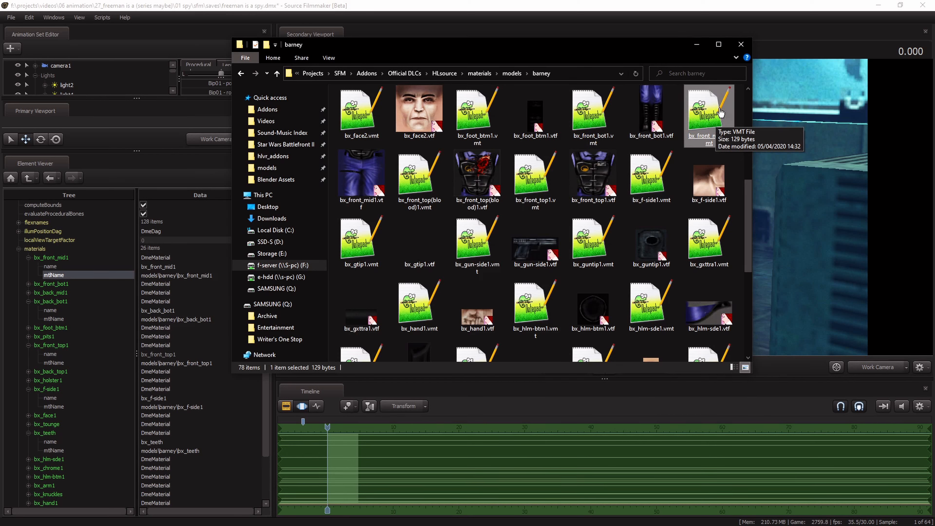
# Try to export bx_front_top1.vtf as a TGA file from VTFEdit
pyautogui.click(601, 177)
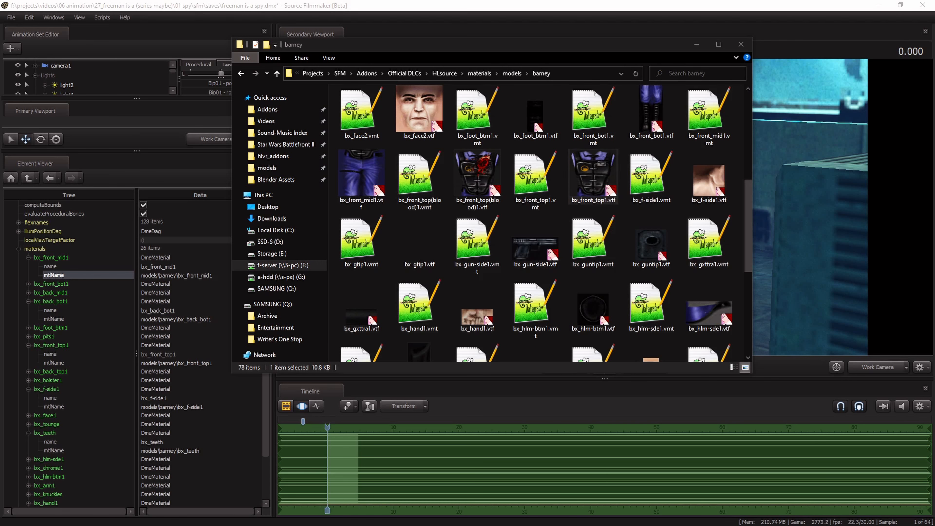
pyautogui.press('Return')
pyautogui.moveTo(259, 153); pyautogui.dragTo(489, 106)
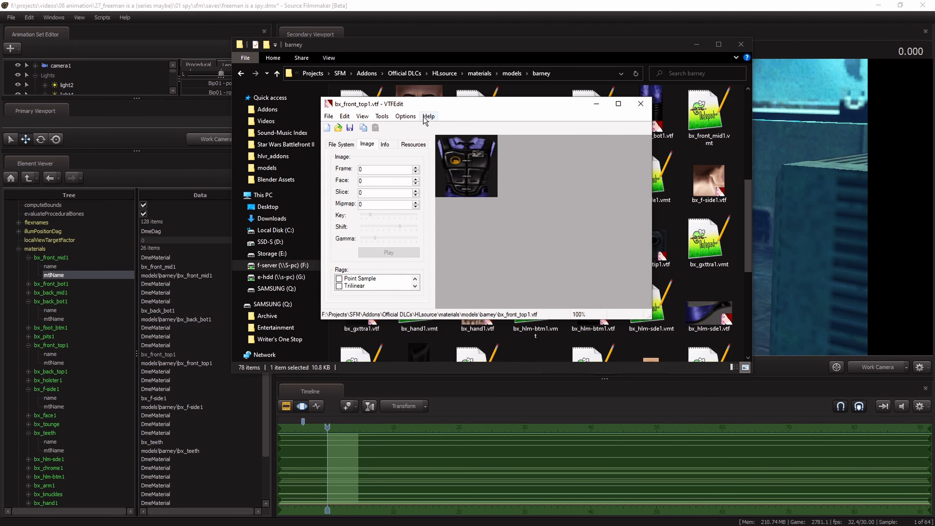
pyautogui.click(328, 116)
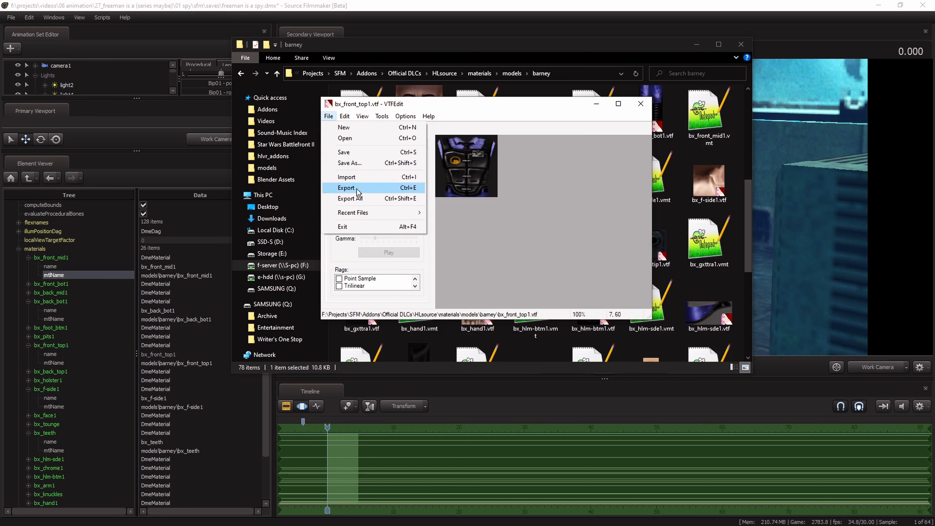
pyautogui.click(371, 187)
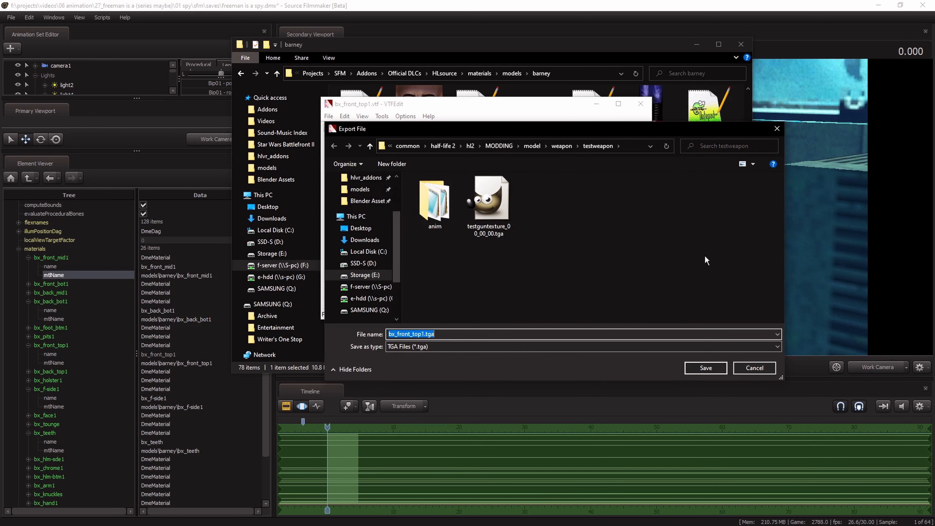
pyautogui.click(777, 130)
pyautogui.click(641, 104)
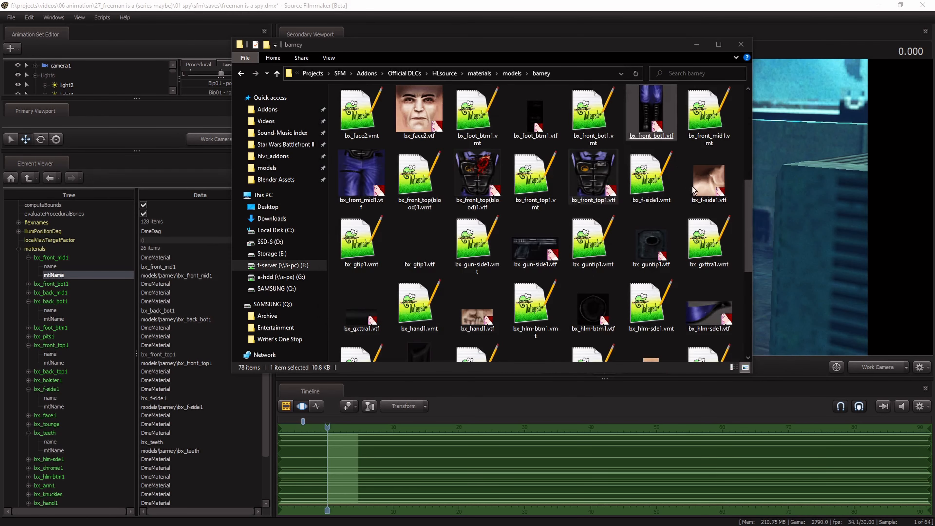
# Open barn_hand1.vtf in VTFEdit and bring up the folder batch conversion dialog
pyautogui.moveTo(744, 212); pyautogui.dragTo(737, 111)
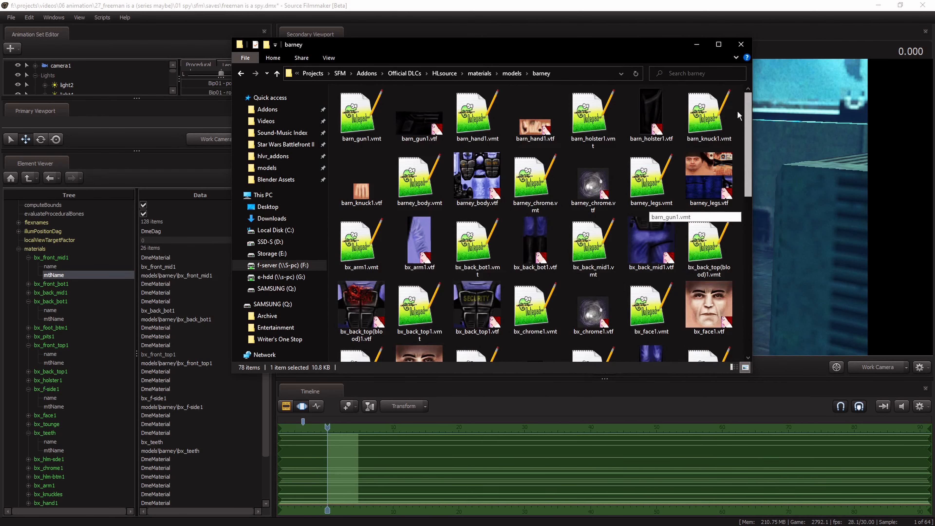
pyautogui.click(541, 115)
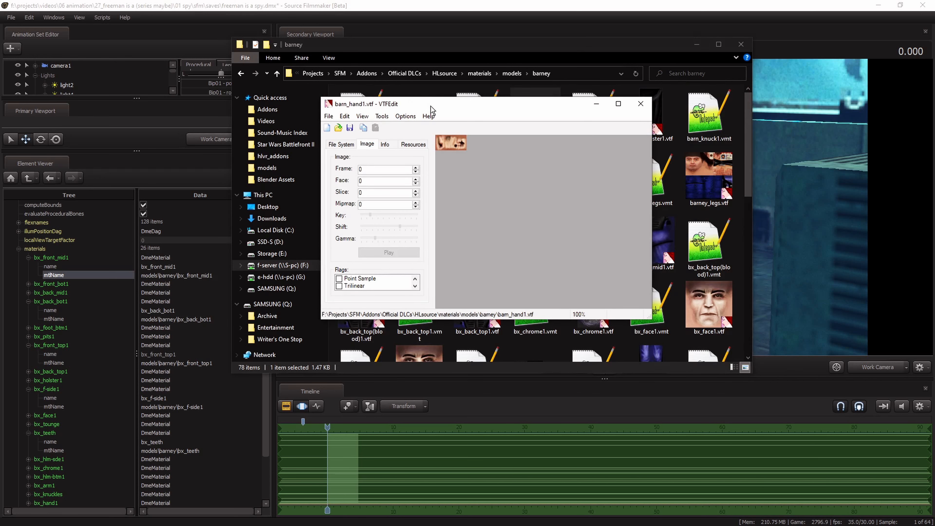
pyautogui.moveTo(398, 102); pyautogui.dragTo(148, 139)
pyautogui.click(133, 151)
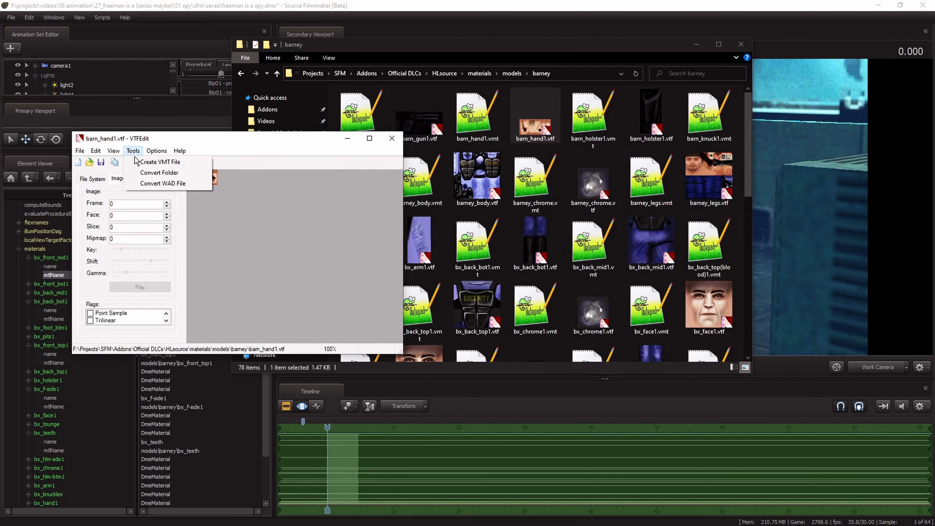
pyautogui.click(164, 177)
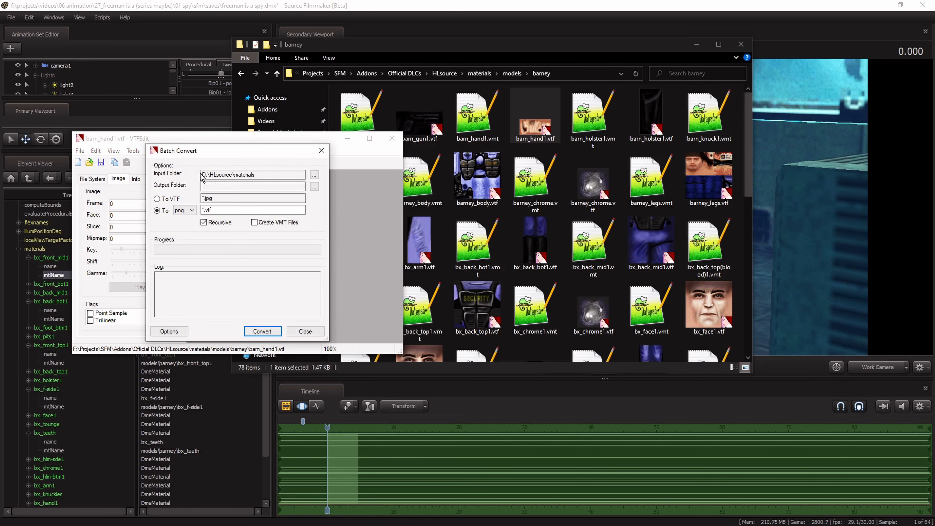
# Set the batch conversion's input folder to the HLsource materials\models\barney folder, using the path copied from File Explorer
pyautogui.click(512, 74)
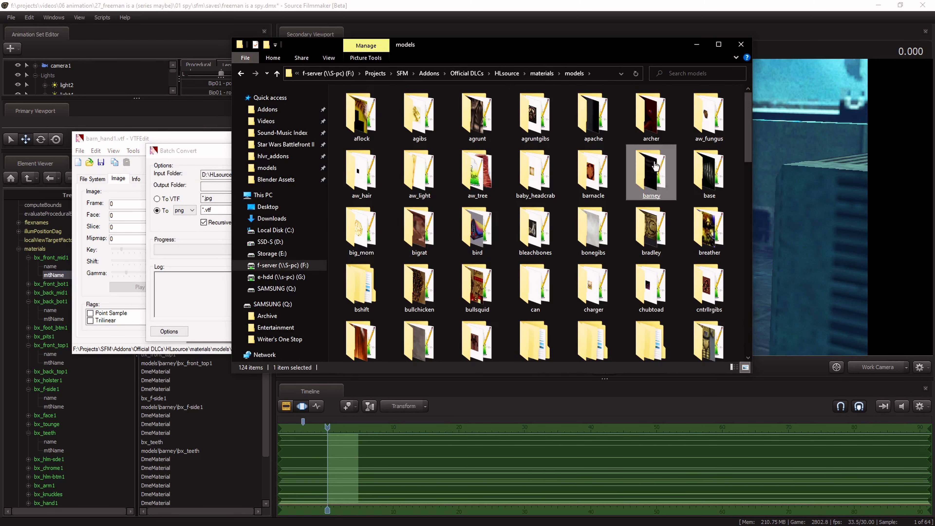
pyautogui.doubleClick(652, 162)
pyautogui.click(590, 73)
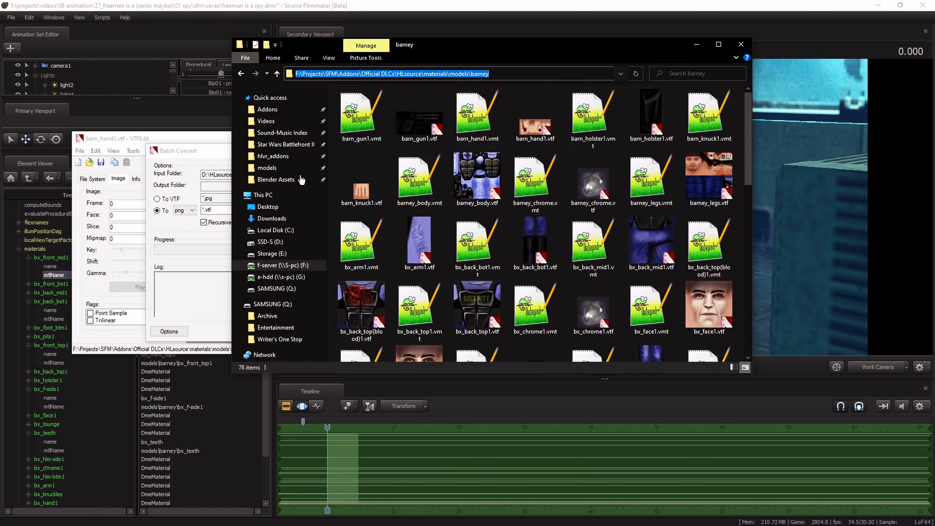
pyautogui.click(213, 158)
pyautogui.click(275, 173)
pyautogui.click(314, 175)
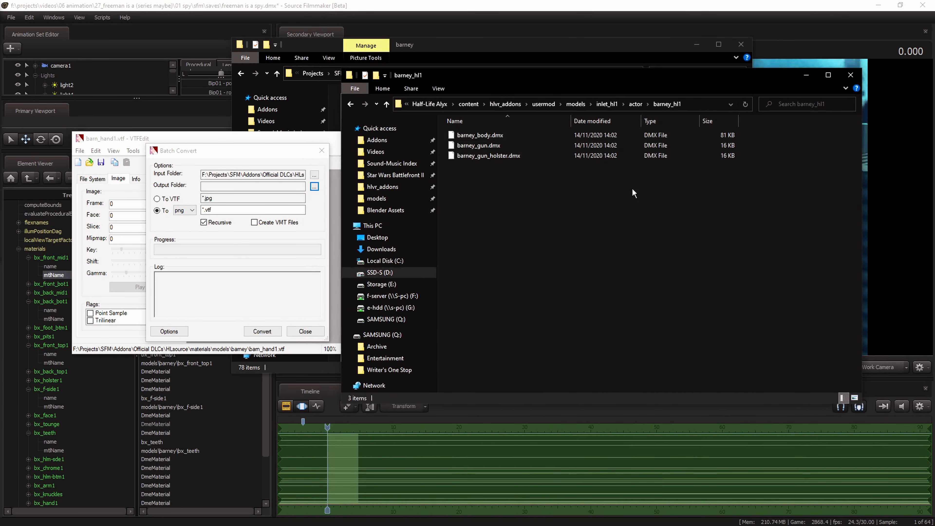
# Create a folder named materials inside the barney_hl1 actor folder and open it
pyautogui.hotkey('ctrl', 'shift', 'n')
pyautogui.write('materials')
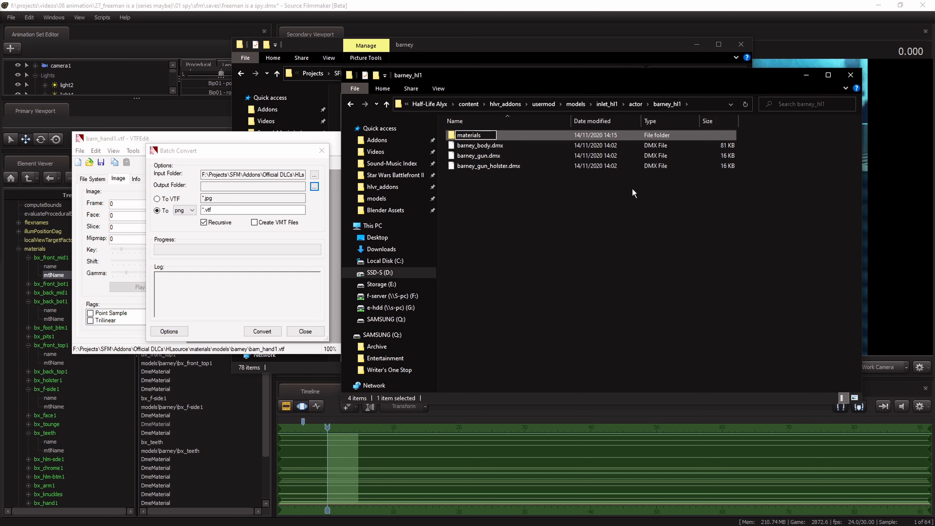
pyautogui.press('Return')
pyautogui.press('Return')
pyautogui.moveTo(649, 196); pyautogui.dragTo(623, 225)
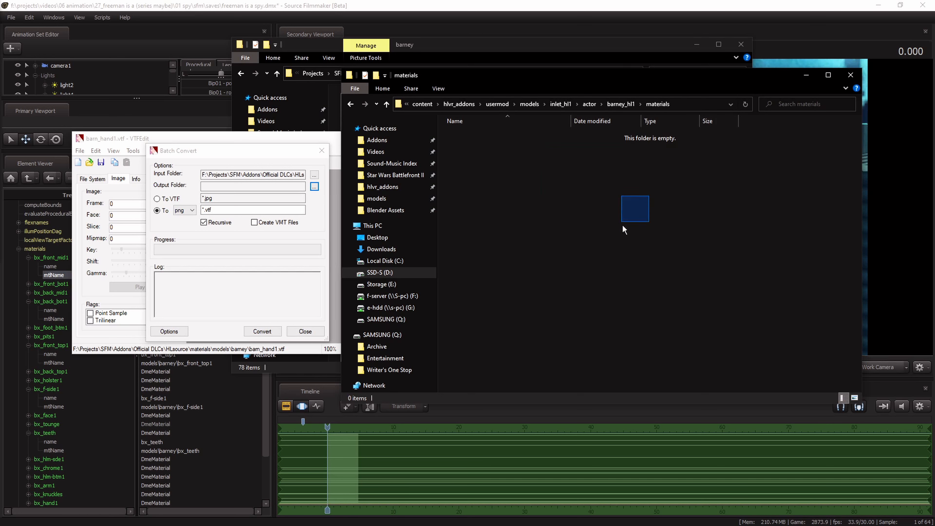
# Set the batch conversion's output folder to the new barney_hl1\materials folder and return to that folder in File Explorer
pyautogui.click(688, 108)
pyautogui.hotkey('ctrl', 'c')
pyautogui.click(231, 186)
pyautogui.hotkey('ctrl', 'v')
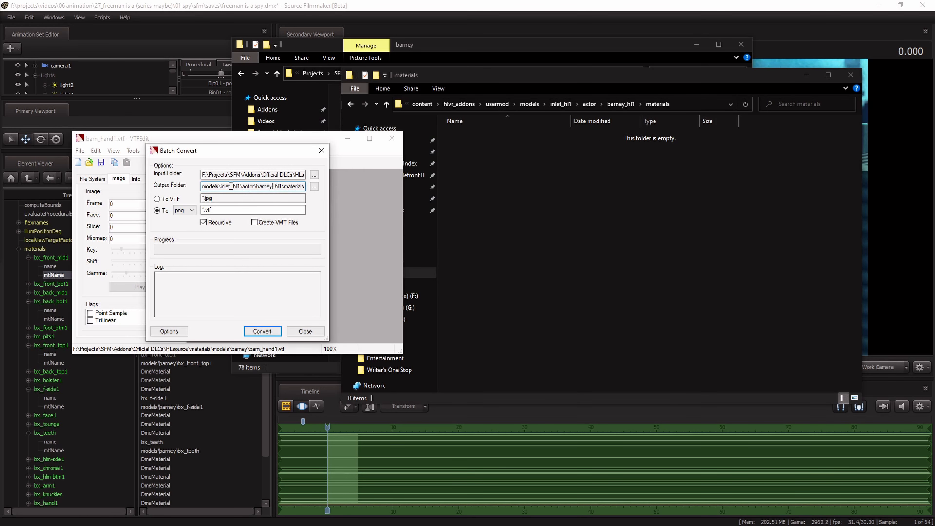
pyautogui.moveTo(231, 187); pyautogui.dragTo(445, 179)
pyautogui.click(621, 104)
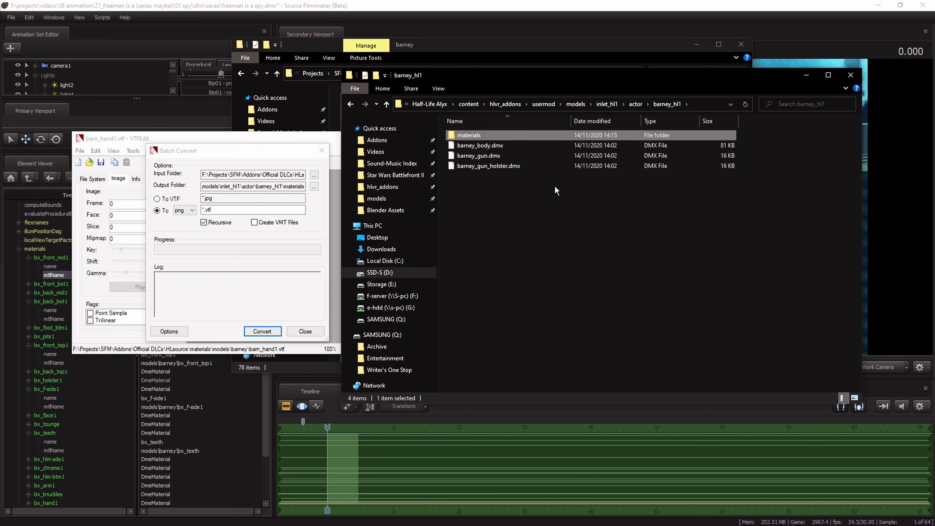
pyautogui.moveTo(555, 197); pyautogui.dragTo(492, 145)
pyautogui.click(555, 205)
pyautogui.doubleClick(490, 136)
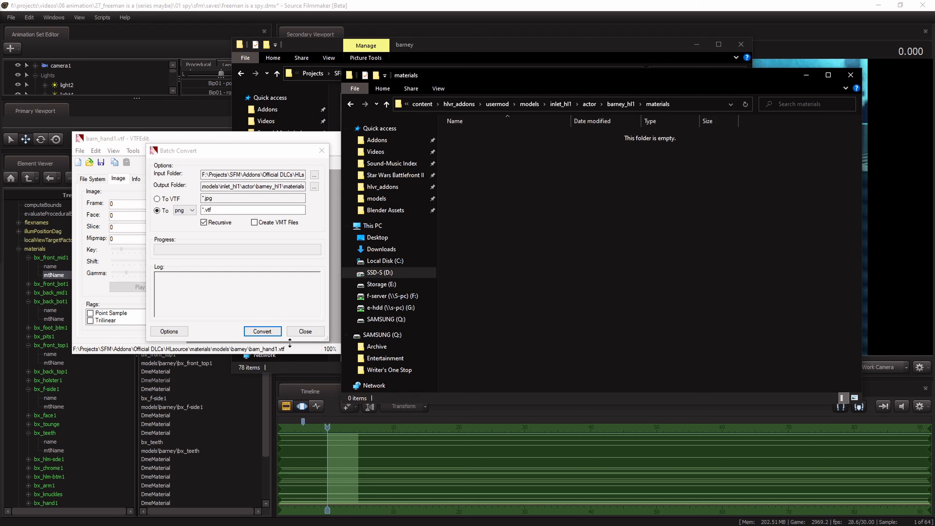
# Choose png as the target format and run the batch conversion of the VTF files
pyautogui.click(186, 211)
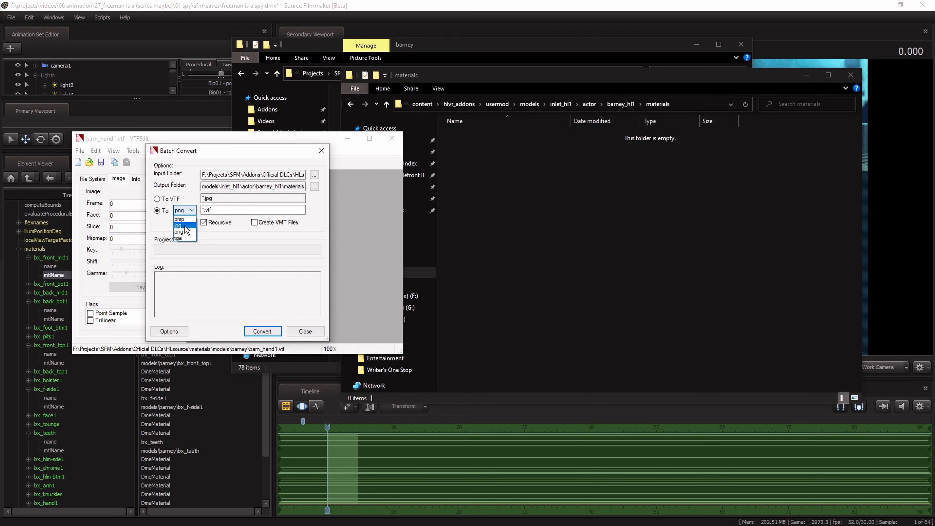
pyautogui.click(187, 233)
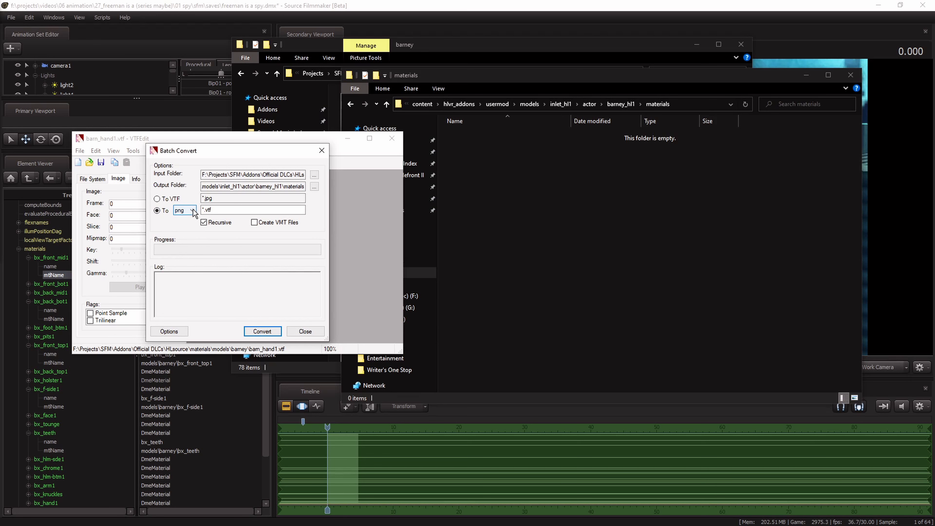
pyautogui.click(266, 331)
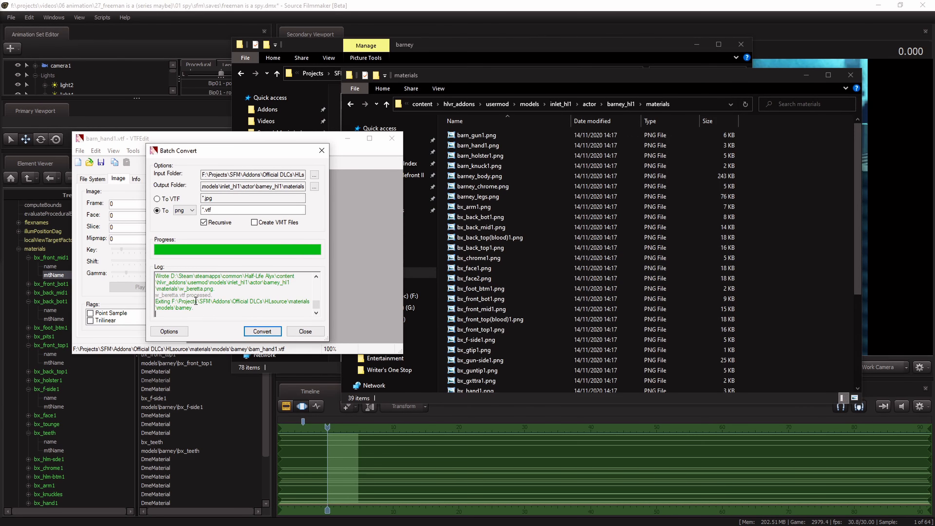
# Display the converted PNG textures as large thumbnails, look through them, and close the batch conversion dialog and VTFEdit
pyautogui.click(810, 189)
pyautogui.moveTo(854, 204); pyautogui.dragTo(841, 300)
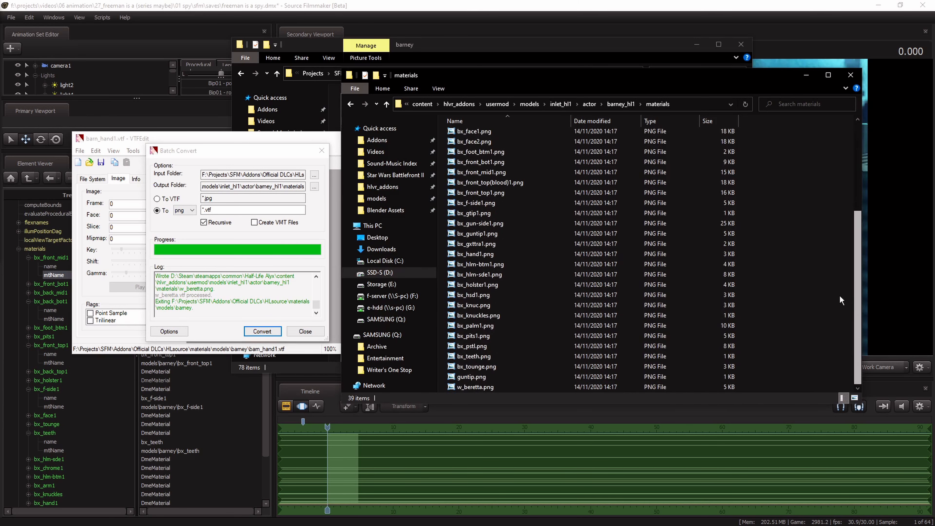
pyautogui.click(855, 398)
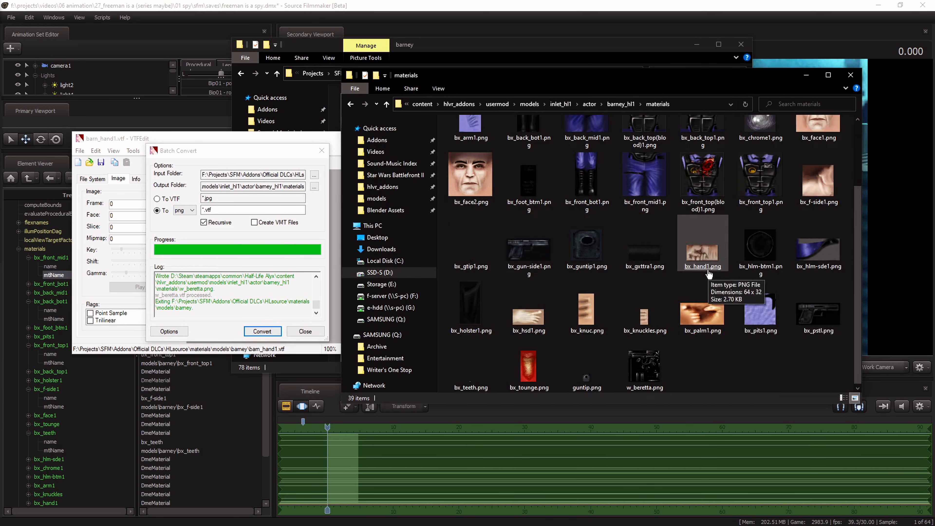
pyautogui.click(708, 272)
pyautogui.scroll(2, 708, 272)
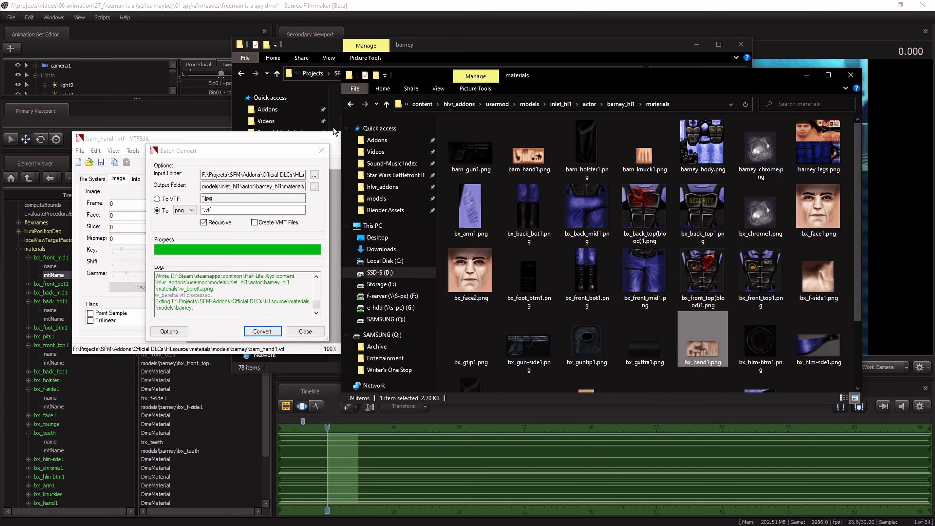
pyautogui.click(322, 150)
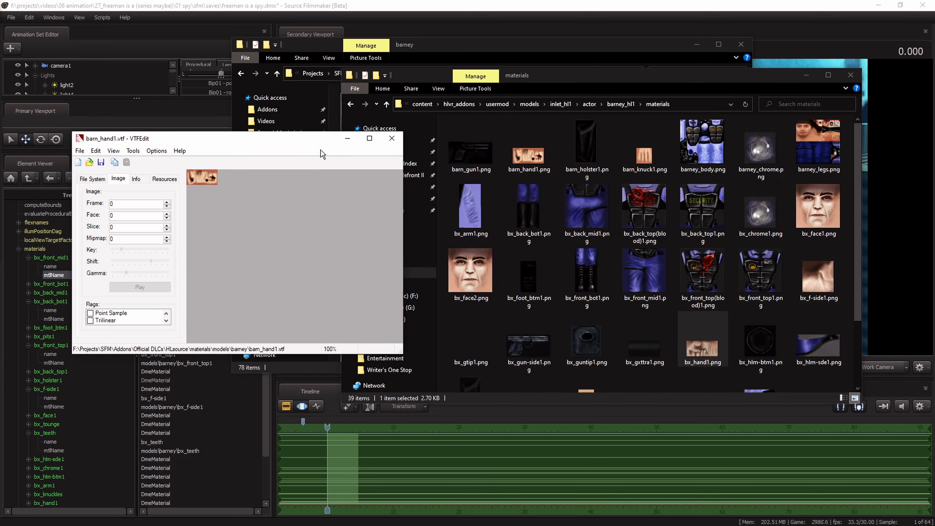
pyautogui.click(392, 139)
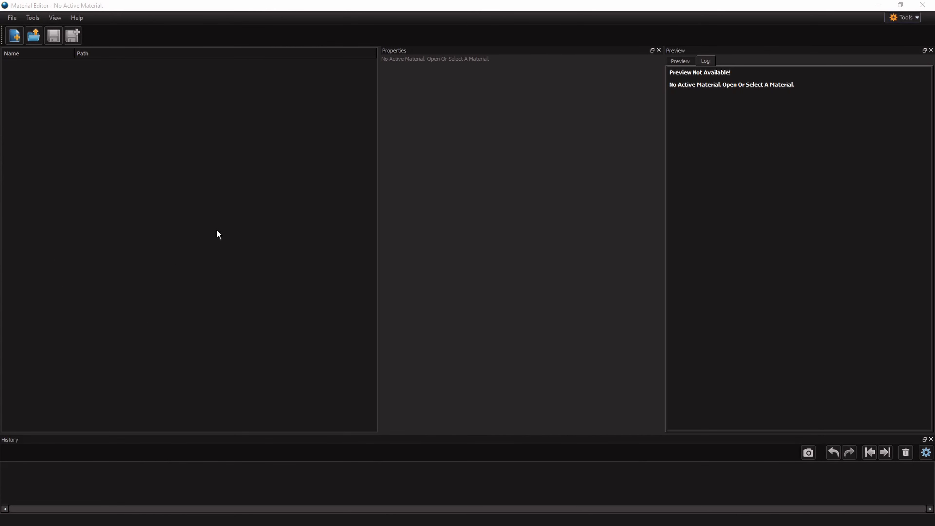
# Look through the converted texture thumbnails in the materials folder for the front torso image
pyautogui.moveTo(0, 74); pyautogui.dragTo(439, 74)
pyautogui.scroll(-3, 472, 140)
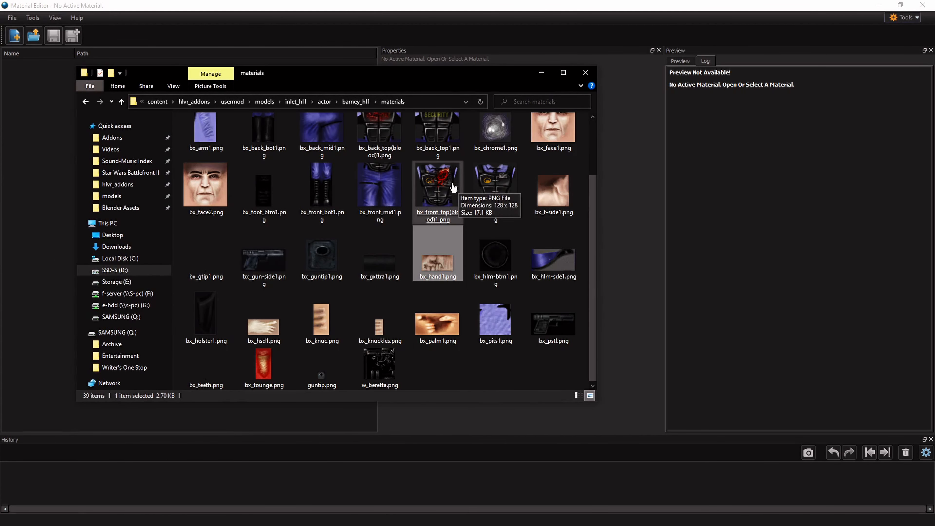
pyautogui.click(453, 187)
pyautogui.scroll(3, 447, 180)
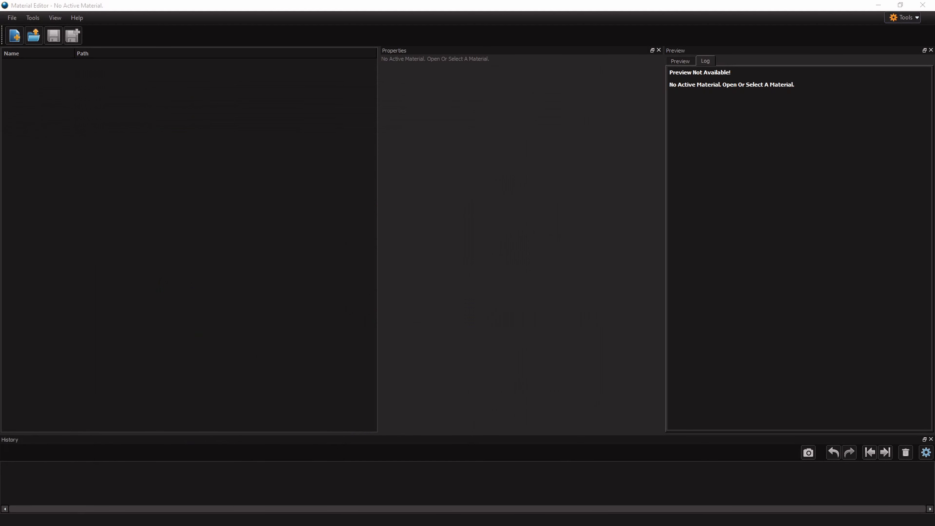
# Create a new material in Material Editor and save it as chest_front in the barney_hl1\materials folder
pyautogui.click(16, 42)
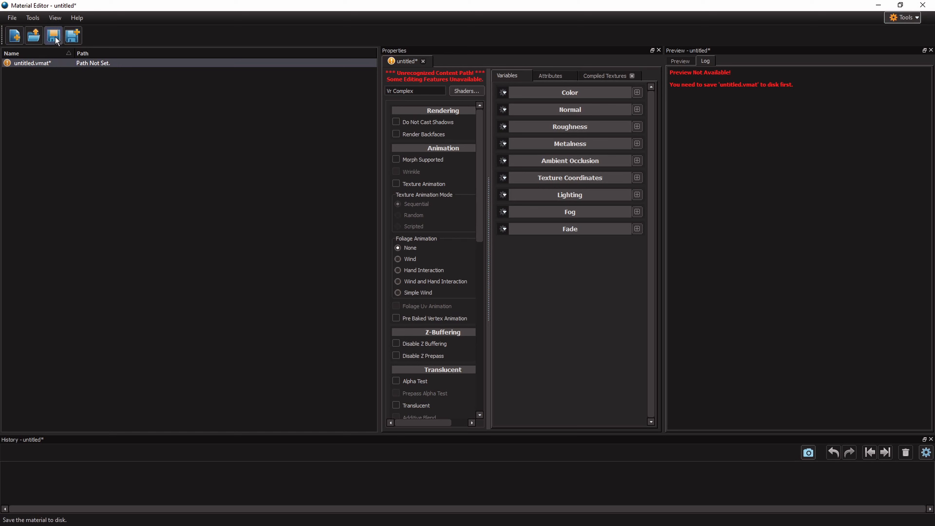
pyautogui.click(54, 37)
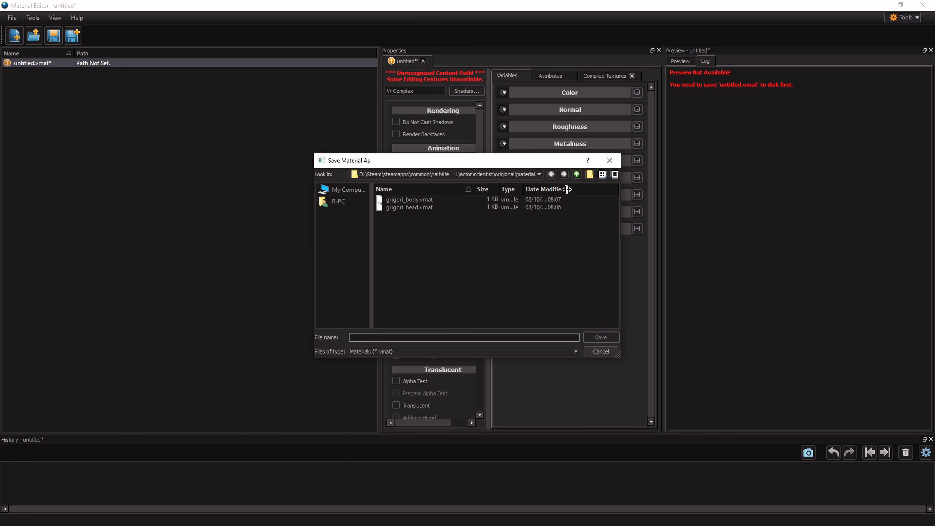
pyautogui.click(578, 174)
pyautogui.click(577, 174)
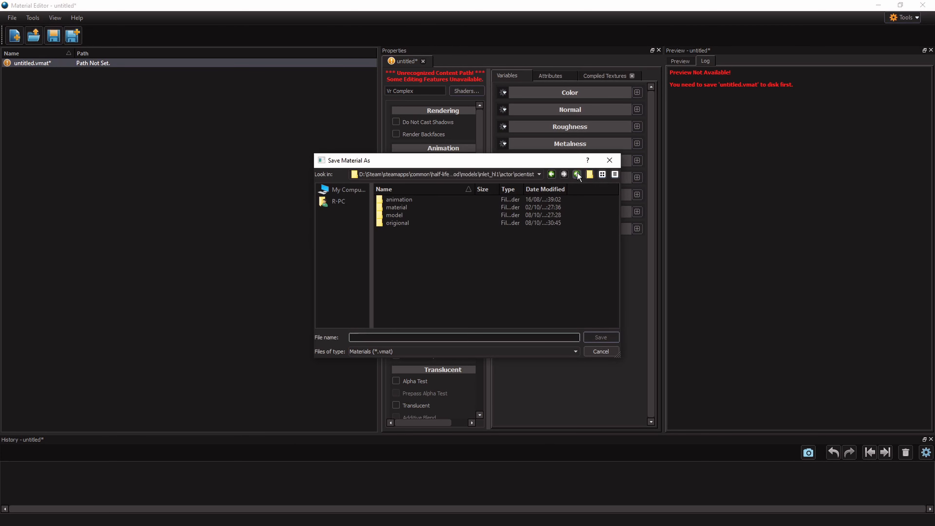
pyautogui.click(578, 174)
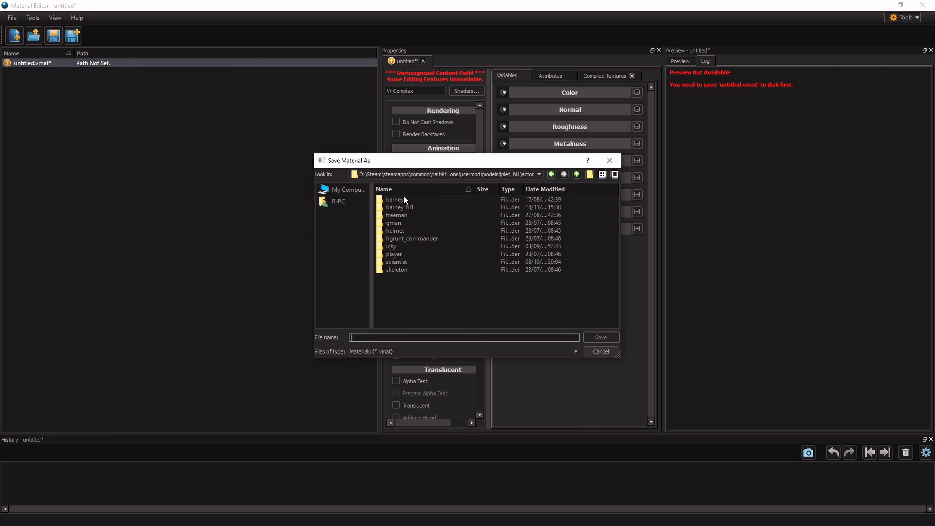
pyautogui.doubleClick(412, 207)
pyautogui.doubleClick(398, 200)
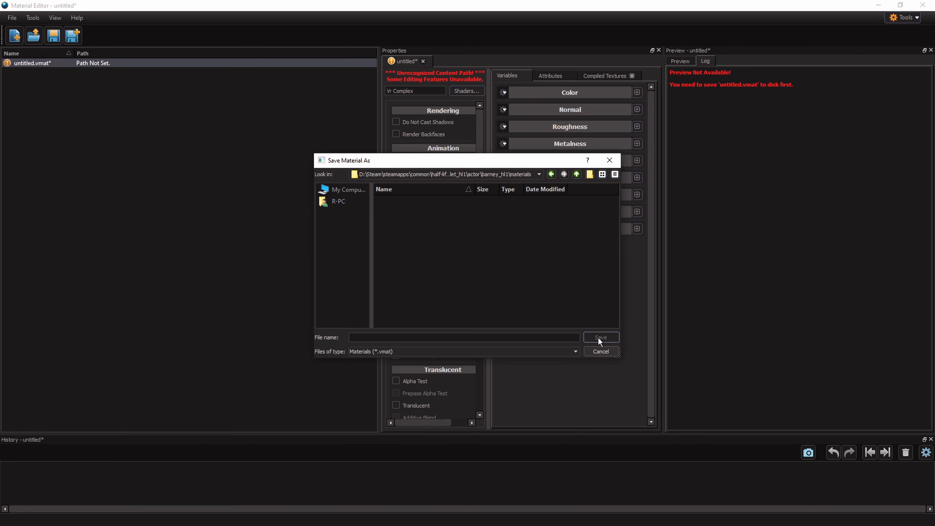
pyautogui.click(452, 338)
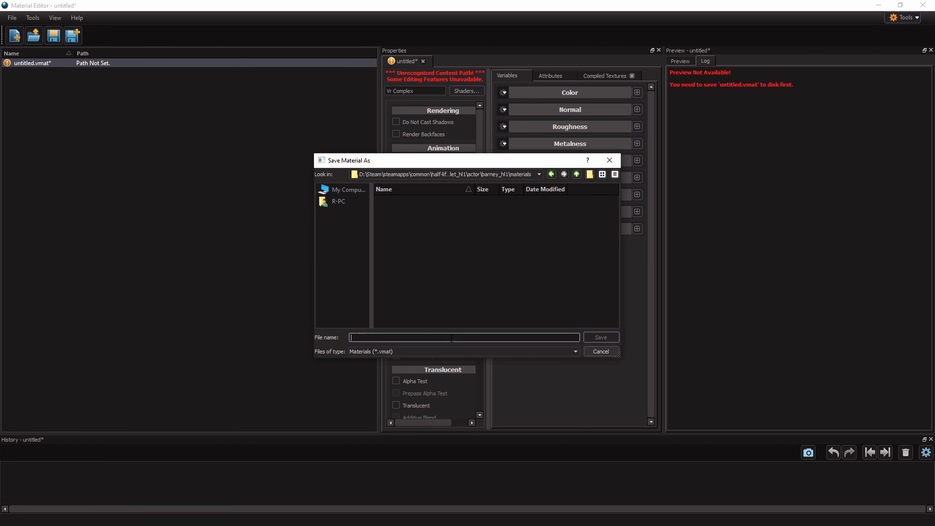
pyautogui.write('chest_front')
pyautogui.click(601, 338)
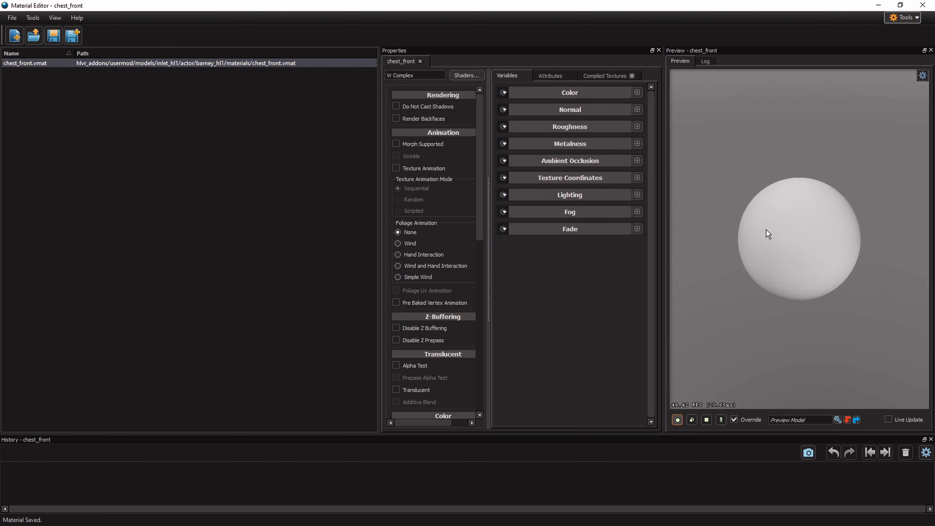
# Preview the chest_front material on a cube and browse to barney_hl1\materials for its Color texture
pyautogui.click(693, 420)
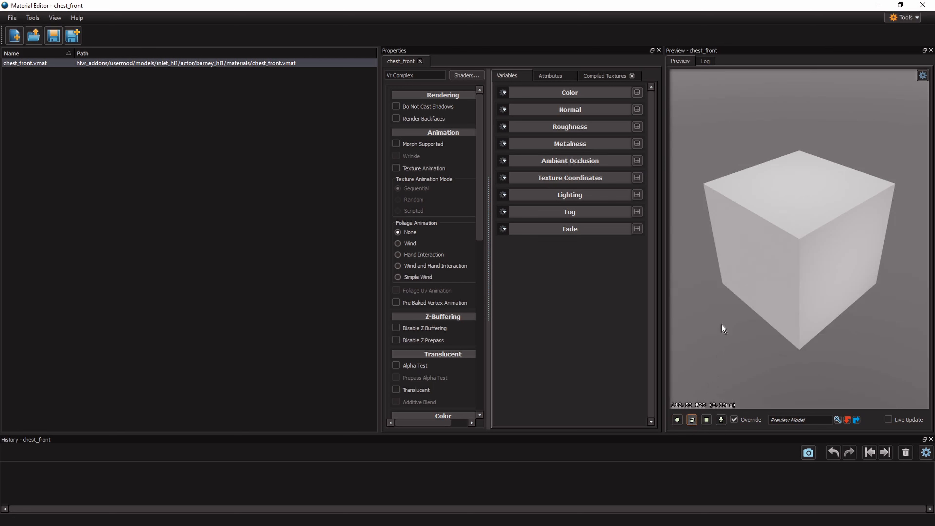
pyautogui.click(571, 92)
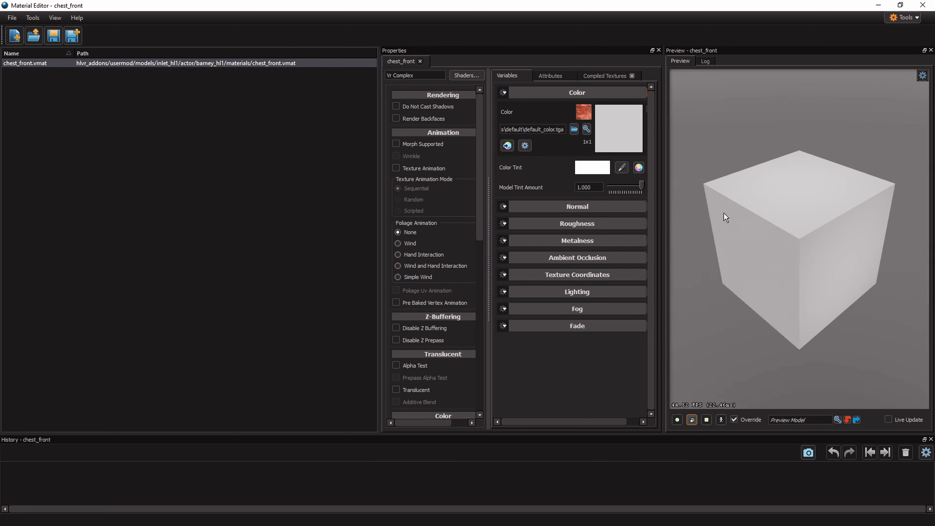
pyautogui.click(574, 131)
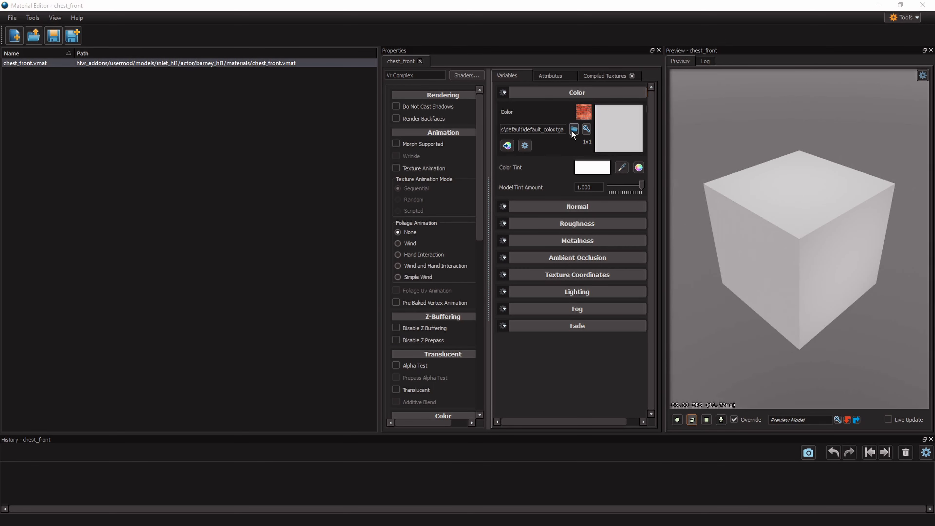
pyautogui.click(306, 37)
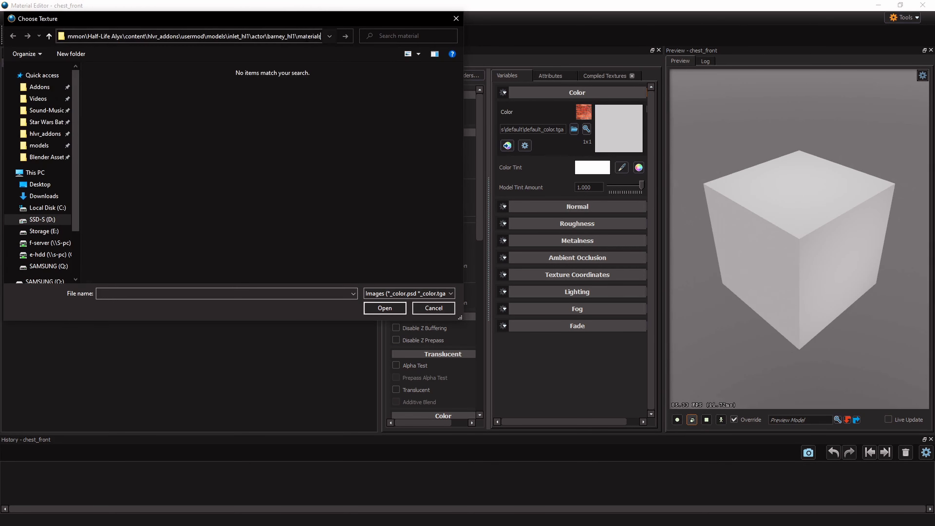
pyautogui.hotkey('ctrl', 'v')
pyautogui.press('Return')
# List all image types as large thumbnails, assign bx_front_top1.png as the Color texture, and inspect it on the preview cube
pyautogui.click(421, 293)
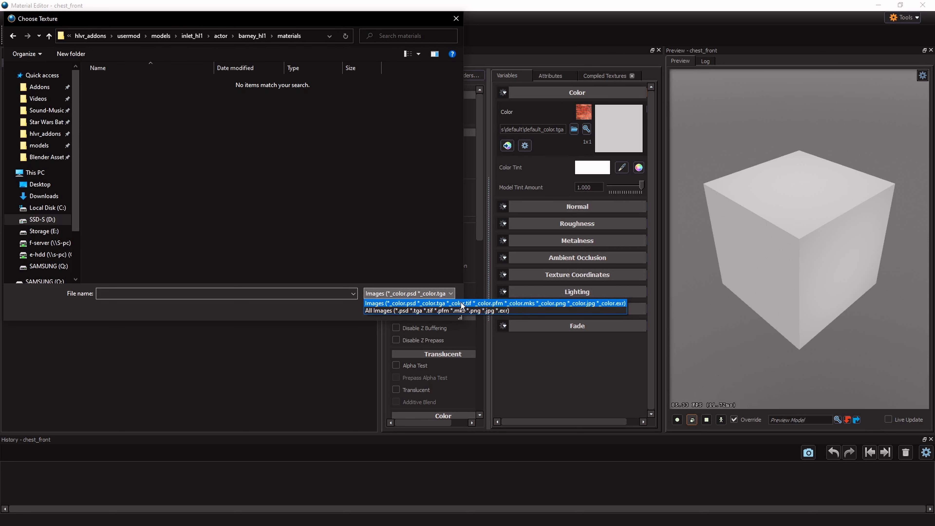
pyautogui.click(405, 311)
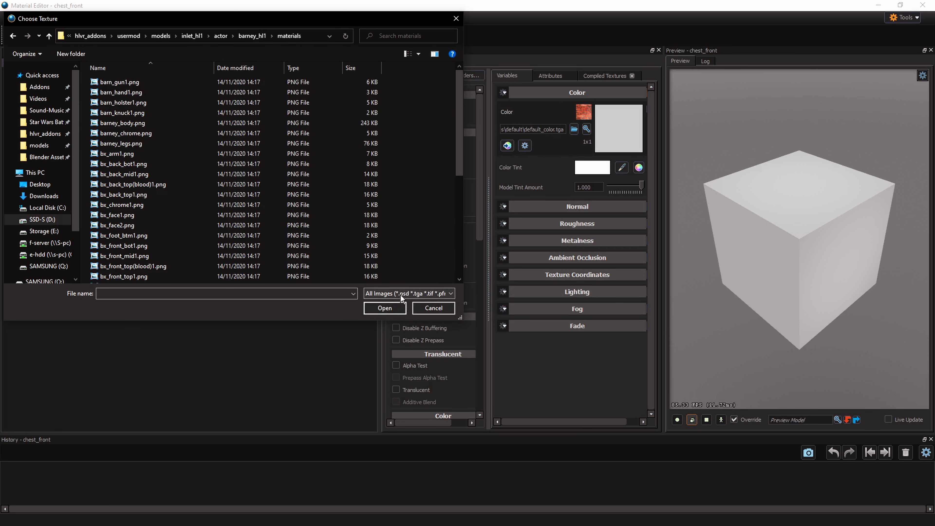
pyautogui.click(407, 54)
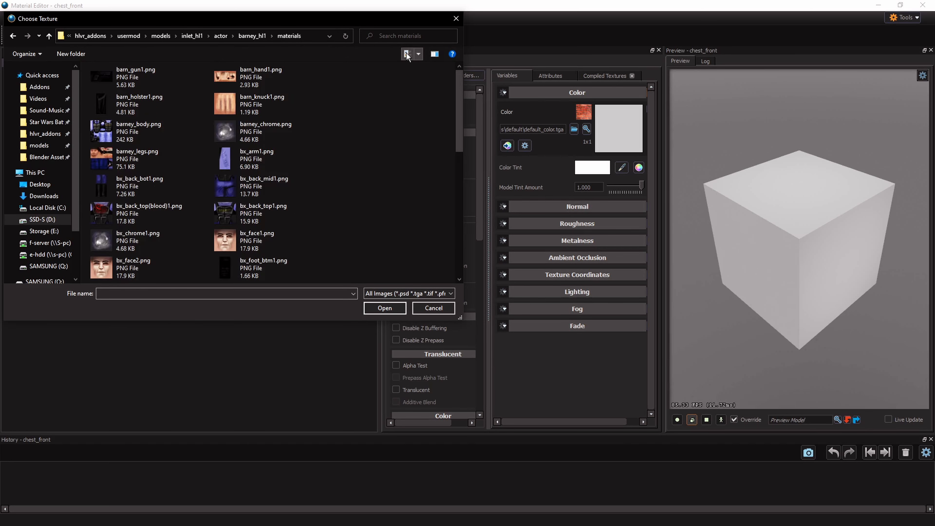
pyautogui.click(406, 54)
pyautogui.click(407, 55)
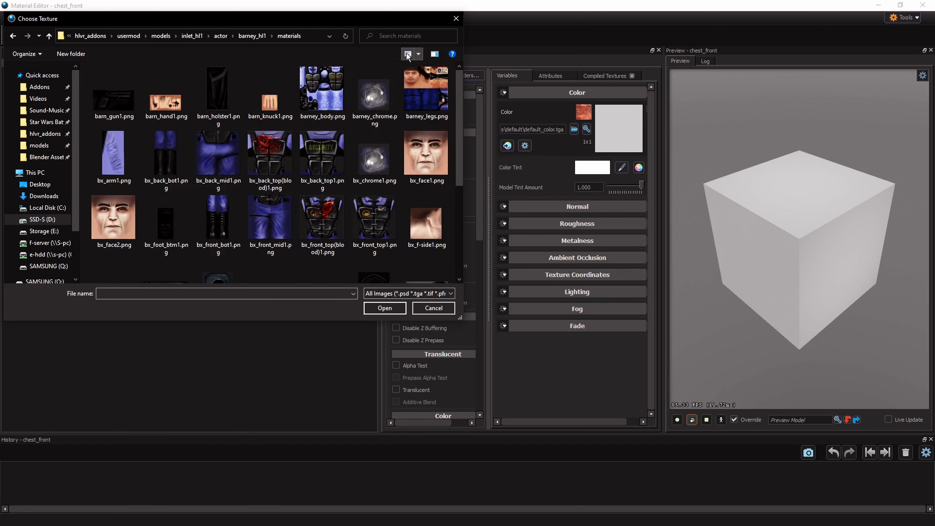
pyautogui.doubleClick(373, 219)
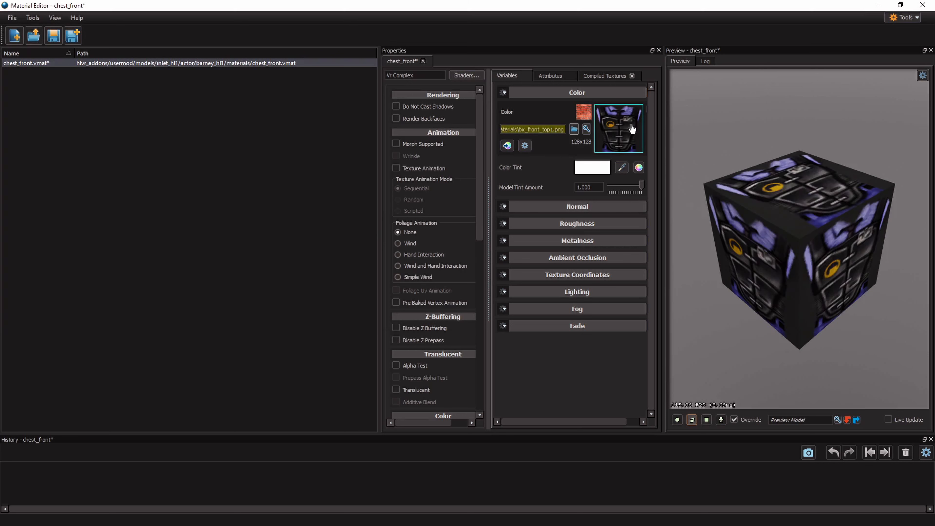
pyautogui.moveTo(762, 220)
pyautogui.mouseDown()
pyautogui.moveTo(788, 205)
pyautogui.moveTo(778, 215)
pyautogui.mouseUp()
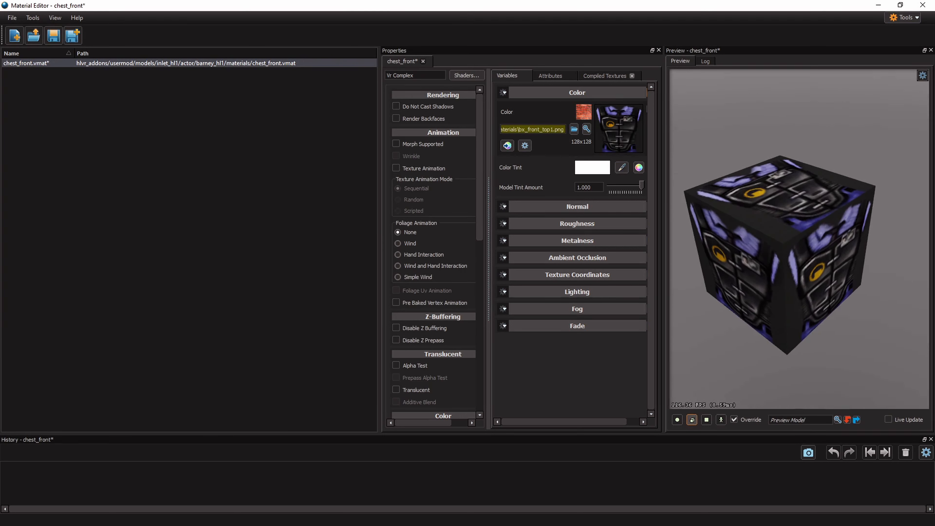
# Look through the chest_front material's Color, Normal, Roughness and Metalness settings and the Vr Complex shader's feature options
pyautogui.click(582, 204)
pyautogui.click(586, 185)
pyautogui.click(587, 199)
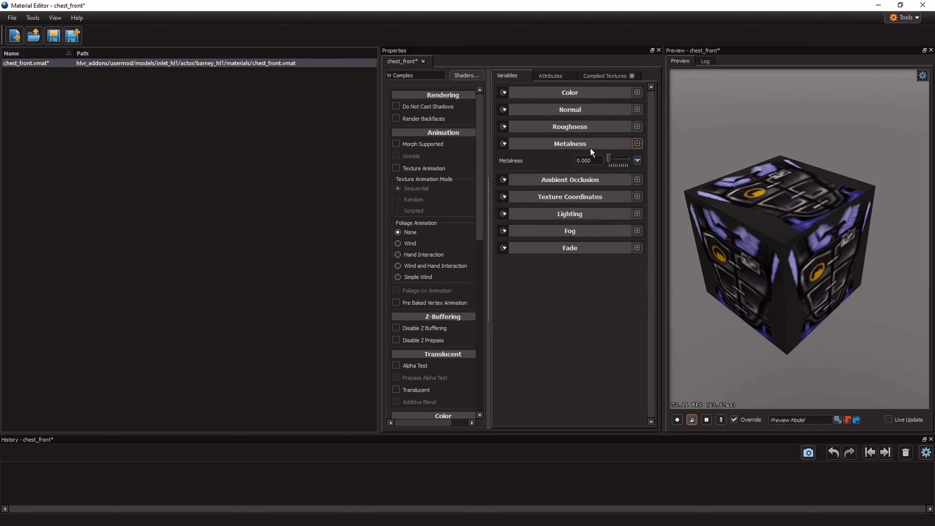
pyautogui.click(586, 126)
pyautogui.click(582, 201)
pyautogui.moveTo(479, 194); pyautogui.dragTo(476, 288)
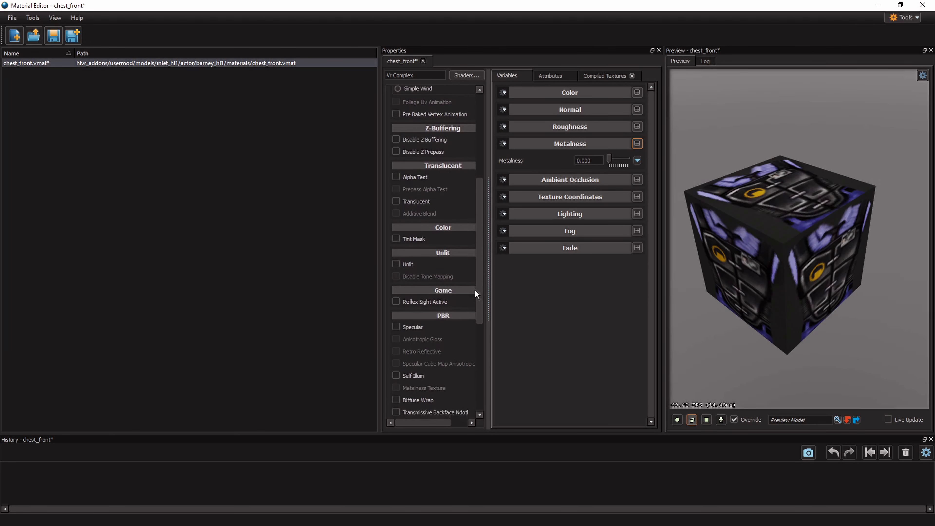
pyautogui.scroll(-4, 476, 288)
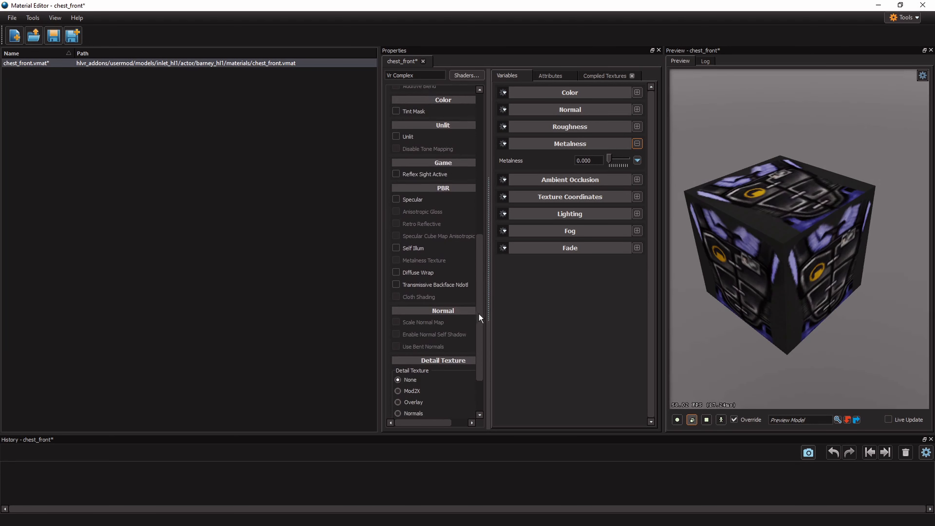
pyautogui.scroll(1, 477, 313)
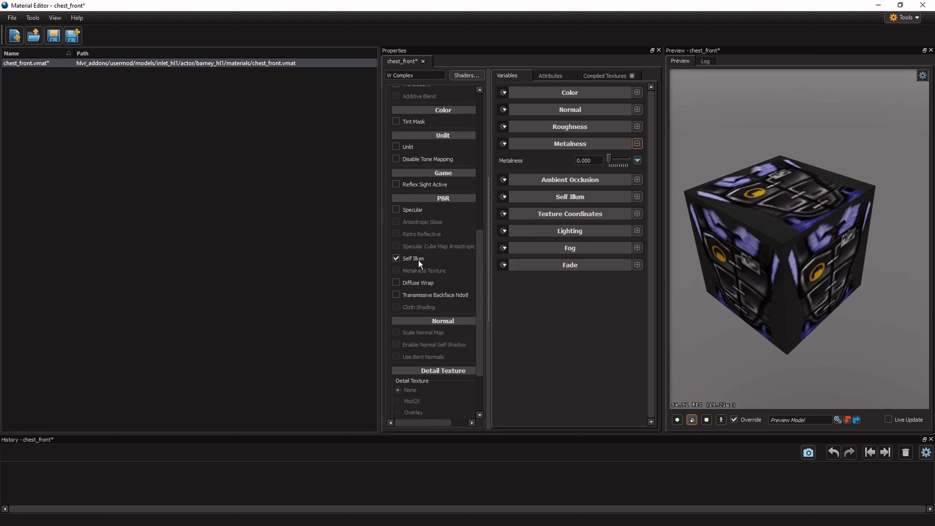
# Try the Self Illum and Specular options in the material's PBR features
pyautogui.click(419, 260)
pyautogui.click(416, 209)
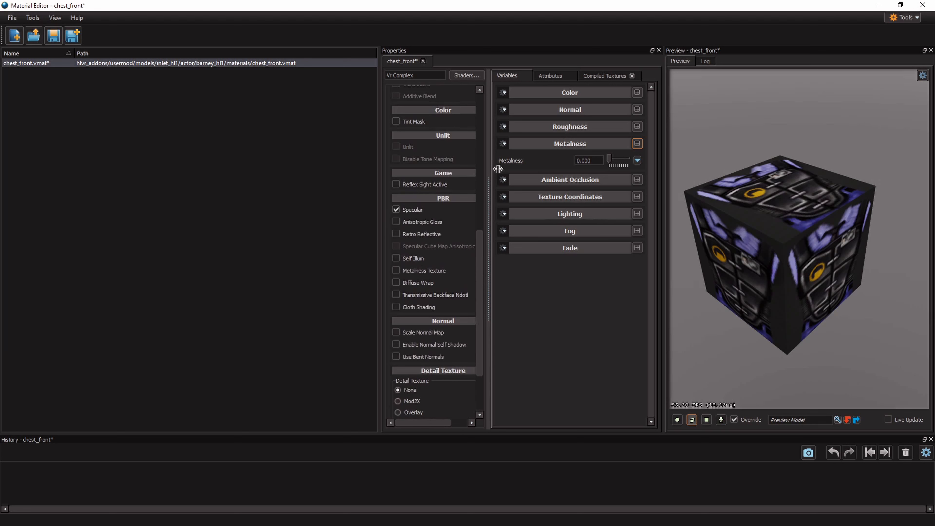
pyautogui.moveTo(609, 158)
pyautogui.mouseDown()
pyautogui.moveTo(629, 159)
pyautogui.moveTo(608, 159)
pyautogui.mouseUp()
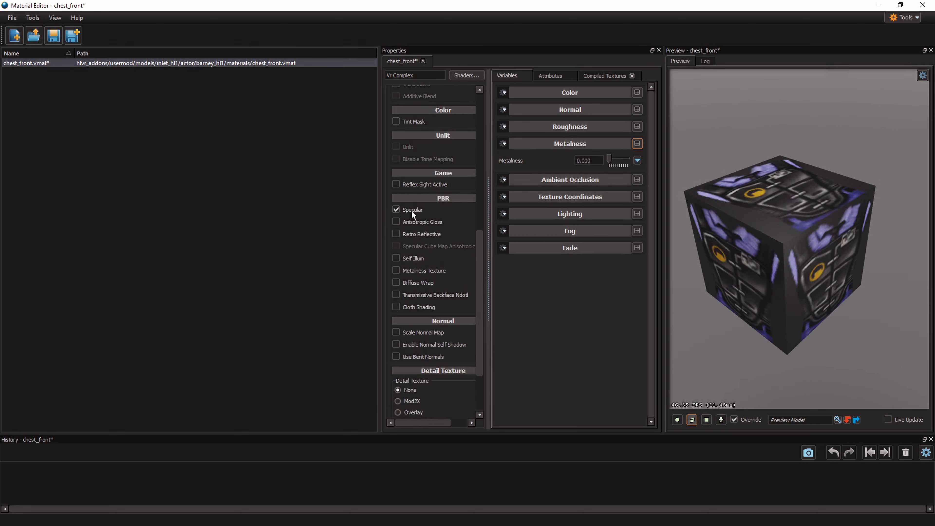
pyautogui.click(412, 210)
pyautogui.scroll(6, 464, 223)
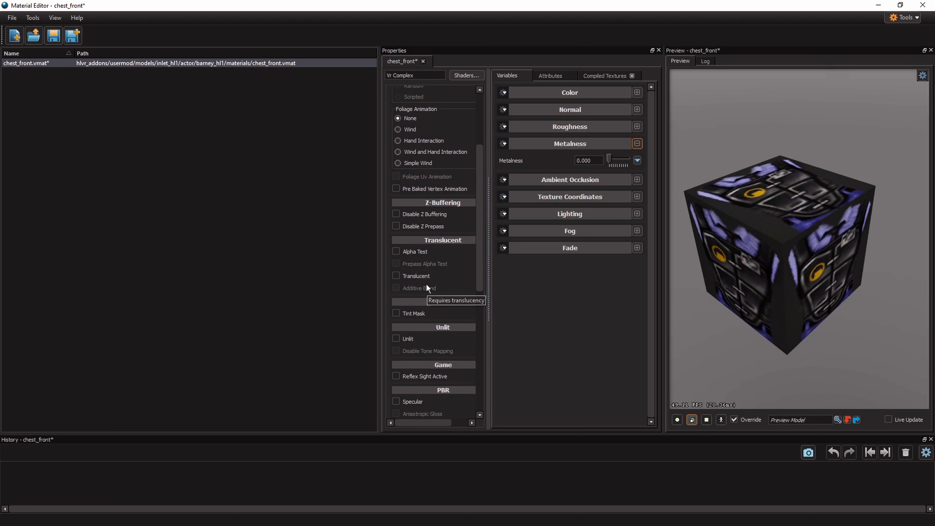
pyautogui.moveTo(480, 243); pyautogui.dragTo(481, 147)
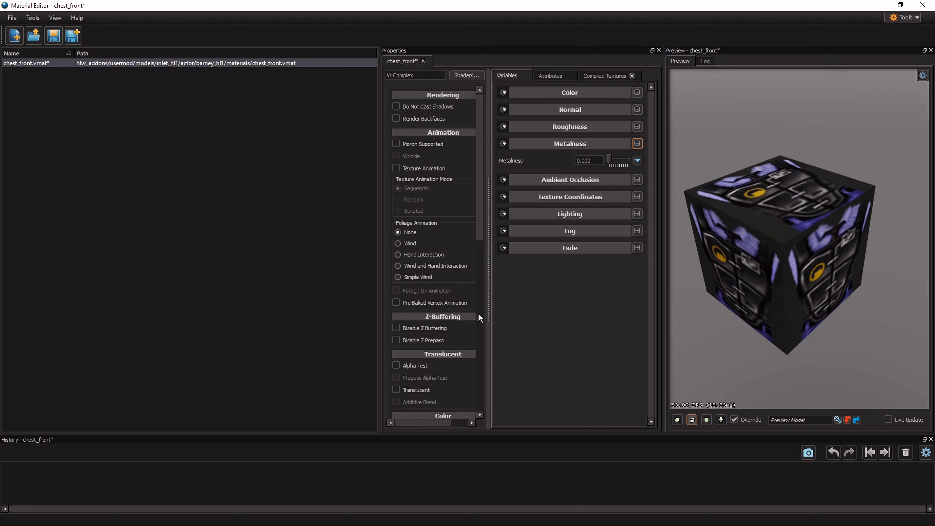
# Look through the available shaders, read the descriptions of Vr Simple and Vr Complex, and leave the list without applying one
pyautogui.click(472, 76)
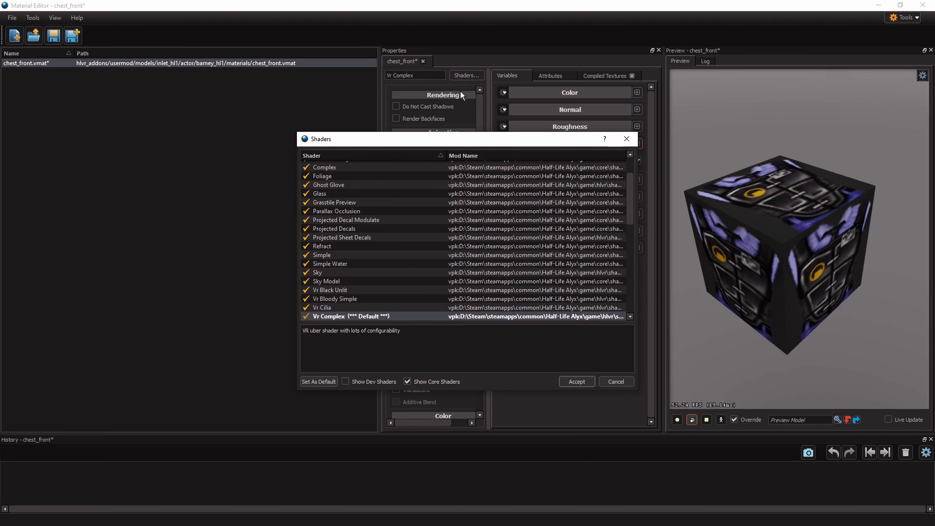
pyautogui.scroll(-3, 417, 206)
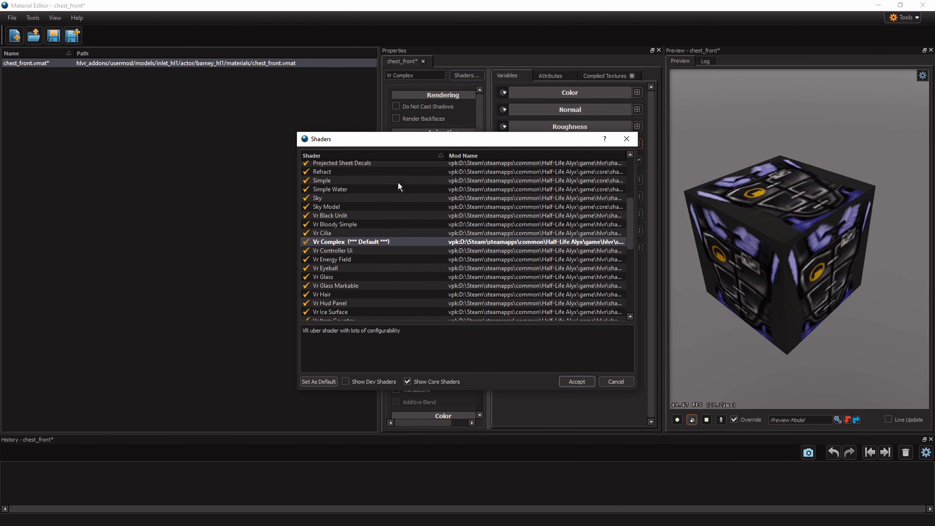
pyautogui.scroll(-2, 368, 243)
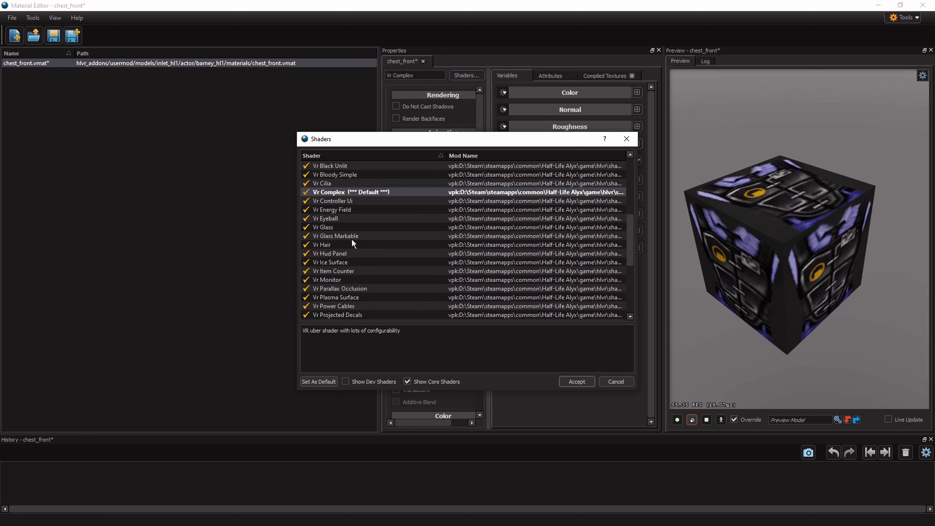
pyautogui.scroll(-5, 346, 201)
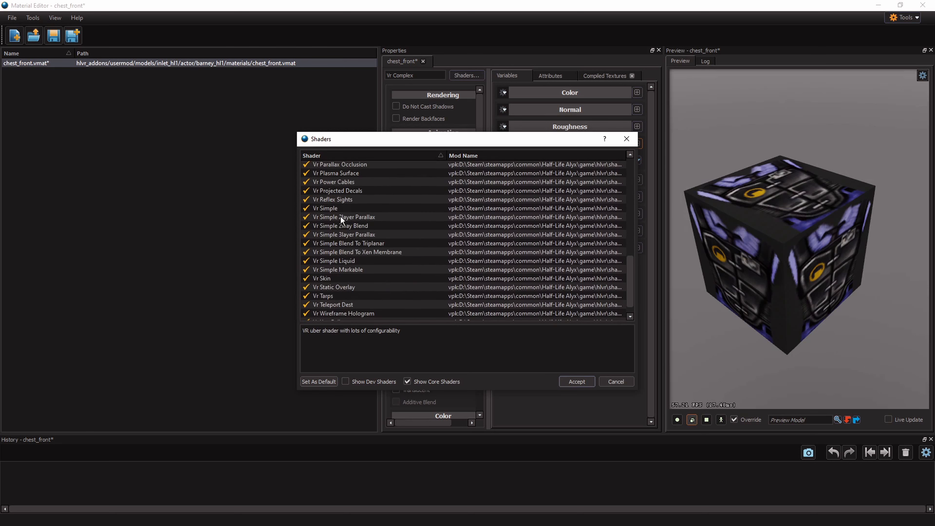
pyautogui.click(339, 209)
pyautogui.scroll(5, 355, 209)
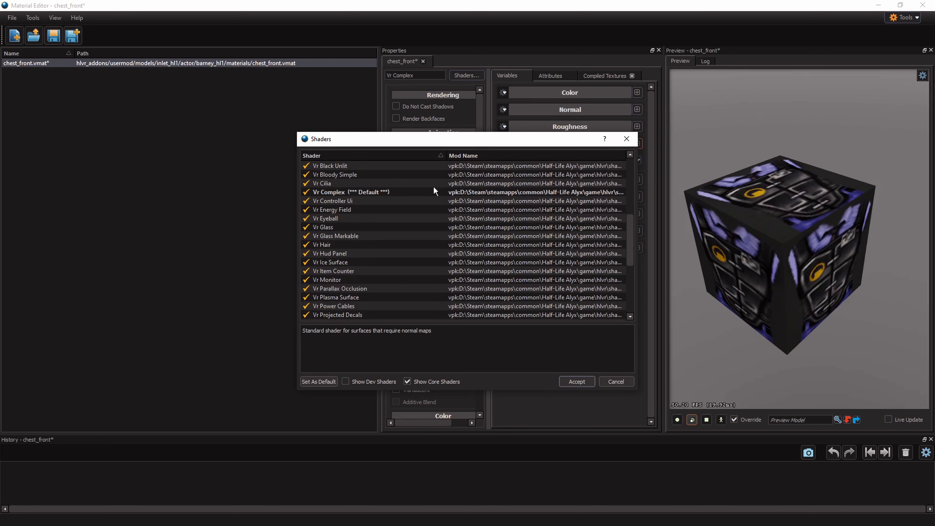
pyautogui.scroll(2, 368, 237)
pyautogui.click(319, 243)
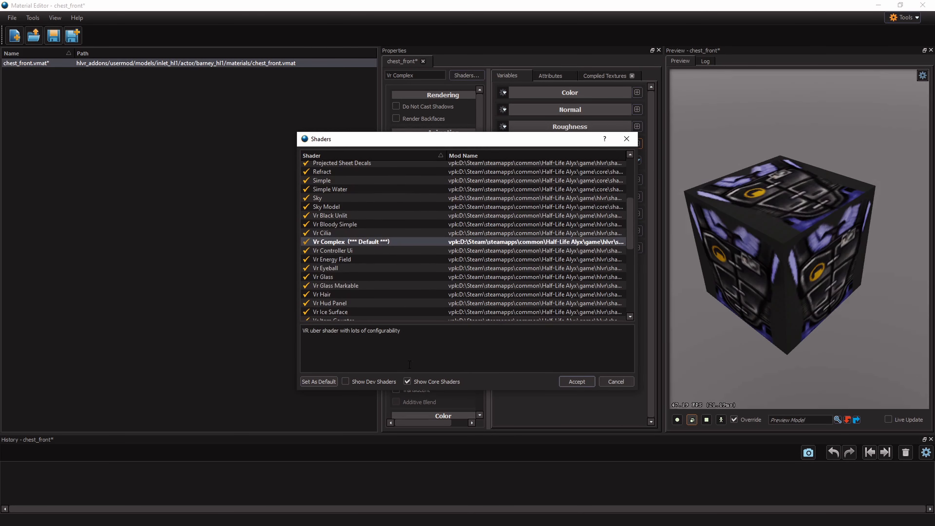
pyautogui.click(630, 383)
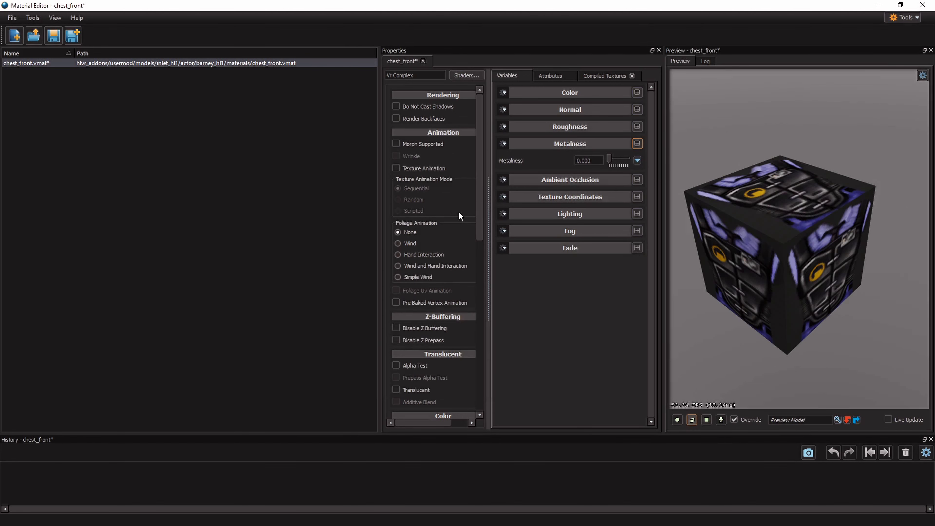
# Check the material on the preview cube once more and save chest_front
pyautogui.scroll(-5, 472, 258)
pyautogui.scroll(4, 475, 288)
pyautogui.moveTo(479, 264); pyautogui.dragTo(466, 376)
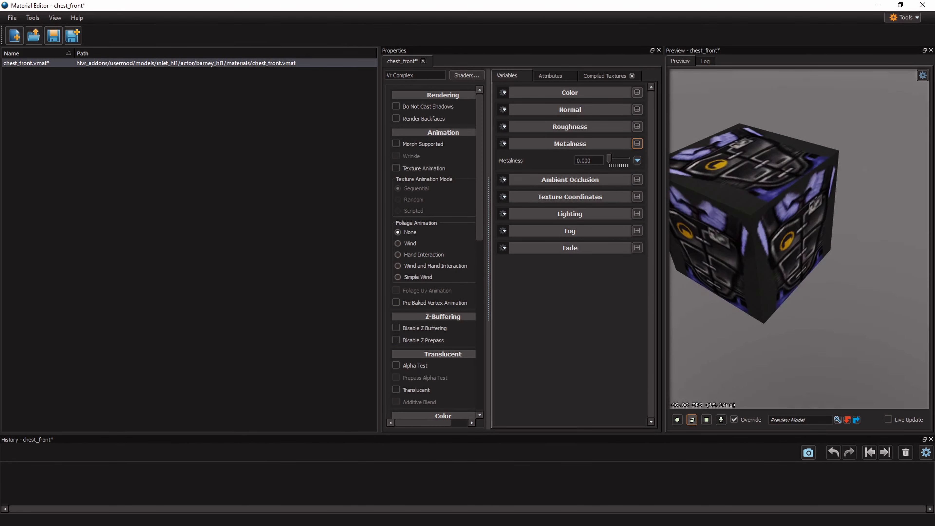
pyautogui.moveTo(733, 233); pyautogui.dragTo(736, 237)
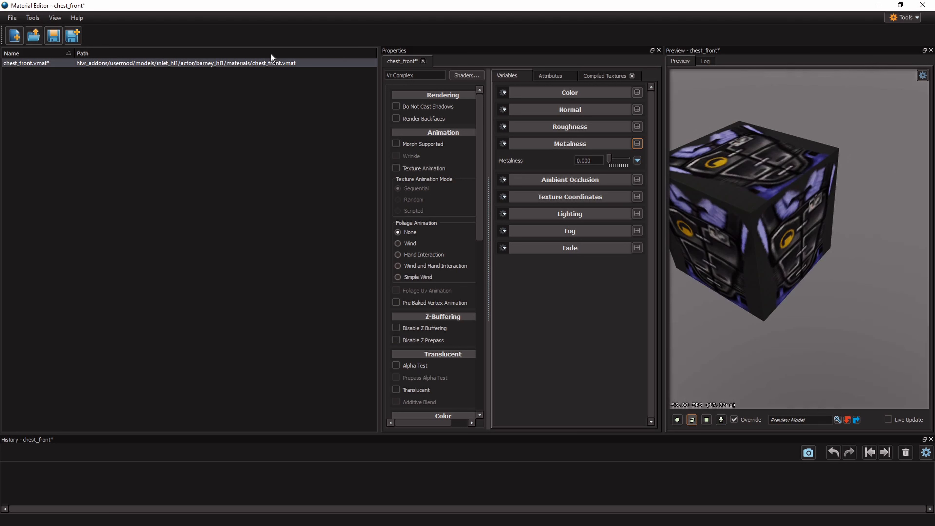
pyautogui.click(53, 36)
# Switch to ModelDoc and add a DefaultMaterialGroup node to the barney_hl1 model
pyautogui.hotkey('alt', 'Tab')
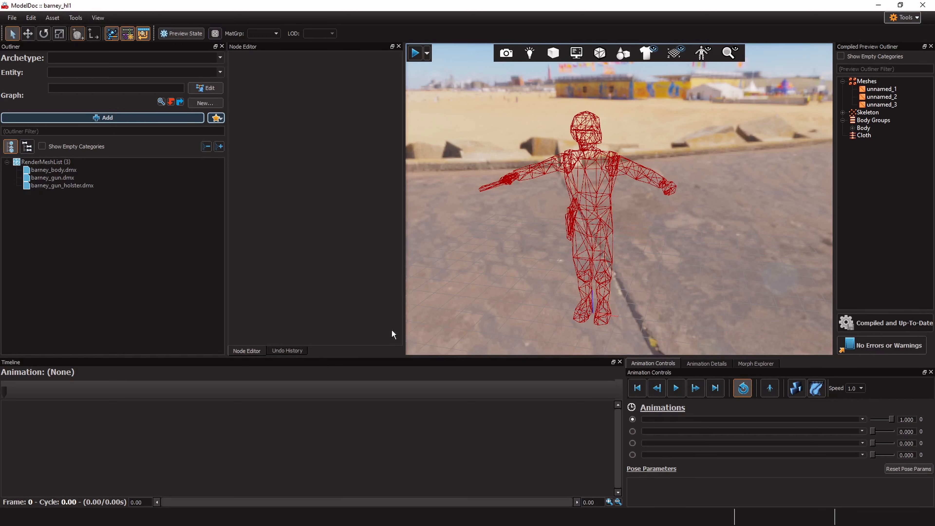
pyautogui.click(63, 119)
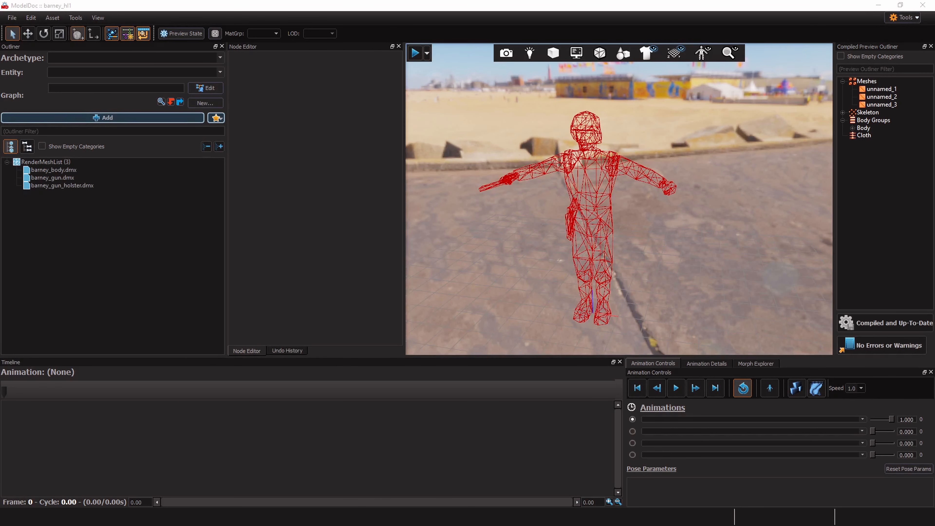
pyautogui.write('default')
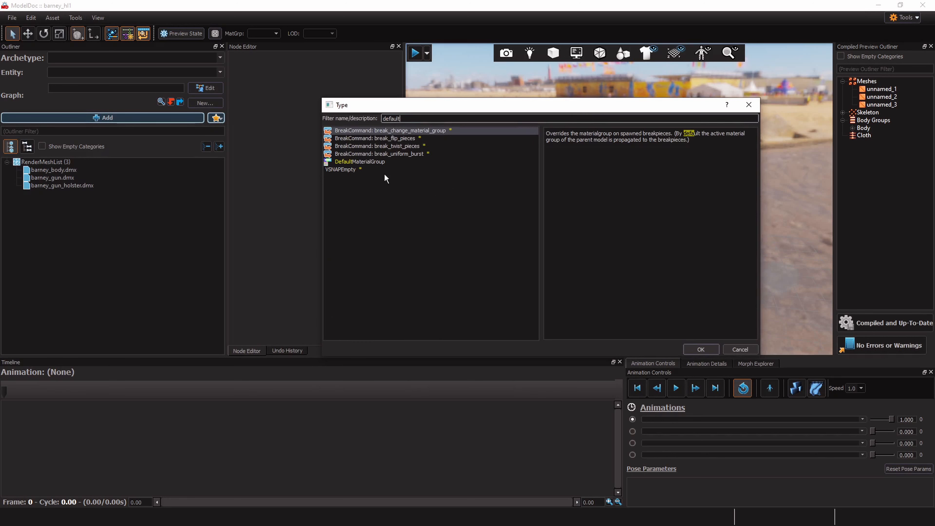
pyautogui.click(379, 164)
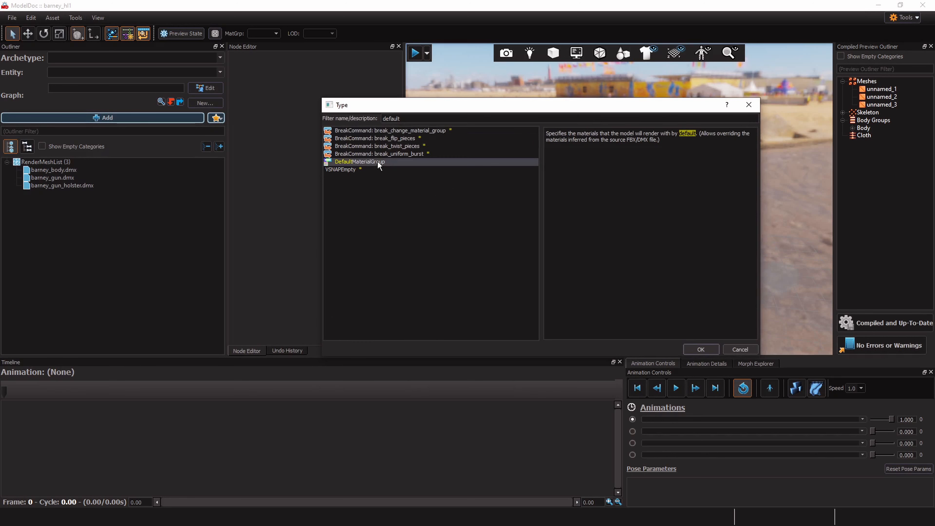
pyautogui.click(701, 349)
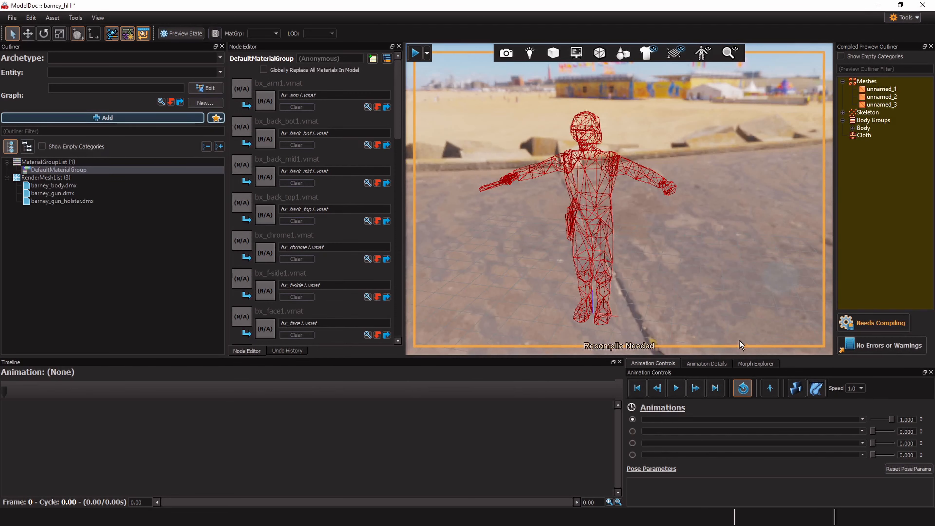
# Assign chest_front.vmat as the replacement for bx_front_mid1.vmat, filtering the materials by "front chest", and recompile the model
pyautogui.scroll(-5, 388, 115)
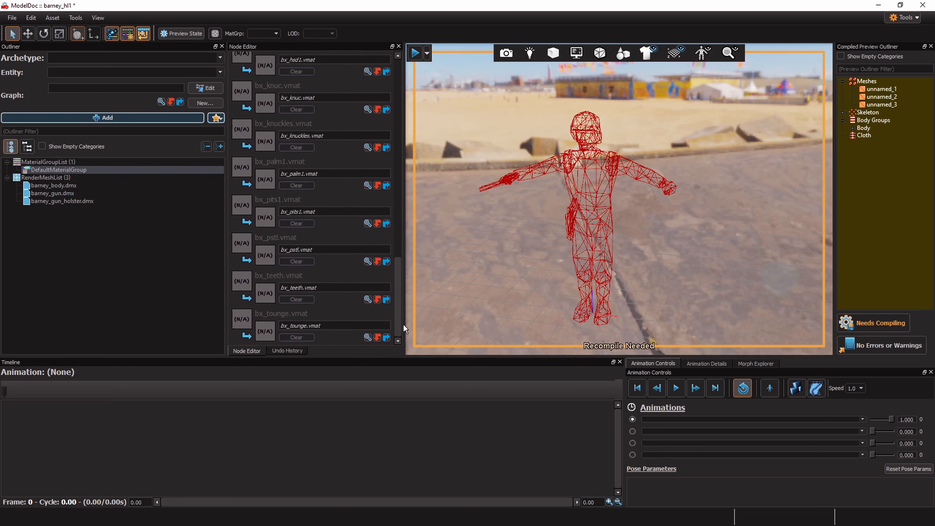
pyautogui.moveTo(413, 149); pyautogui.dragTo(415, 112)
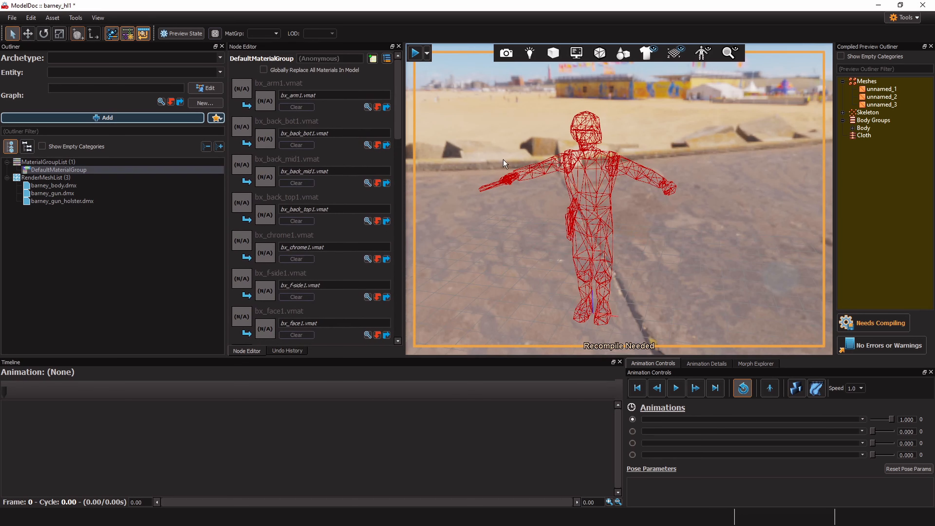
pyautogui.moveTo(398, 116); pyautogui.dragTo(397, 173)
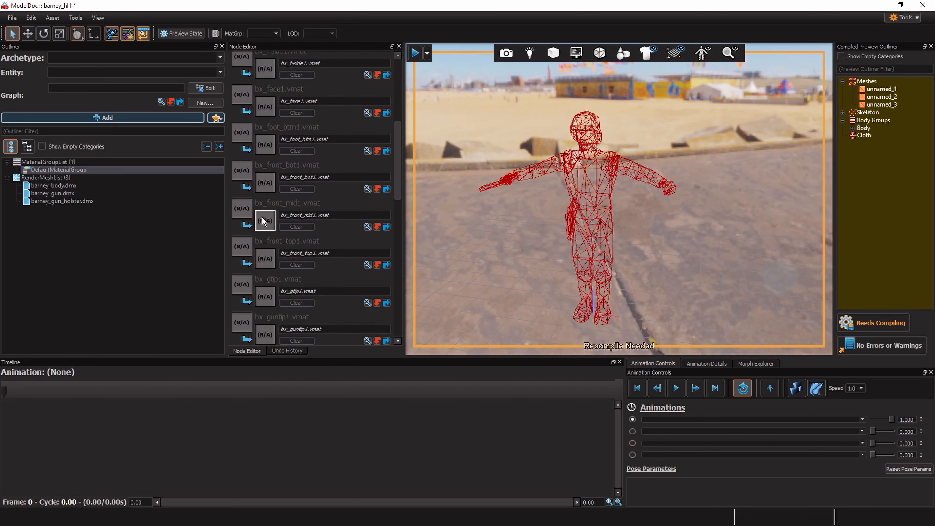
pyautogui.click(367, 230)
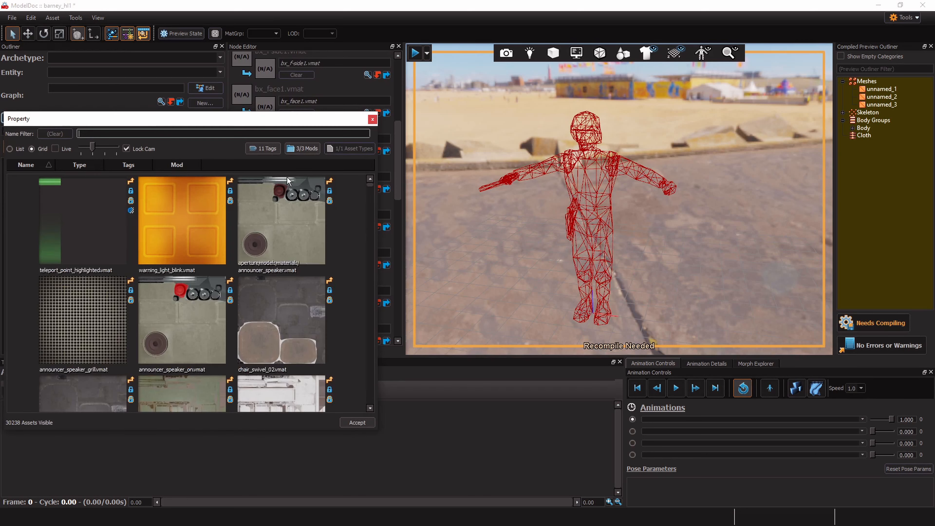
pyautogui.moveTo(267, 125); pyautogui.dragTo(454, 127)
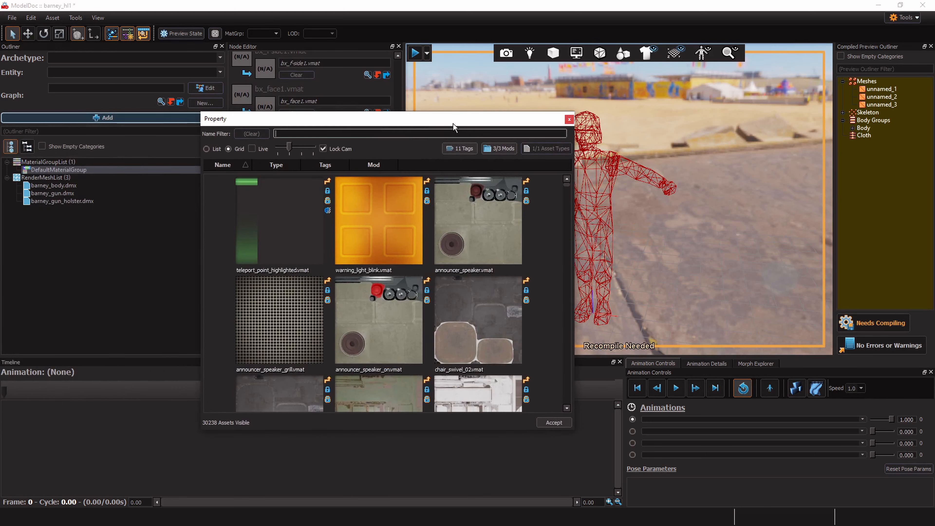
pyautogui.write('front chest')
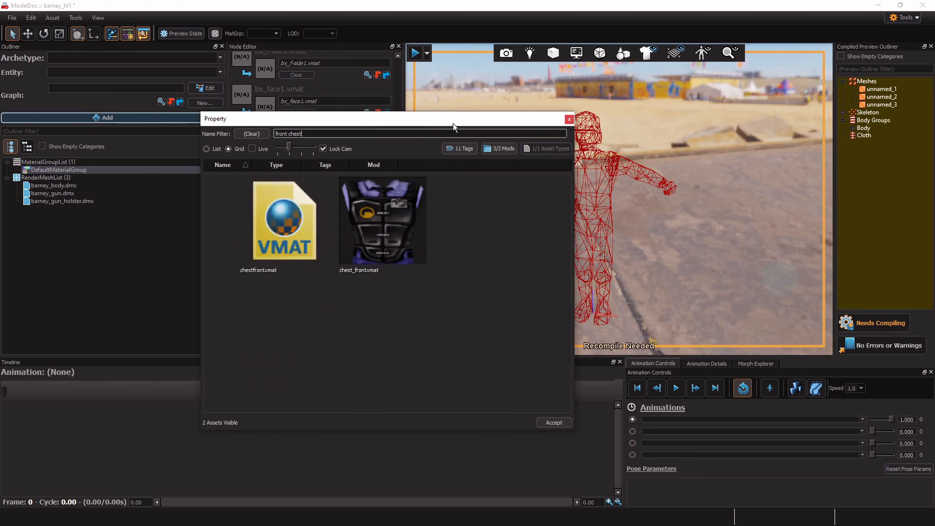
pyautogui.doubleClick(384, 213)
pyautogui.click(882, 319)
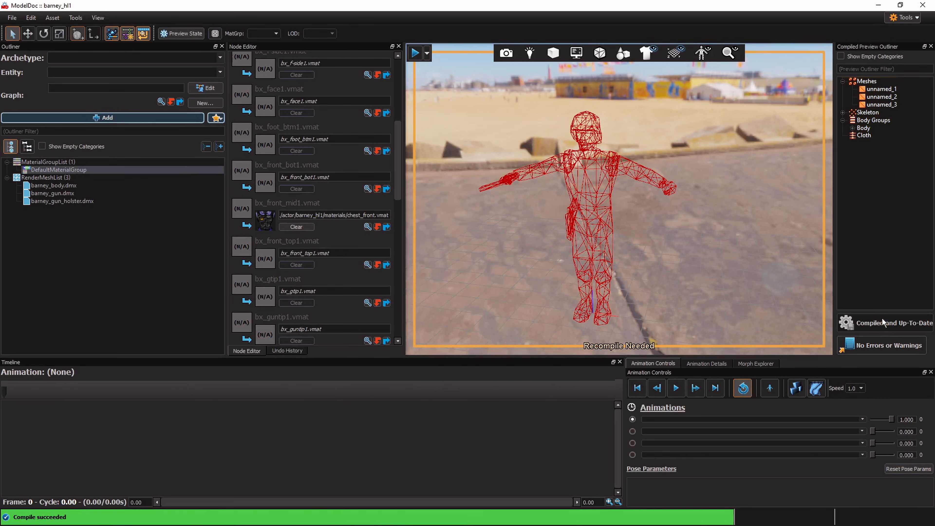
pyautogui.moveTo(659, 215); pyautogui.dragTo(547, 211, button='right')
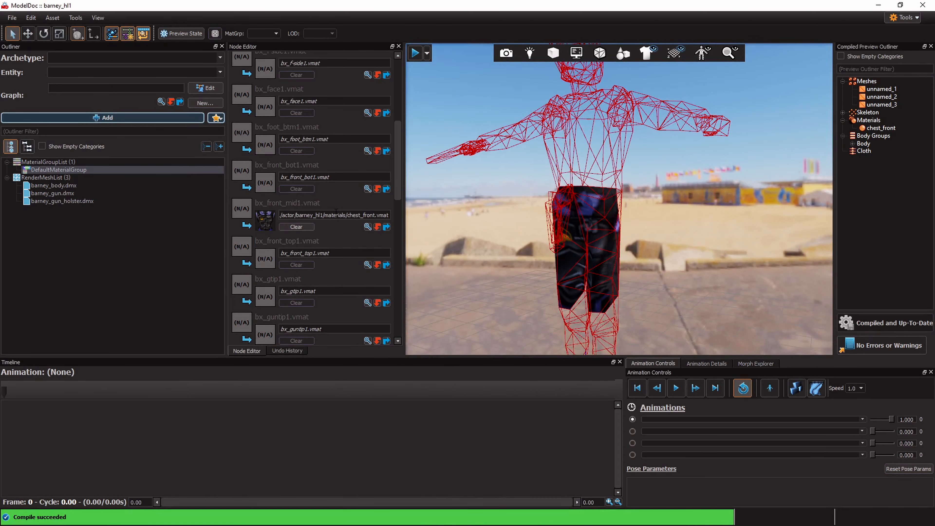
# Move the chest_front.vmat path from the bx_front_mid1 slot to the bx_front_top1 slot and recompile the model
pyautogui.click(336, 214)
pyautogui.hotkey('ctrl', 'a')
pyautogui.press('BackSpace')
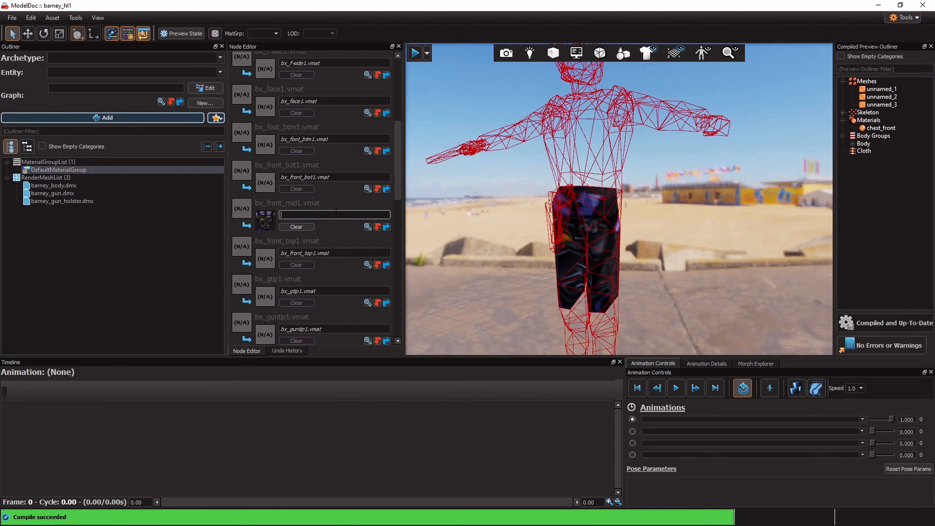
pyautogui.click(342, 251)
pyautogui.write('./actor/barney_hl1/materials/chest_front.vmat')
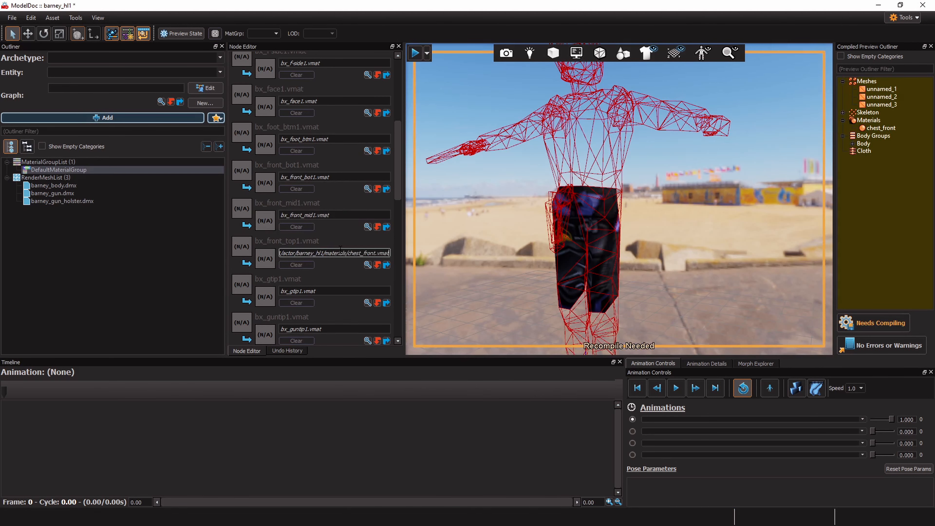
pyautogui.click(884, 323)
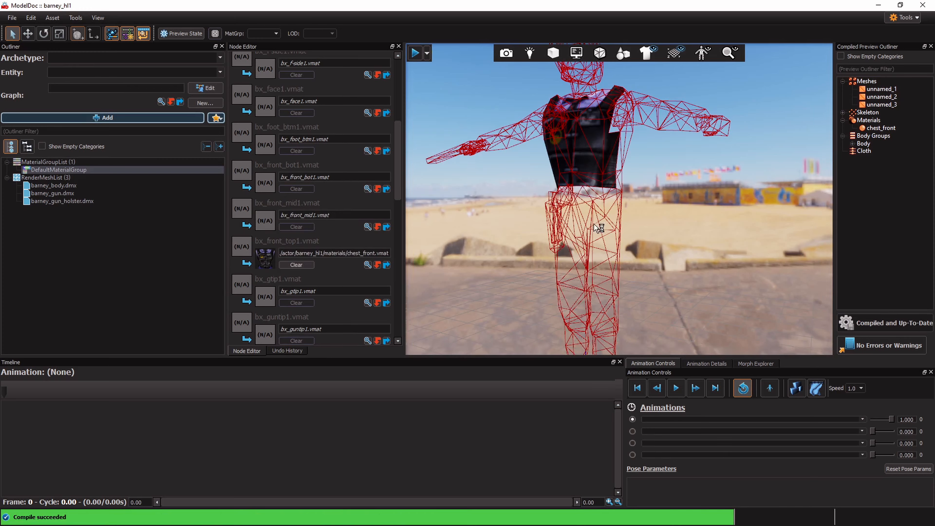
# Inspect the chest texture on the Barney model from several angles and look through the remaining material slots
pyautogui.moveTo(599, 228); pyautogui.dragTo(589, 196, button='right')
pyautogui.press('w')
pyautogui.press('s')
pyautogui.press('w')
pyautogui.press('s')
pyautogui.press('a')
pyautogui.press('s')
pyautogui.press('d')
pyautogui.press('s')
pyautogui.scroll(-8, 385, 170)
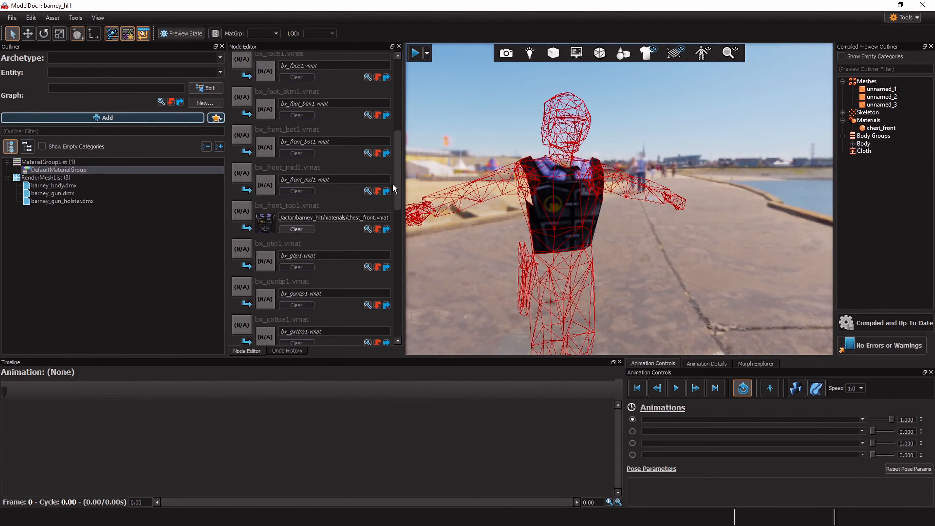
pyautogui.scroll(-4, 396, 287)
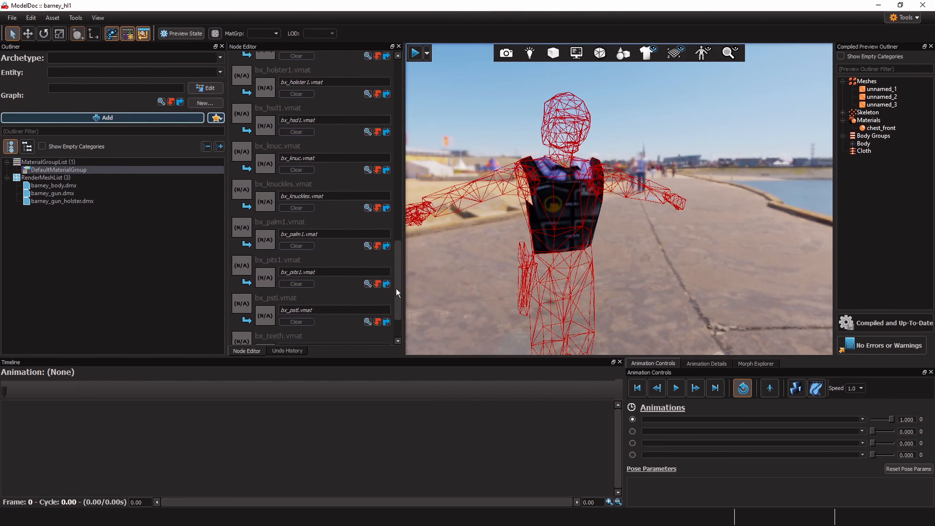
# Assign the matching materials/models/barney materials to the remaining DefaultMaterialGroup slots, filtering the material list by "models/barney"
pyautogui.moveTo(559, 225); pyautogui.dragTo(559, 236, button='right')
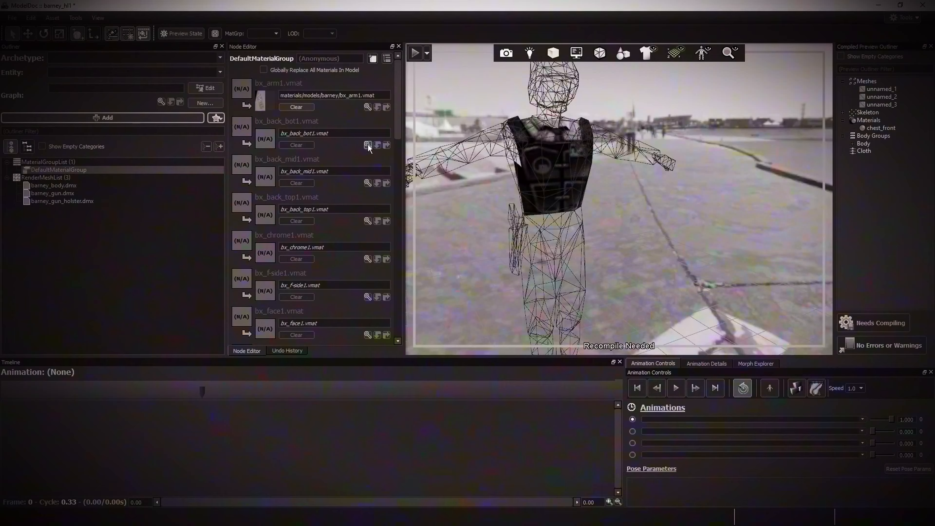
pyautogui.click(367, 144)
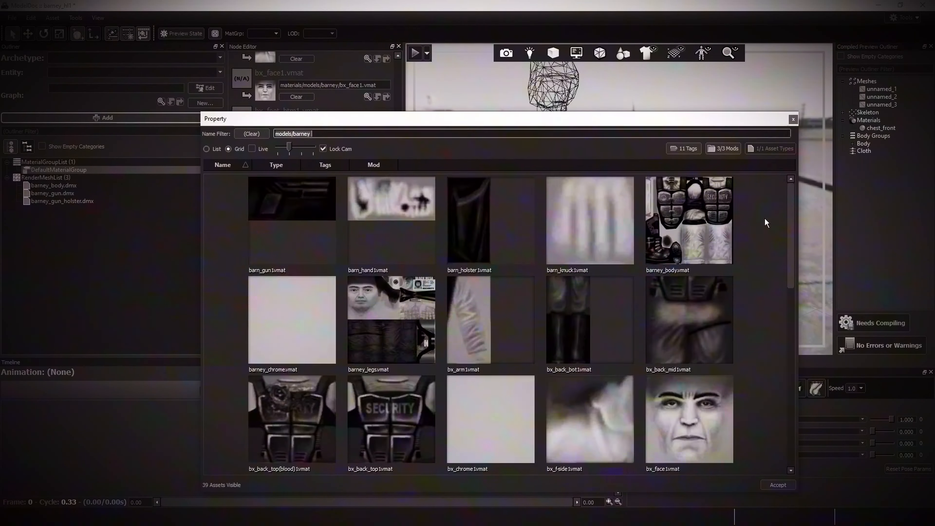
pyautogui.scroll(-5, 534, 295)
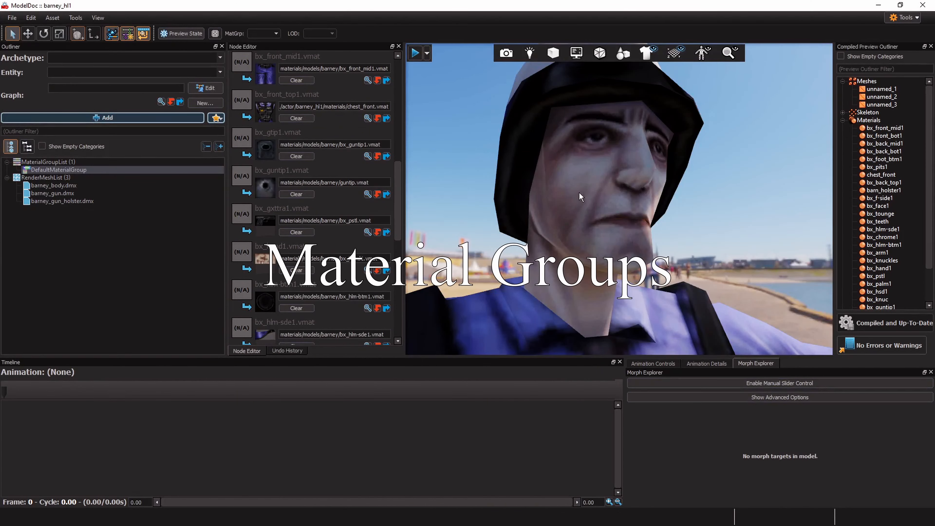
# Inspect the fully textured Barney model in the preview, from the face to the whole body and from several angles
pyautogui.moveTo(580, 193); pyautogui.dragTo(585, 247, button='right')
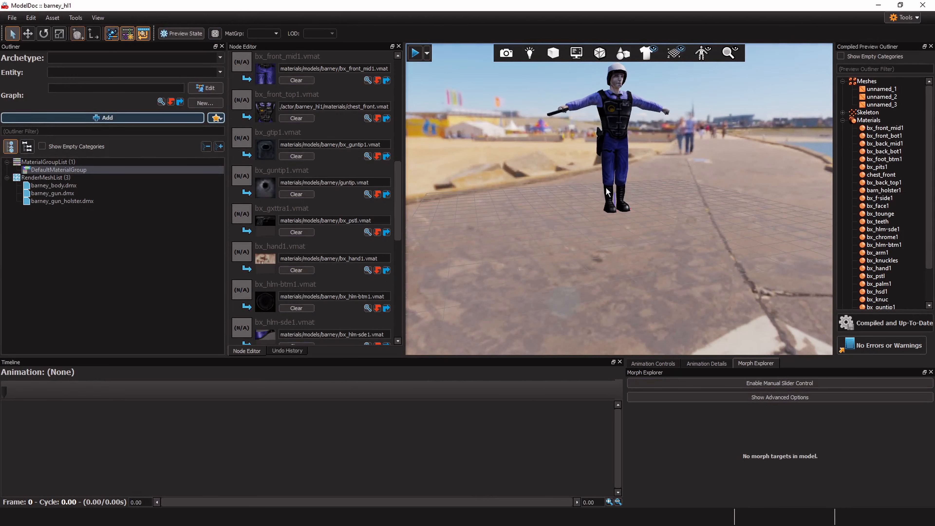
pyautogui.moveTo(589, 221); pyautogui.dragTo(682, 219, button='right')
pyautogui.press('w')
pyautogui.press('w')
pyautogui.press('s')
pyautogui.press('w')
pyautogui.press('d')
pyautogui.press('w')
pyautogui.press('s')
pyautogui.press('s')
pyautogui.press('d')
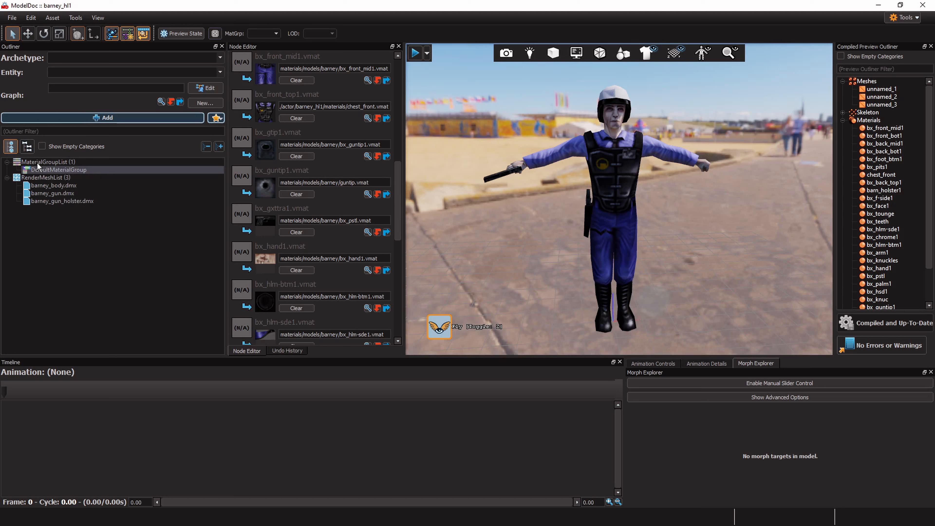
# Add a MaterialGroup node named "Injured" to the model, finding the node type with "material gr", and recompile
pyautogui.click(44, 170)
pyautogui.moveTo(397, 111); pyautogui.dragTo(406, 17)
pyautogui.click(96, 120)
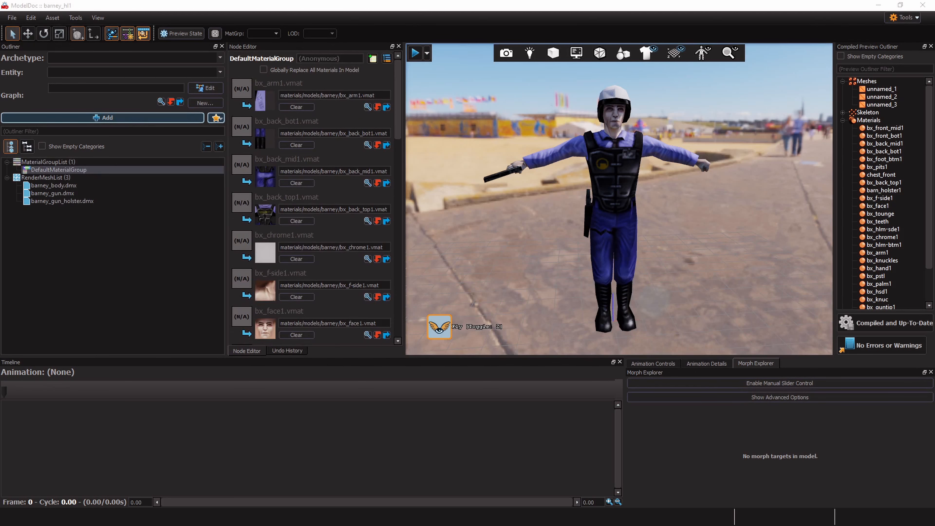
pyautogui.write('m')
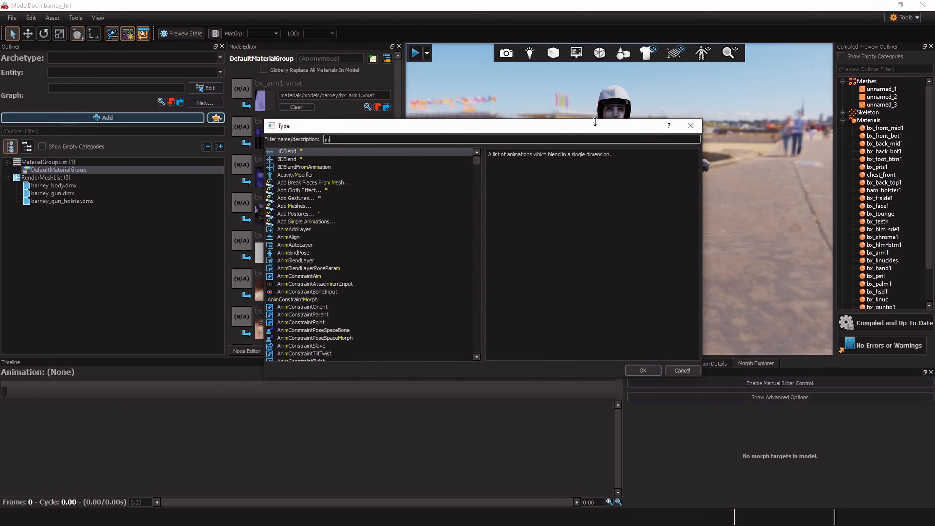
pyautogui.write('aterial gr')
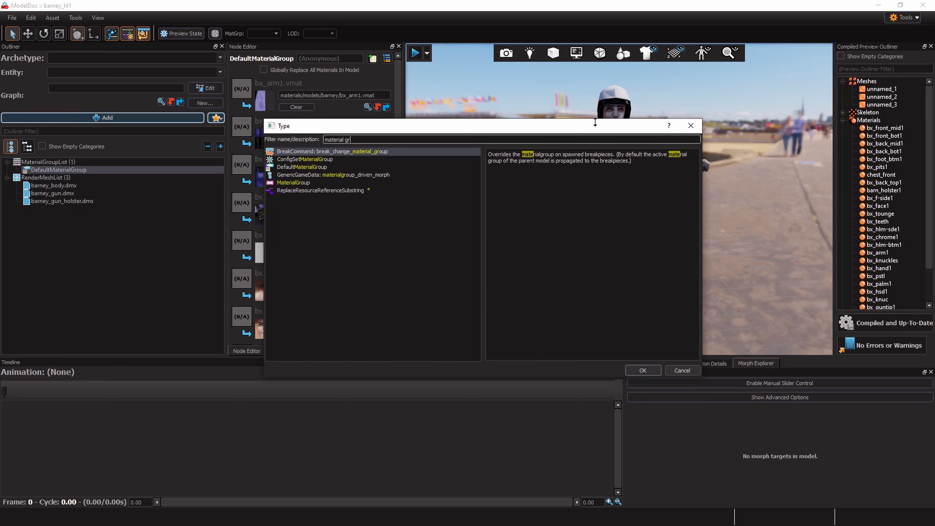
pyautogui.doubleClick(351, 181)
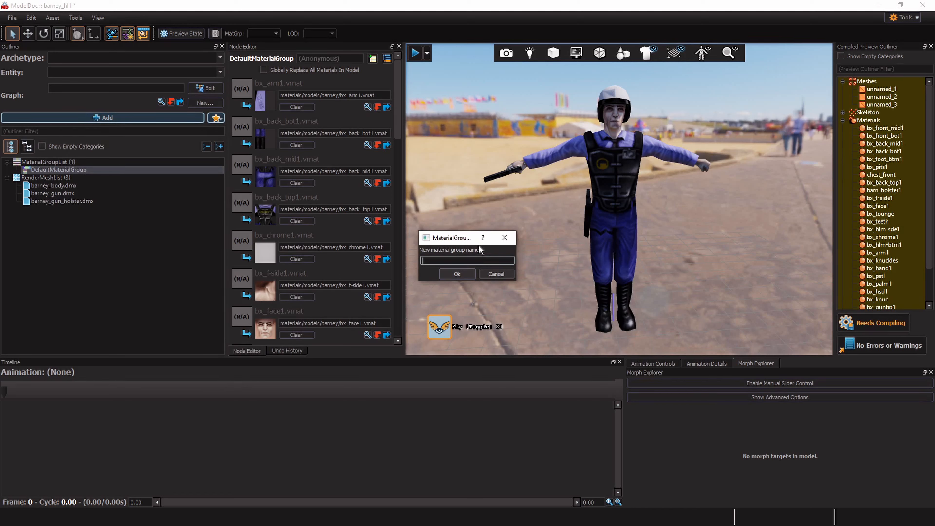
pyautogui.write('Injured')
pyautogui.click(457, 272)
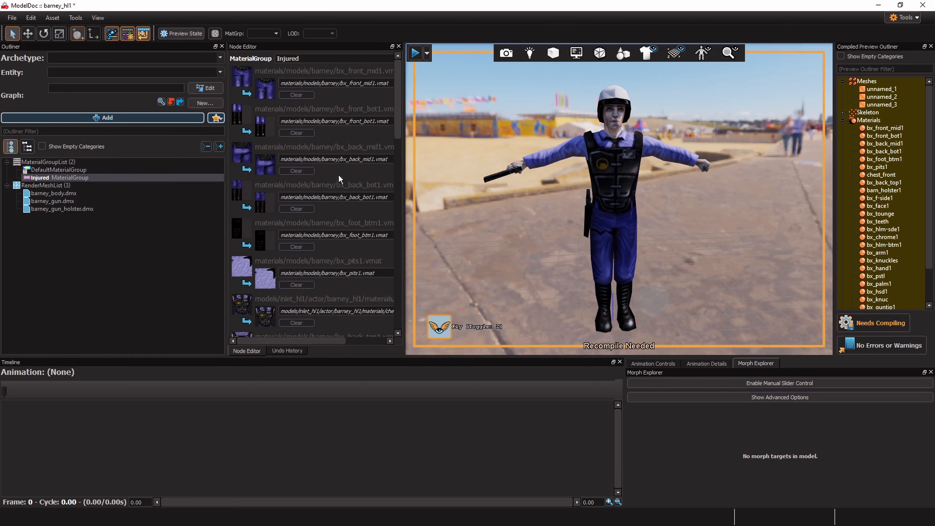
pyautogui.click(880, 323)
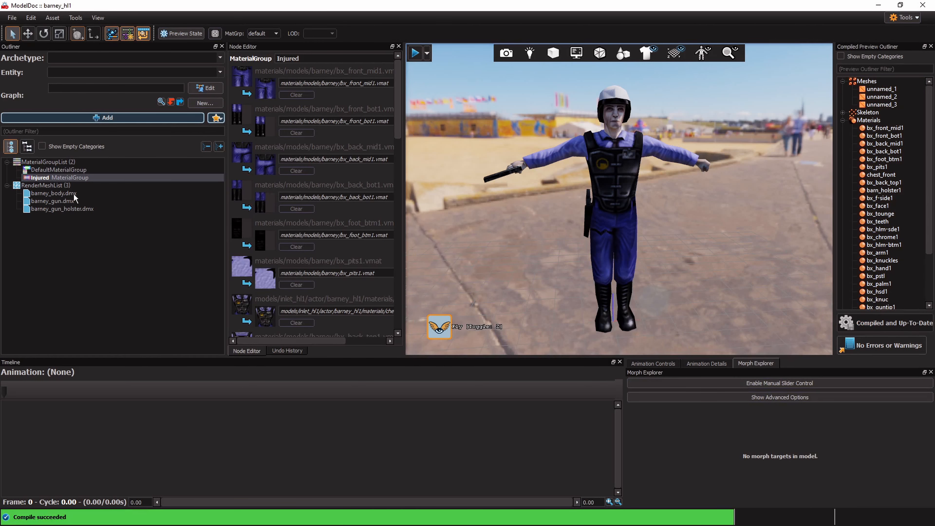
# Widen the Node Editor and assign bx_front_top(blood)1.vmat as the replacement for chest_front.vmat in the Injured group
pyautogui.click(84, 170)
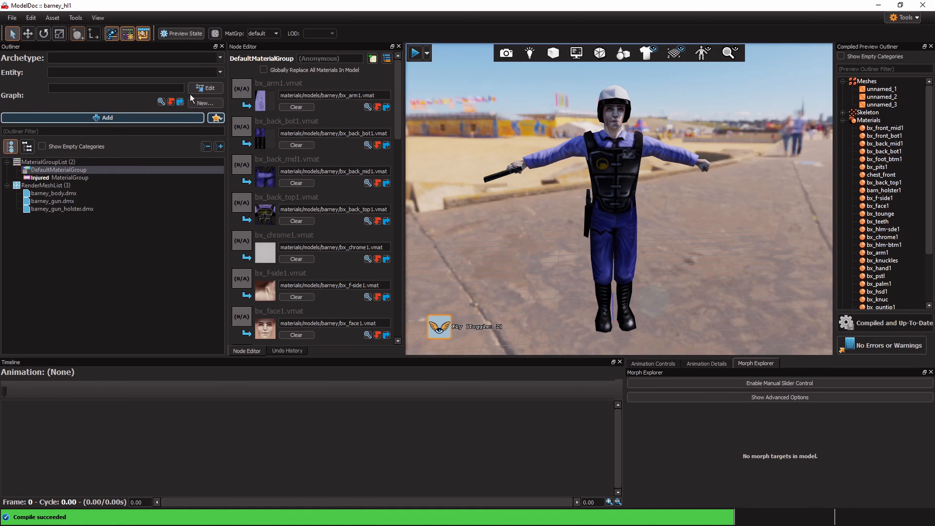
pyautogui.moveTo(398, 116); pyautogui.dragTo(408, 86)
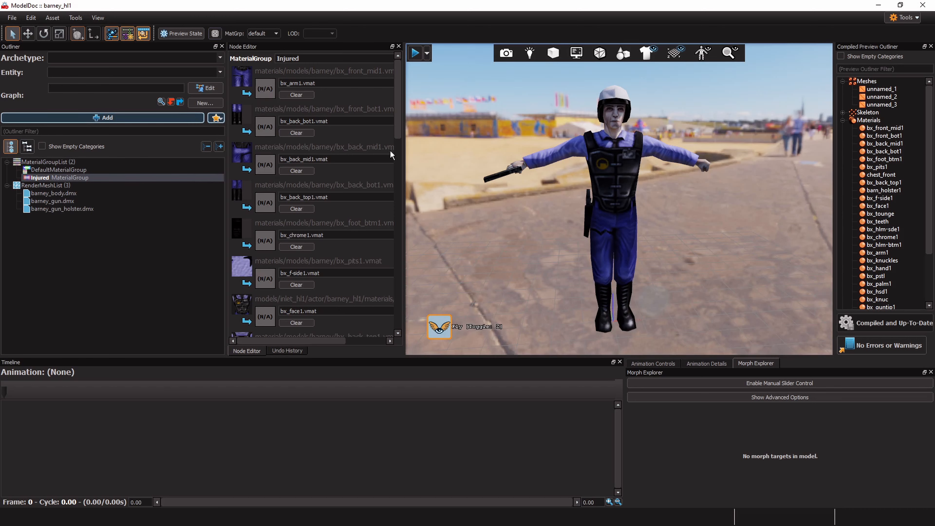
pyautogui.moveTo(405, 158); pyautogui.dragTo(480, 158)
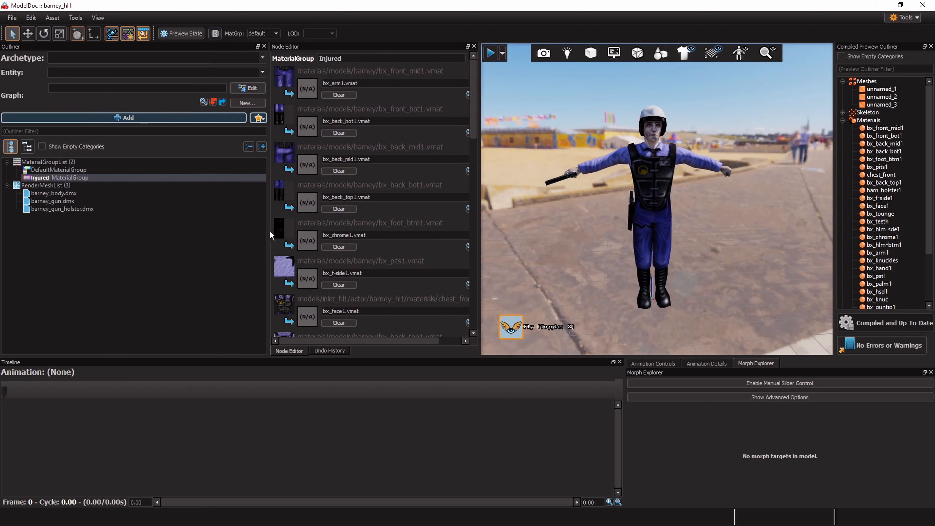
pyautogui.moveTo(269, 233); pyautogui.dragTo(184, 238)
pyautogui.scroll(-1, 200, 241)
pyautogui.scroll(-2, 263, 207)
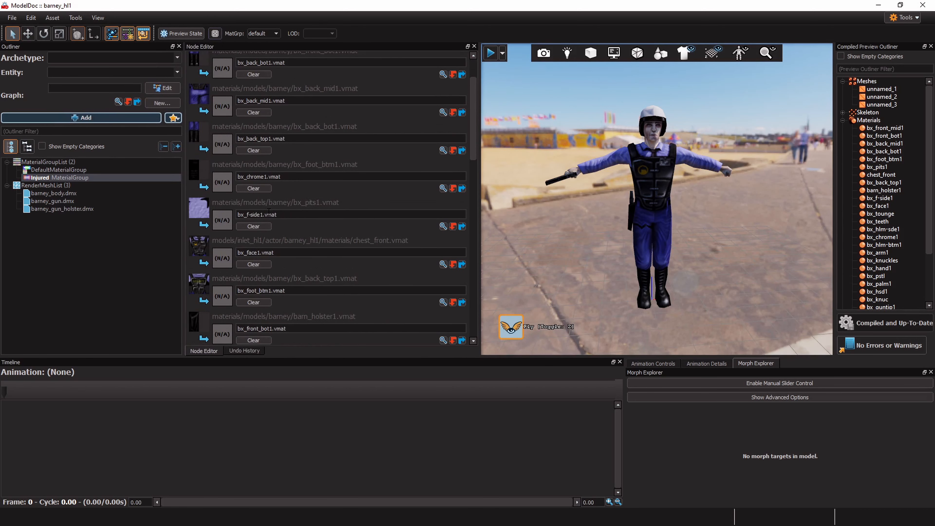
pyautogui.click(443, 234)
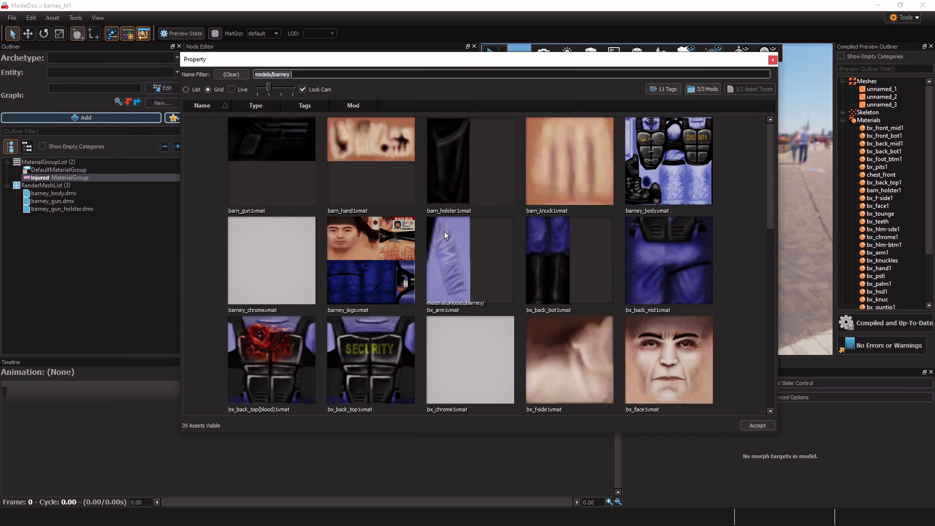
pyautogui.scroll(-2, 590, 182)
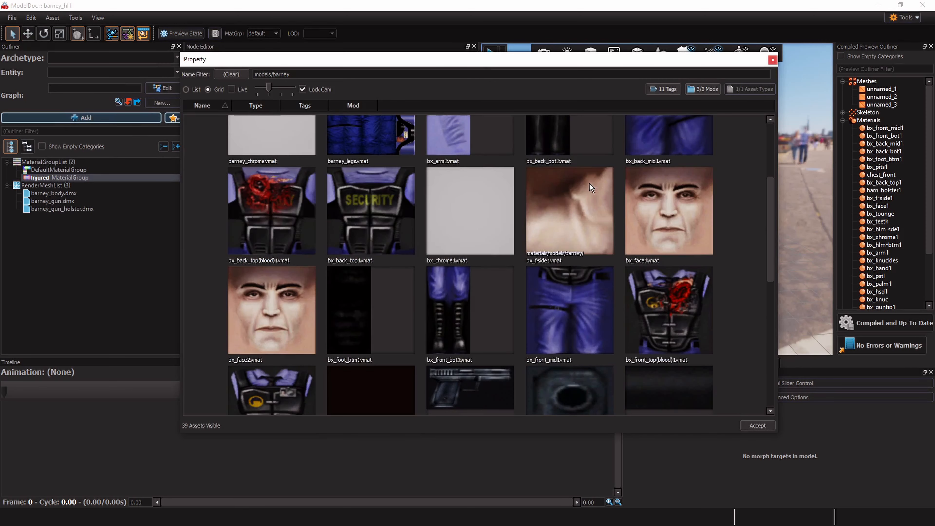
pyautogui.doubleClick(679, 303)
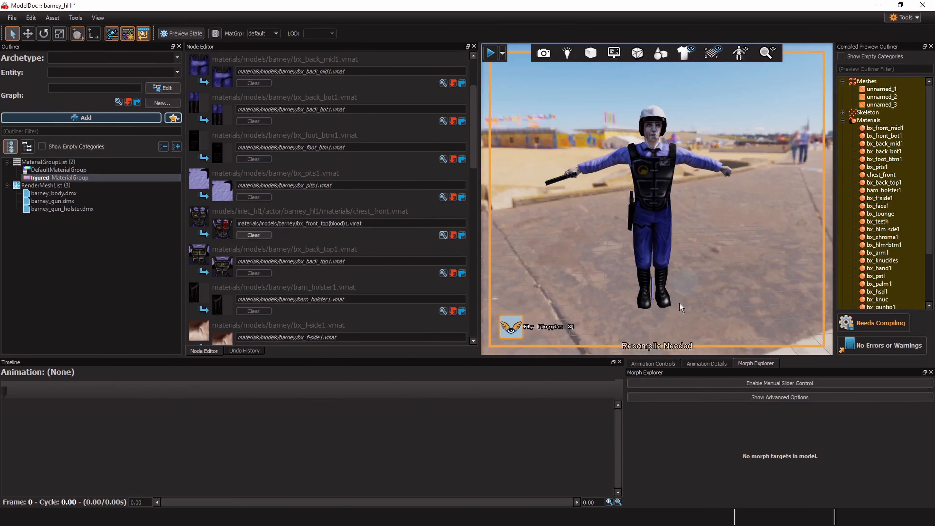
# Replace bx_back_top1.vmat with bx_back_top(blood)1.vmat in the Injured group, then save and recompile the model
pyautogui.click(443, 273)
pyautogui.scroll(-2, 320, 277)
pyautogui.doubleClick(267, 232)
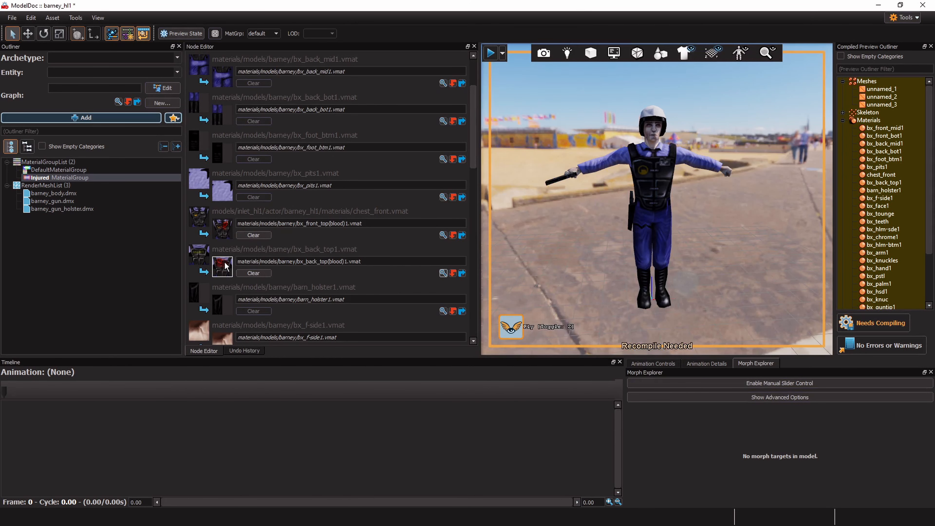
pyautogui.scroll(3, 227, 111)
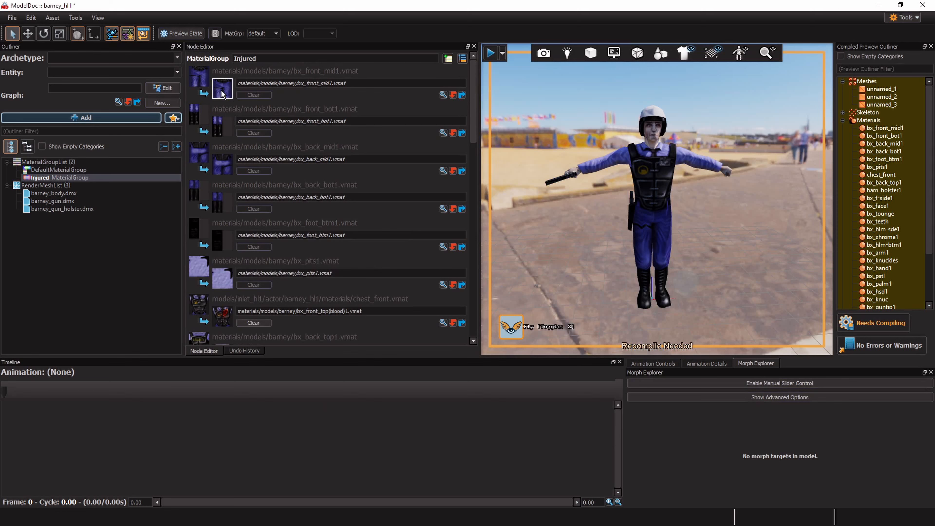
pyautogui.scroll(-6, 213, 118)
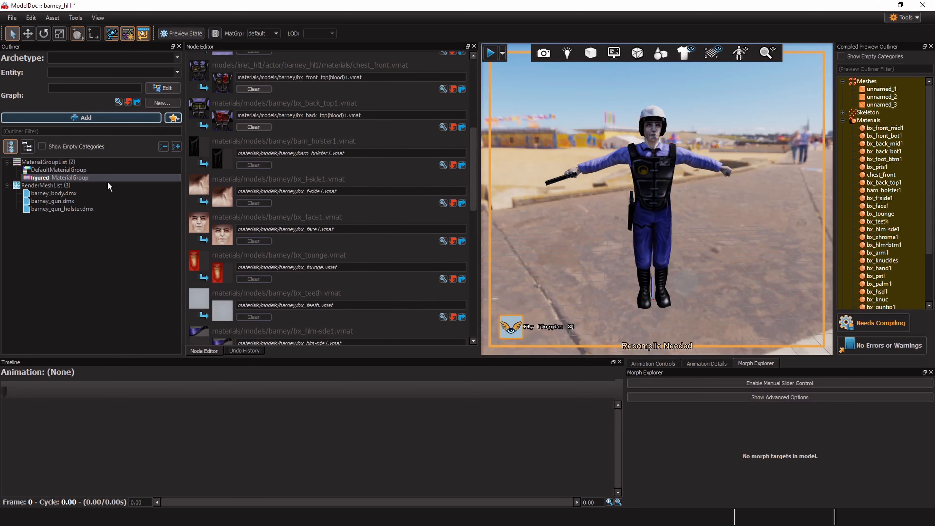
pyautogui.hotkey('ctrl', 's')
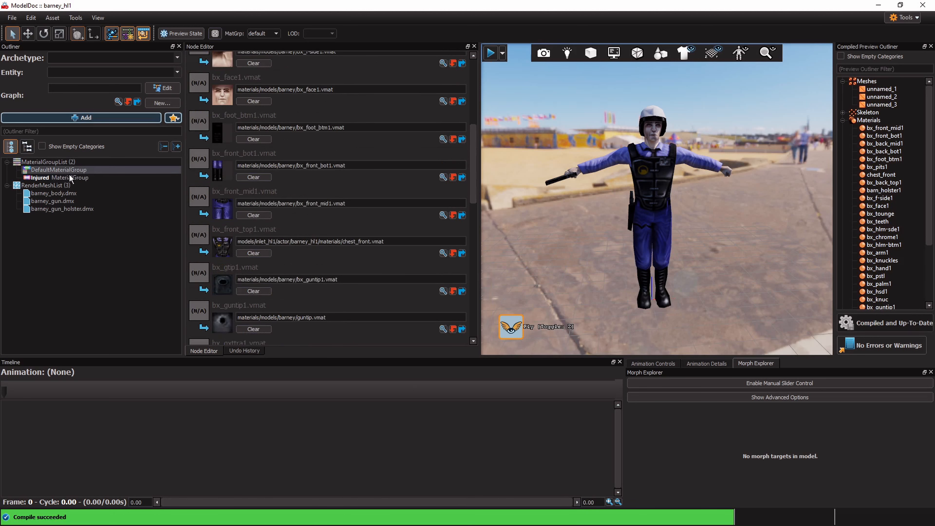
pyautogui.click(72, 177)
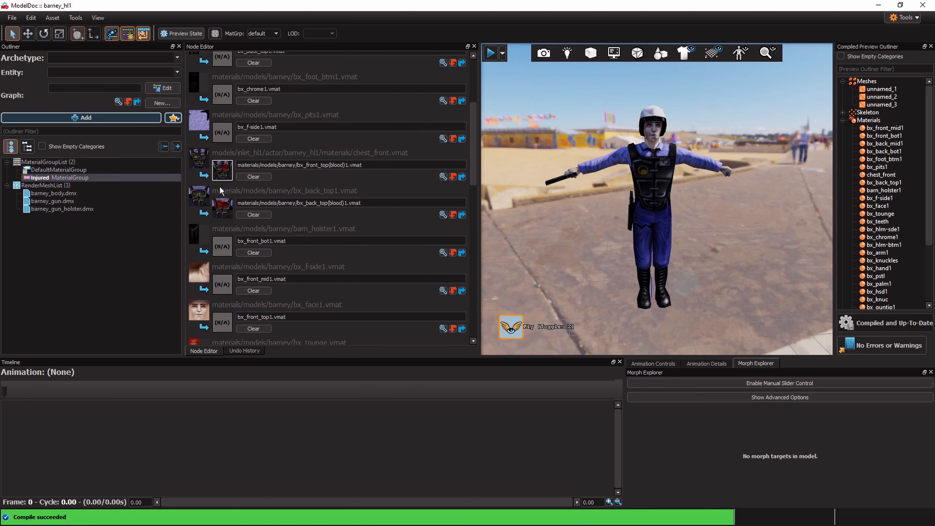
# Compare the default and Injured material groups on the previewed model, checking both the front and the back of the vest
pyautogui.click(842, 120)
pyautogui.click(875, 135)
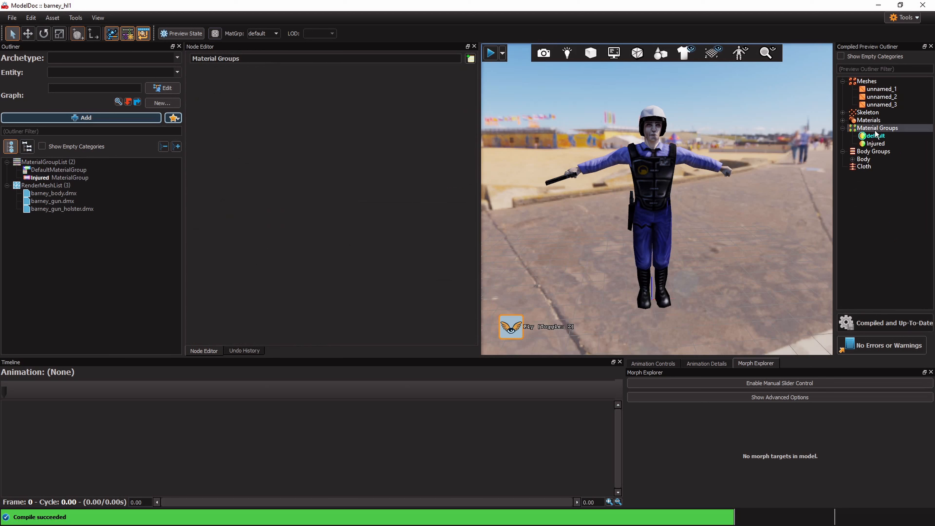
pyautogui.click(880, 145)
pyautogui.press('w')
pyautogui.moveTo(695, 177); pyautogui.dragTo(645, 139, button='right')
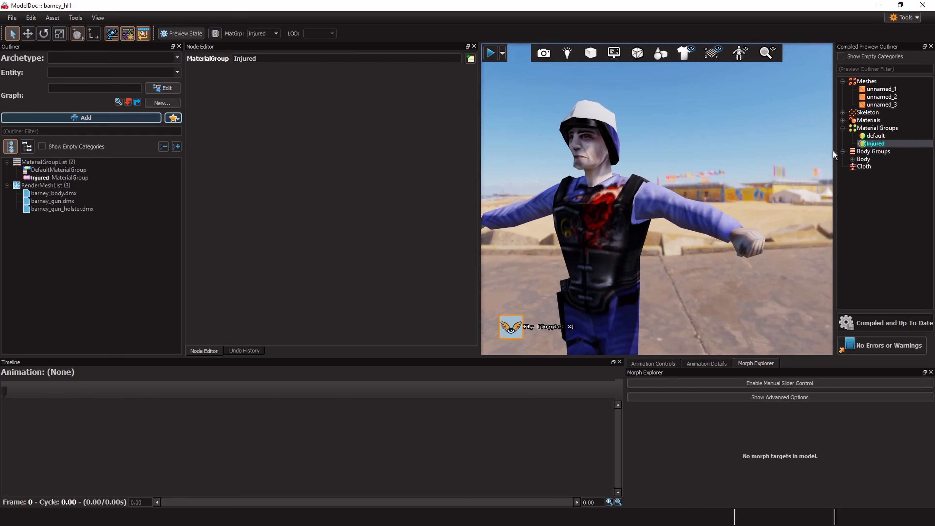
pyautogui.click(872, 137)
pyautogui.click(876, 144)
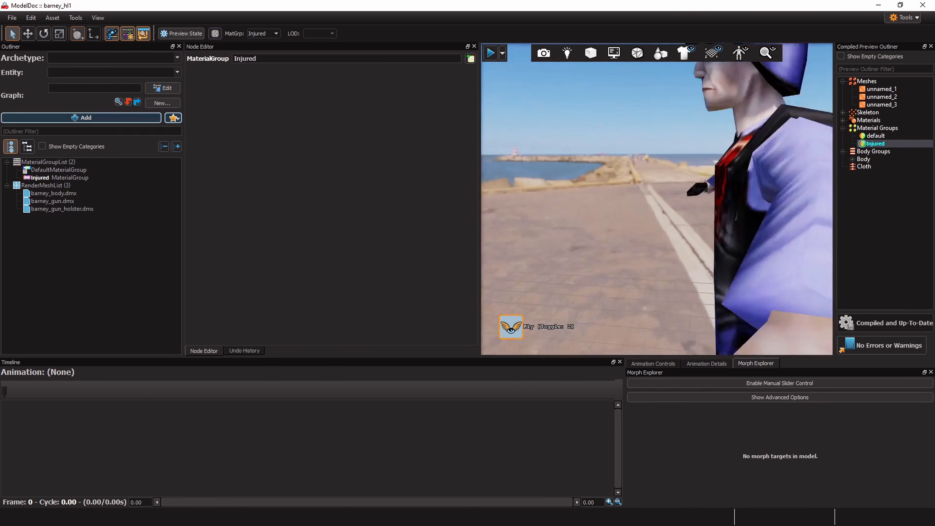
pyautogui.click(878, 137)
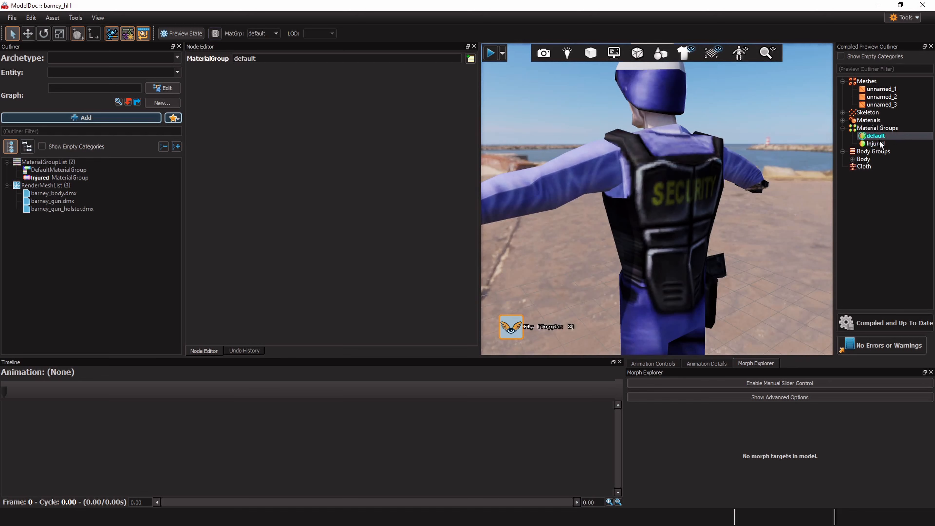
pyautogui.click(879, 143)
pyautogui.click(879, 136)
pyautogui.click(874, 143)
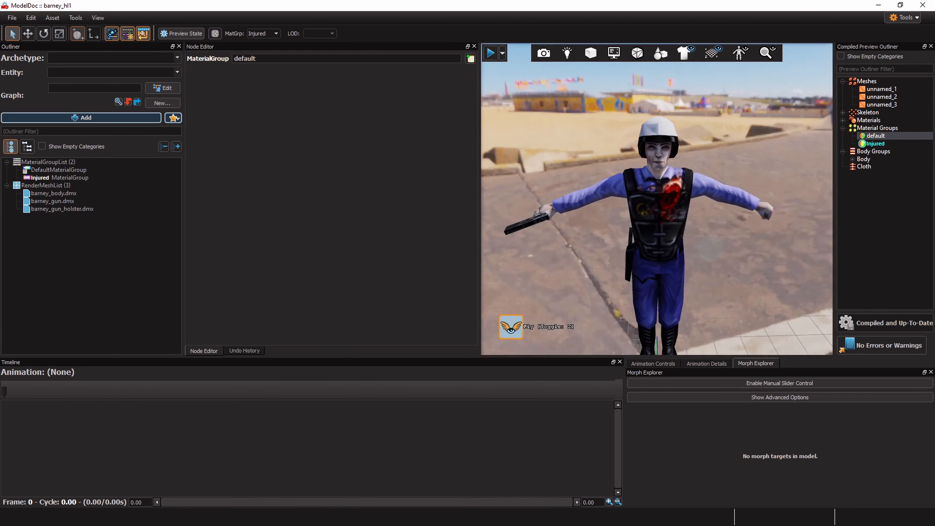
pyautogui.click(875, 136)
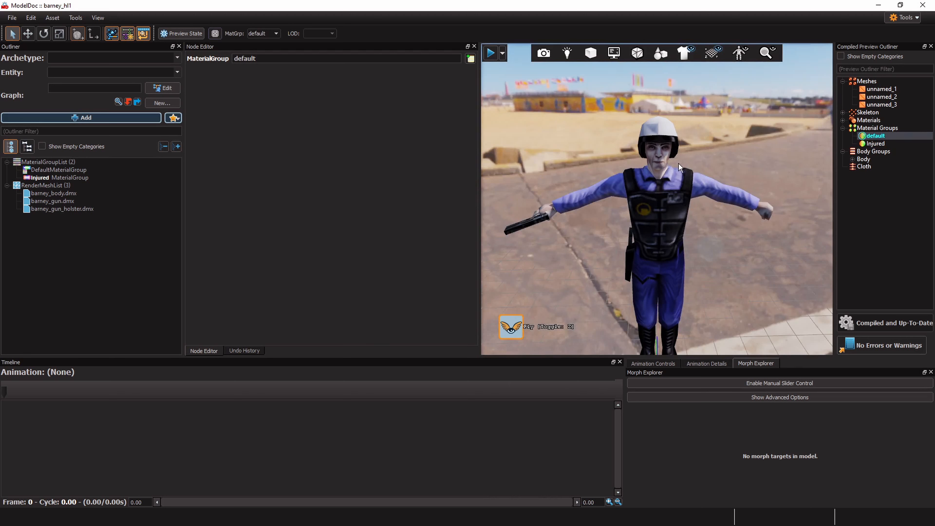
pyautogui.moveTo(679, 164); pyautogui.dragTo(662, 179)
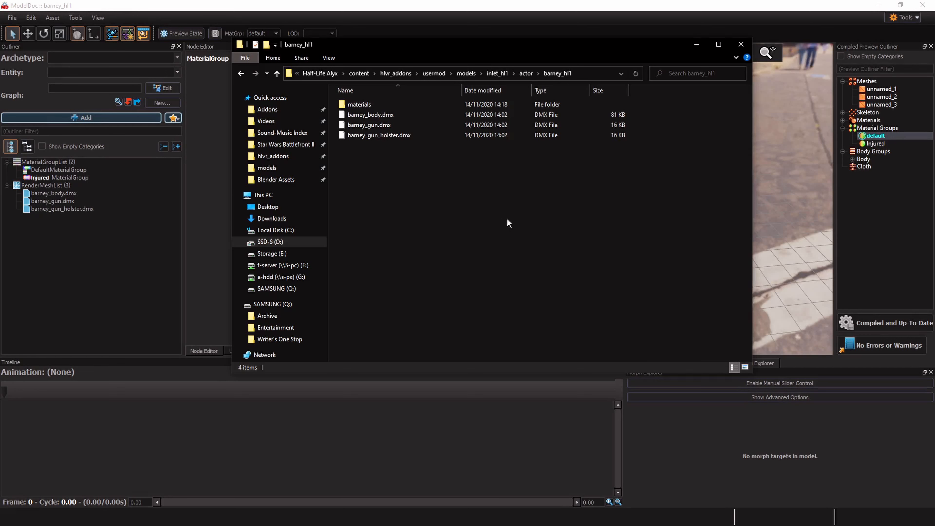
# Switch to File Explorer, create a folder named "animations" inside barney_hl1 and open it
pyautogui.moveTo(539, 53); pyautogui.dragTo(526, 77)
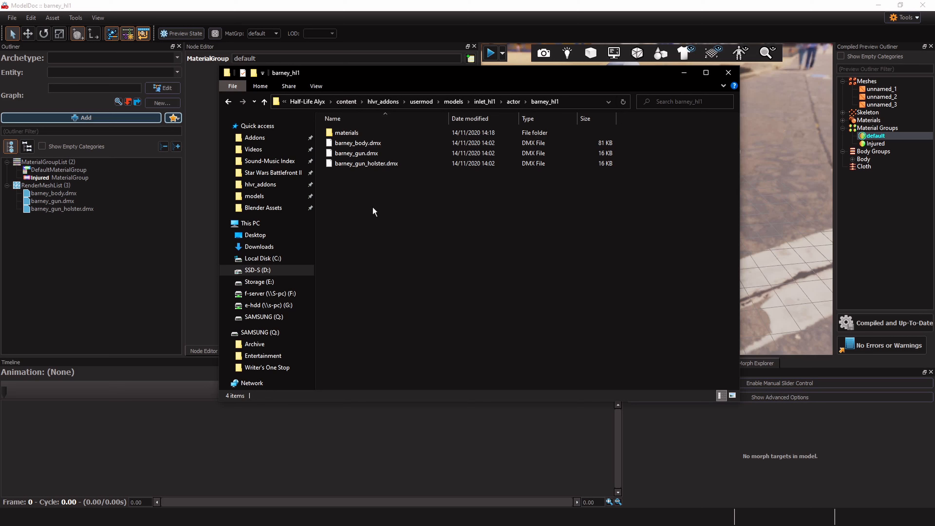
pyautogui.hotkey('ctrl', 'shift', 'n')
pyautogui.write('animatio')
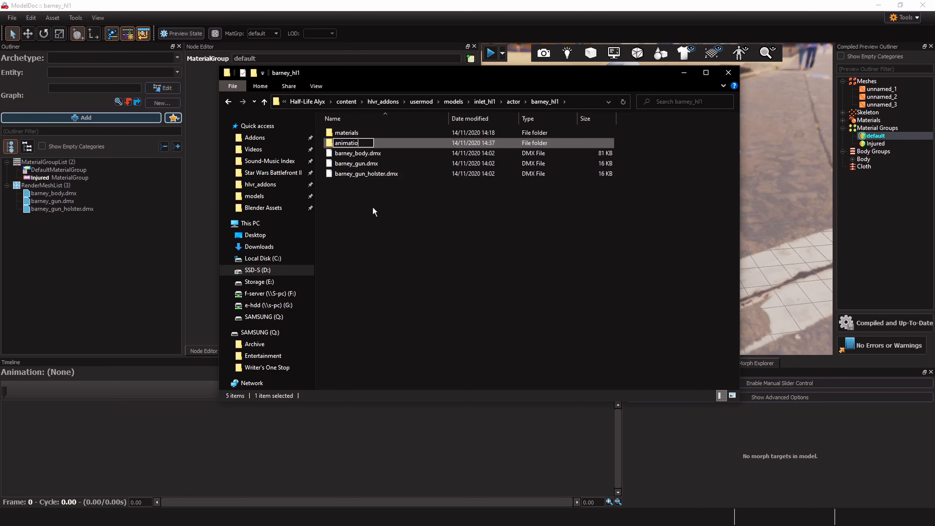
pyautogui.write('ns')
pyautogui.press('Return')
pyautogui.press('Return')
# Select the full path of the new animations folder and switch to Blender, showing the Barney model up close
pyautogui.click(578, 103)
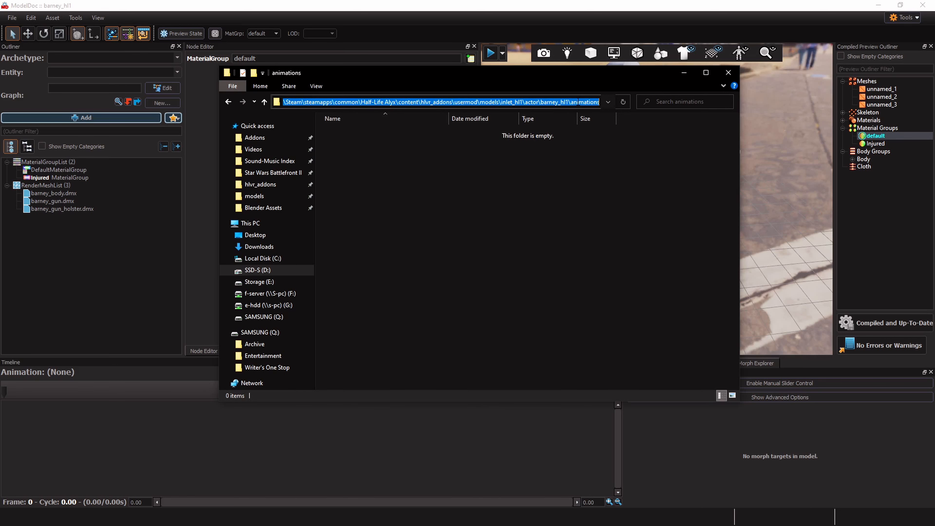
pyautogui.hotkey('alt', 'Tab')
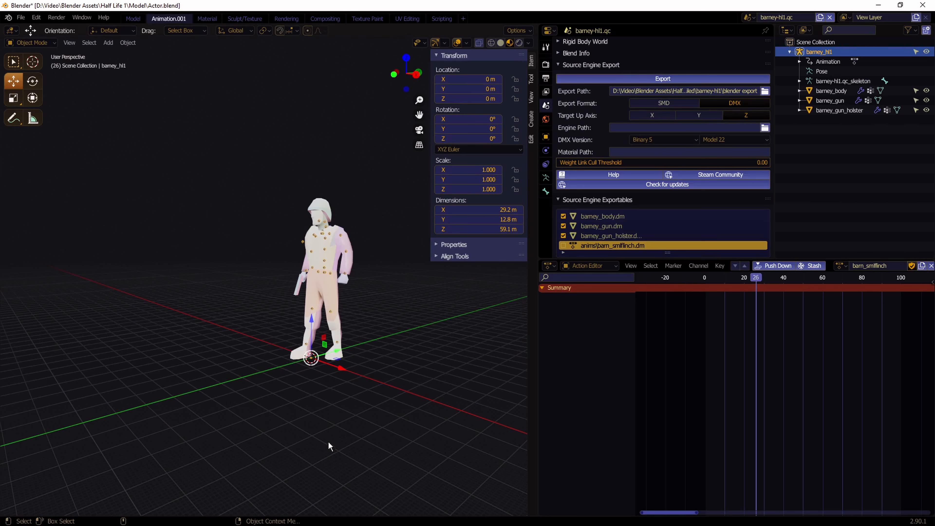
pyautogui.scroll(3, 370, 255)
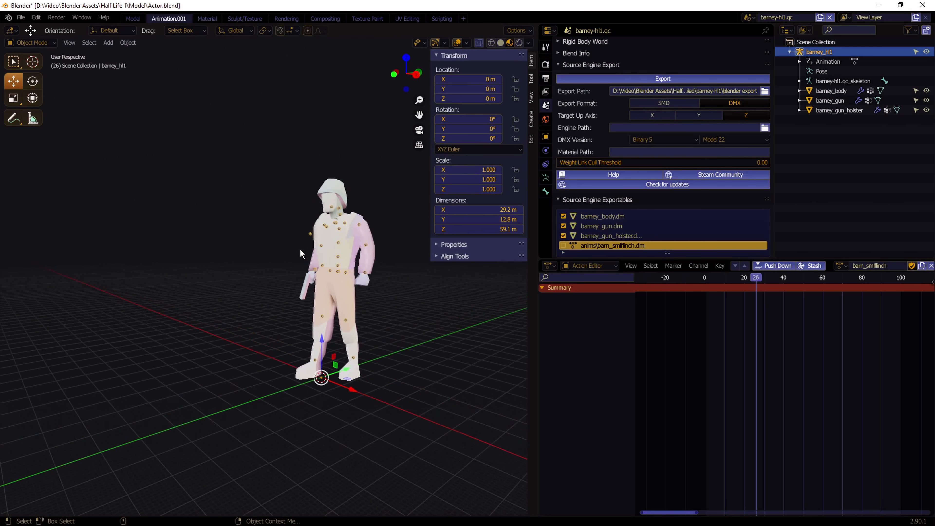
# Find the idle actions, assign barn_idle1 to the Barney armature and play it briefly as a preview
pyautogui.click(841, 266)
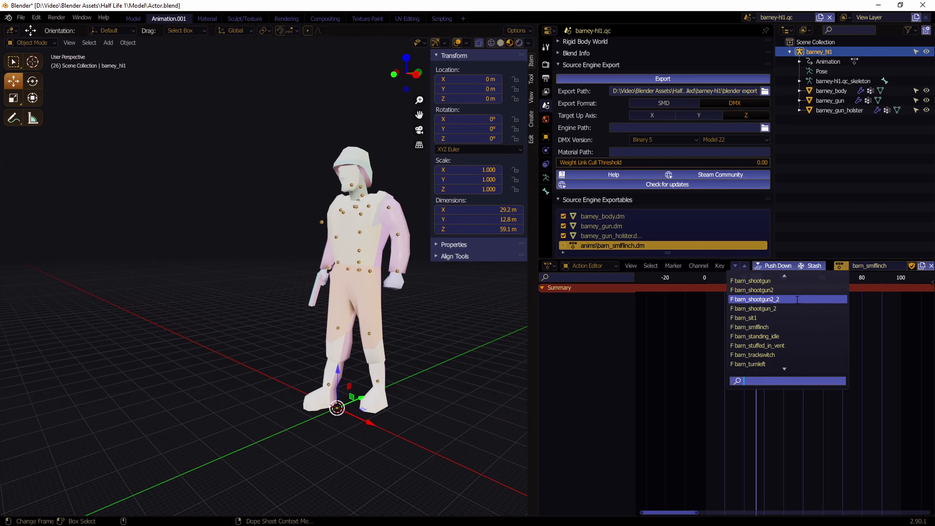
pyautogui.write('idle')
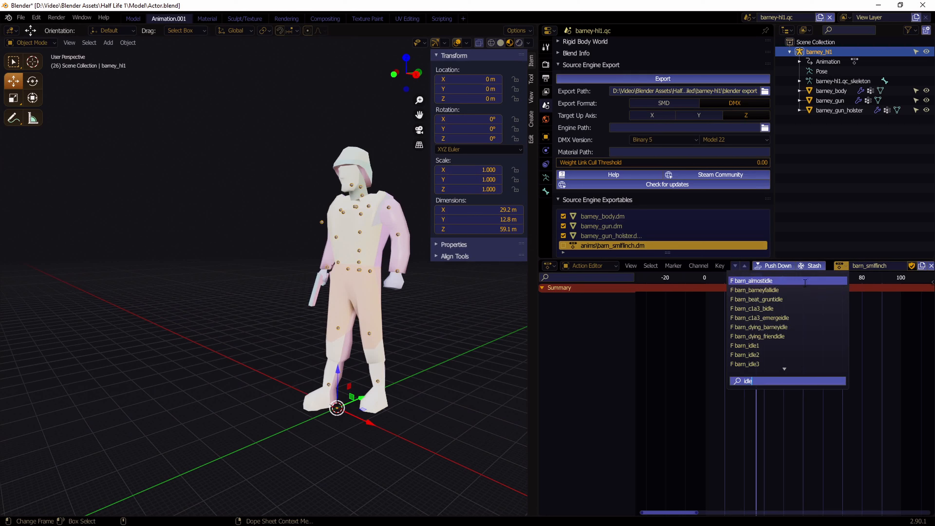
pyautogui.click(792, 345)
pyautogui.press('space')
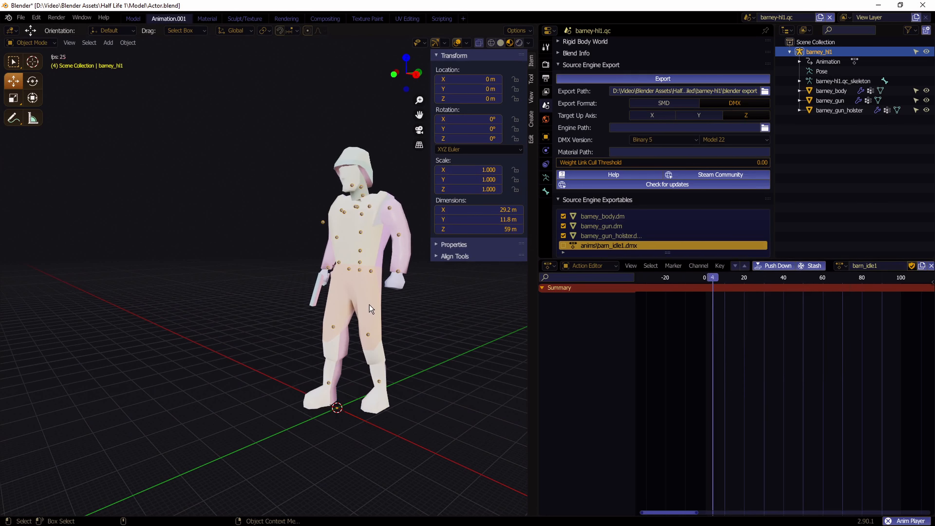
pyautogui.press('Escape')
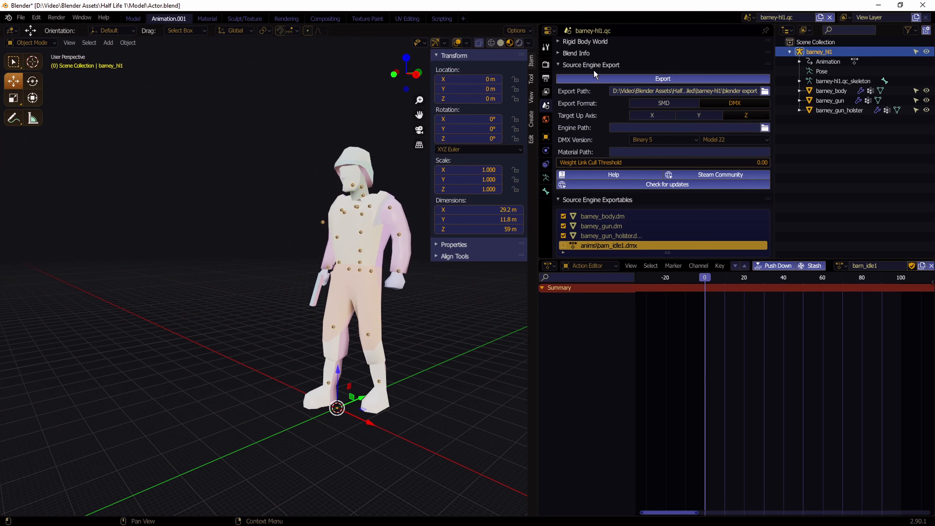
# Set the export format to SMD, exclude the three Barney meshes and export only the barn_idle1 animation
pyautogui.click(666, 104)
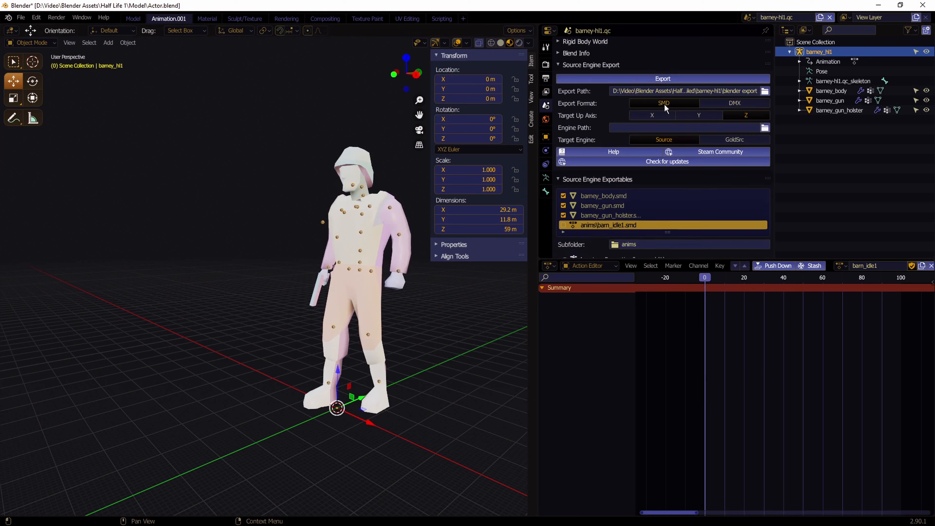
pyautogui.scroll(-2, 578, 177)
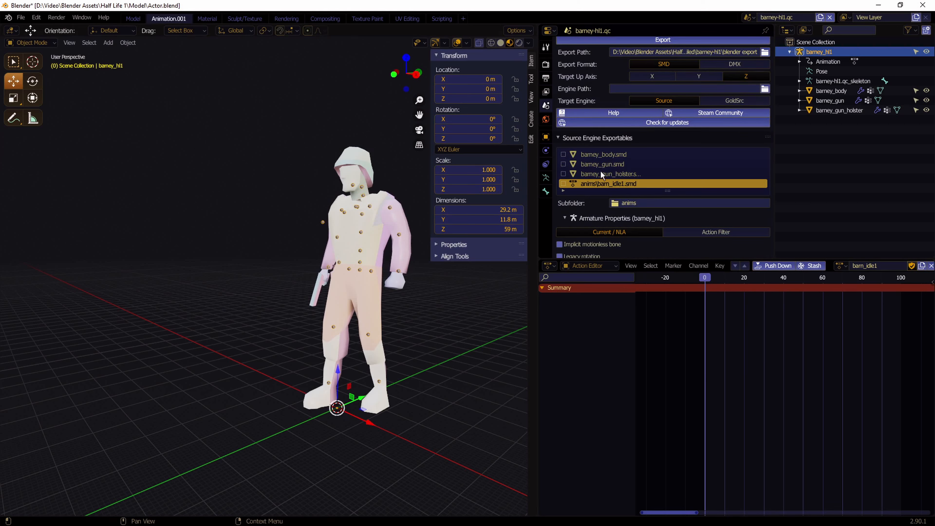
pyautogui.scroll(2, 607, 171)
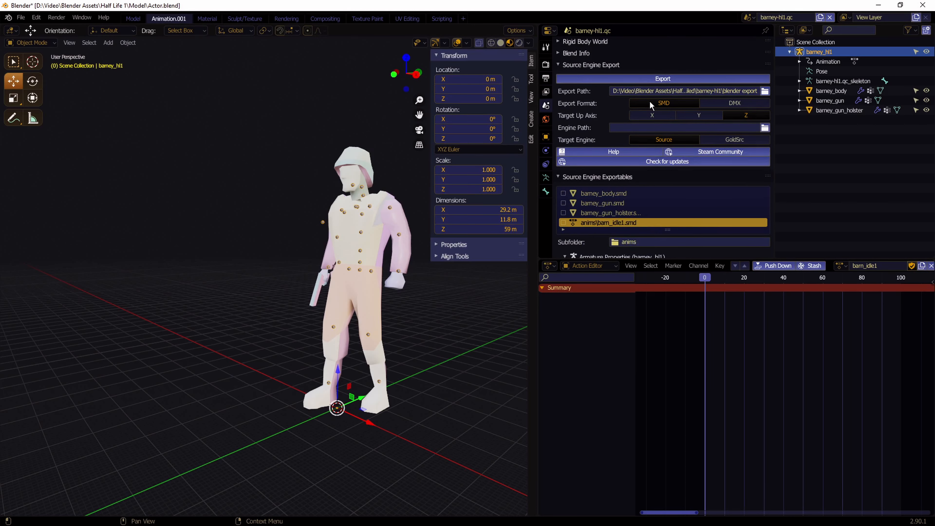
pyautogui.scroll(-4, 644, 161)
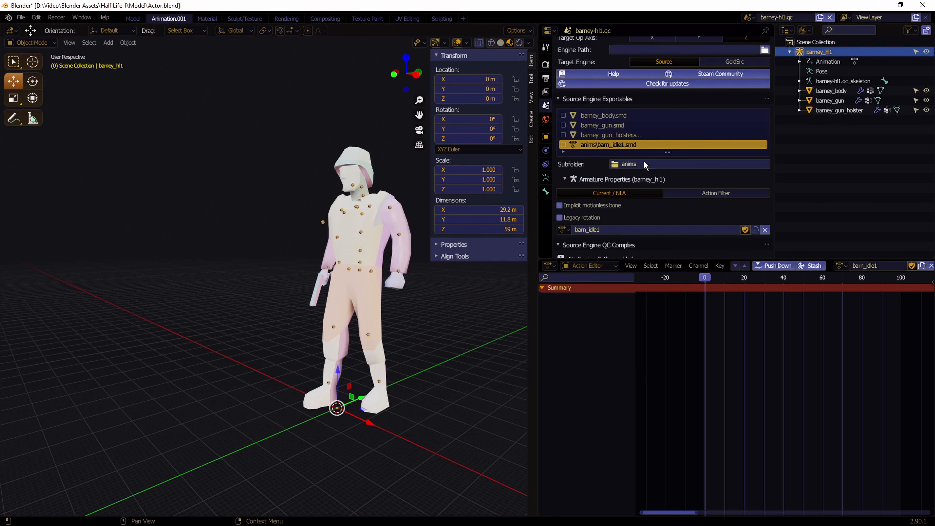
pyautogui.click(564, 145)
pyautogui.scroll(4, 671, 150)
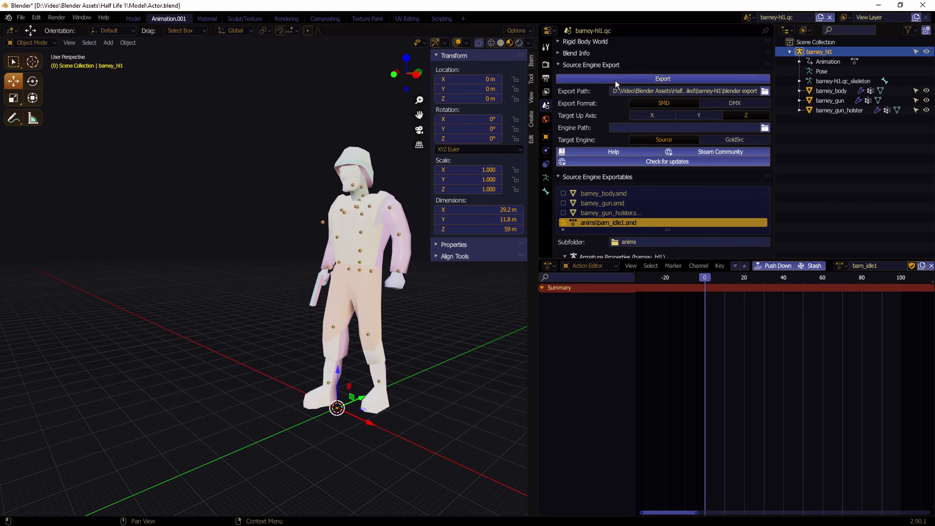
pyautogui.click(616, 81)
pyautogui.click(589, 91)
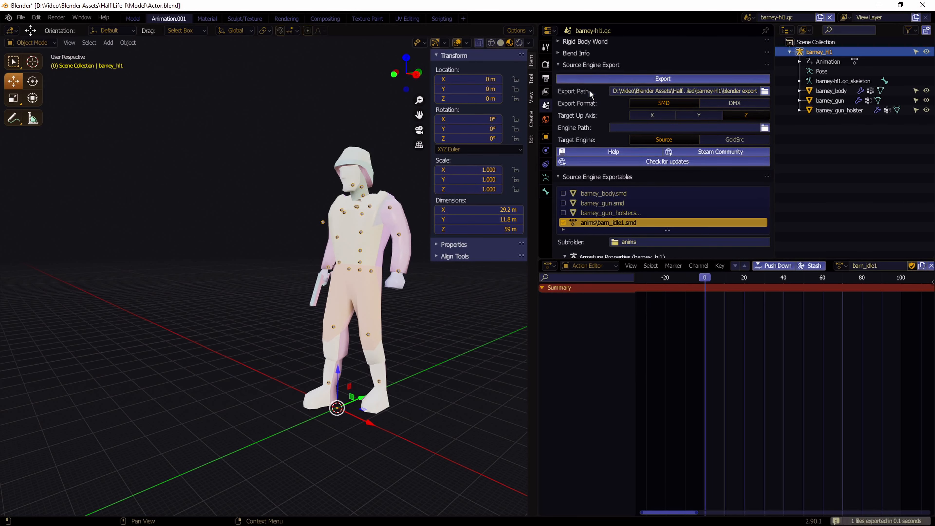
# Preview the barn_idle2 and barn_idle4 actions on the armature, scrubbing the timeline to frame 6
pyautogui.click(841, 265)
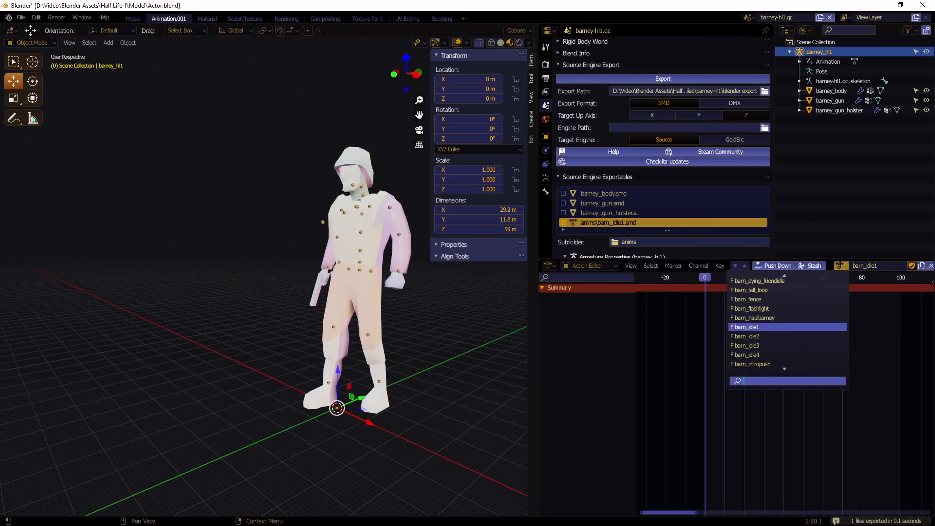
pyautogui.click(760, 336)
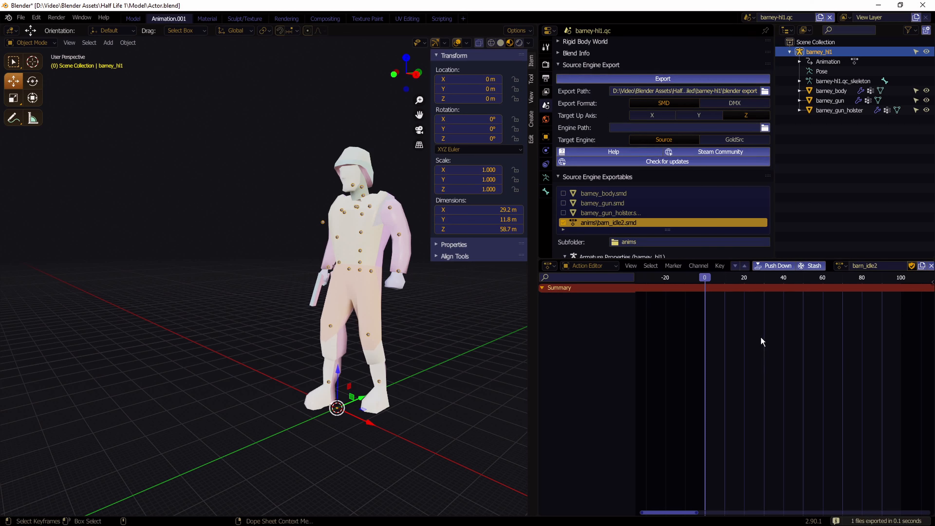
pyautogui.click(843, 265)
pyautogui.click(778, 346)
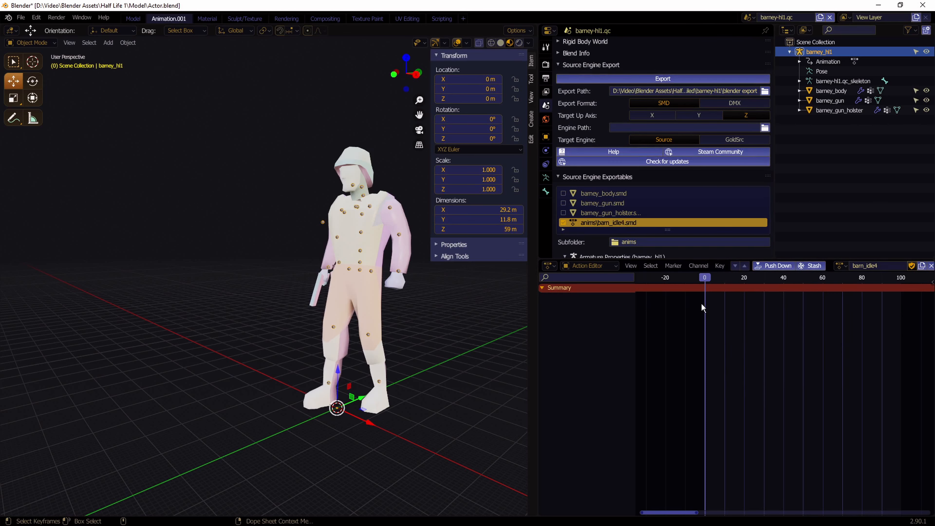
pyautogui.click(708, 279)
pyautogui.moveTo(710, 282)
pyautogui.mouseDown()
pyautogui.moveTo(775, 288)
pyautogui.moveTo(716, 289)
pyautogui.moveTo(746, 288)
pyautogui.moveTo(711, 281)
pyautogui.moveTo(765, 278)
pyautogui.moveTo(717, 279)
pyautogui.mouseUp()
# Assign the barn_idle3 action to the armature and export it with the scene export
pyautogui.click(841, 266)
pyautogui.click(762, 318)
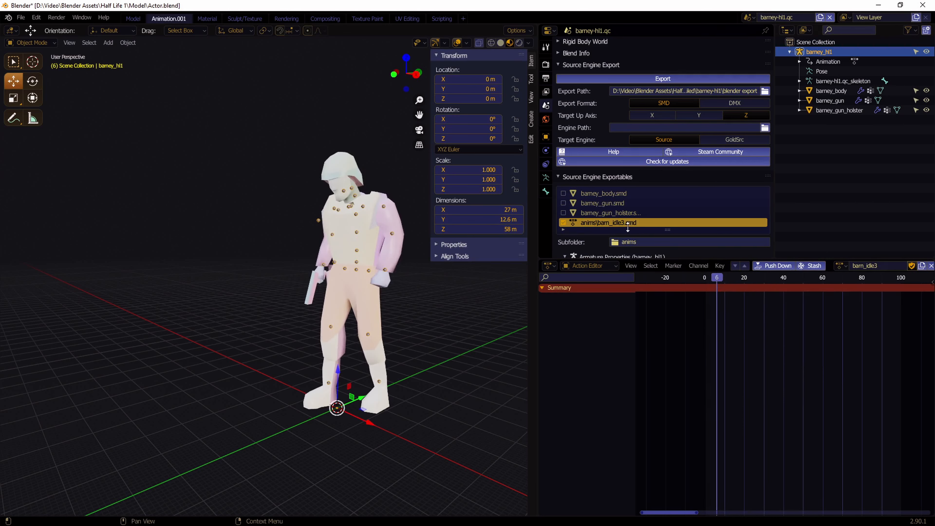
pyautogui.click(681, 80)
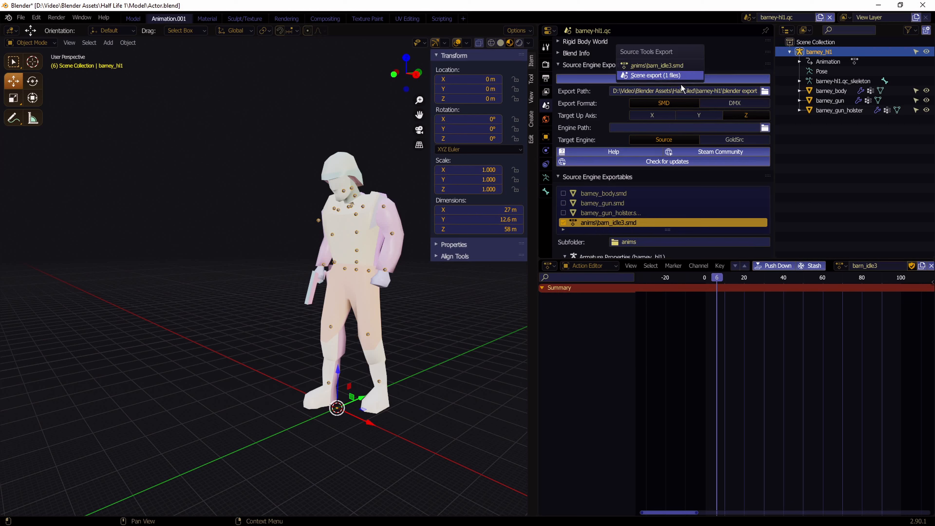
pyautogui.click(653, 77)
# Assign the barn_draw action to the armature, scrub back to frame 0 and export the animation as SMD
pyautogui.click(841, 266)
pyautogui.write('draw')
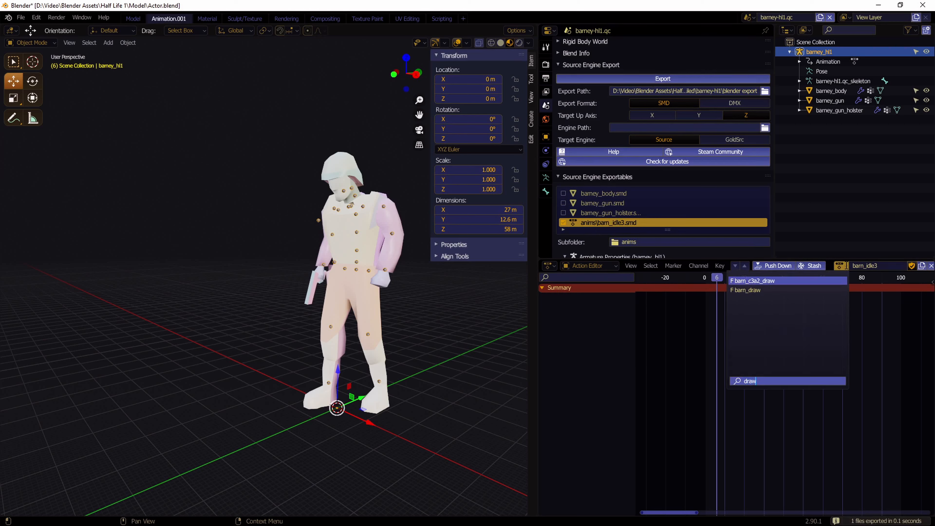
pyautogui.click(746, 290)
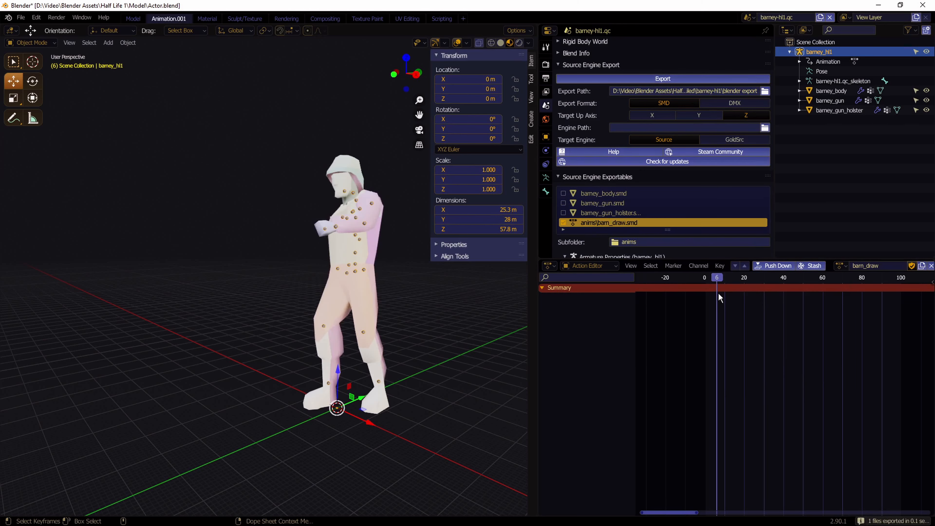
pyautogui.moveTo(704, 278)
pyautogui.mouseDown()
pyautogui.moveTo(749, 279)
pyautogui.moveTo(705, 279)
pyautogui.mouseUp()
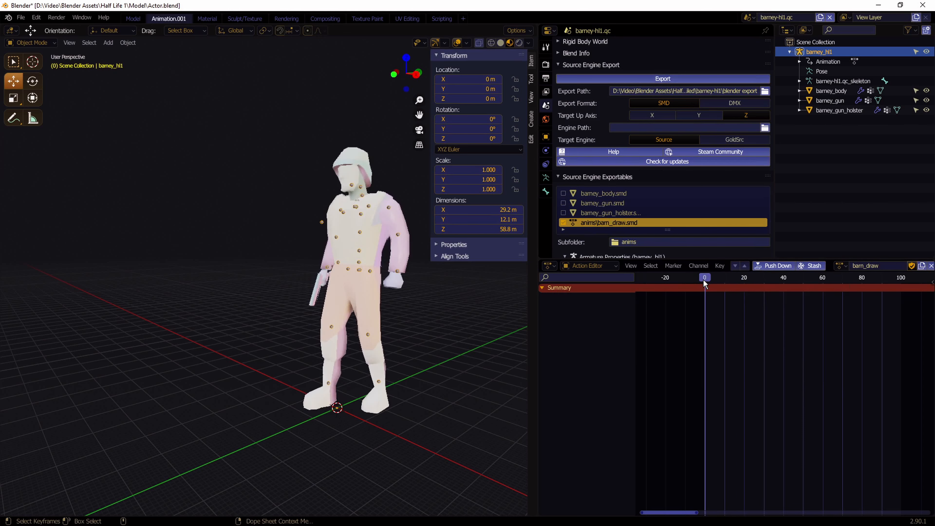
pyautogui.click(680, 81)
pyautogui.press('Return')
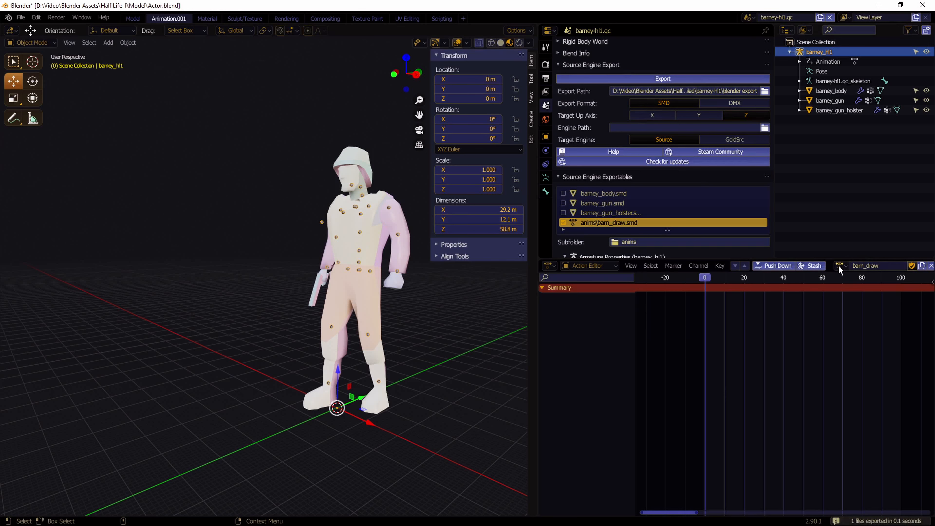
# Assign the barn_walk action to the armature, scrub through it to frame 35 and export the animation as SMD
pyautogui.click(840, 265)
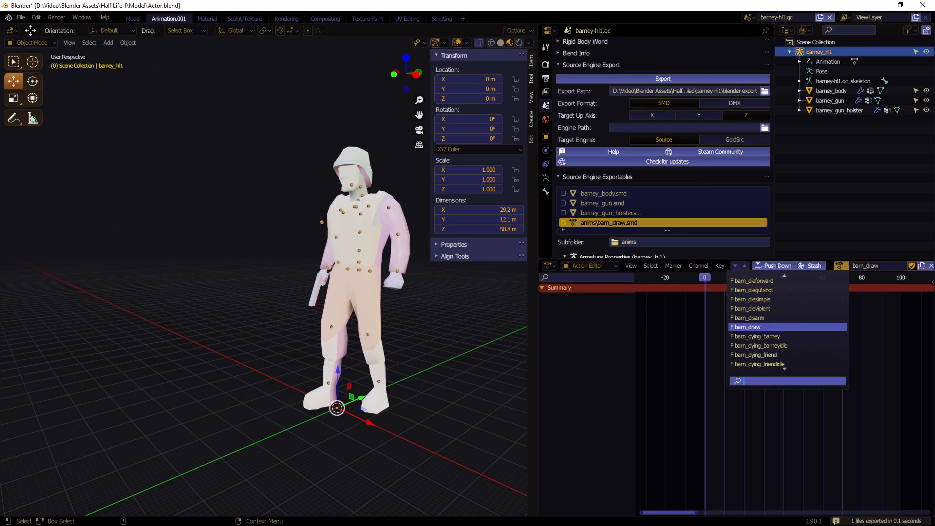
pyautogui.write('walk')
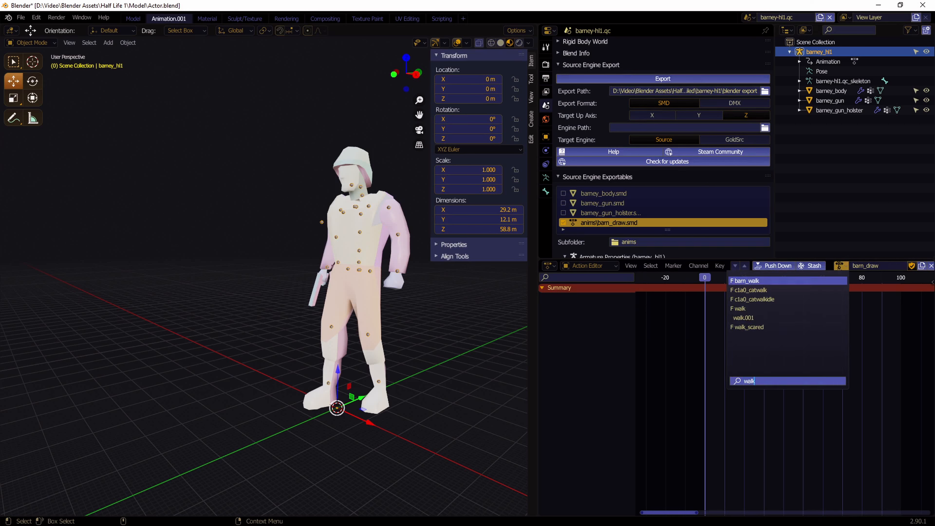
pyautogui.click(773, 281)
pyautogui.moveTo(706, 279); pyautogui.dragTo(775, 288)
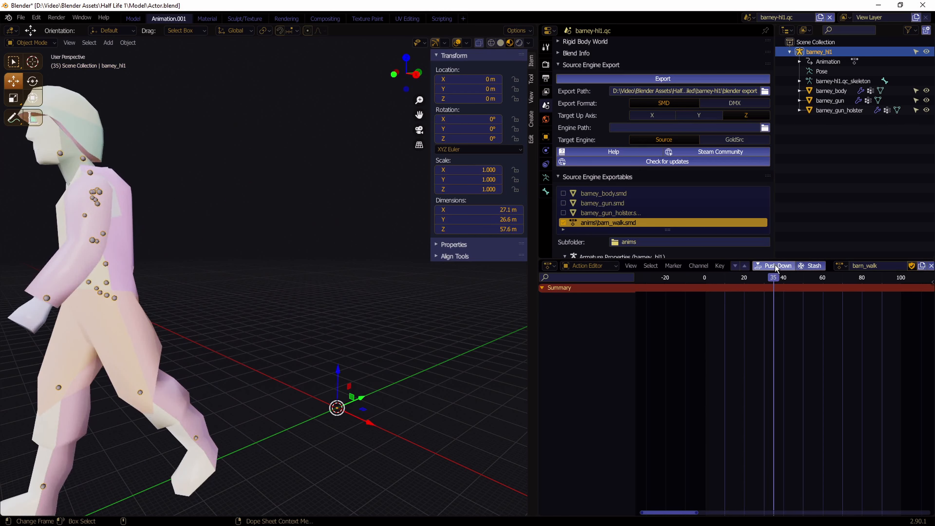
pyautogui.click(656, 79)
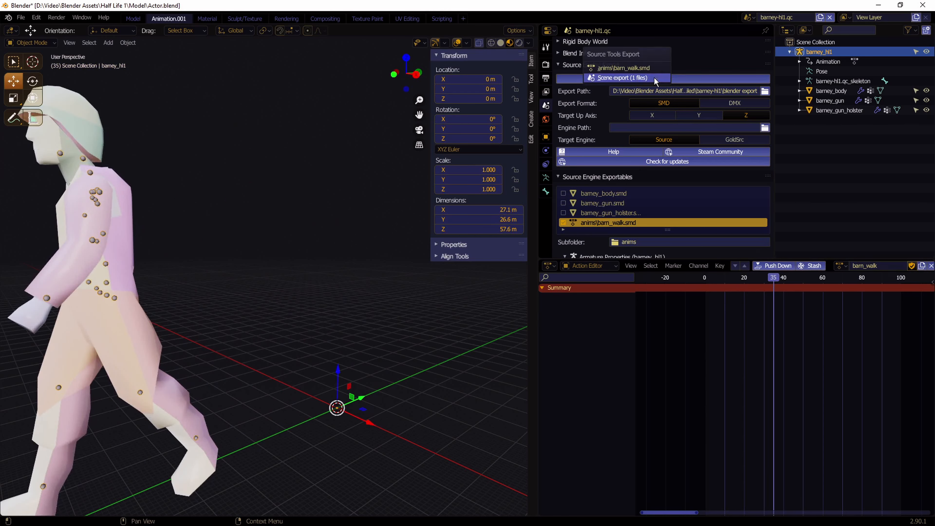
pyautogui.click(636, 83)
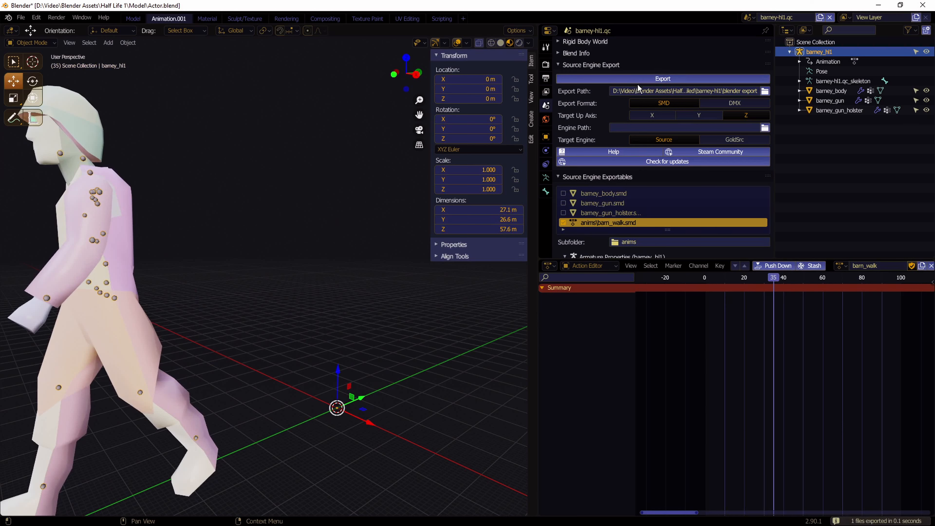
# Copy the Source Engine export path and open that blender export folder in File Explorer
pyautogui.click(647, 92)
pyautogui.hotkey('alt', 'Tab')
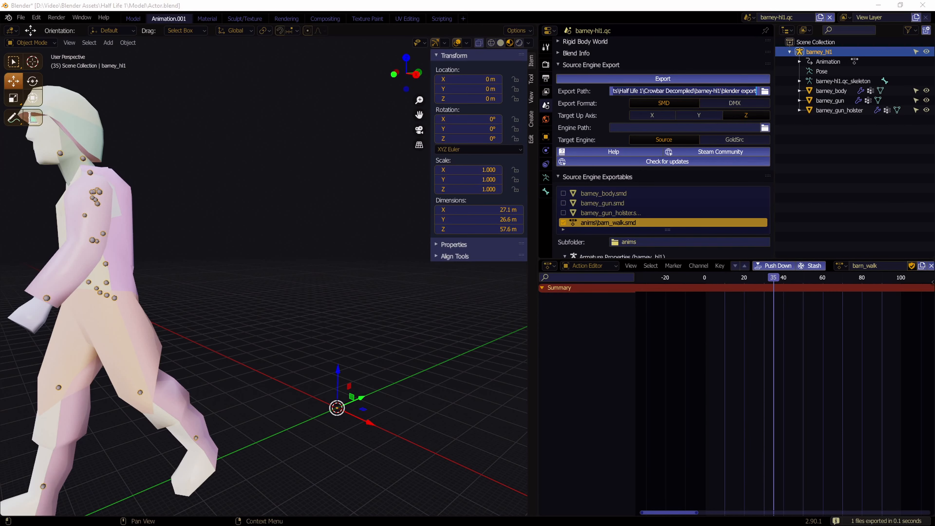
pyautogui.click(574, 105)
pyautogui.write('D:\\Video\\Blender Assets\\Half Life 1\\Crowbar Decompiled\\barney-hl1\\blender export')
pyautogui.press('Return')
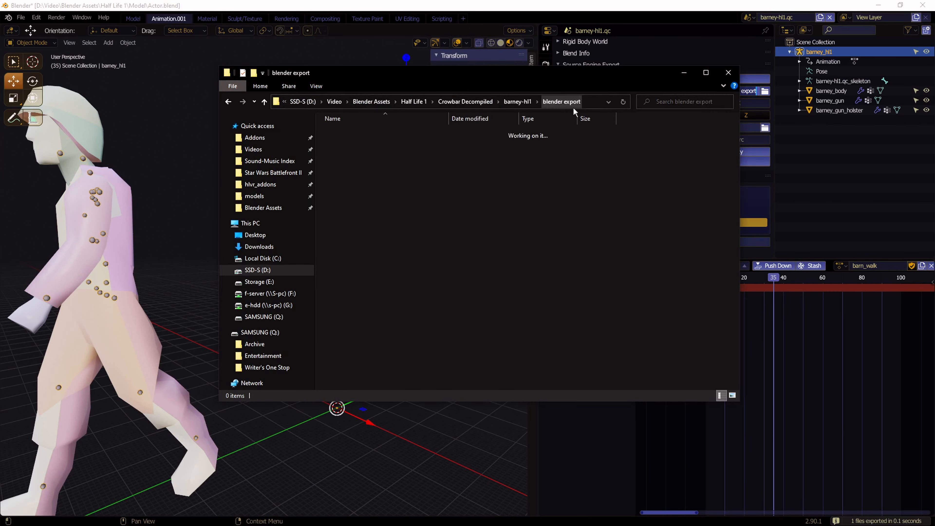
# Copy the four SMD files from the anims export folder into the addon's barney_hl1\animations folder
pyautogui.doubleClick(405, 138)
pyautogui.moveTo(482, 264); pyautogui.dragTo(354, 110)
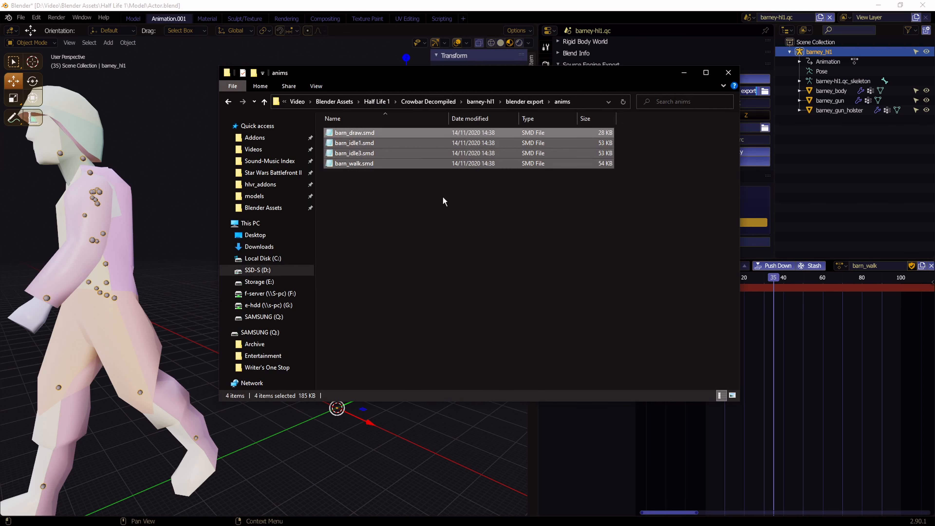
pyautogui.click(233, 102)
pyautogui.click(234, 102)
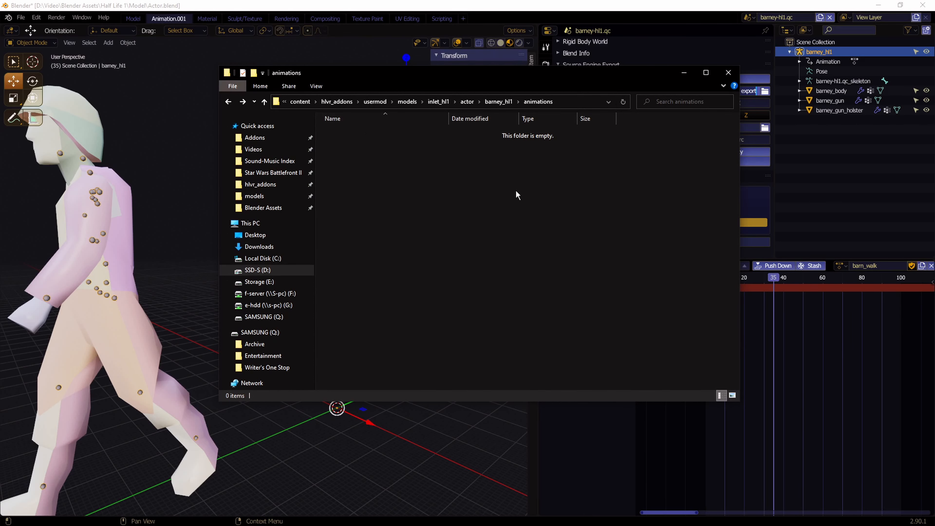
pyautogui.hotkey('ctrl', 'v')
# In ModelDoc, add barn_draw, barn_idle1, barn_idle3 and barn_walk from the animations folder as simple animations, accepting the suggested auto-markup
pyautogui.click(590, 102)
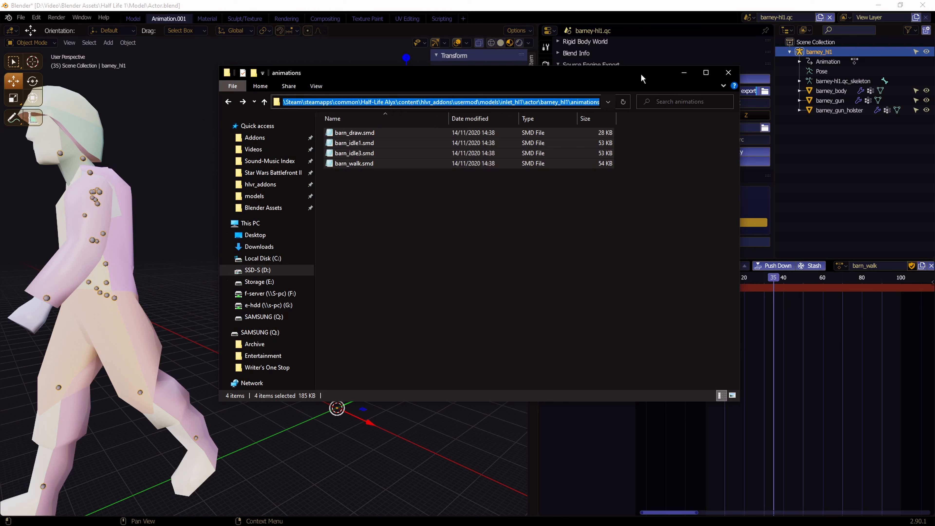
pyautogui.hotkey('alt', 'Tab')
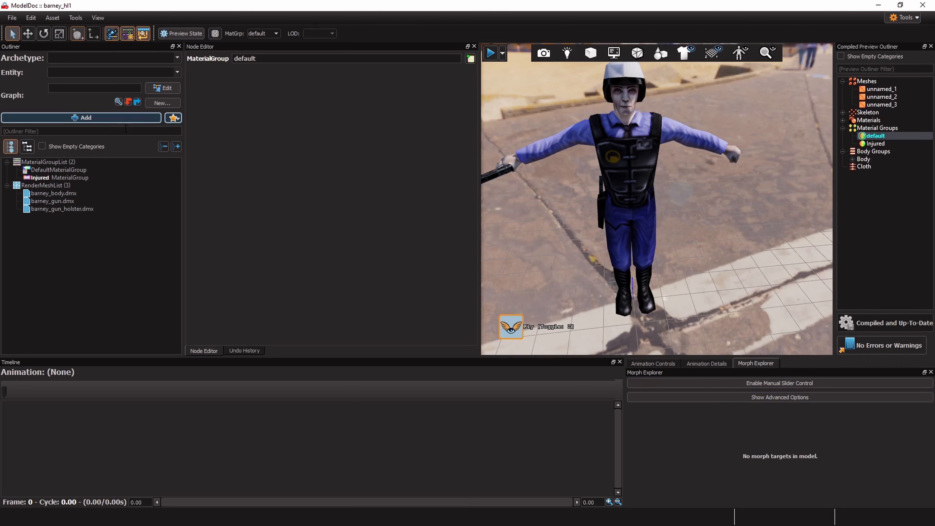
pyautogui.click(124, 121)
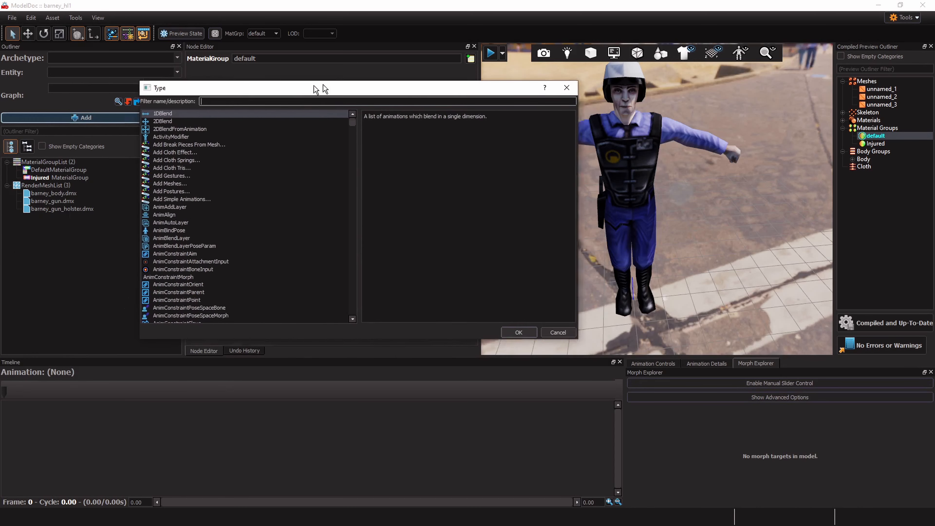
pyautogui.moveTo(318, 88); pyautogui.dragTo(363, 86)
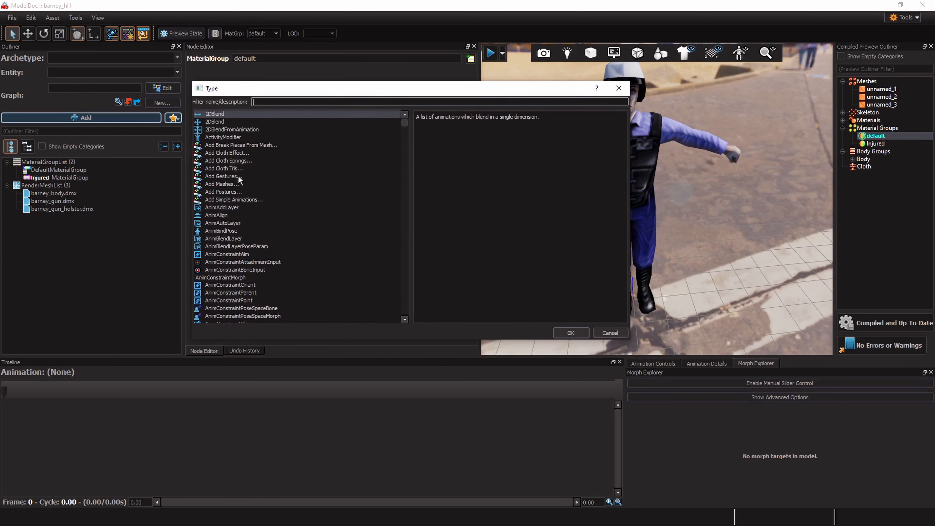
pyautogui.click(205, 201)
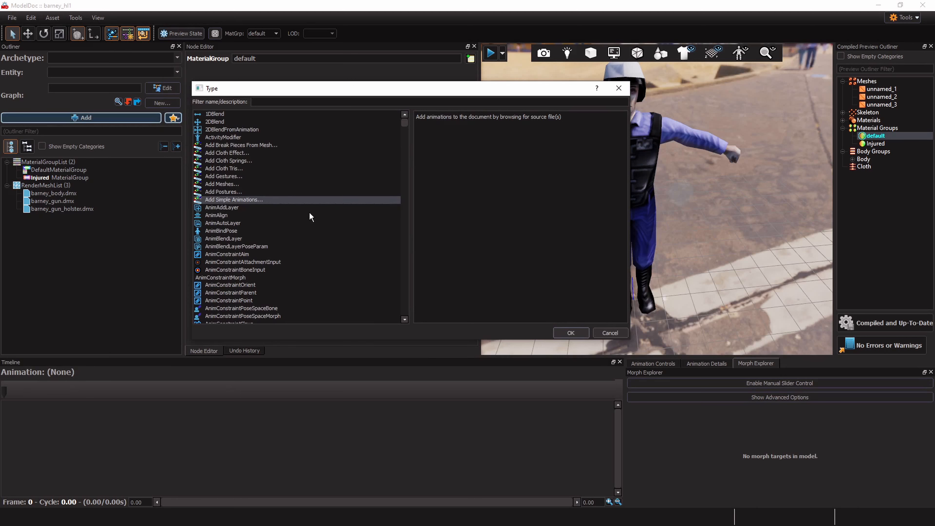
pyautogui.click(569, 333)
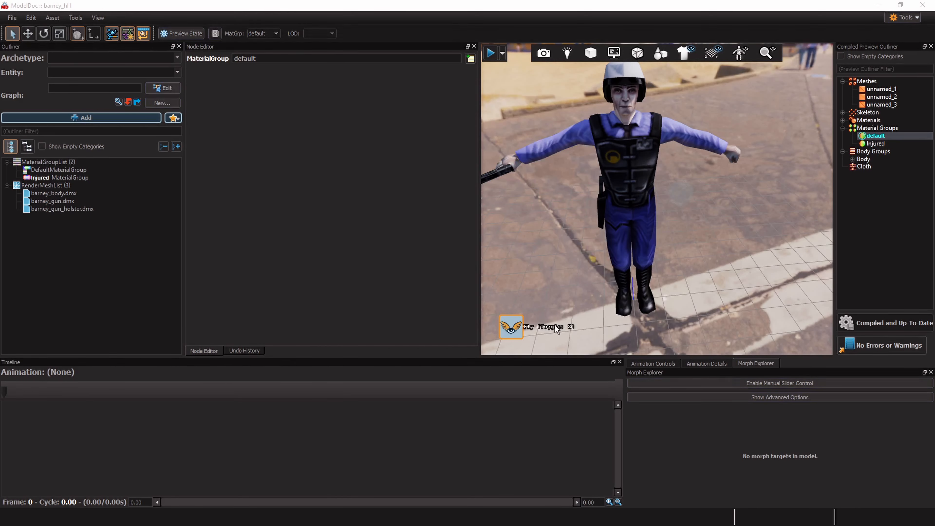
pyautogui.press('Return')
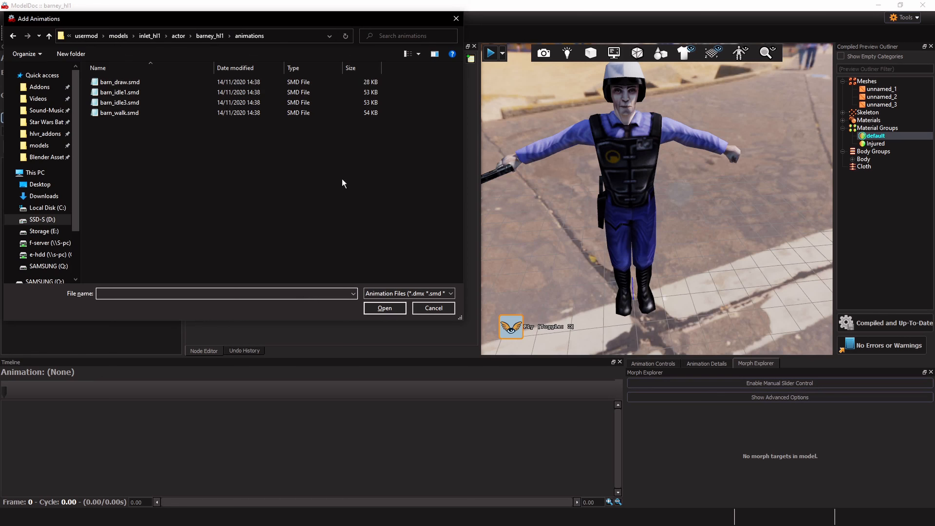
pyautogui.moveTo(328, 204); pyautogui.dragTo(140, 81)
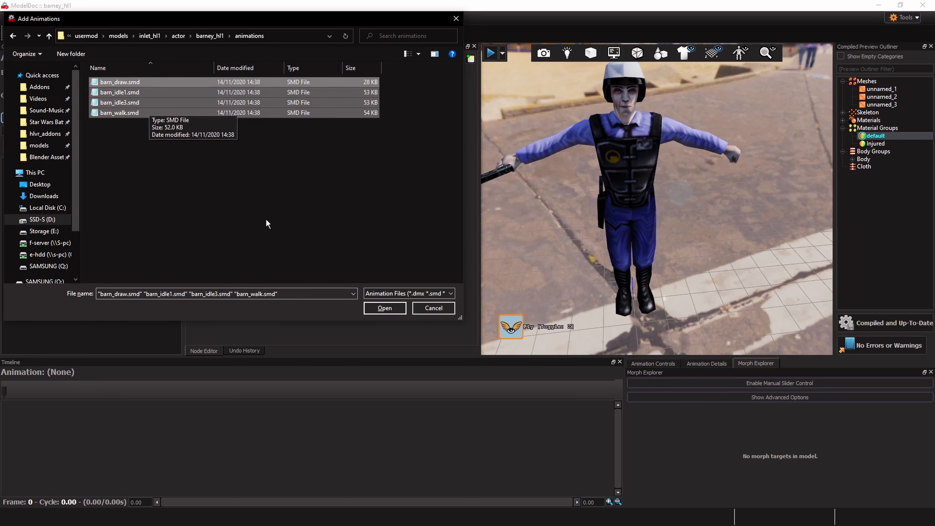
pyautogui.click(383, 308)
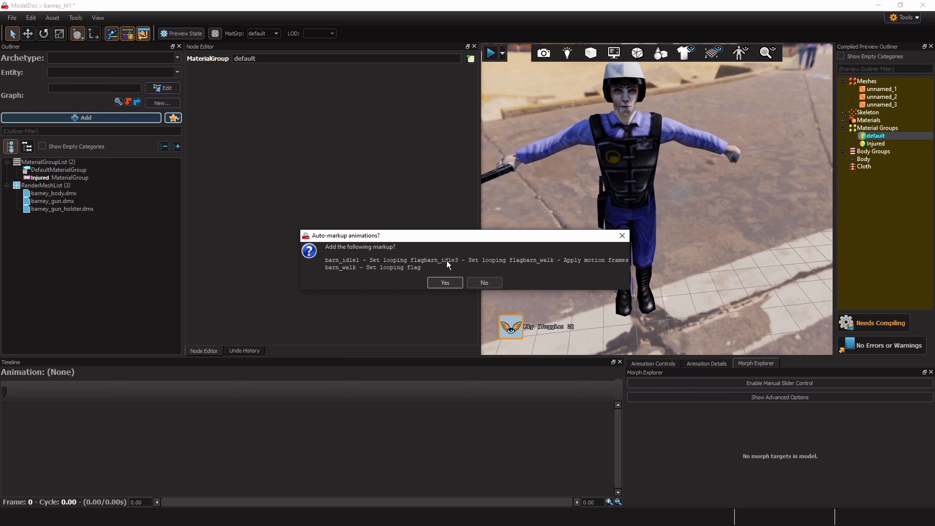
pyautogui.click(445, 283)
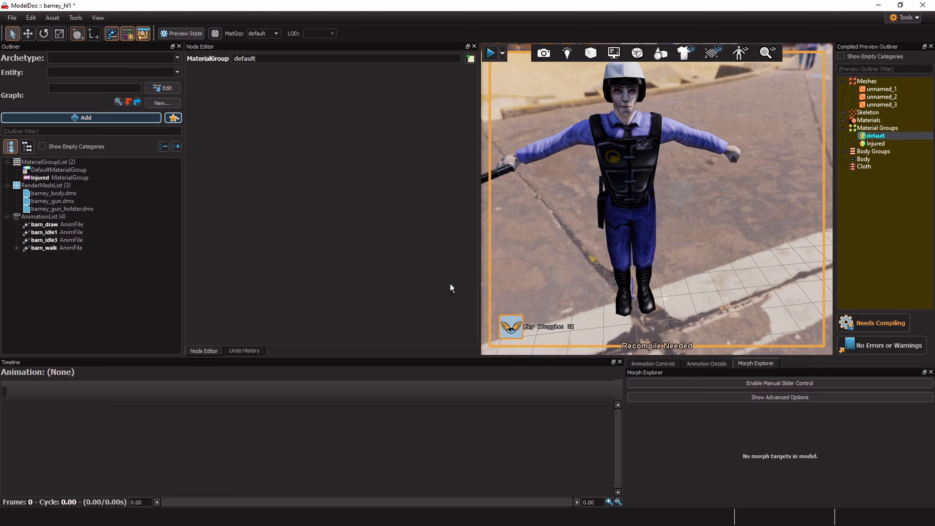
# Compile the model with its new animations and start playback of barn_draw
pyautogui.click(57, 233)
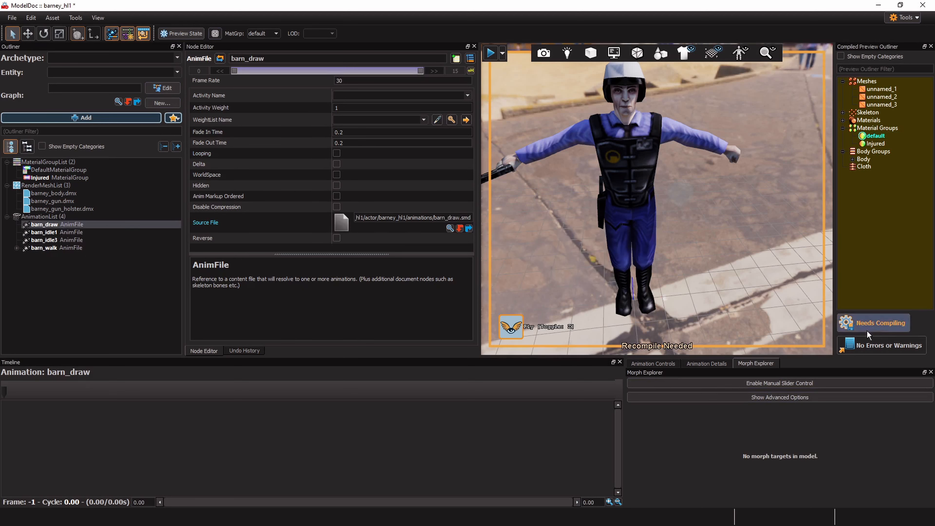
pyautogui.click(863, 323)
pyautogui.click(645, 365)
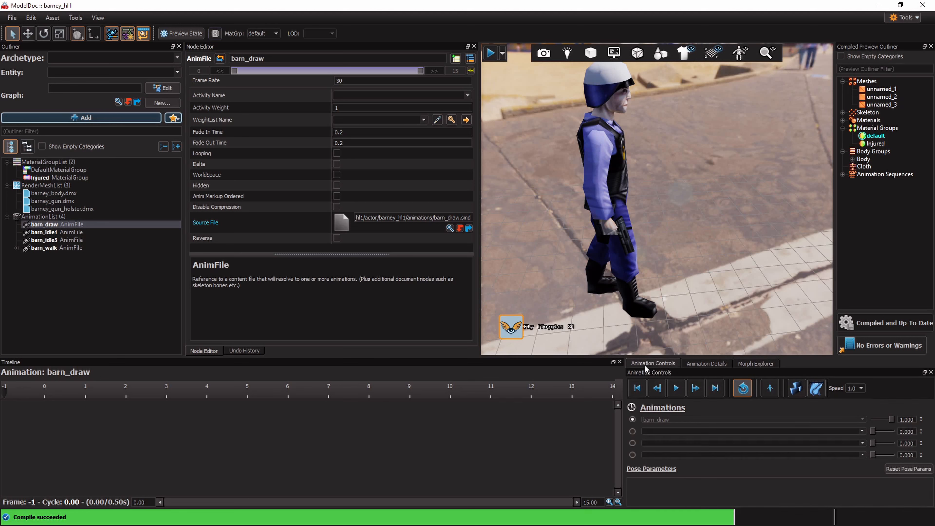
pyautogui.click(698, 388)
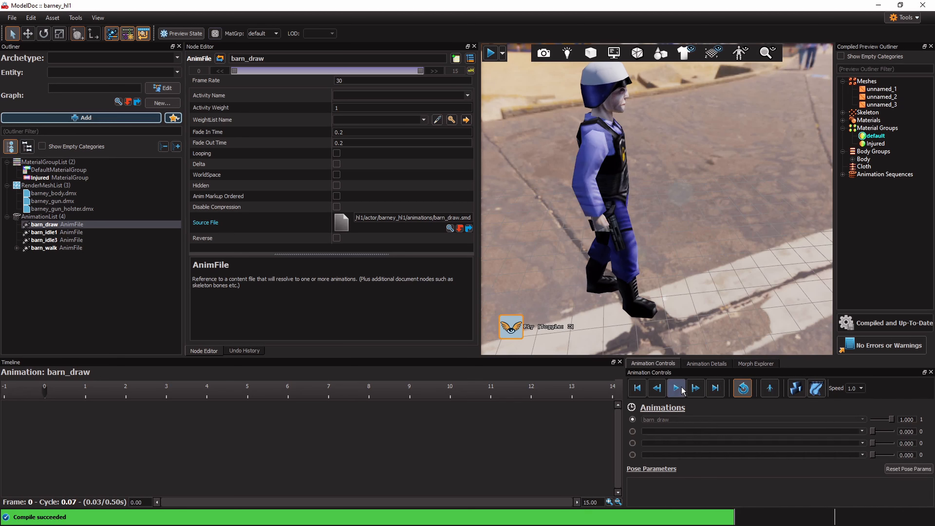
pyautogui.click(677, 389)
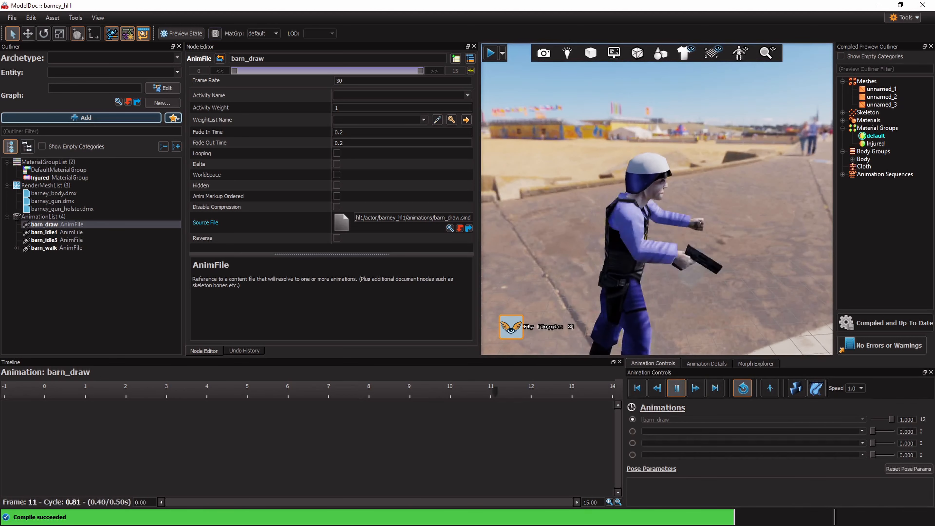
# Preview the barn_draw, idle and barn_walk animations on the model in the viewport
pyautogui.press('s')
pyautogui.press('d')
pyautogui.press('w')
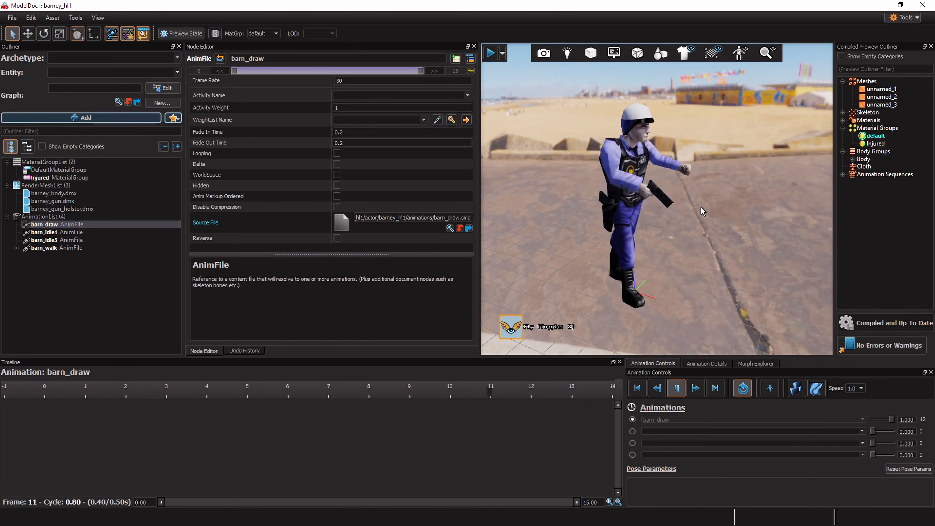
pyautogui.click(69, 233)
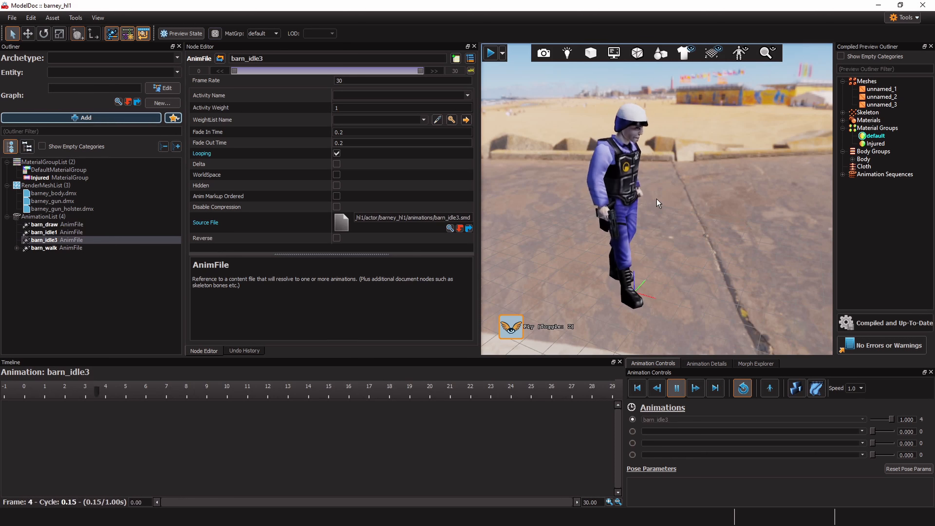
pyautogui.click(57, 249)
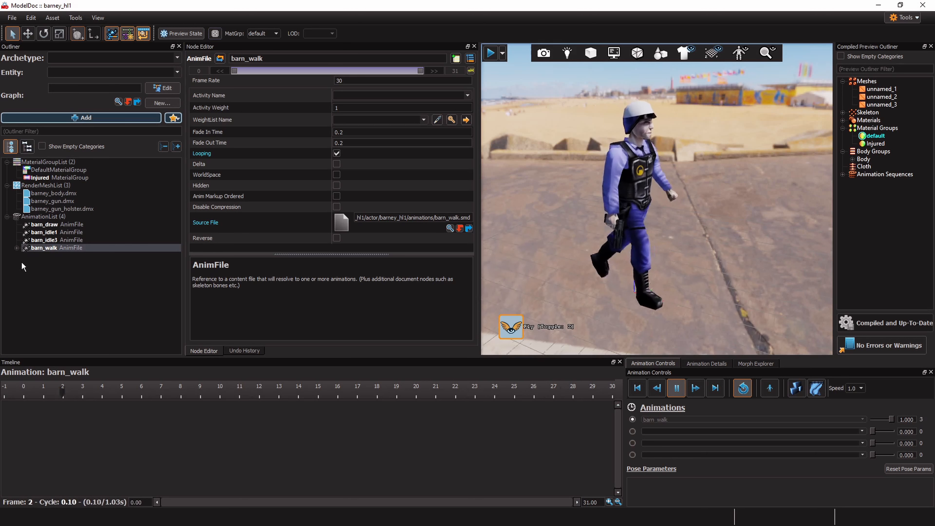
# Delete the ExtractMotion node under the barn_walk animation
pyautogui.click(16, 248)
pyautogui.click(51, 255)
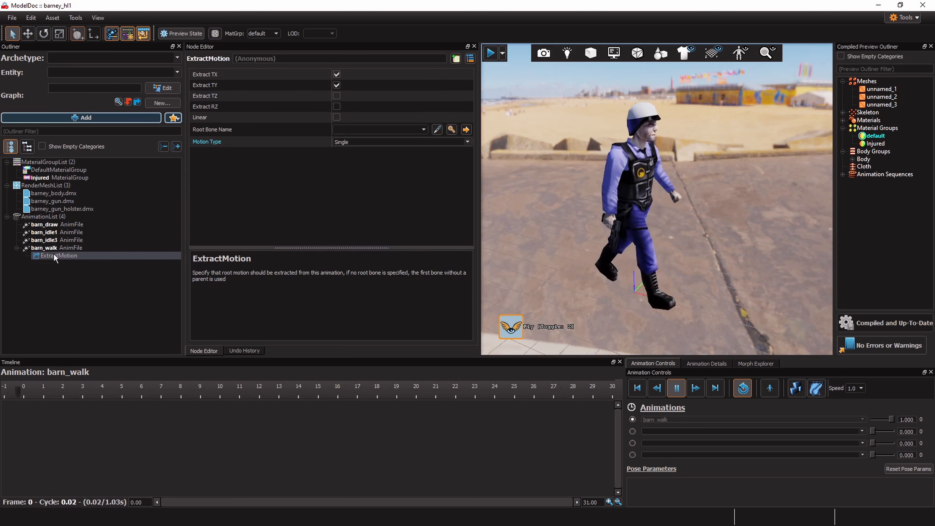
pyautogui.rightClick(54, 254)
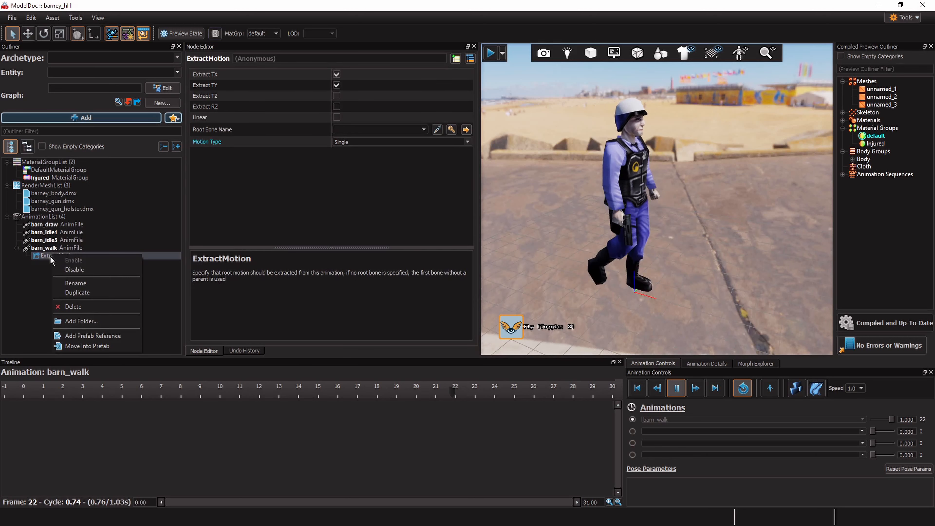
pyautogui.click(75, 304)
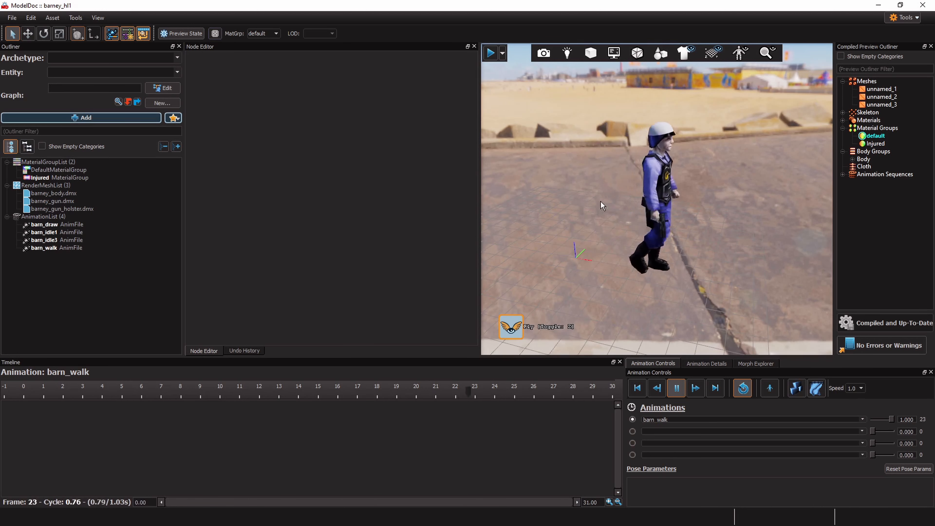
# Set the preview viewport's lighting mode to Default
pyautogui.click(568, 53)
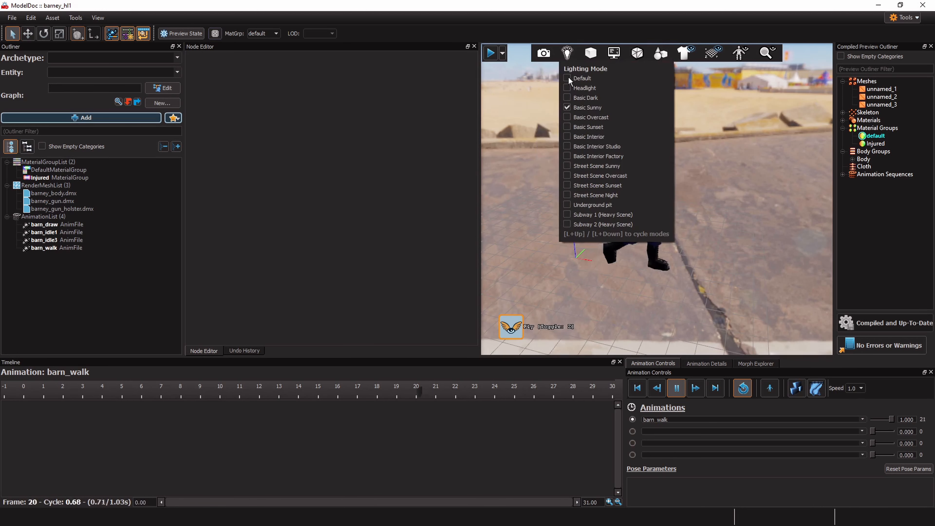
pyautogui.click(569, 78)
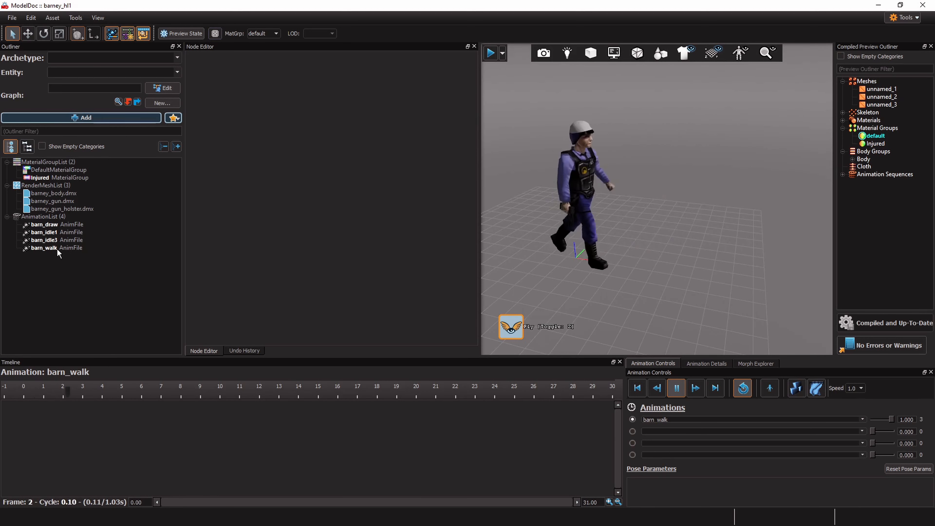
# Add an ExtractMotion node to the barn_walk animation
pyautogui.click(49, 247)
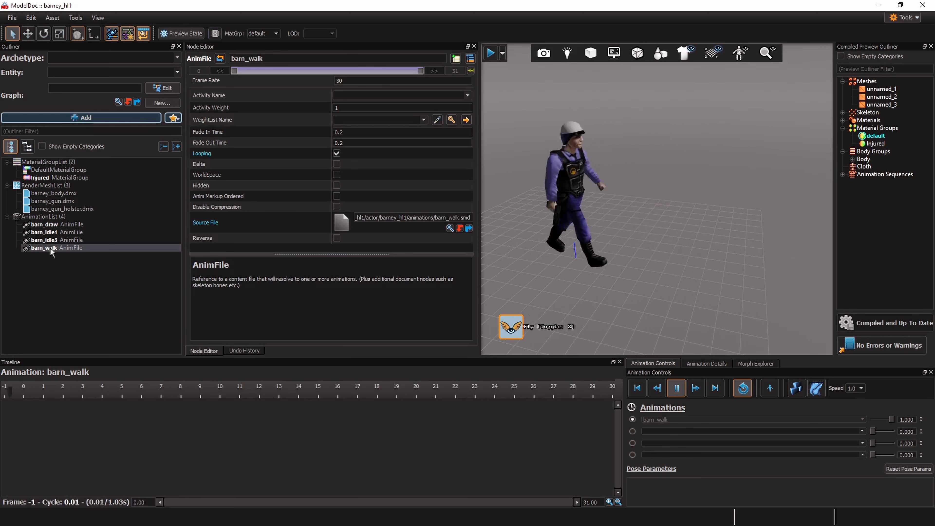
pyautogui.rightClick(53, 249)
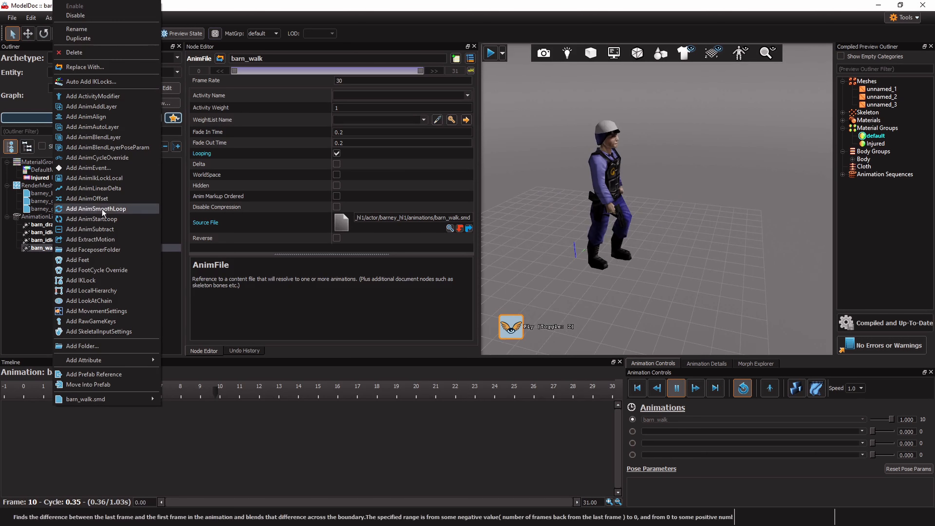
pyautogui.click(112, 240)
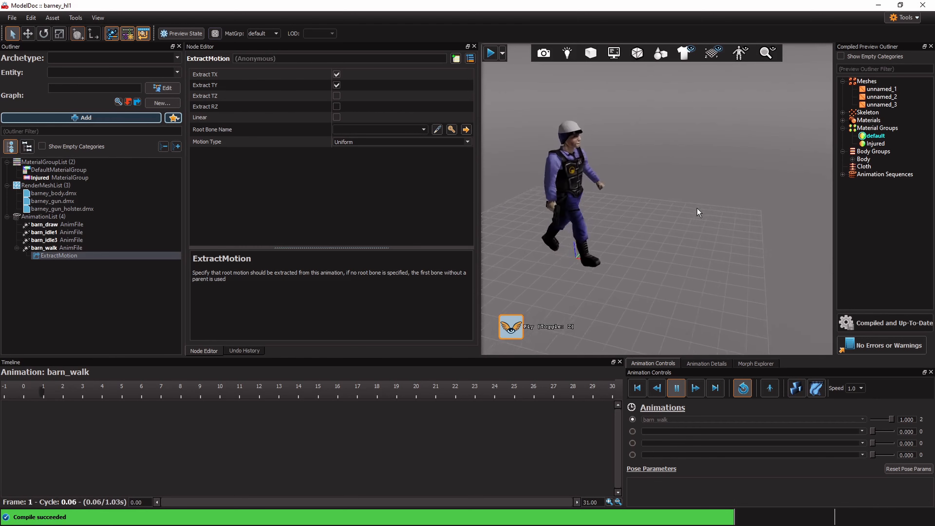
# Examine the root bone choices for ExtractMotion and how the barn_walk animation moves relative to the model's origin
pyautogui.click(424, 129)
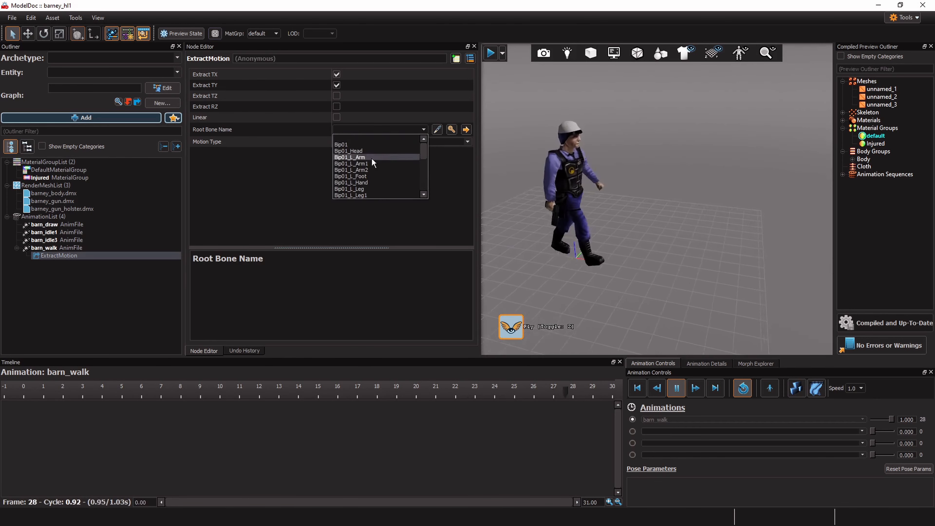
pyautogui.click(607, 273)
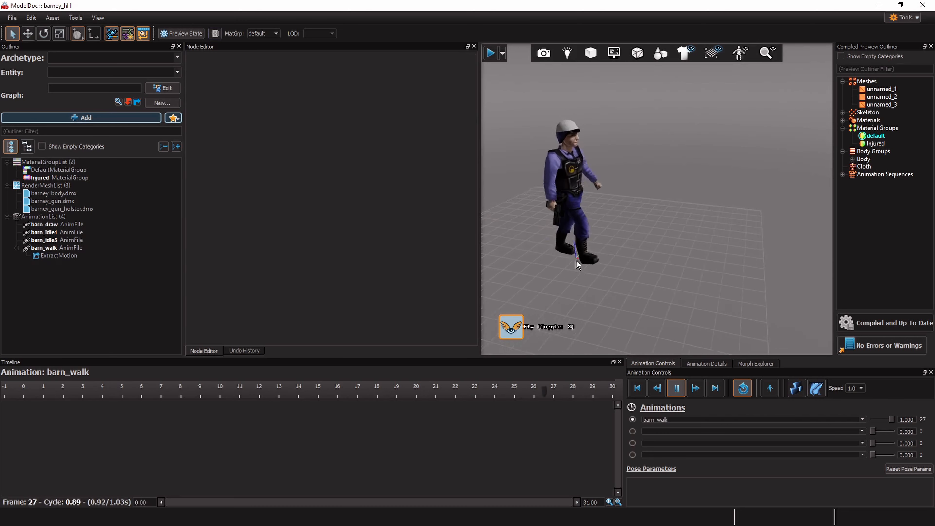
pyautogui.moveTo(606, 269); pyautogui.dragTo(633, 264, button='right')
pyautogui.press('w')
pyautogui.press('s')
pyautogui.press('a')
pyautogui.press('s')
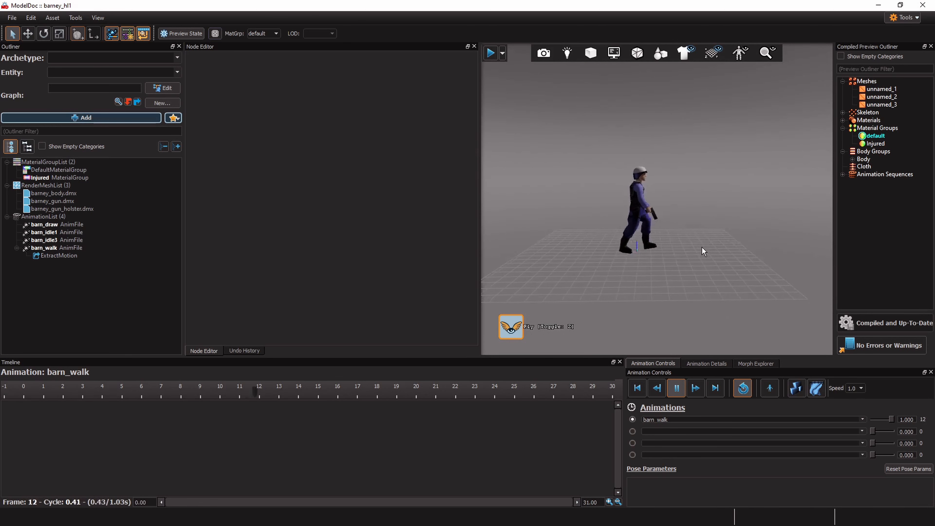
# Switch to Source Filmmaker and create an animation set for the new model barney_hl1.vmdl
pyautogui.click(901, 5)
pyautogui.click(774, 88)
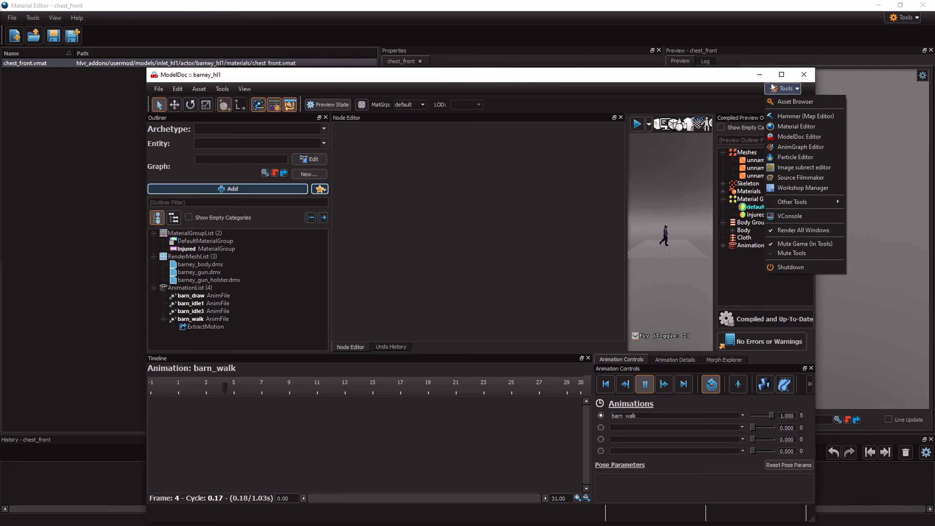
pyautogui.click(793, 177)
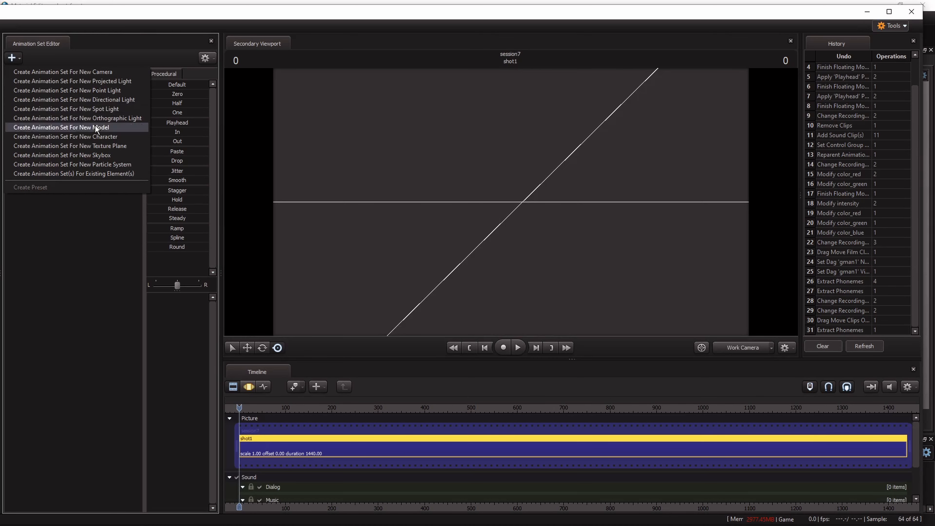
pyautogui.click(95, 127)
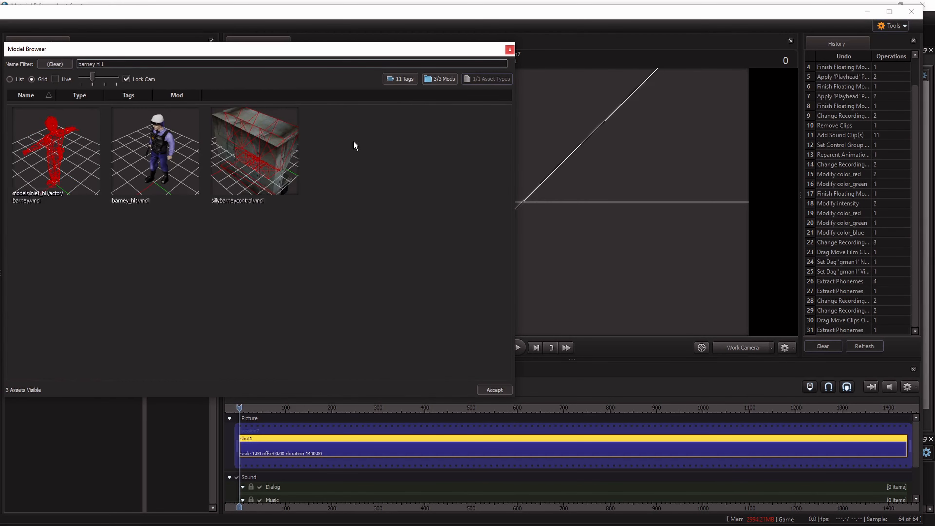
pyautogui.doubleClick(159, 139)
# Import the barn_walk sequence onto the barney_hl1 animation set
pyautogui.rightClick(82, 75)
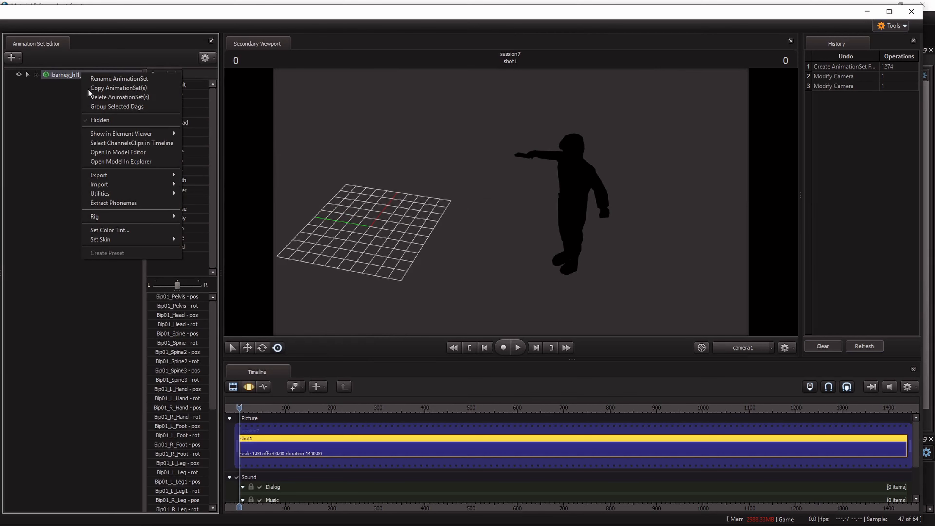
pyautogui.click(202, 196)
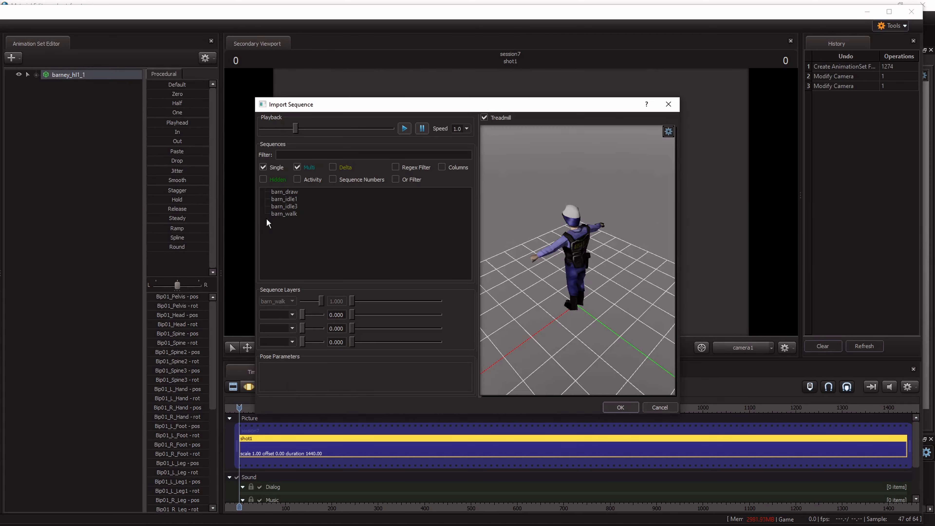
pyautogui.click(295, 213)
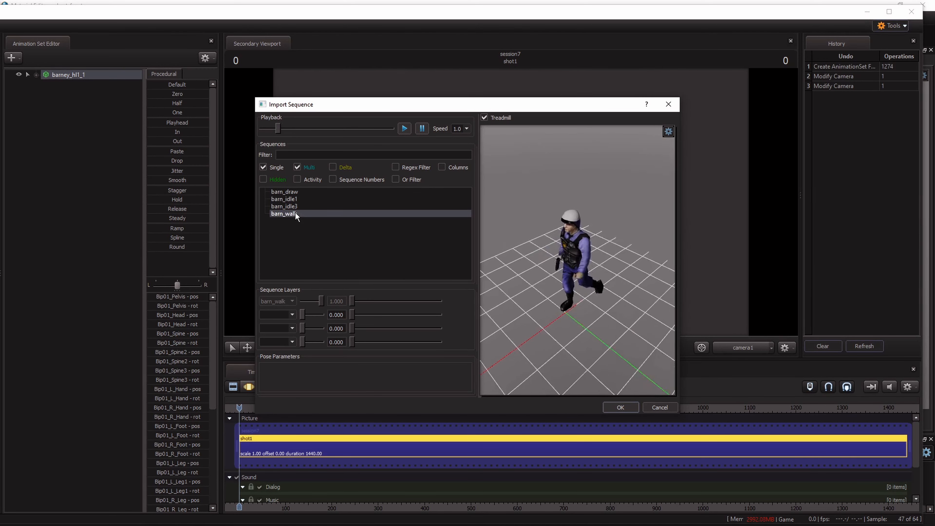
pyautogui.click(622, 407)
# Play back the imported walk in shot1 and examine how the model travels through the scene
pyautogui.moveTo(493, 297); pyautogui.dragTo(586, 310)
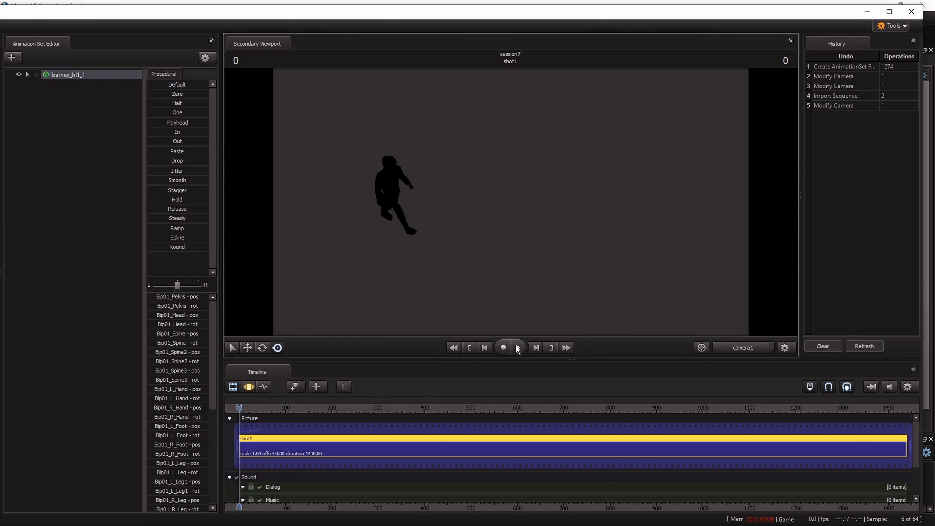
pyautogui.click(516, 347)
pyautogui.moveTo(374, 253); pyautogui.dragTo(475, 221)
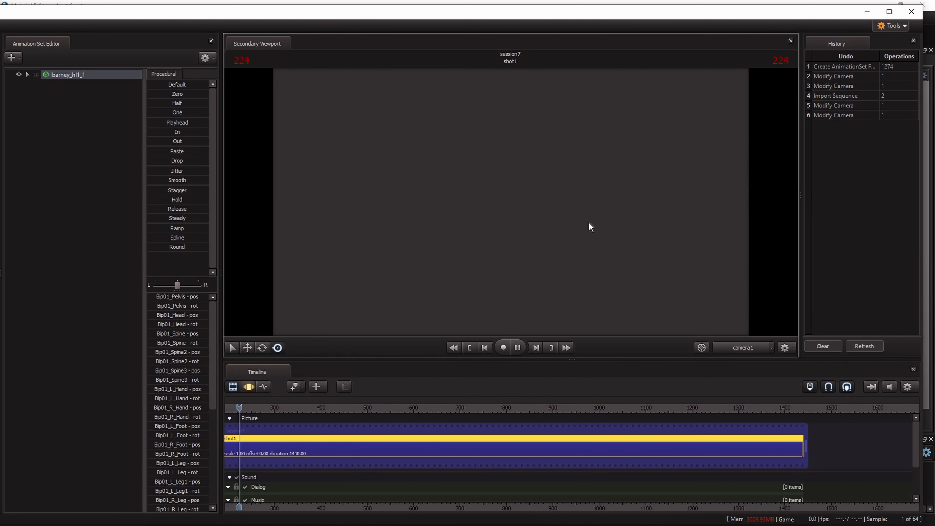
# Quit Source Filmmaker without saving and return to the maximized ModelDoc window
pyautogui.click(912, 11)
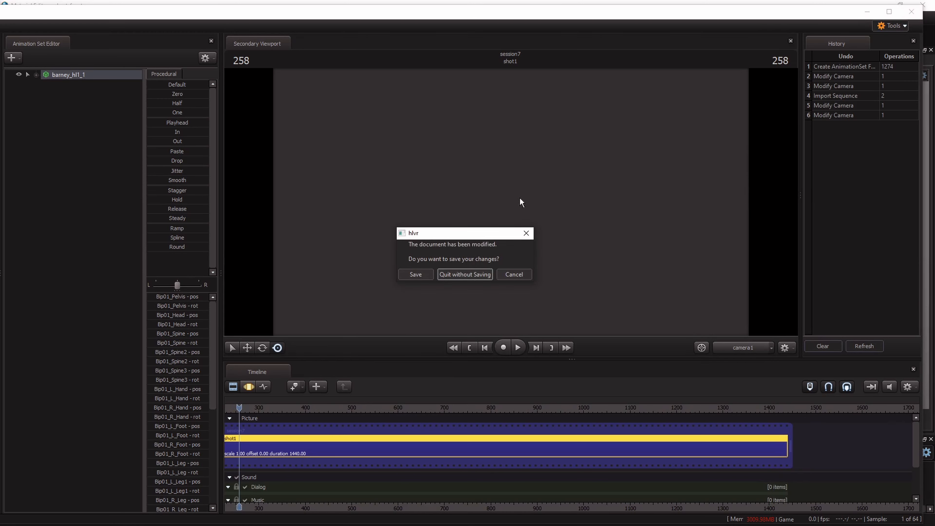
pyautogui.click(456, 275)
pyautogui.doubleClick(675, 75)
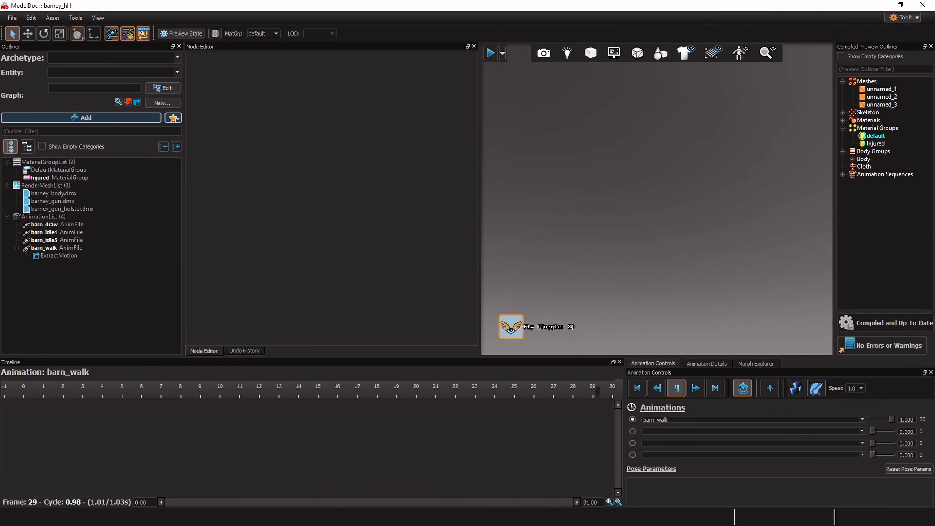
# Preview the barn_draw, barn_idle1 and barn_idle3 animations on the Barney model
pyautogui.moveTo(663, 208)
pyautogui.mouseDown(button='right')
pyautogui.moveTo(700, 208)
pyautogui.moveTo(663, 208)
pyautogui.mouseUp(button='right')
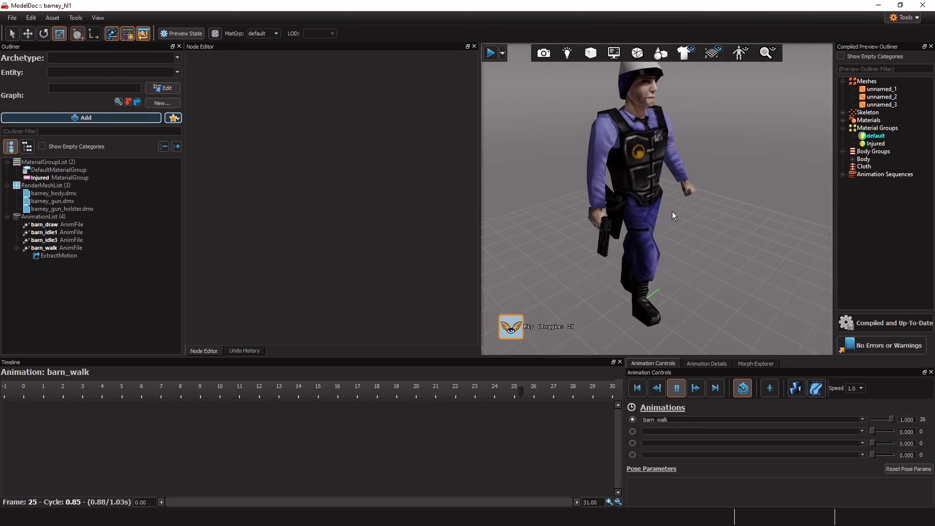
pyautogui.click(61, 224)
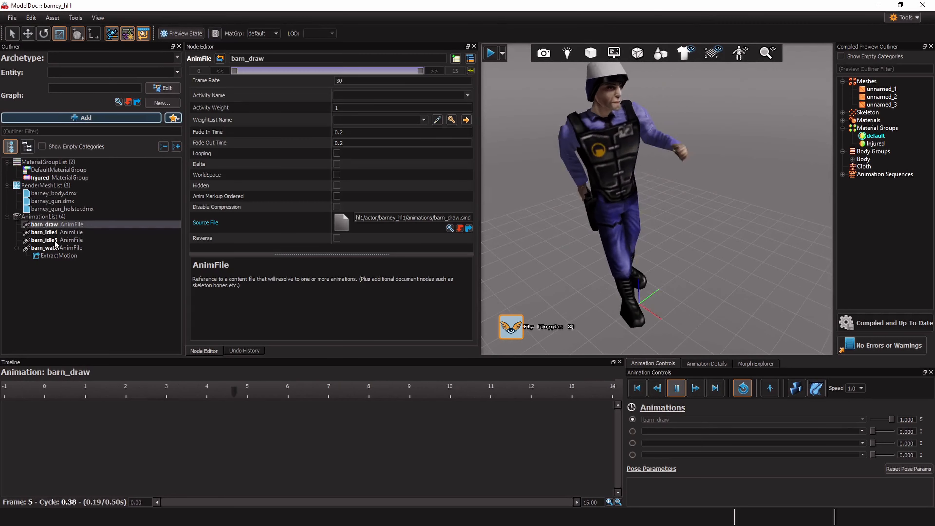
pyautogui.click(52, 242)
pyautogui.click(73, 232)
pyautogui.click(70, 224)
pyautogui.moveTo(627, 206); pyautogui.dragTo(626, 165, button='right')
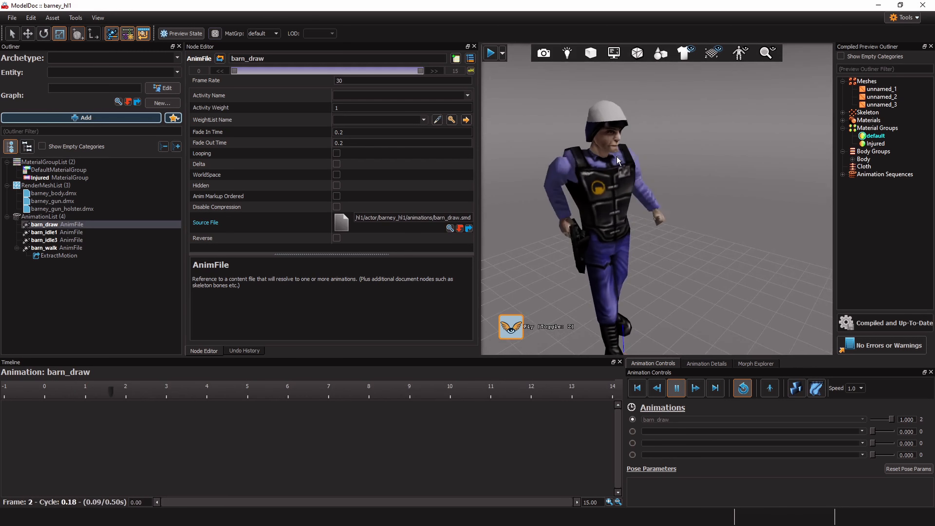
pyautogui.press('Down')
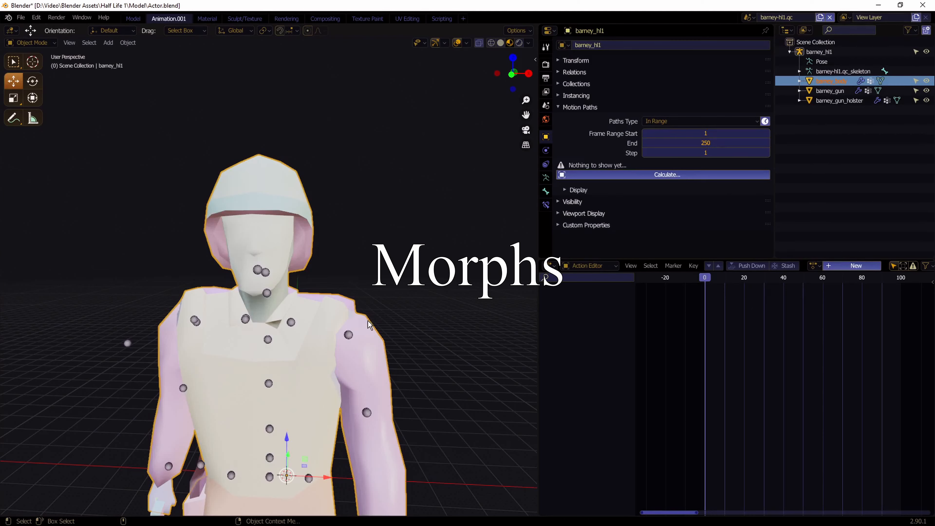
# Test the jaw bone Bone05 in Blender by lowering it about 1.47 m, and undo the move
pyautogui.moveTo(365, 323); pyautogui.dragTo(222, 261, button='middle')
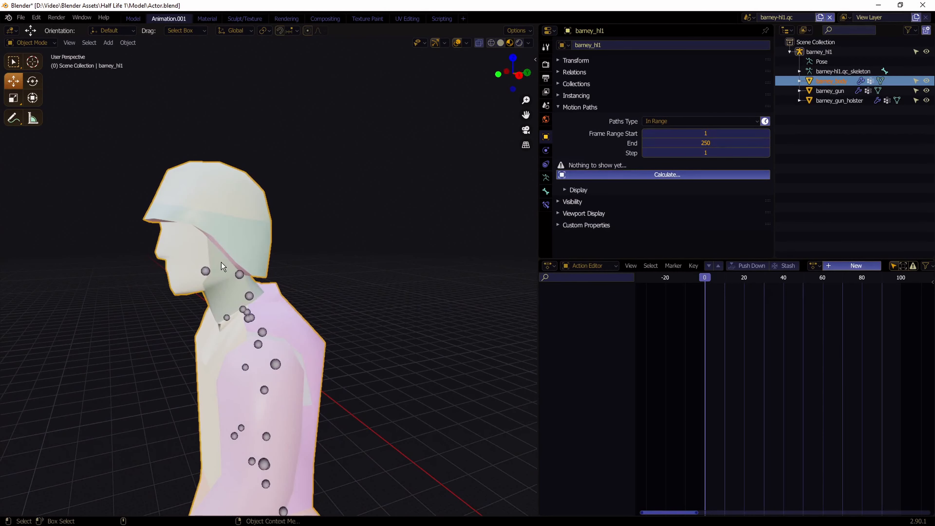
pyautogui.click(205, 275)
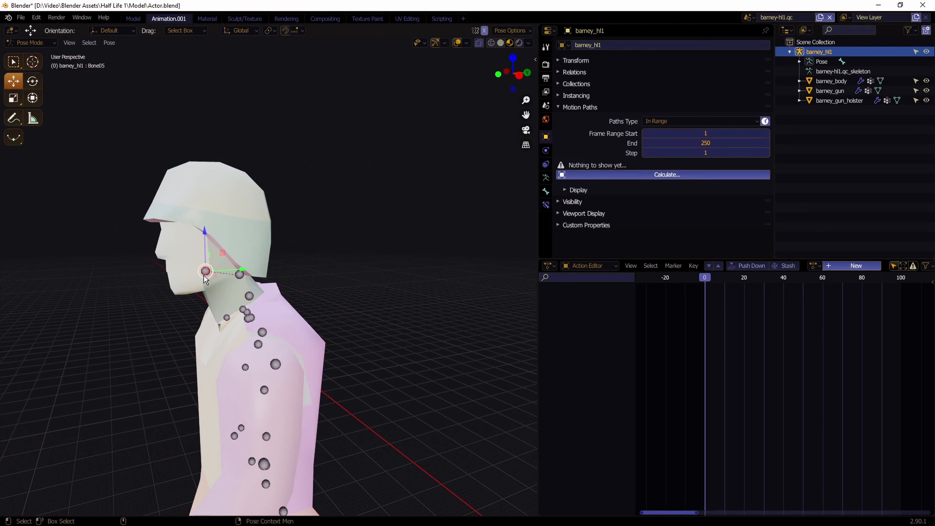
pyautogui.moveTo(204, 251)
pyautogui.mouseDown()
pyautogui.moveTo(202, 281)
pyautogui.moveTo(202, 261)
pyautogui.mouseUp()
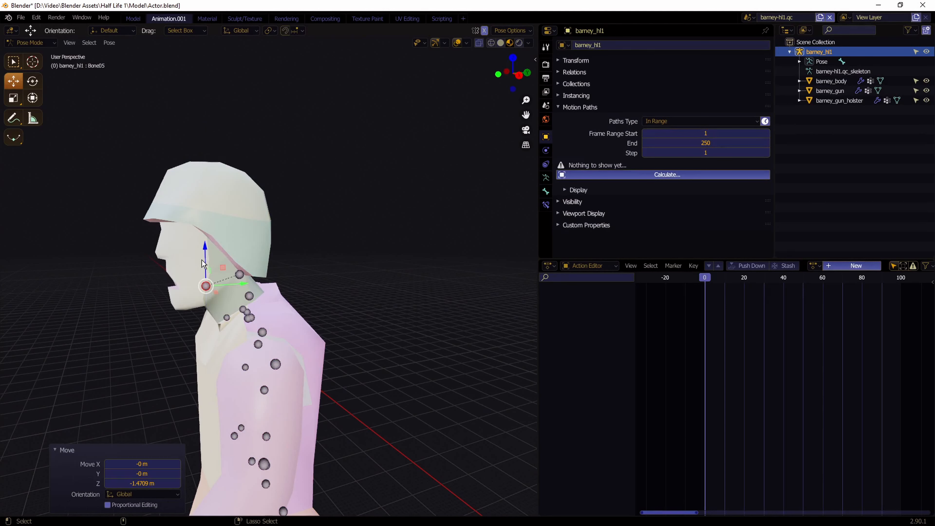
pyautogui.hotkey('ctrl', 'z')
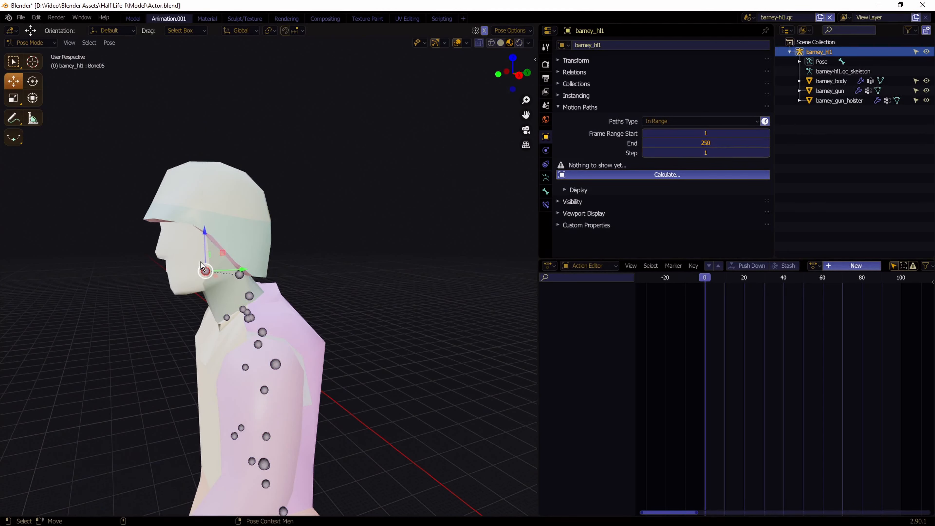
pyautogui.press('Tab')
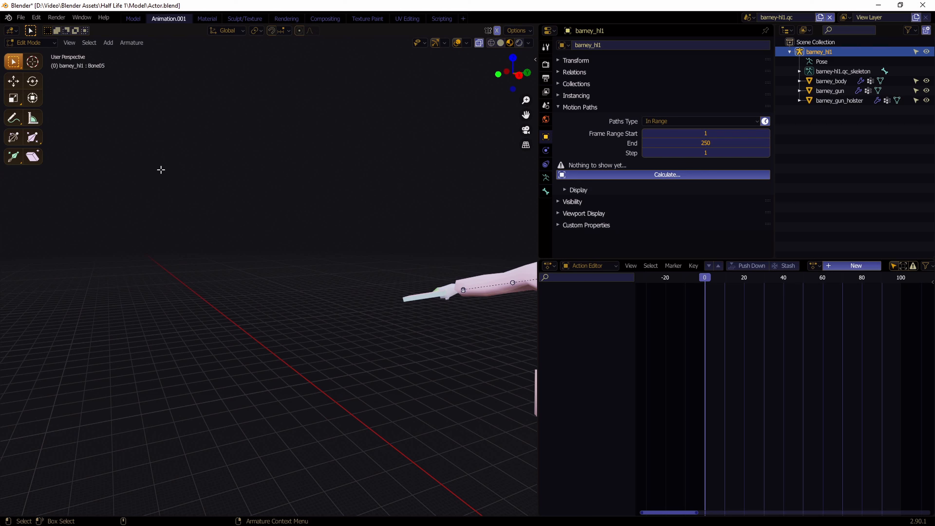
pyautogui.hotkey('shift', '`')
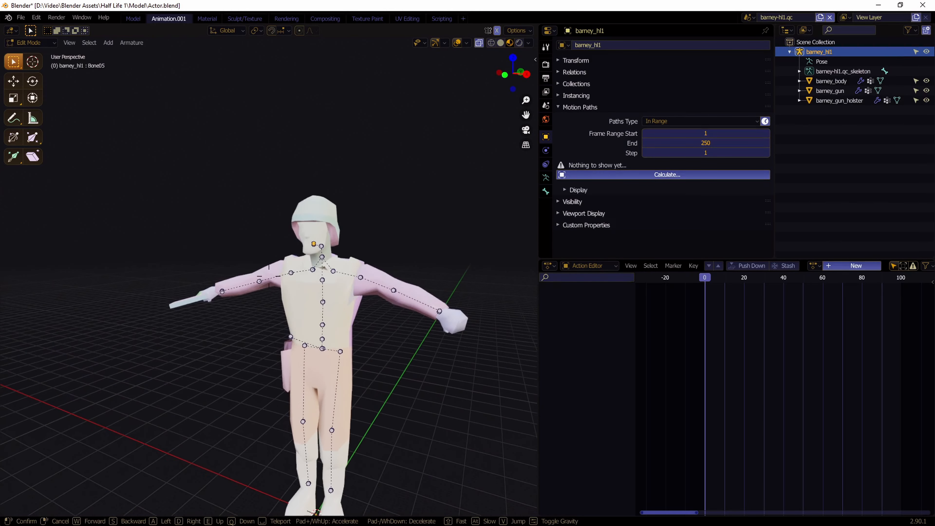
pyautogui.click(252, 277)
pyautogui.click(34, 53)
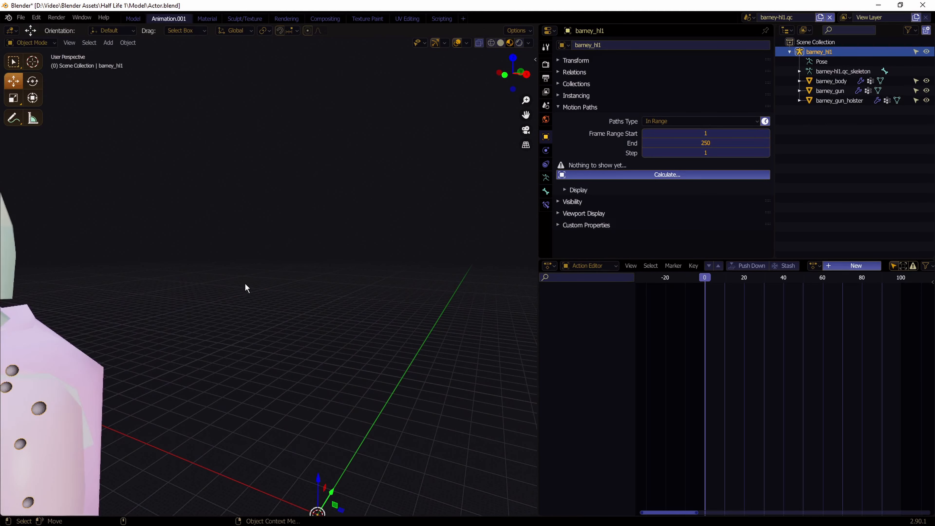
# Add a Basis shape key and a second shape key named Mouth to the barney_body mesh
pyautogui.hotkey('shift', '`')
pyautogui.click(245, 272)
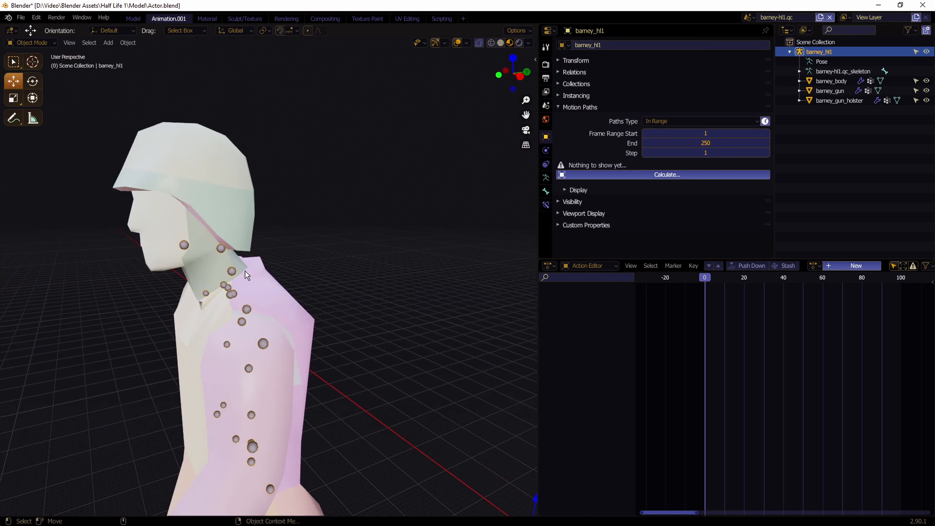
pyautogui.click(158, 159)
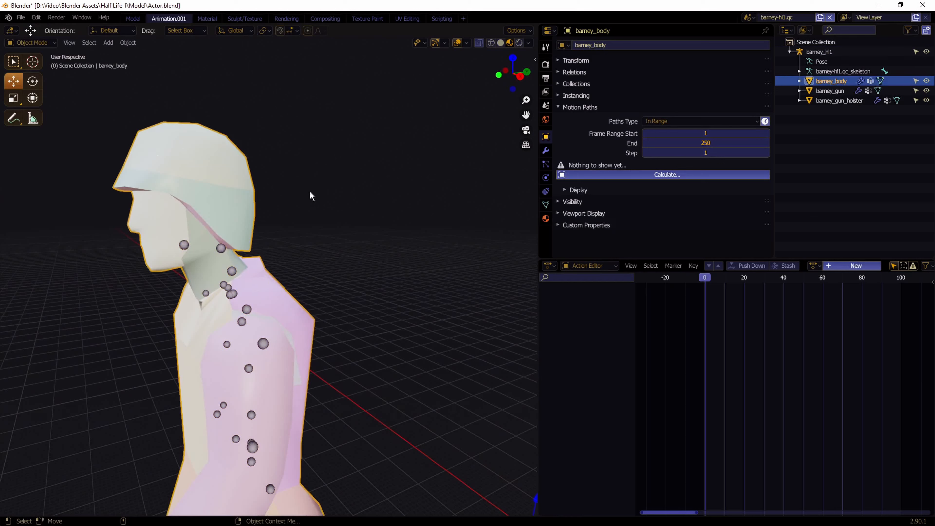
pyautogui.click(545, 206)
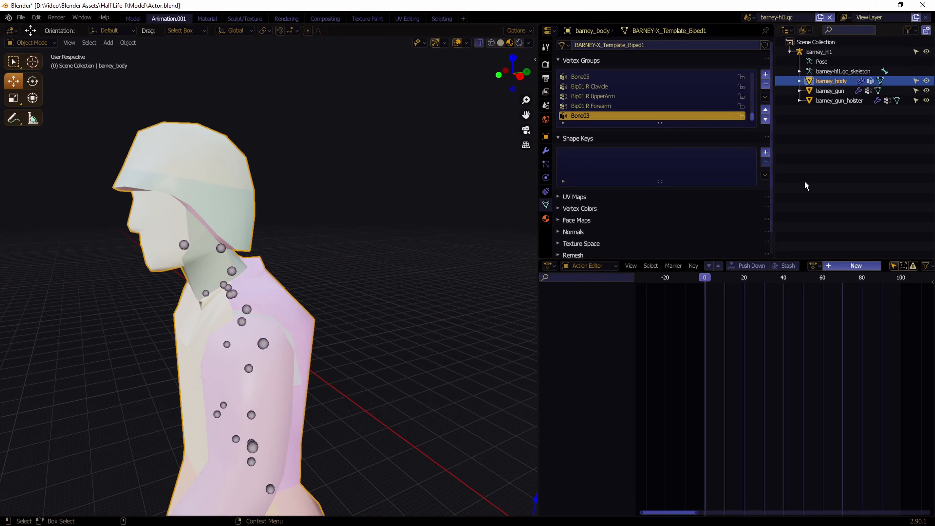
pyautogui.click(766, 151)
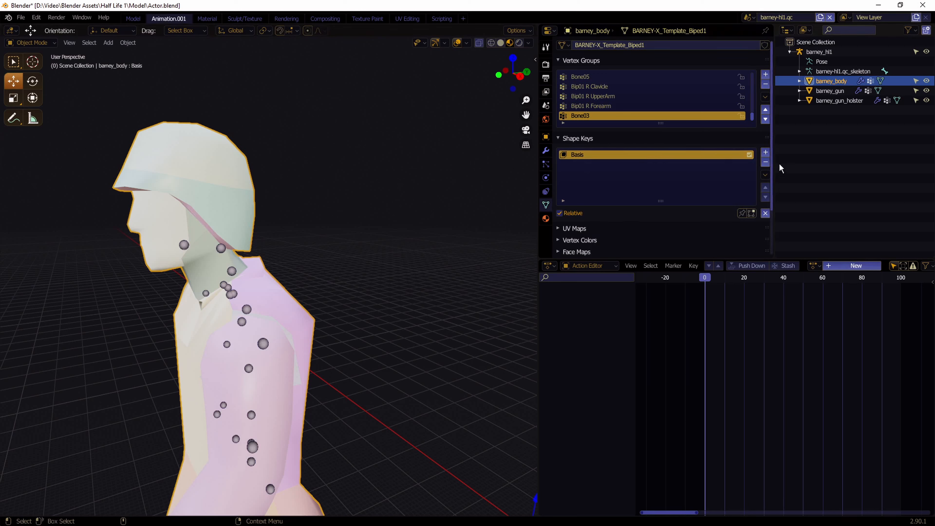
pyautogui.click(766, 153)
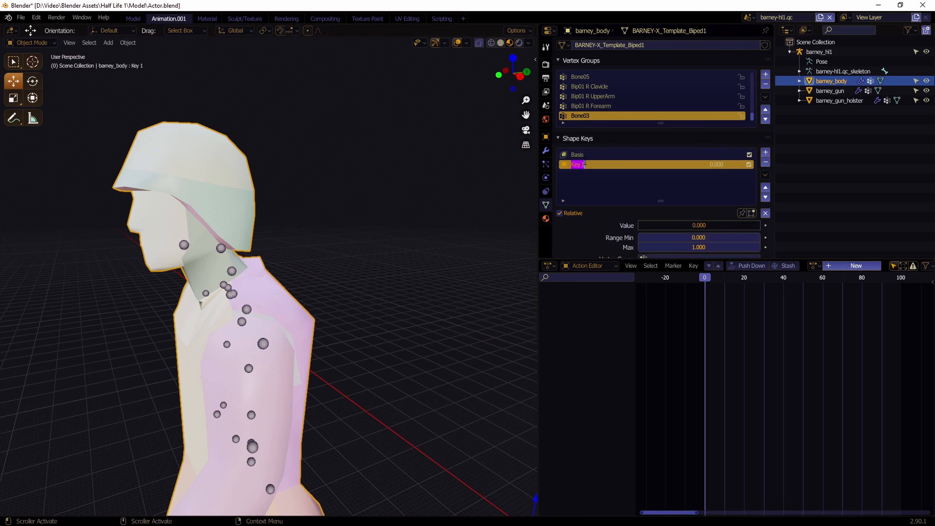
pyautogui.press('Return')
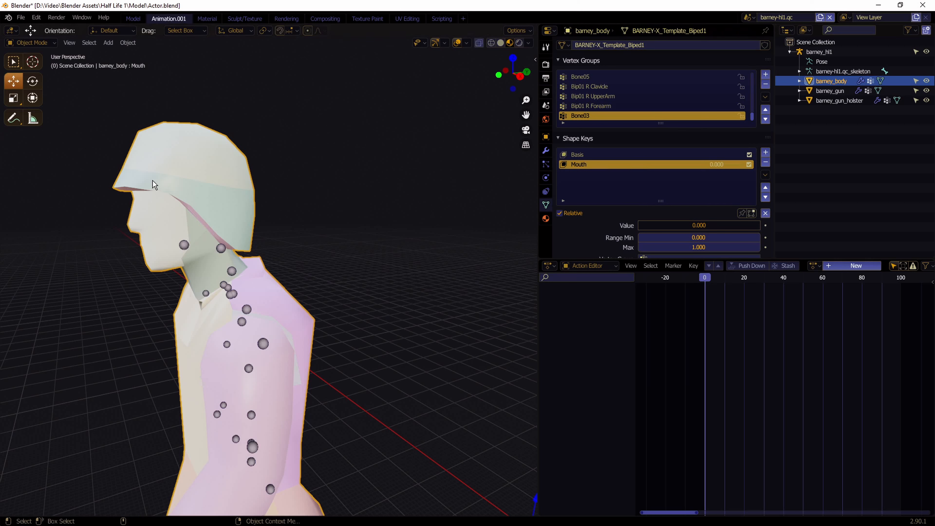
# Enter Edit Mode on barney_body with the Mouth shape key active and select a vertex on the mouth line
pyautogui.click(29, 41)
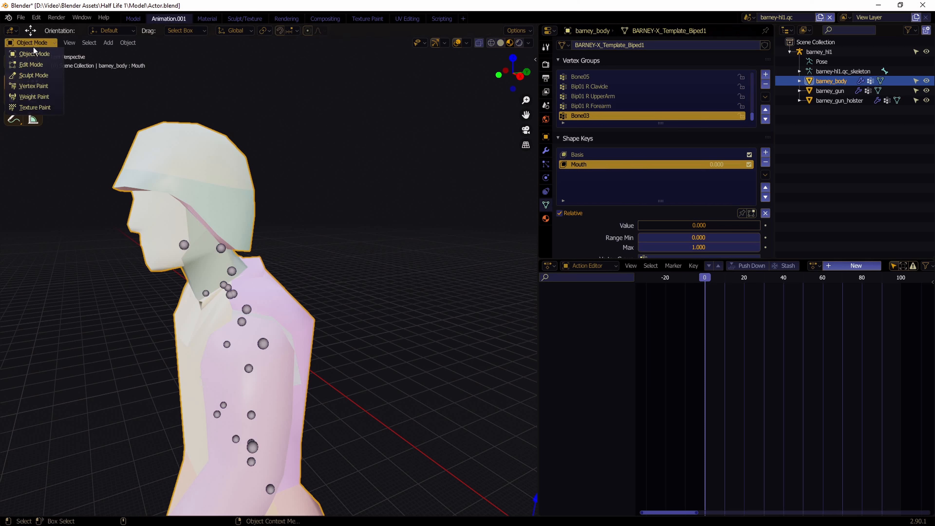
pyautogui.click(41, 64)
pyautogui.hotkey('shift', '`')
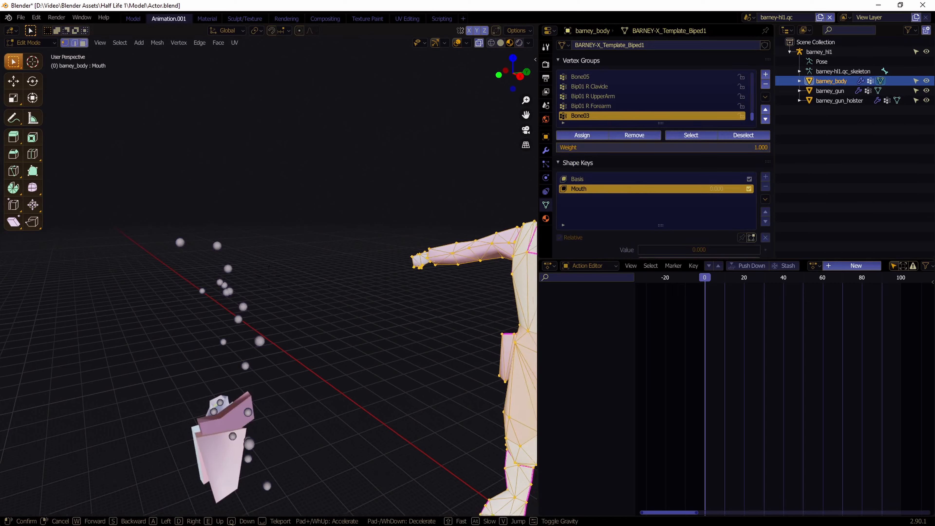
pyautogui.press('w')
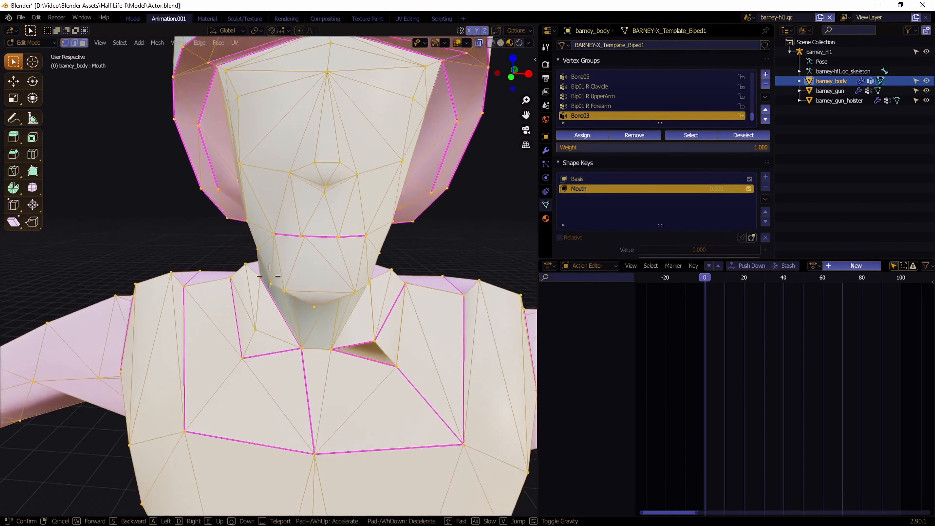
pyautogui.click(244, 282)
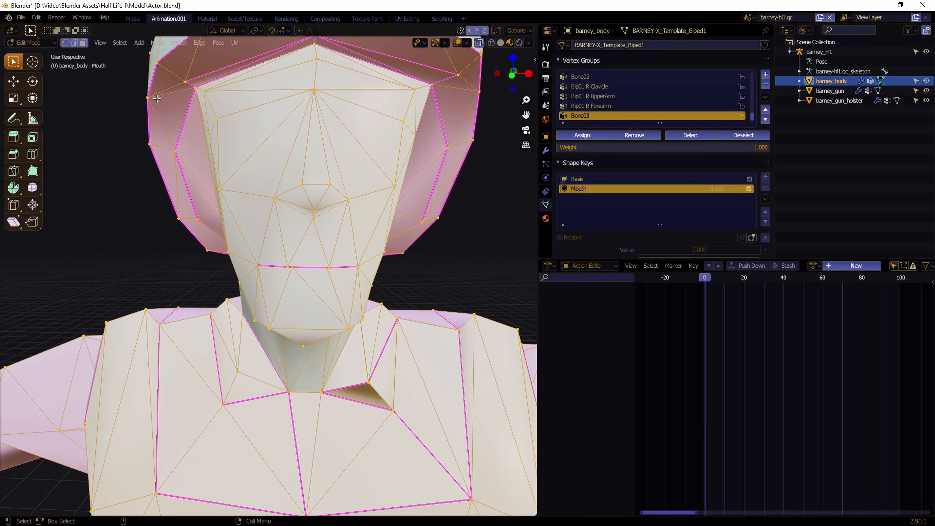
pyautogui.click(325, 270)
pyautogui.moveTo(349, 258); pyautogui.dragTo(328, 246, button='middle')
pyautogui.scroll(10, 328, 246)
pyautogui.scroll(-10, 325, 249)
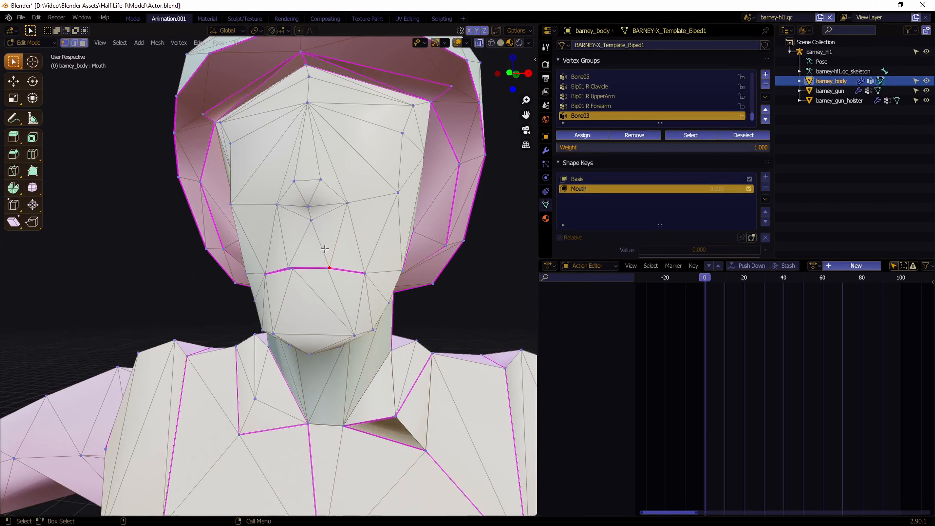
pyautogui.scroll(8, 269, 274)
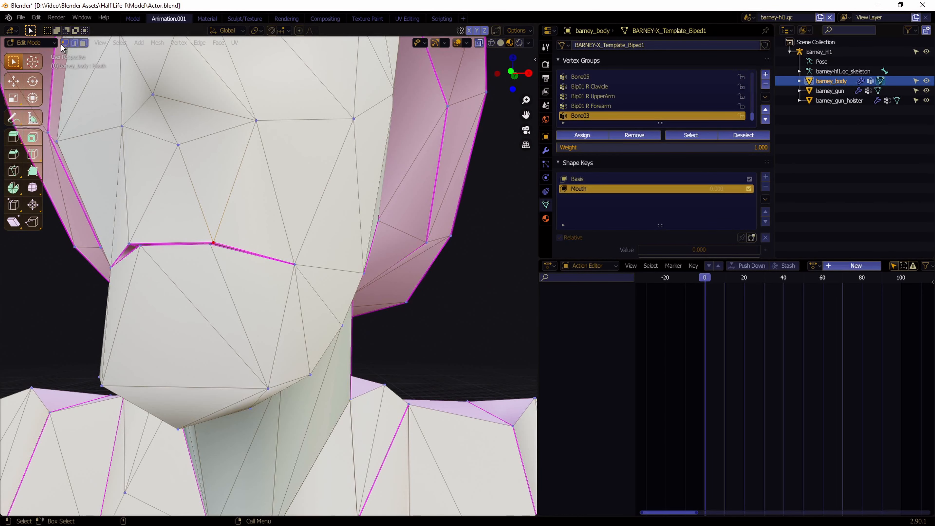
# Try moving single mouth-line vertices with the Move tool, undoing each move
pyautogui.click(81, 43)
pyautogui.hotkey('shift', 'space')
pyautogui.press('g')
pyautogui.moveTo(207, 246); pyautogui.dragTo(192, 326)
pyautogui.hotkey('ctrl', 'z')
pyautogui.click(290, 265)
pyautogui.moveTo(294, 265); pyautogui.dragTo(420, 308)
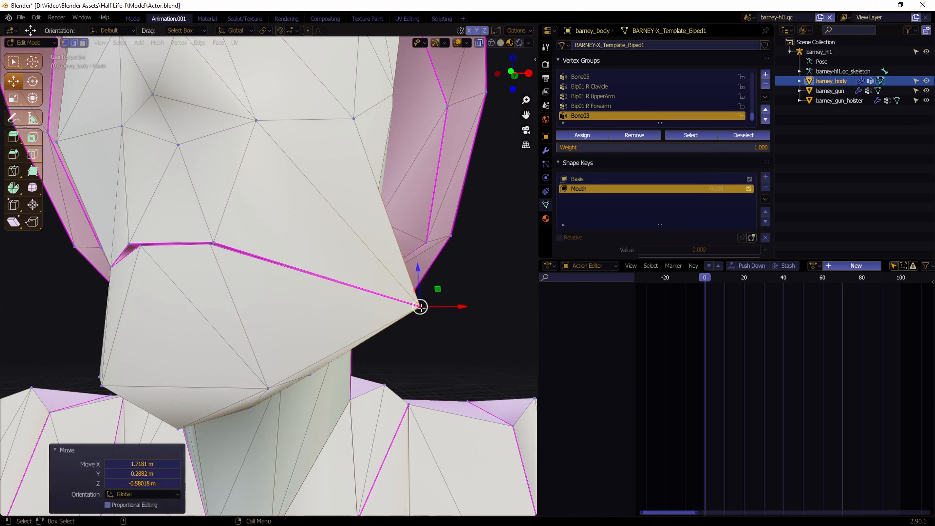
pyautogui.hotkey('ctrl', 'z')
# Select the front chin faces of barney_body below the mouth line in face select mode and lower them along Z
pyautogui.moveTo(129, 234); pyautogui.dragTo(268, 274, button='middle')
pyautogui.click(83, 44)
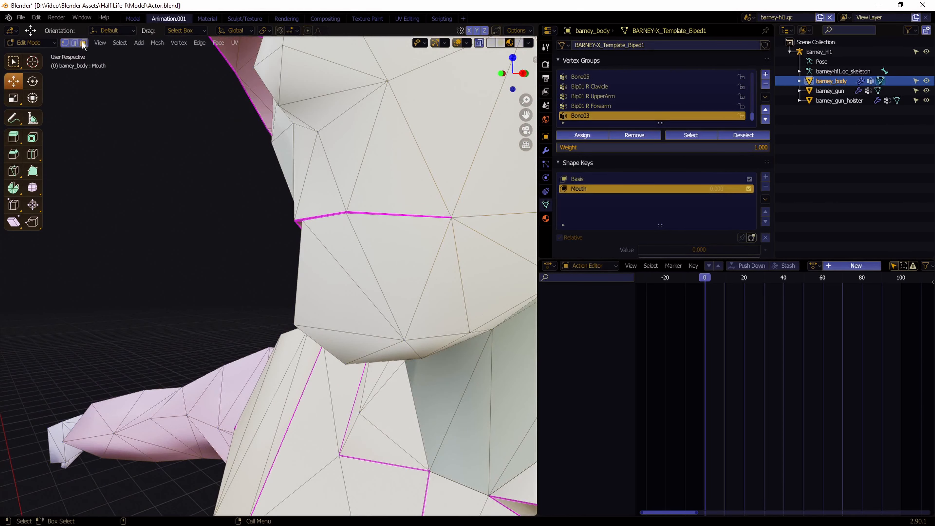
pyautogui.click(314, 275)
pyautogui.click(331, 253)
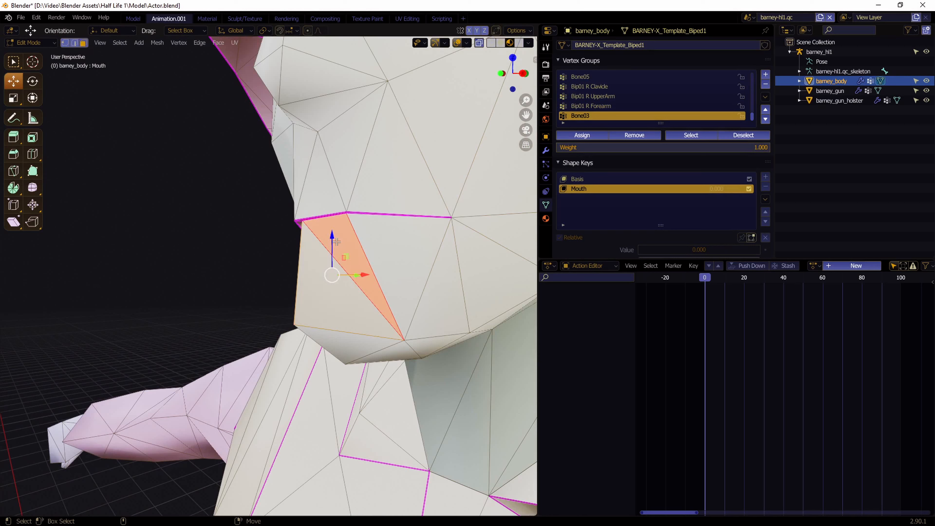
pyautogui.click(322, 271)
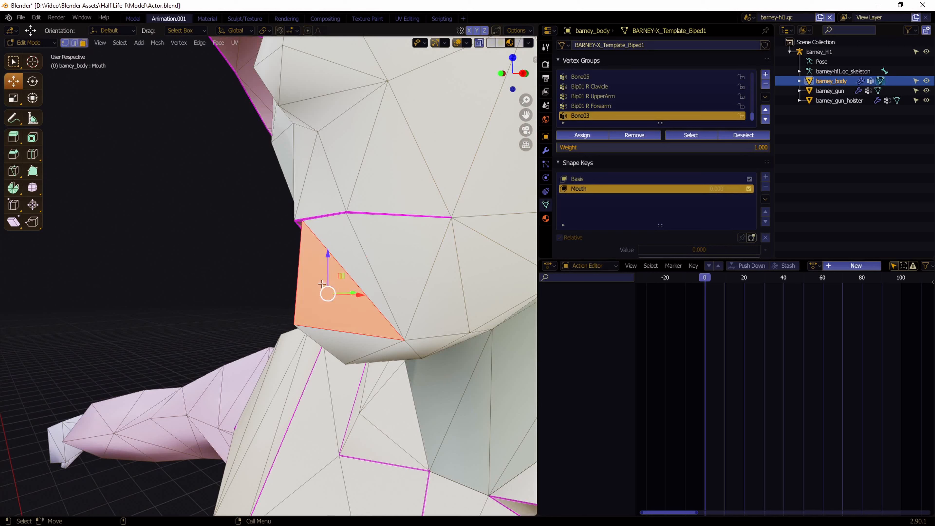
pyautogui.keyDown('ctrl'); pyautogui.click(341, 243); pyautogui.keyUp('ctrl')
pyautogui.click(320, 265)
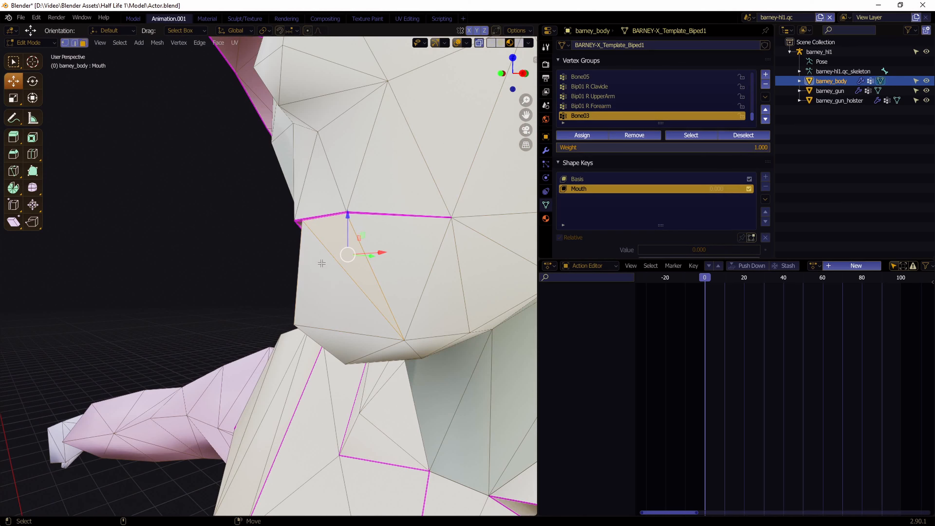
pyautogui.keyDown('ctrl'); pyautogui.click(342, 247); pyautogui.keyUp('ctrl')
pyautogui.moveTo(286, 290); pyautogui.dragTo(359, 265, button='middle')
pyautogui.press('g')
pyautogui.press('z')
pyautogui.click(326, 265)
# Extend the chin face selection to the neighbouring jaw side, lower it along Z, and include faces on the chin's underside
pyautogui.keyDown('ctrl'); pyautogui.click(401, 257); pyautogui.keyUp('ctrl')
pyautogui.moveTo(277, 262); pyautogui.dragTo(328, 210, button='middle')
pyautogui.press('g')
pyautogui.press('z')
pyautogui.click(336, 256)
pyautogui.keyDown('ctrl'); pyautogui.click(276, 287); pyautogui.keyUp('ctrl')
pyautogui.keyDown('ctrl'); pyautogui.click(274, 316); pyautogui.keyUp('ctrl')
pyautogui.keyDown('ctrl'); pyautogui.click(300, 337); pyautogui.keyUp('ctrl')
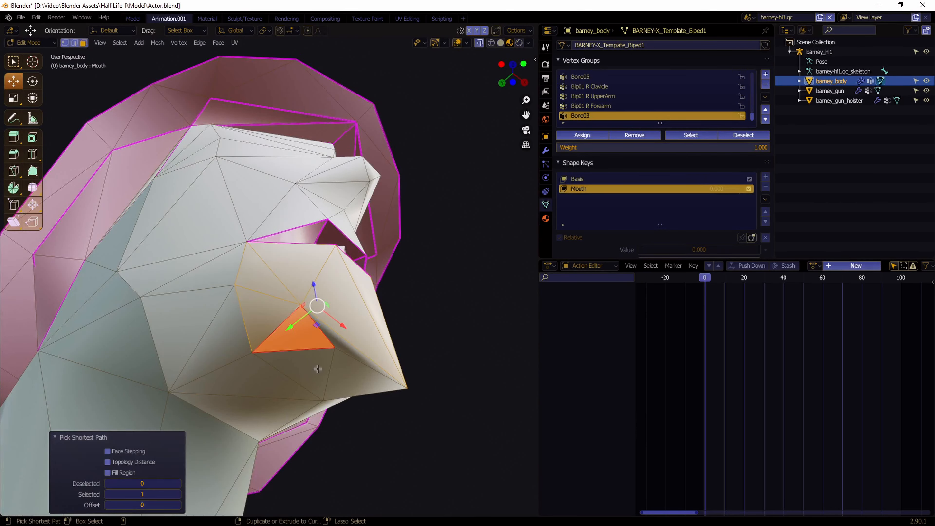
# Add the remaining faces on the other side of the jaw and lower the whole jaw selection about 0.71 m along Z
pyautogui.moveTo(338, 355); pyautogui.dragTo(285, 352, button='middle')
pyautogui.keyDown('ctrl'); pyautogui.click(407, 340); pyautogui.keyUp('ctrl')
pyautogui.moveTo(408, 339); pyautogui.dragTo(367, 353, button='middle')
pyautogui.press('g')
pyautogui.press('z')
pyautogui.click(331, 328)
pyautogui.keyDown('ctrl'); pyautogui.click(368, 371); pyautogui.keyUp('ctrl')
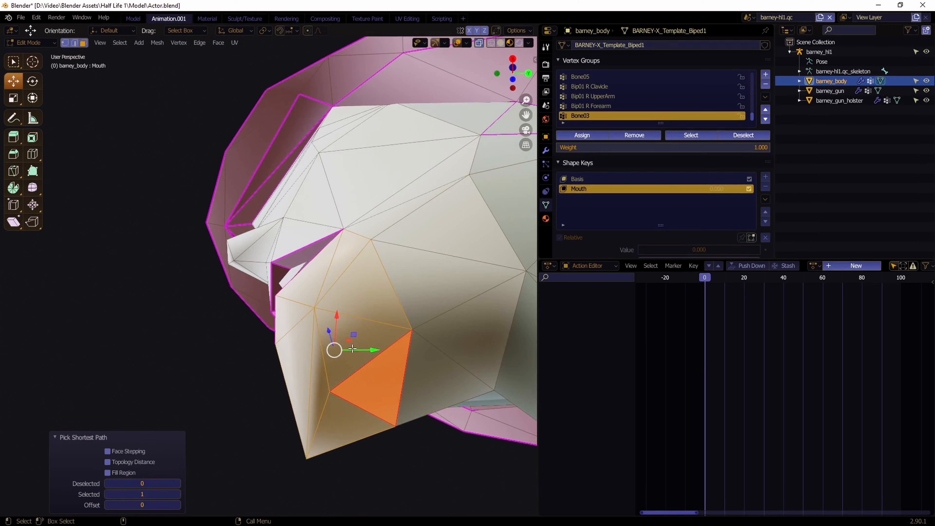
pyautogui.moveTo(329, 331); pyautogui.dragTo(334, 352)
pyautogui.moveTo(335, 352); pyautogui.dragTo(388, 358, button='middle')
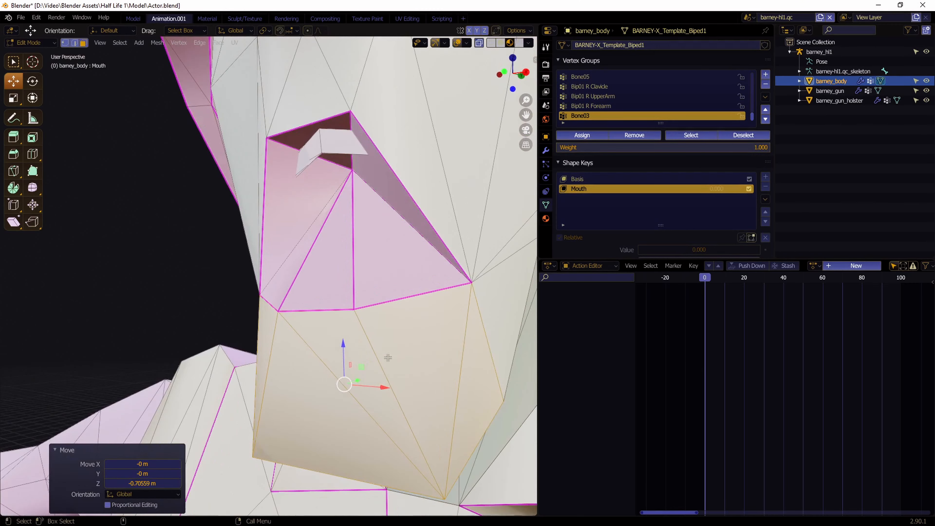
# Select the linked lower-teeth geometry inside the open mouth and lower it about 1.28 m along Z
pyautogui.hotkey('shift', '`')
pyautogui.press('s')
pyautogui.press('a')
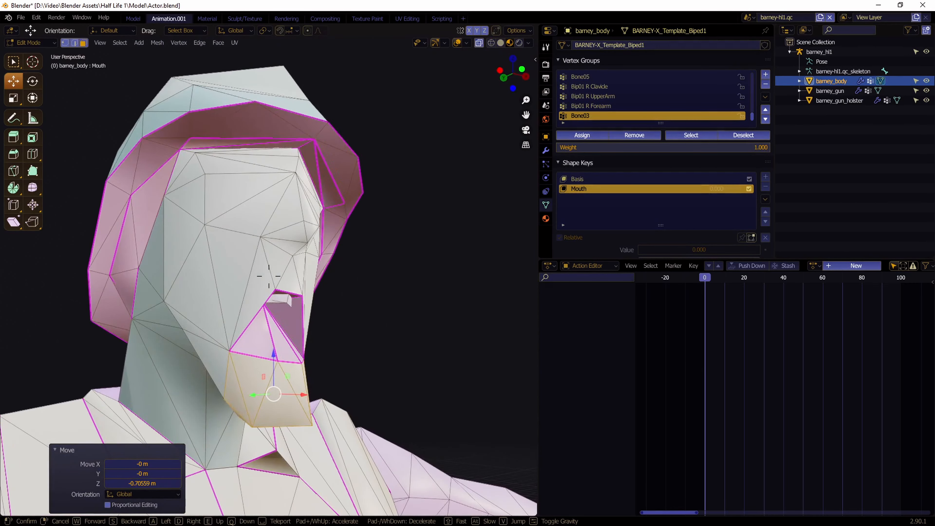
pyautogui.press('w')
pyautogui.press('w')
pyautogui.press('d')
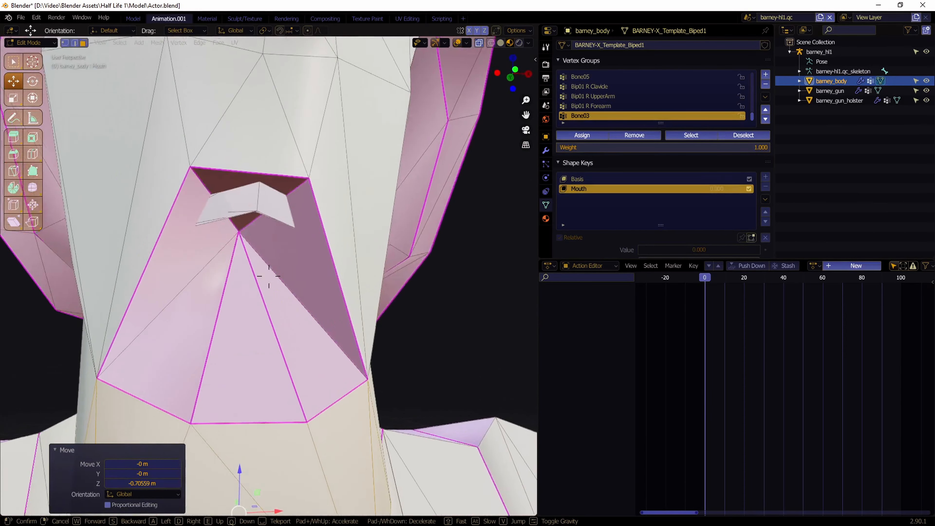
pyautogui.press('a')
pyautogui.click(269, 276)
pyautogui.click(265, 233)
pyautogui.click(259, 231)
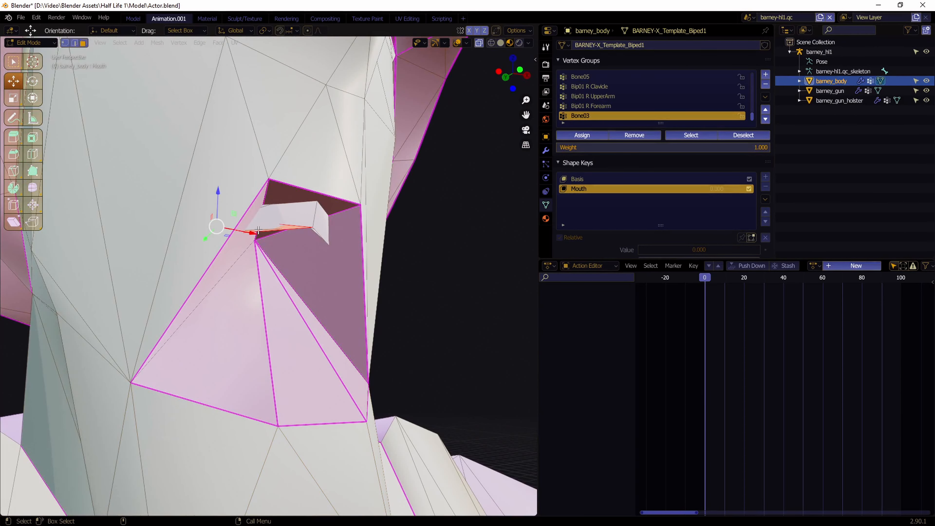
pyautogui.moveTo(287, 242); pyautogui.dragTo(280, 219, button='middle')
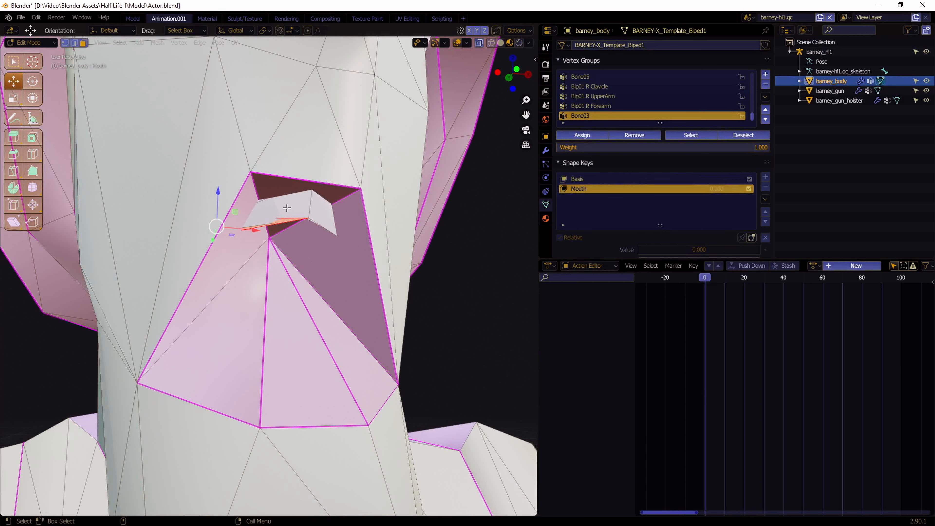
pyautogui.click(284, 291)
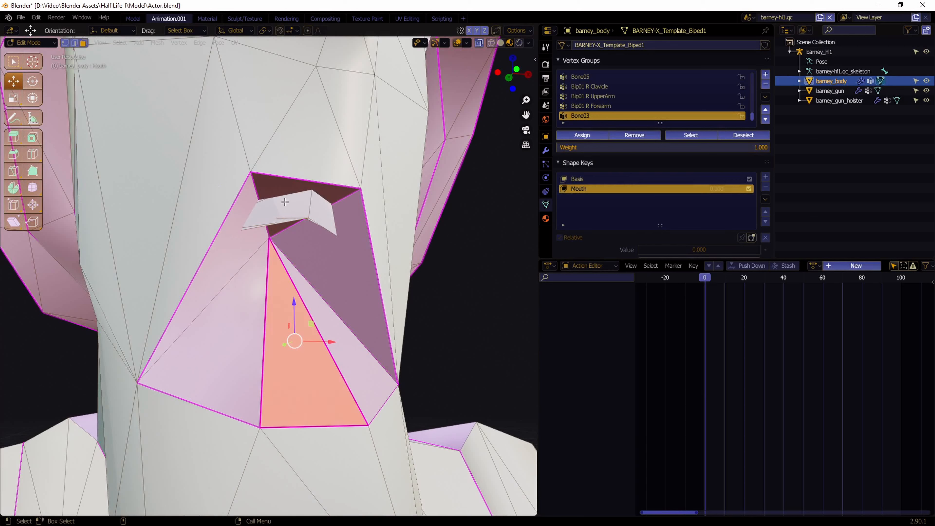
pyautogui.press('l')
pyautogui.keyDown('shift'); pyautogui.click(294, 341); pyautogui.keyUp('shift')
pyautogui.moveTo(291, 204); pyautogui.dragTo(284, 315)
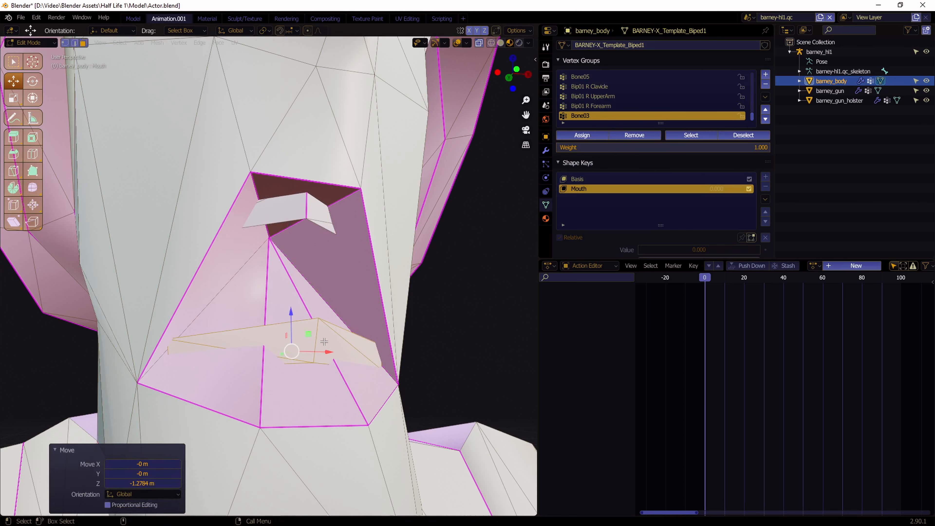
# Move the lower teeth about 0.34 m forward along negative Y
pyautogui.moveTo(285, 315); pyautogui.dragTo(234, 364, button='middle')
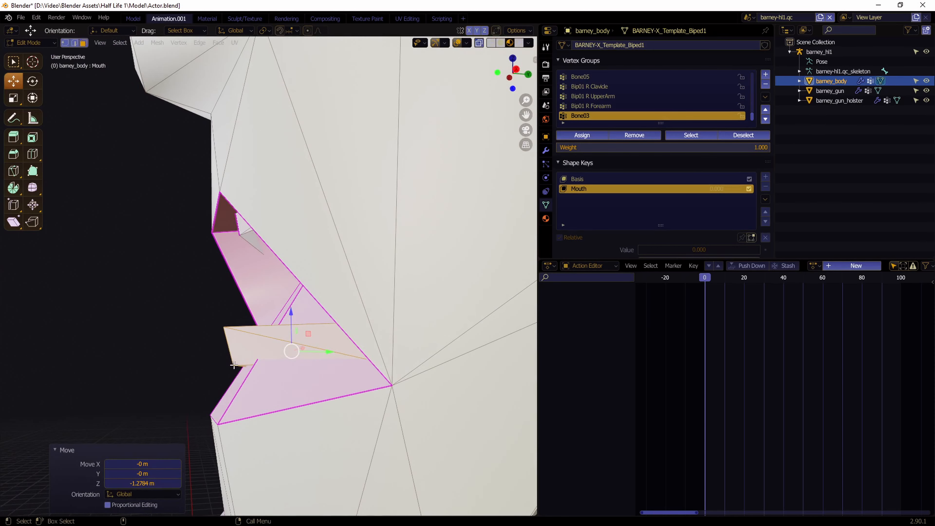
pyautogui.moveTo(308, 334); pyautogui.dragTo(270, 326)
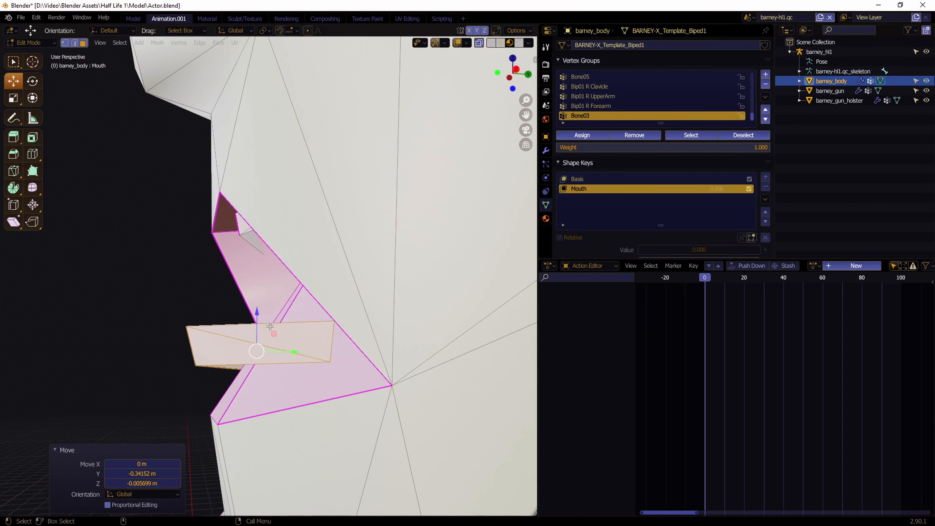
pyautogui.moveTo(226, 389); pyautogui.dragTo(330, 333, button='middle')
# Select the outer end edges on both sides of the lower teeth in edge select mode and move them down
pyautogui.click(148, 353)
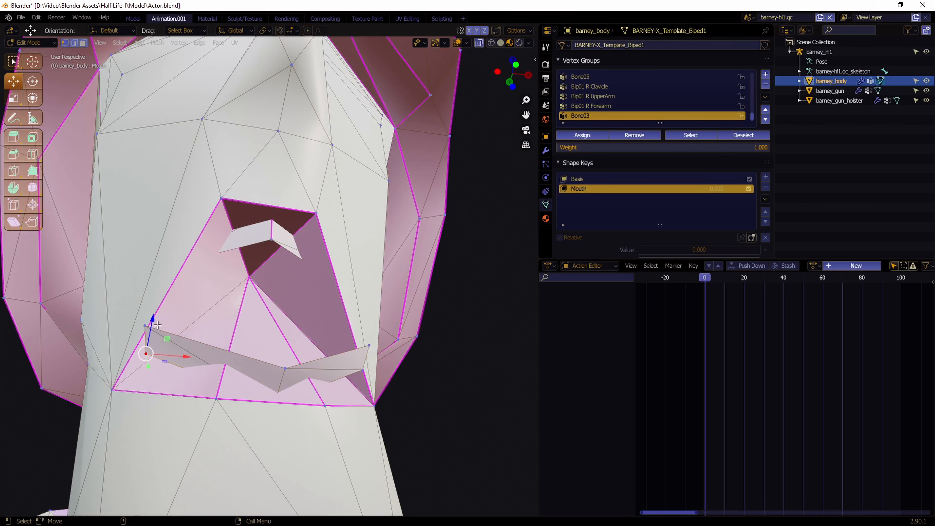
pyautogui.press('2')
pyautogui.click(144, 334)
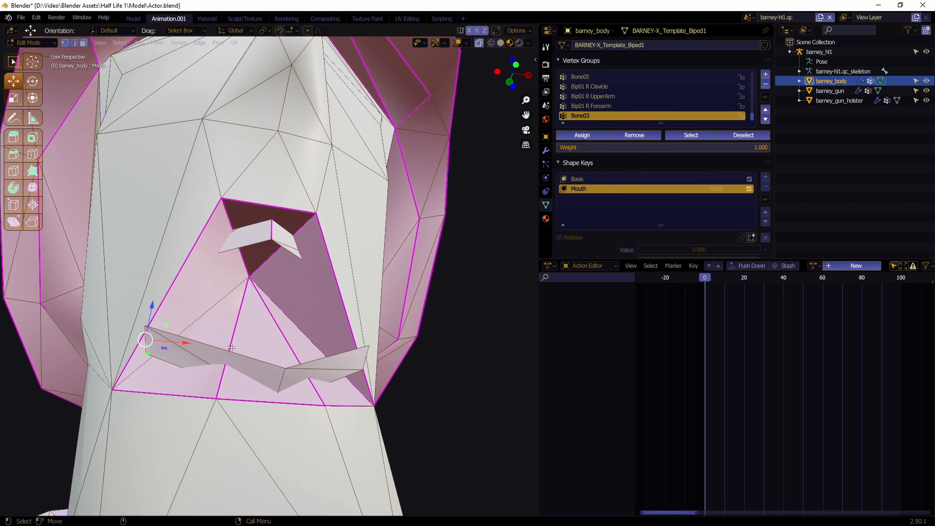
pyautogui.moveTo(148, 338); pyautogui.dragTo(206, 324, button='middle')
pyautogui.keyDown('ctrl'); pyautogui.click(387, 318); pyautogui.keyUp('ctrl')
pyautogui.moveTo(388, 318); pyautogui.dragTo(356, 286, button='middle')
pyautogui.click(384, 289)
pyautogui.moveTo(258, 299); pyautogui.dragTo(128, 280, button='middle')
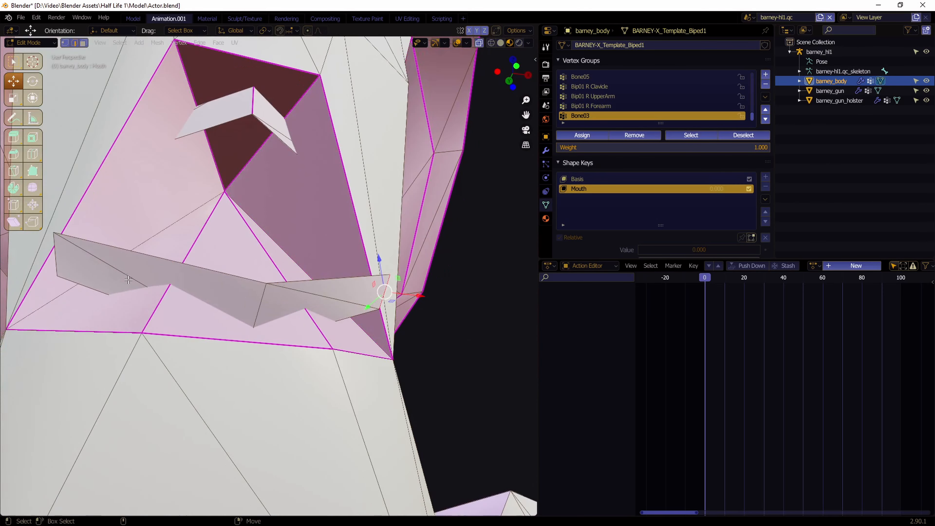
pyautogui.keyDown('shift'); pyautogui.click(59, 251); pyautogui.keyUp('shift')
pyautogui.moveTo(239, 245); pyautogui.dragTo(225, 296)
# Reshape the lower teeth's end edges by scaling them 0.745 along X, raising them slightly, and scaling them 1.096 uniformly
pyautogui.moveTo(317, 264); pyautogui.dragTo(249, 311, button='middle')
pyautogui.press('e')
pyautogui.press('r')
pyautogui.moveTo(267, 328); pyautogui.dragTo(258, 325)
pyautogui.moveTo(258, 326); pyautogui.dragTo(306, 295, button='middle')
pyautogui.press('w')
pyautogui.moveTo(235, 297); pyautogui.dragTo(232, 278)
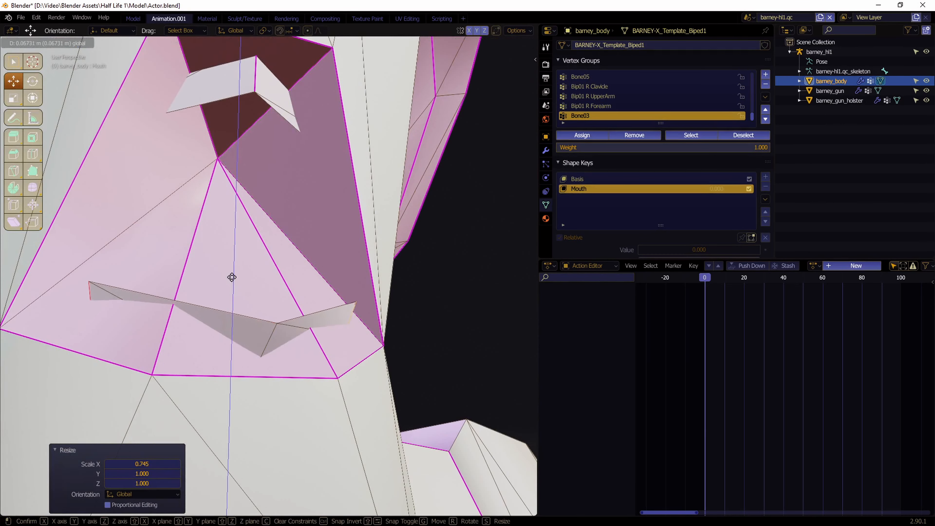
pyautogui.moveTo(331, 272); pyautogui.dragTo(273, 277, button='middle')
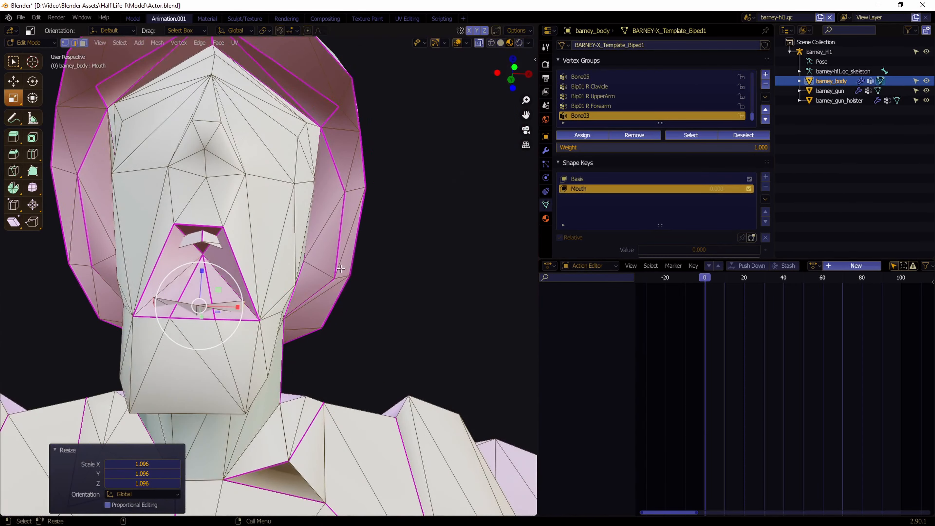
# Leave Edit Mode and return barney_body to Object Mode
pyautogui.hotkey('shift', '`')
pyautogui.press('s')
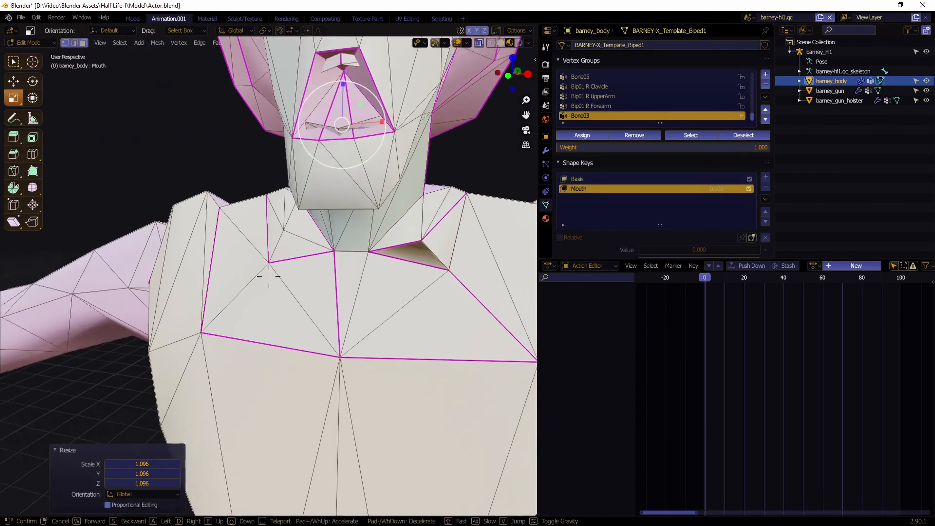
pyautogui.press('d')
pyautogui.click(269, 277)
pyautogui.press('Tab')
pyautogui.press('Tab')
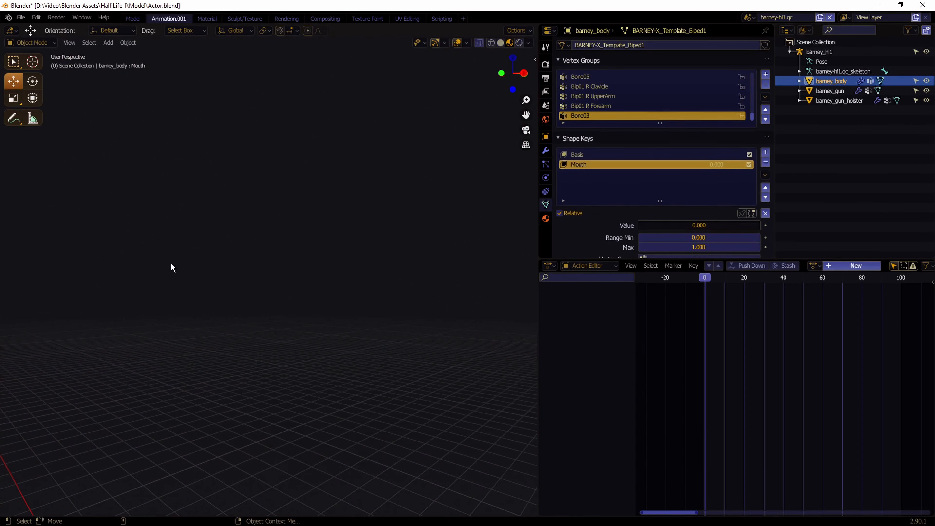
pyautogui.click(41, 44)
pyautogui.click(44, 47)
pyautogui.click(40, 43)
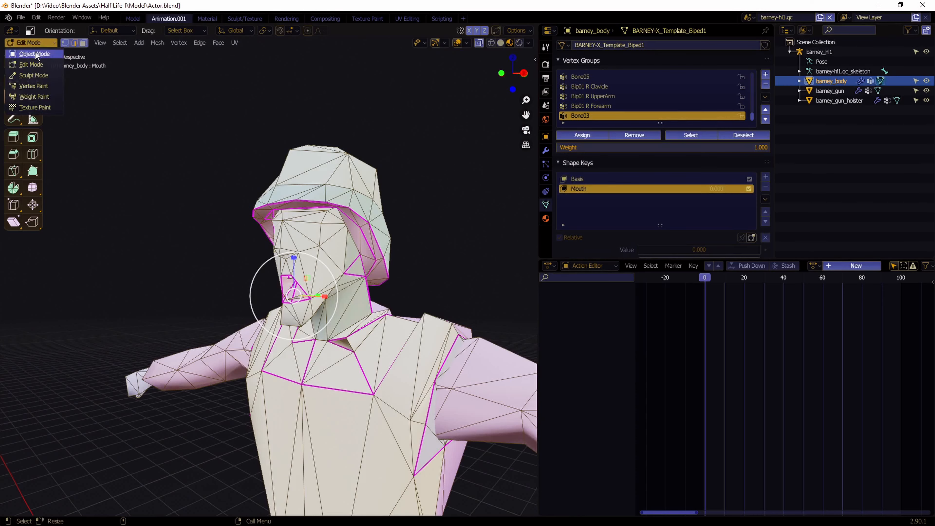
pyautogui.click(35, 52)
# Preview the Mouth shape key on Barney's face by varying its value, and return it to 0
pyautogui.hotkey('shift', '`')
pyautogui.press('w')
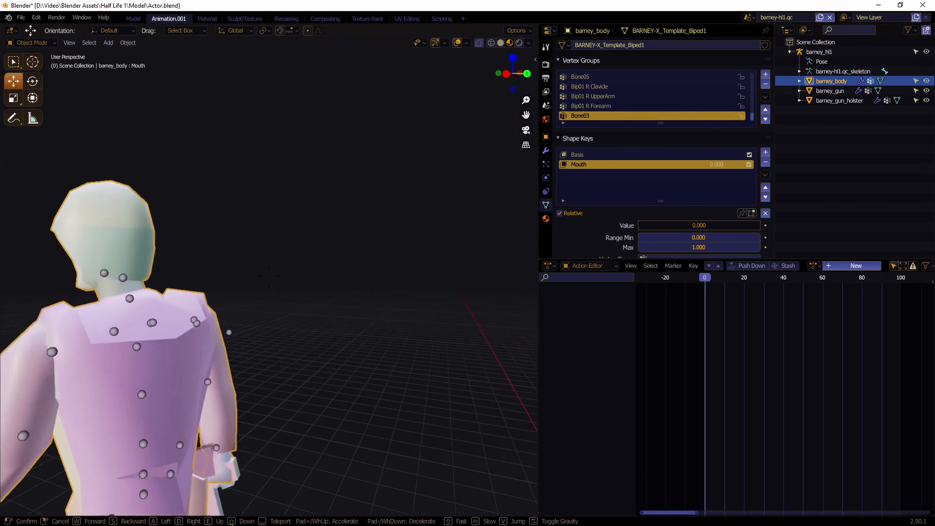
pyautogui.click(270, 277)
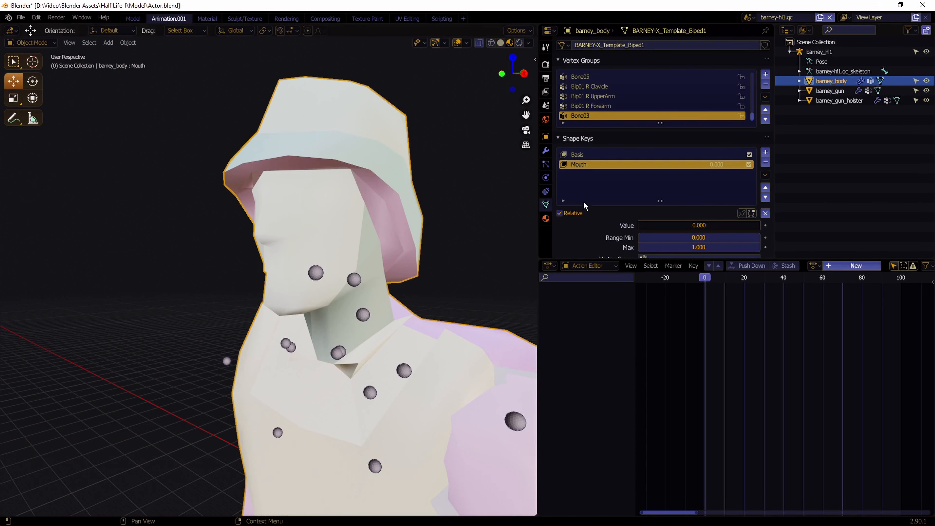
pyautogui.click(25, 44)
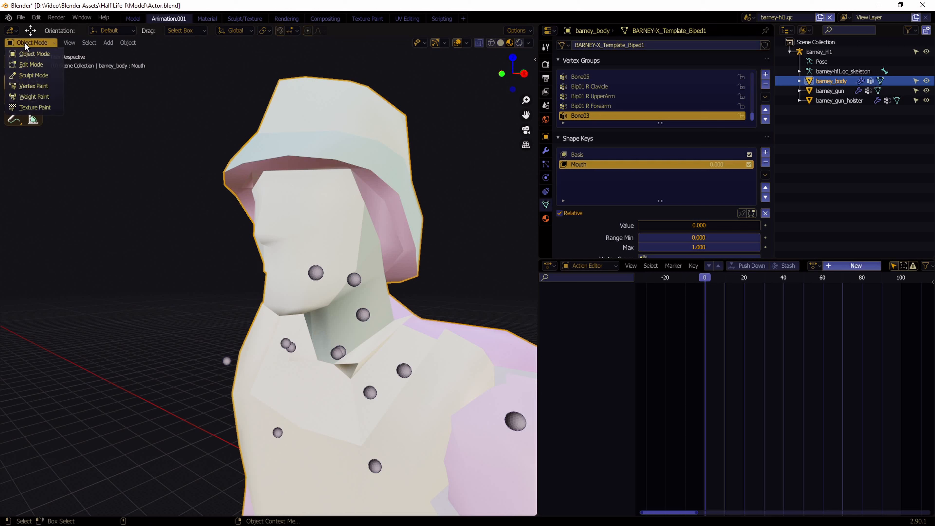
pyautogui.click(26, 43)
pyautogui.hotkey('alt', 'a')
pyautogui.click(327, 209)
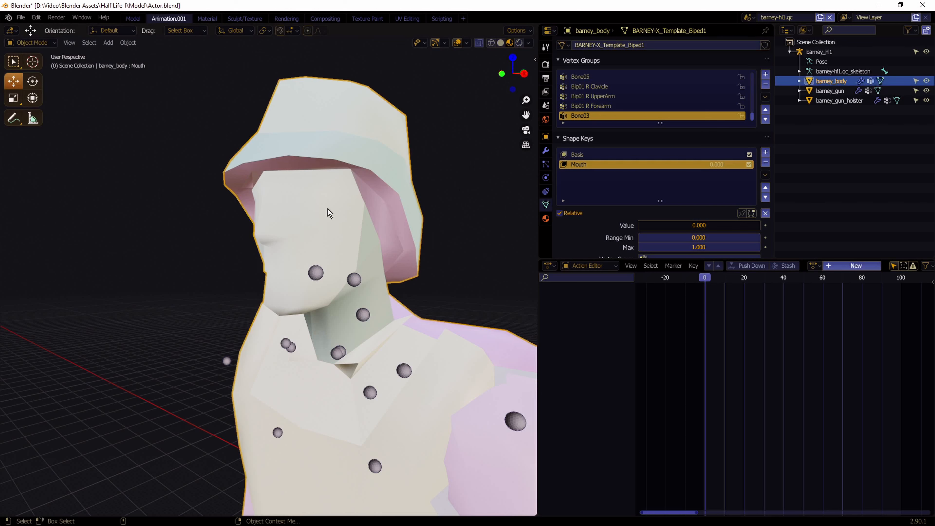
pyautogui.moveTo(661, 225); pyautogui.dragTo(639, 226)
pyautogui.moveTo(272, 243); pyautogui.dragTo(290, 237, button='middle')
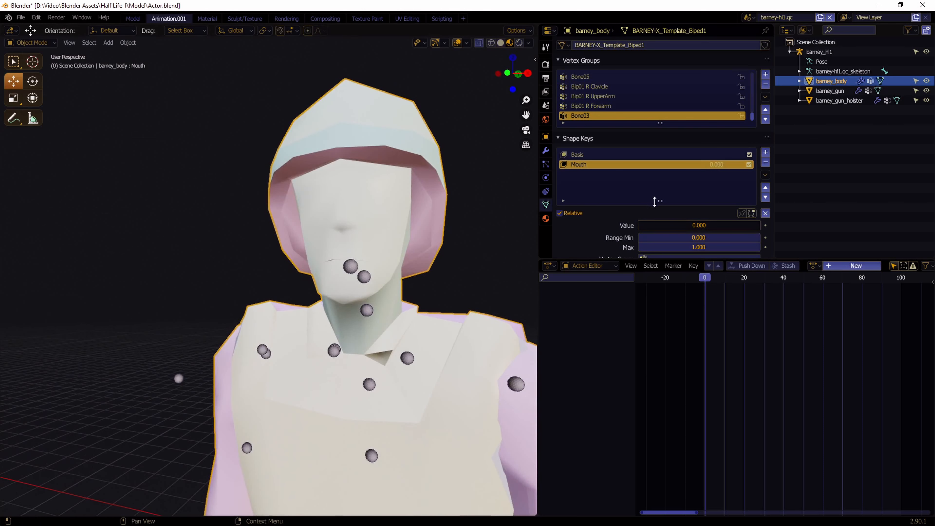
pyautogui.moveTo(643, 226)
pyautogui.mouseDown()
pyautogui.moveTo(677, 226)
pyautogui.moveTo(626, 226)
pyautogui.mouseUp()
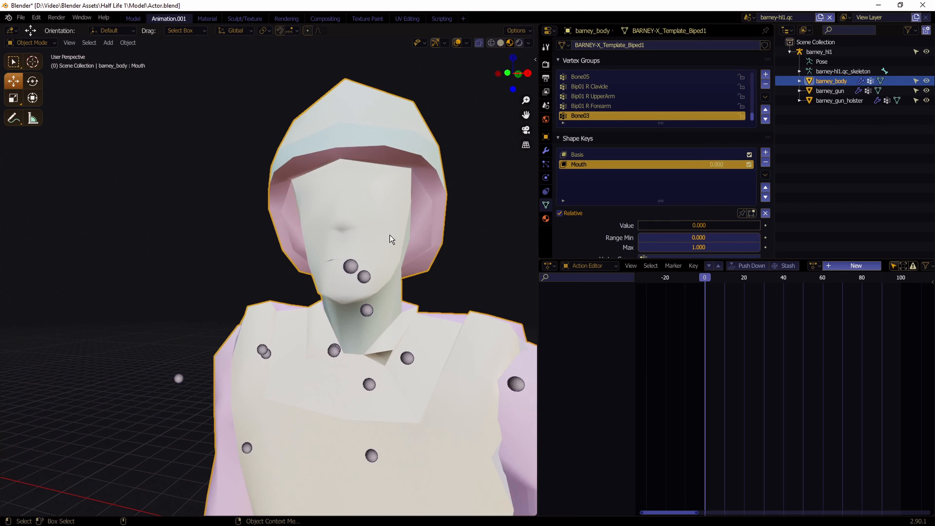
# Set the Source Engine Export format to DMX and mark only barney_body for export
pyautogui.click(546, 105)
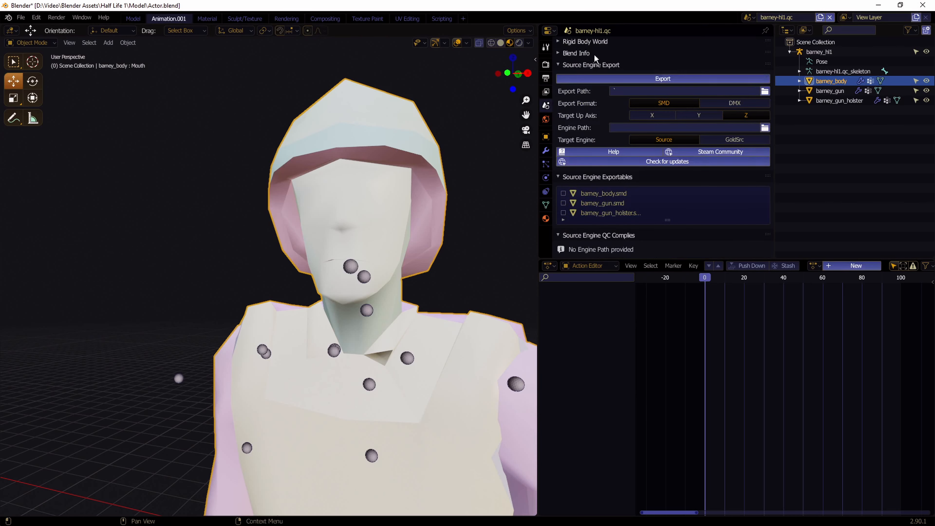
pyautogui.click(728, 104)
pyautogui.scroll(-2, 635, 177)
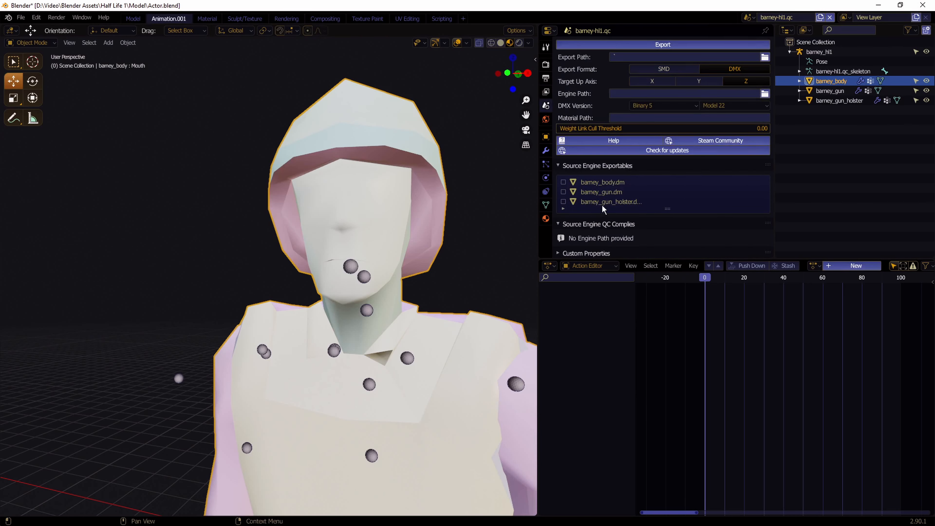
pyautogui.click(563, 182)
pyautogui.click(625, 191)
pyautogui.click(628, 201)
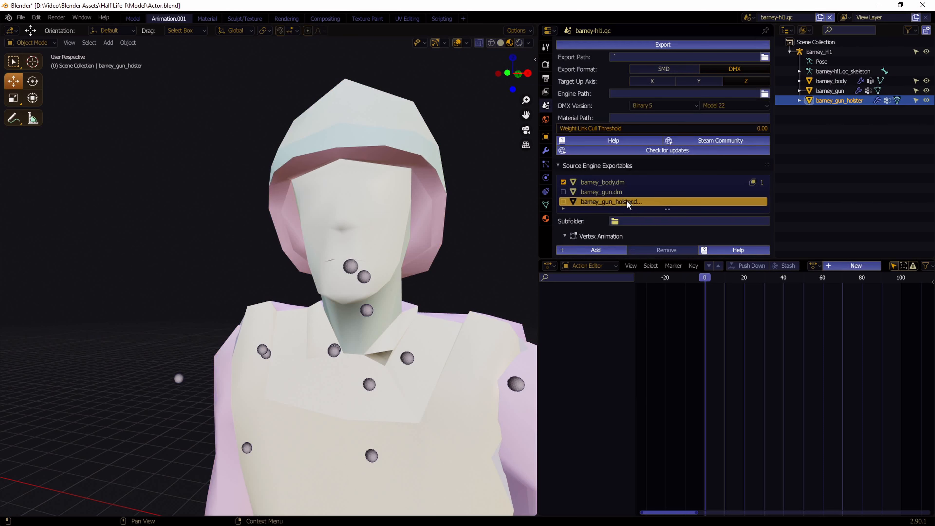
pyautogui.click(619, 182)
pyautogui.scroll(-2, 331, 207)
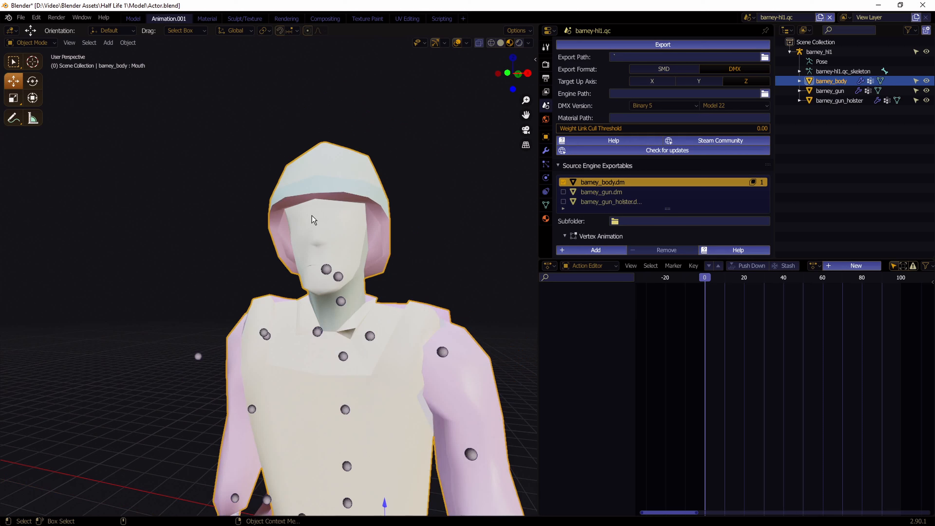
# Set the export path to the models\inlet_hl1\actor\barney_hl1 folder and export the barney_body mesh as DMX
pyautogui.scroll(4, 699, 94)
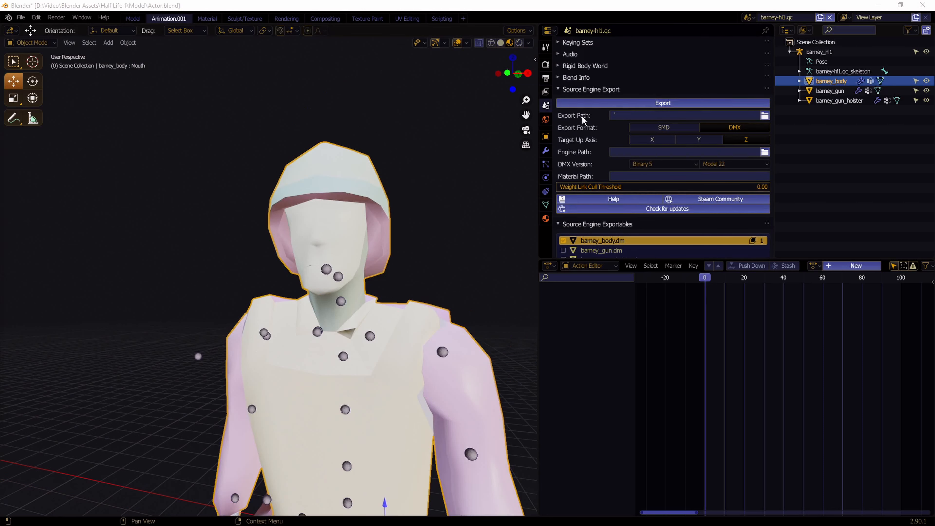
pyautogui.click(764, 115)
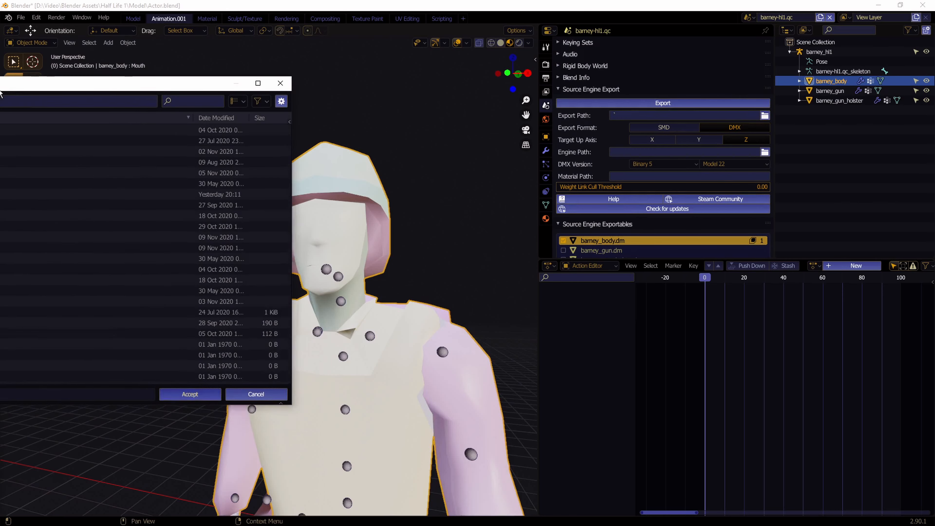
pyautogui.click(444, 93)
pyautogui.hotkey('ctrl', 'v')
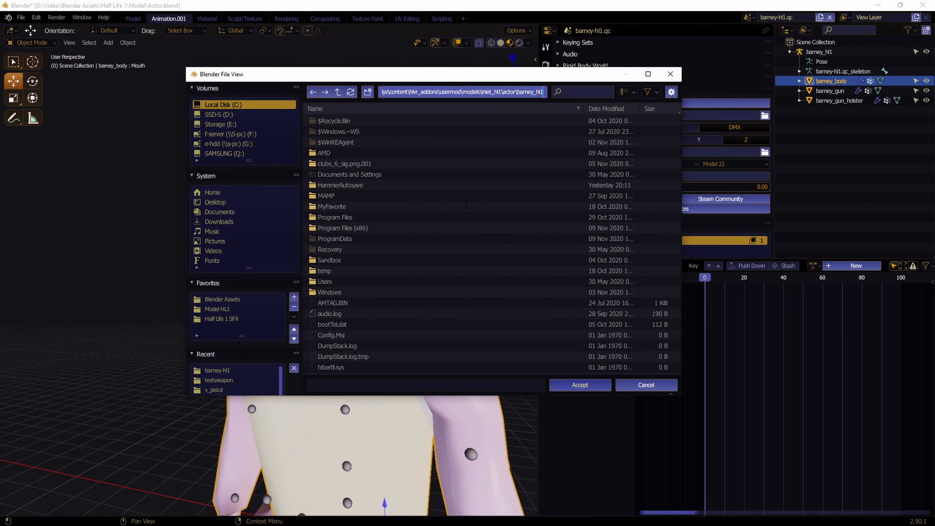
pyautogui.press('Return')
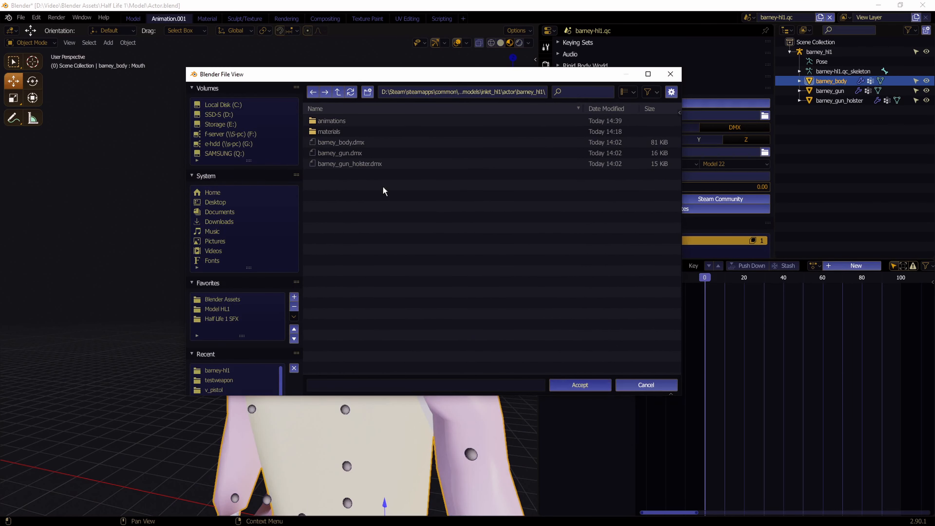
pyautogui.click(592, 383)
pyautogui.moveTo(0, 122); pyautogui.dragTo(295, 124)
# Switch to ModelDoc, recompile the barney_hl1 model and enable manual slider control for its morphs
pyautogui.hotkey('alt', 'Tab')
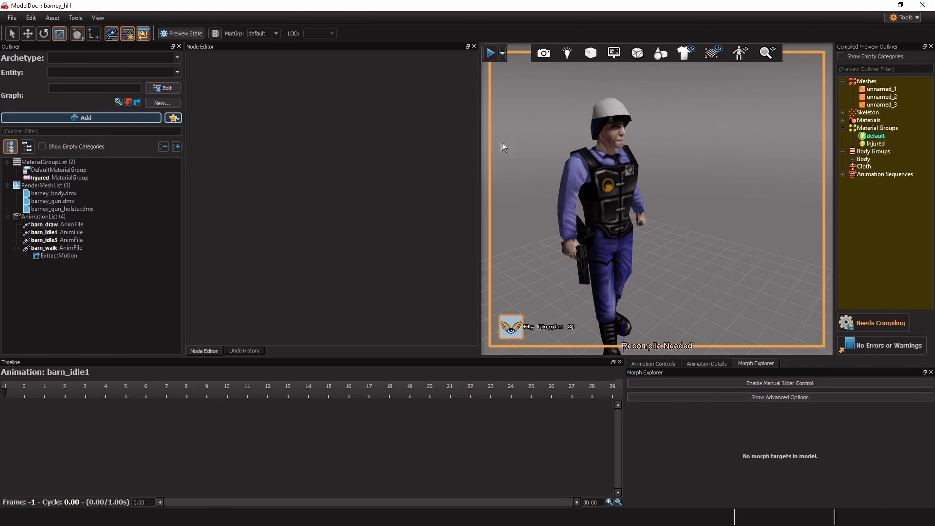
pyautogui.click(878, 326)
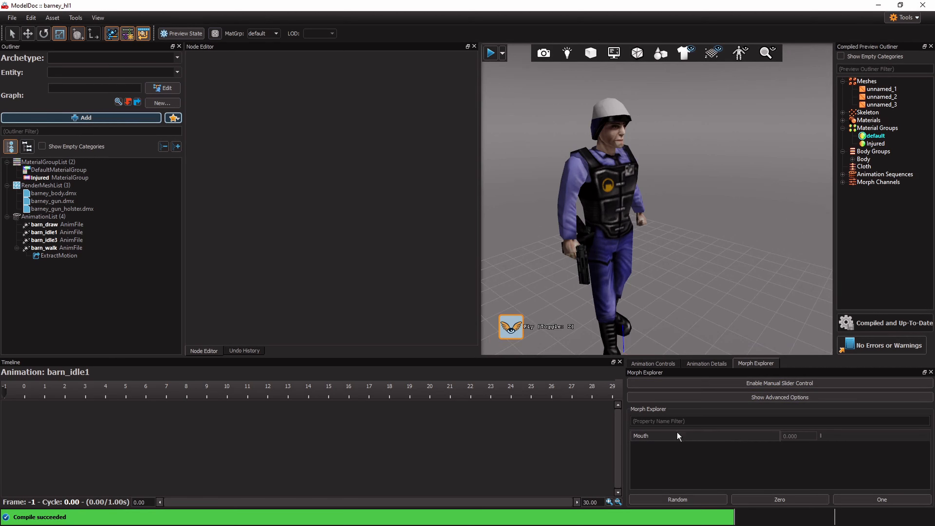
pyautogui.click(766, 384)
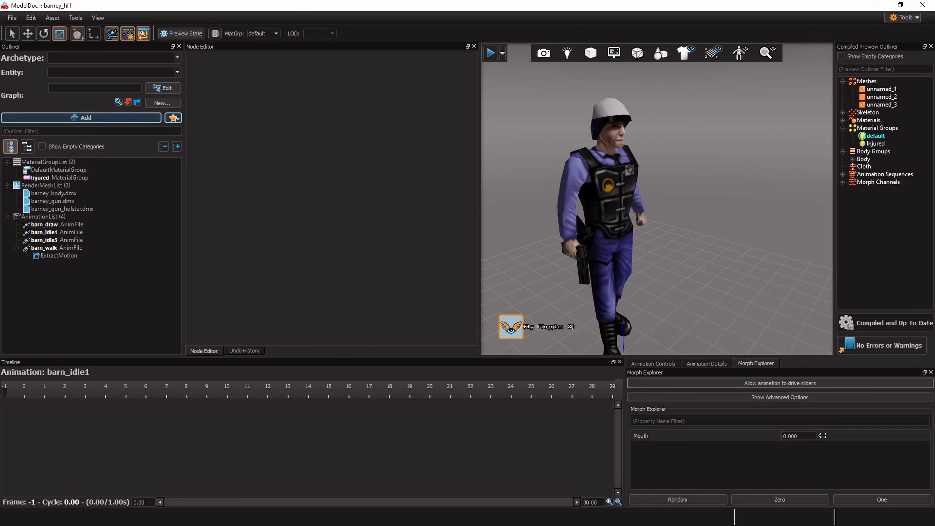
# Test the Mouth morph slider while viewing Barney's face up close
pyautogui.moveTo(823, 436)
pyautogui.mouseDown()
pyautogui.moveTo(893, 433)
pyautogui.moveTo(825, 436)
pyautogui.mouseUp()
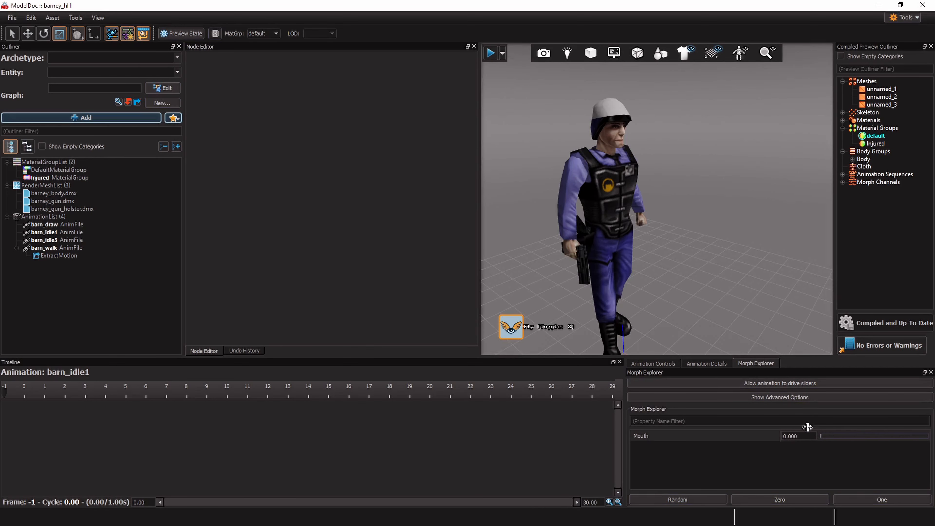
pyautogui.scroll(6, 691, 254)
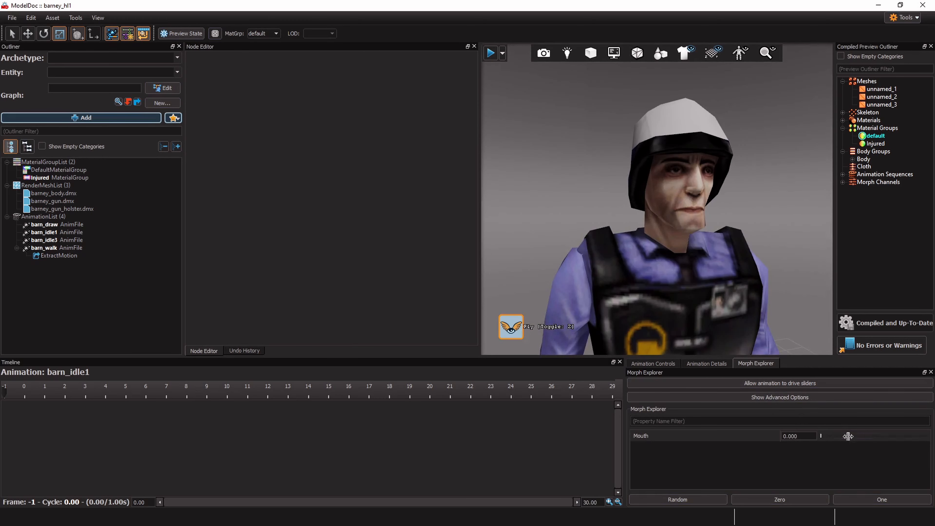
pyautogui.moveTo(848, 437)
pyautogui.mouseDown()
pyautogui.moveTo(929, 436)
pyautogui.moveTo(819, 435)
pyautogui.moveTo(883, 436)
pyautogui.moveTo(846, 437)
pyautogui.moveTo(848, 444)
pyautogui.mouseUp()
# Launch the Material Editor and start opening an existing material
pyautogui.click(890, 21)
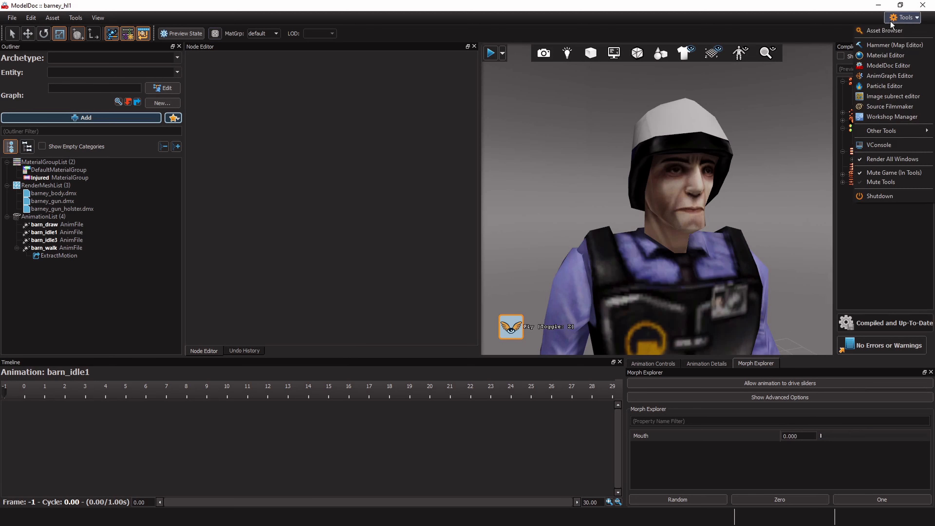
pyautogui.click(880, 55)
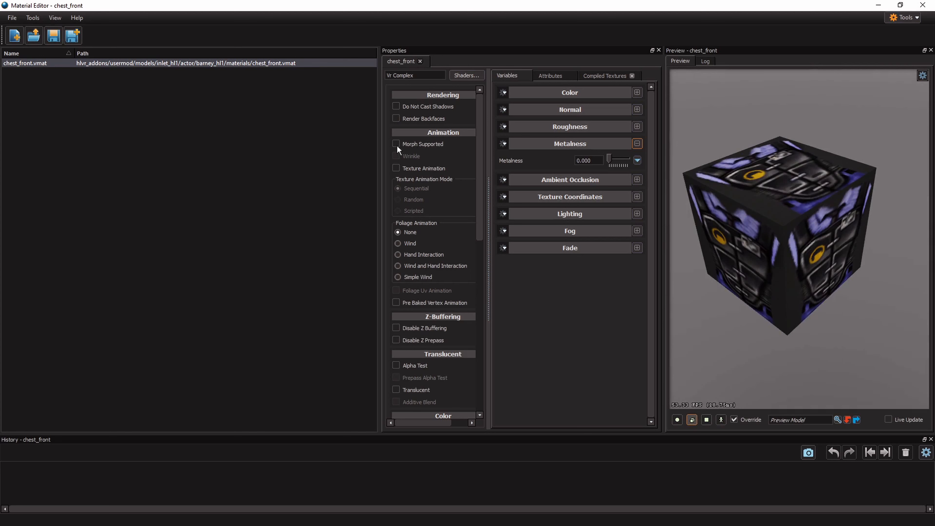
pyautogui.moveTo(588, 5)
pyautogui.mouseDown()
pyautogui.moveTo(578, 36)
pyautogui.moveTo(127, 114)
pyautogui.moveTo(604, 3)
pyautogui.mouseUp()
pyautogui.click(821, 436)
pyautogui.hotkey('alt', 'Tab')
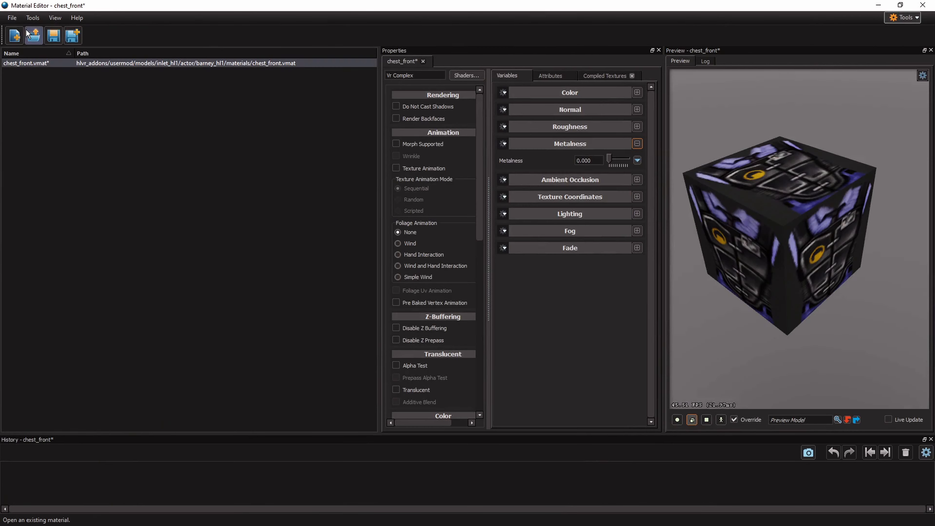
pyautogui.click(12, 18)
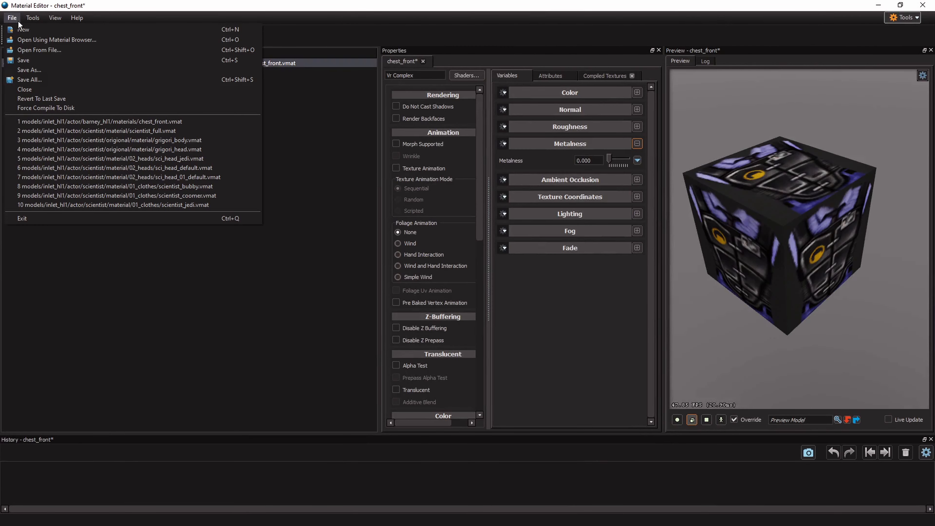
pyautogui.click(76, 47)
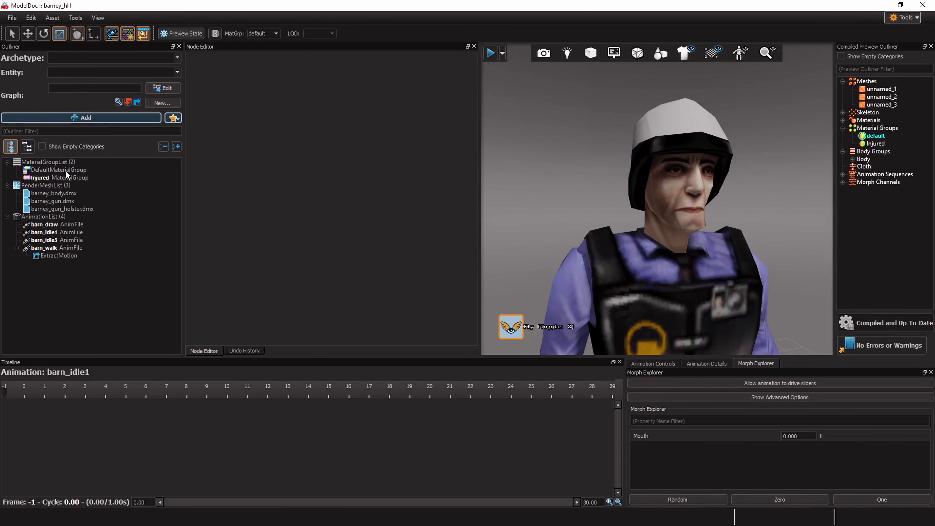
# Open bx_face1 and bx_f-side1 from the DefaultMaterialGroup in the Material Editor and enable Morph Supported on bx_f-side1
pyautogui.click(66, 171)
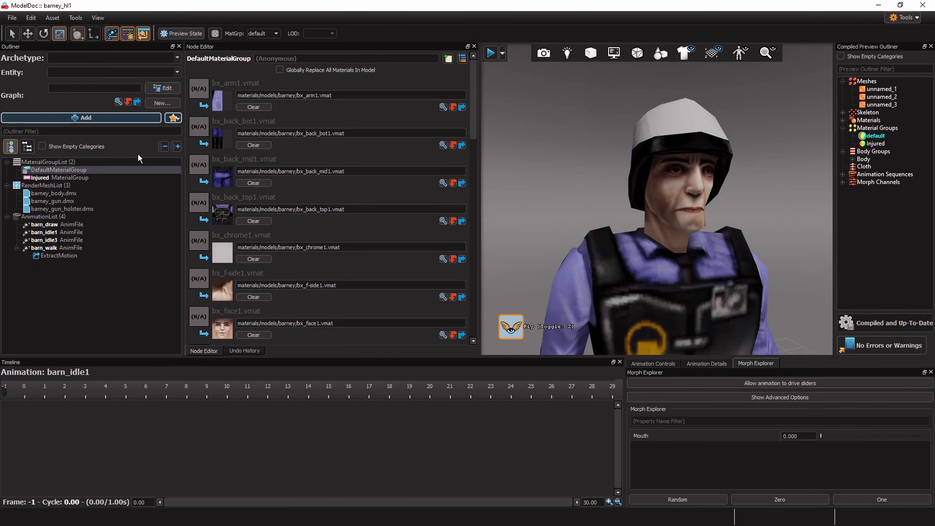
pyautogui.scroll(-3, 391, 113)
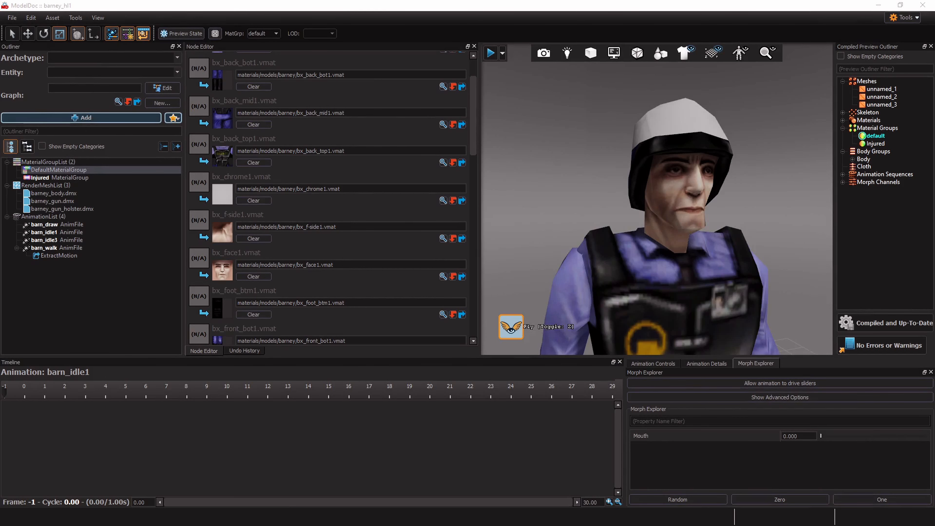
pyautogui.moveTo(0, 148); pyautogui.dragTo(0, 43)
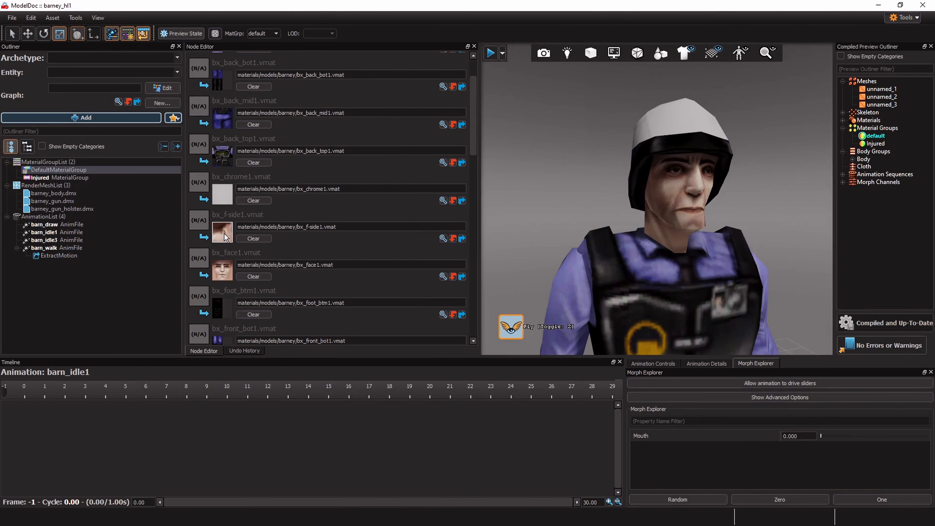
pyautogui.doubleClick(225, 234)
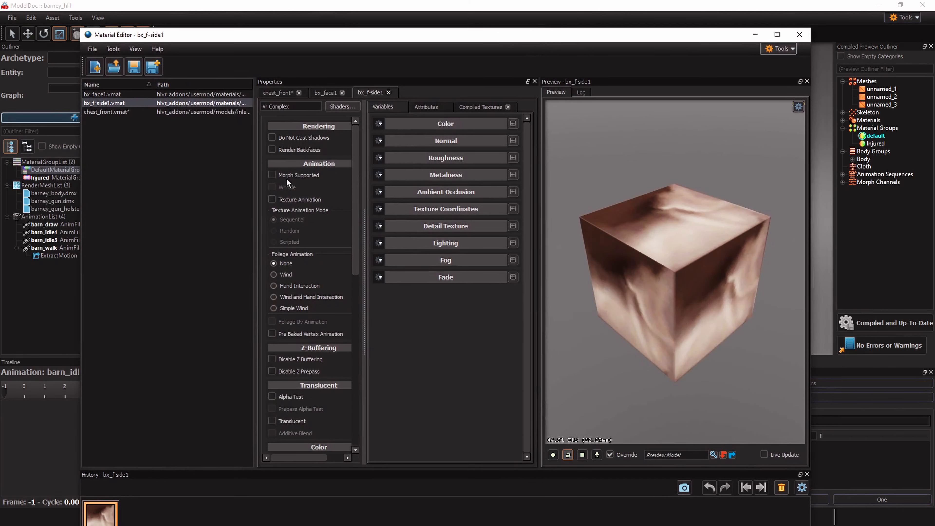
pyautogui.click(281, 176)
# Enable Morph Supported on the bx_face1 material, save all open materials and return to ModelDoc
pyautogui.click(145, 111)
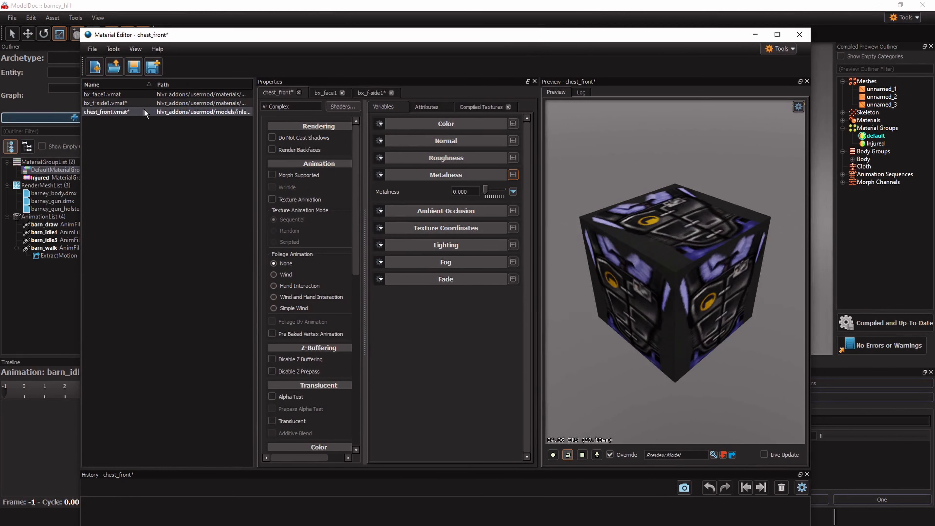
pyautogui.click(163, 97)
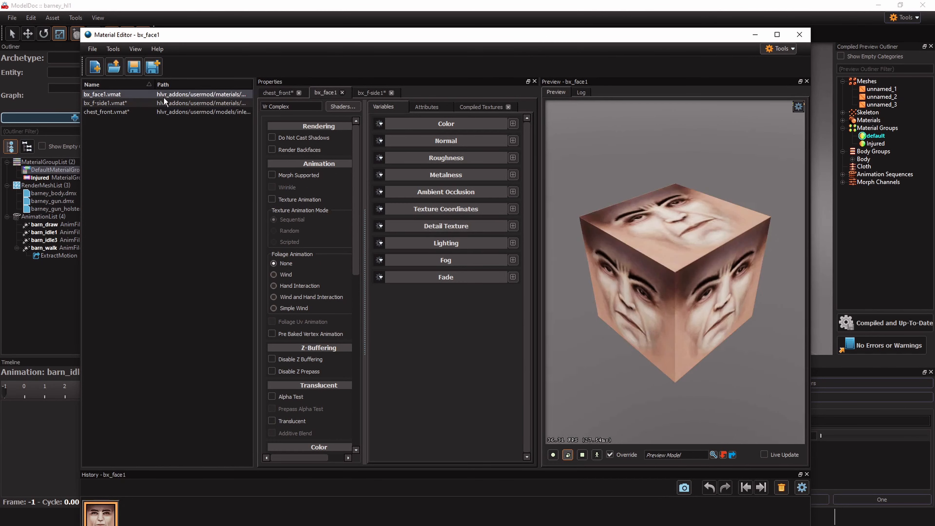
pyautogui.click(273, 174)
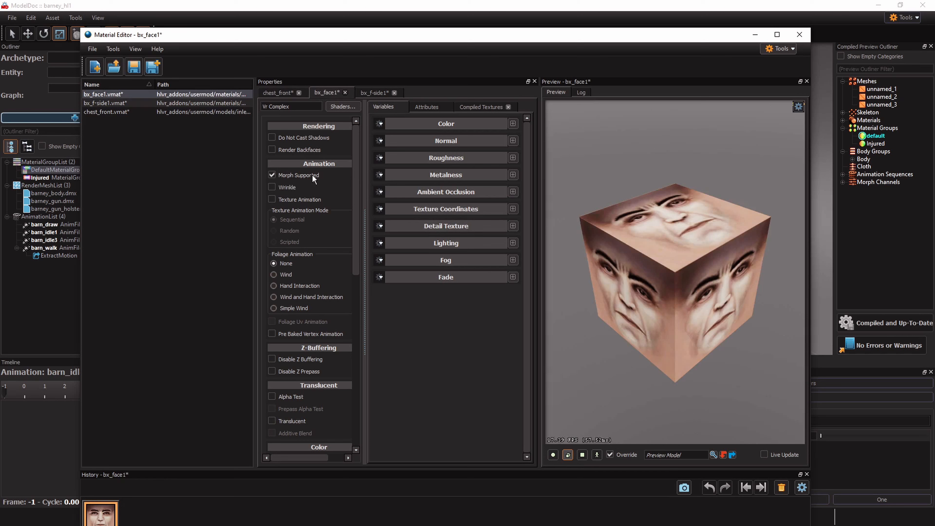
pyautogui.click(150, 70)
pyautogui.click(229, 5)
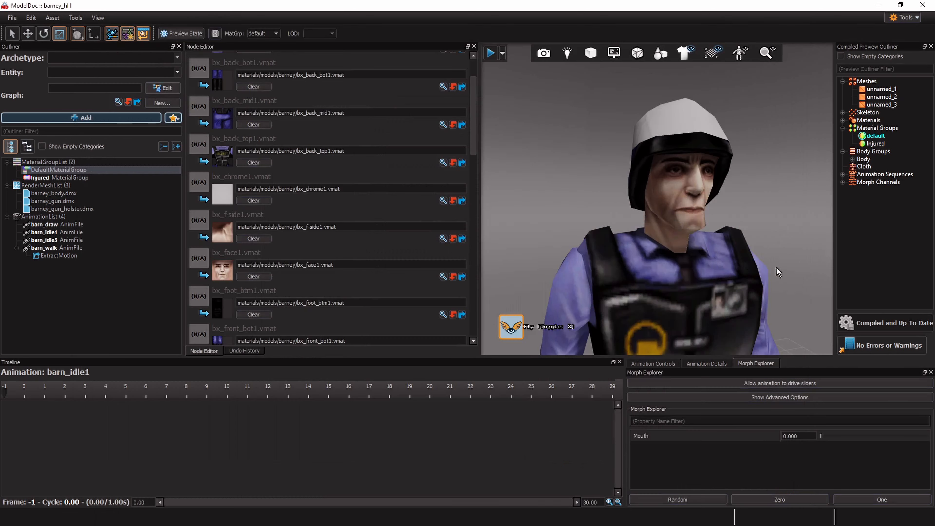
# Preview the Mouth morph on a close view of Barney's face, raising it to 0.826
pyautogui.moveTo(823, 438); pyautogui.dragTo(873, 414)
pyautogui.moveTo(699, 236); pyautogui.dragTo(746, 256)
pyautogui.press('d')
pyautogui.moveTo(746, 256); pyautogui.dragTo(815, 356, button='right')
pyautogui.press('w')
pyautogui.moveTo(888, 436); pyautogui.dragTo(908, 437)
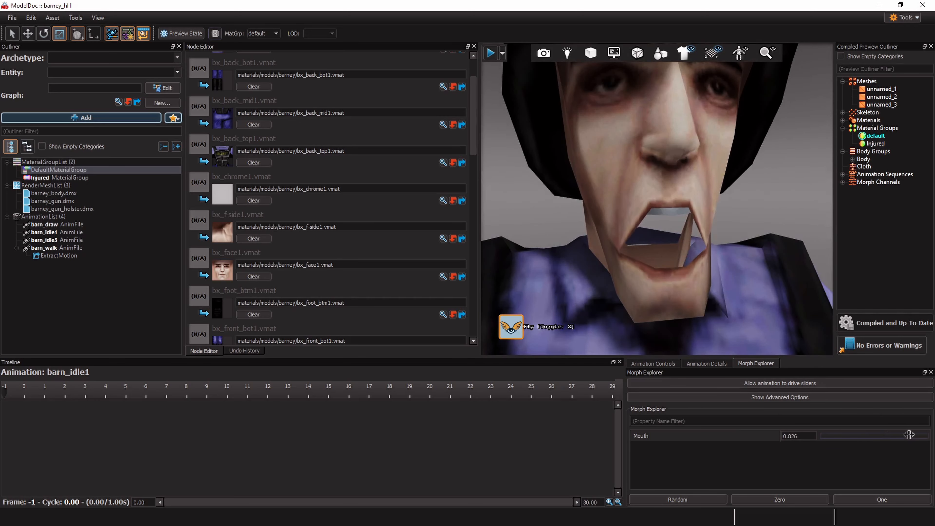
# Open the bx_teeth and bx_tounge materials, enable Morph Supported on bx_teeth, and save all before returning to ModelDoc
pyautogui.scroll(-10, 319, 248)
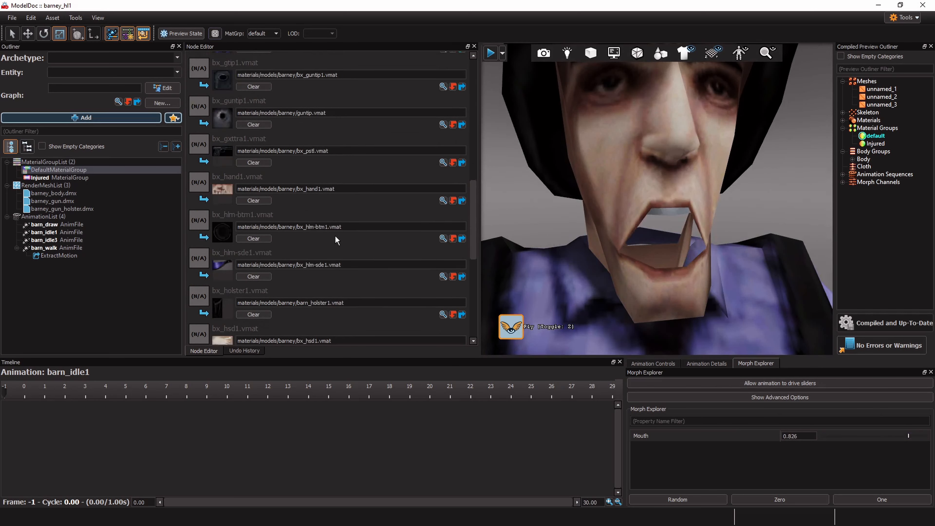
pyautogui.scroll(-4, 369, 258)
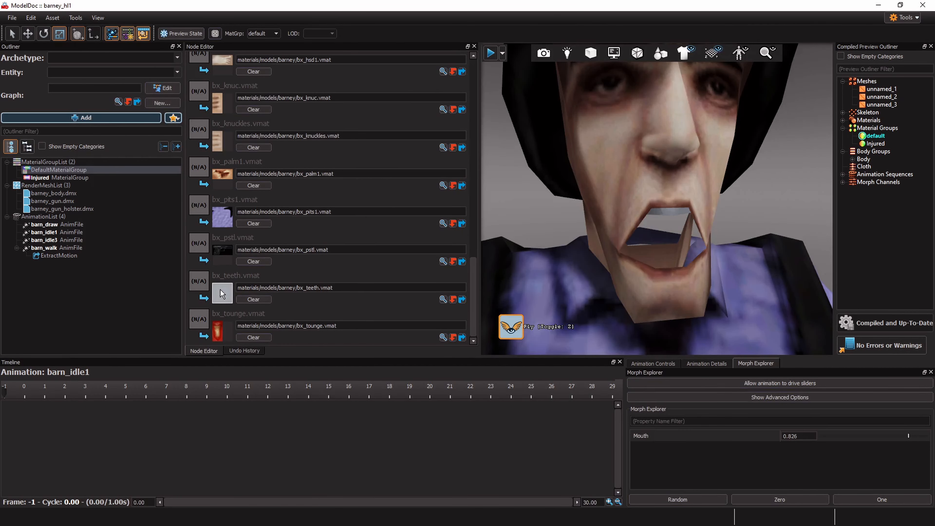
pyautogui.doubleClick(222, 293)
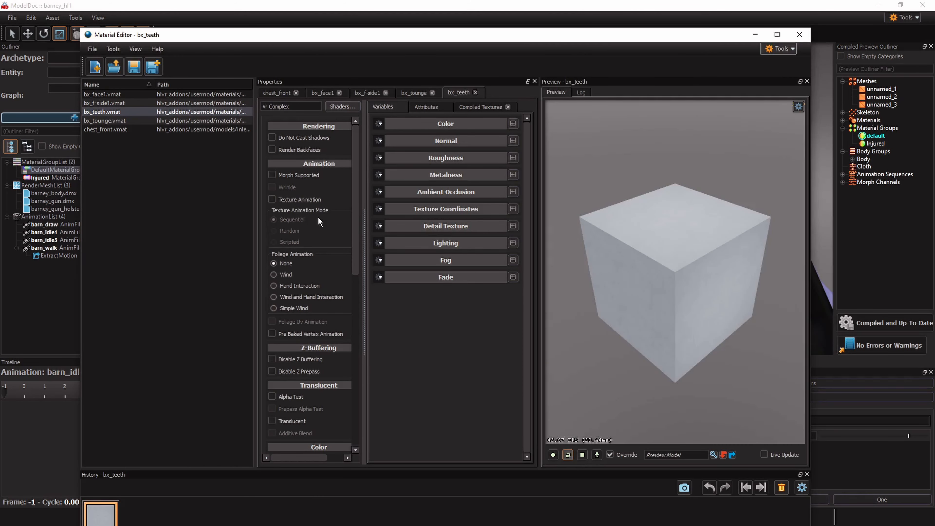
pyautogui.click(290, 175)
pyautogui.click(190, 122)
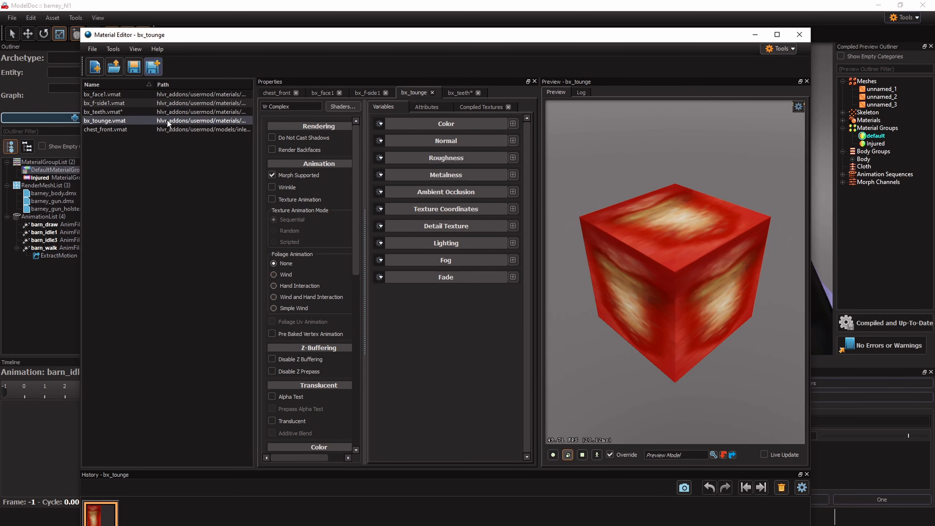
pyautogui.click(719, 2)
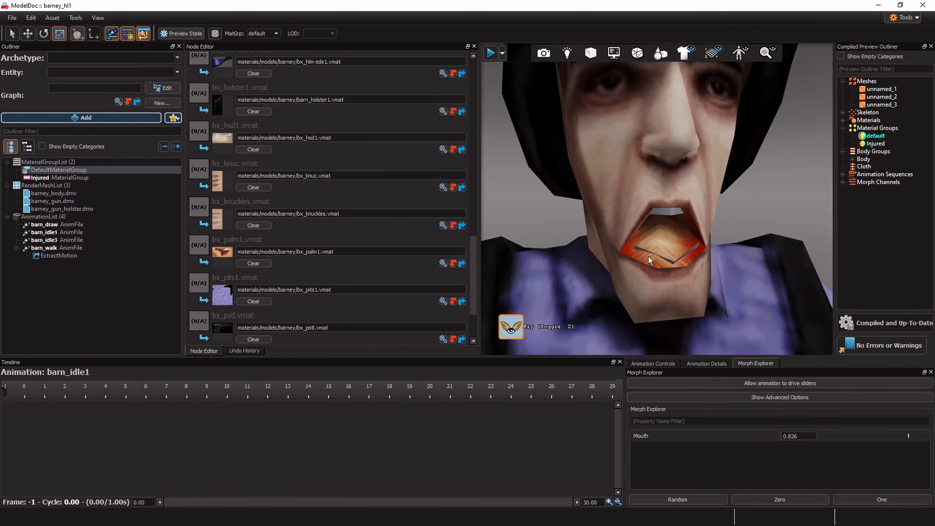
# Preview the Mouth morph closing from farther away and return its value to 0
pyautogui.moveTo(908, 436); pyautogui.dragTo(829, 450)
pyautogui.press('s')
pyautogui.moveTo(695, 207); pyautogui.dragTo(695, 207, button='right')
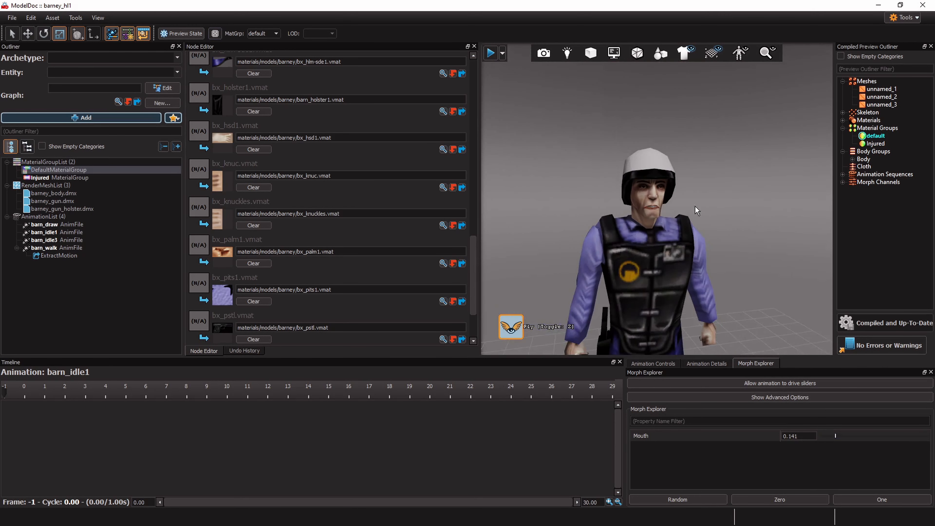
pyautogui.moveTo(734, 271); pyautogui.dragTo(734, 335, button='right')
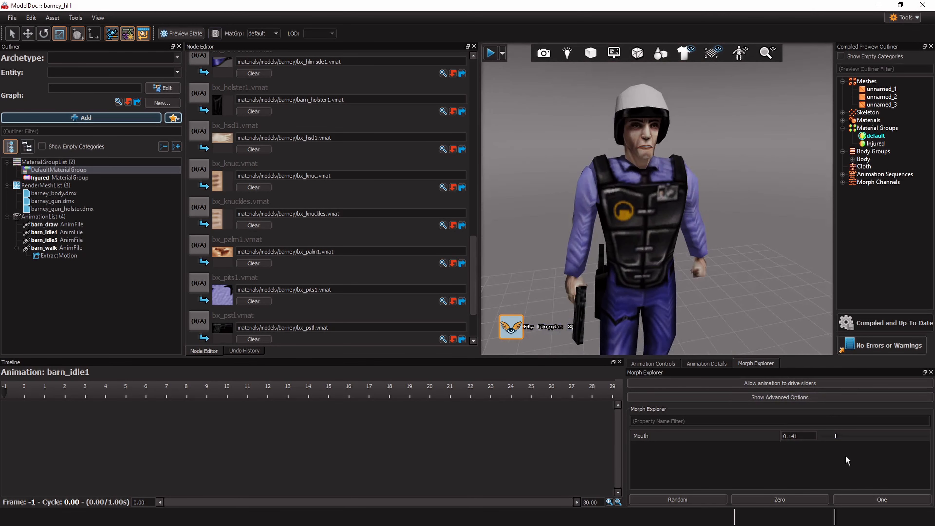
pyautogui.moveTo(835, 436); pyautogui.dragTo(804, 433)
# Preview the Injured material group on Barney and check the Mouth morph with it, leaving the morph at 0
pyautogui.moveTo(657, 166); pyautogui.dragTo(714, 161, button='right')
pyautogui.press('a')
pyautogui.click(875, 143)
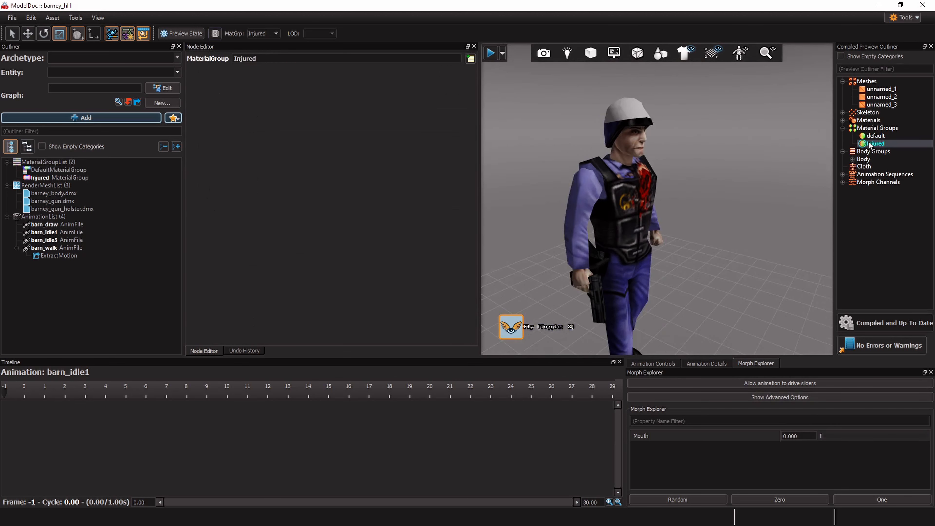
pyautogui.moveTo(821, 436); pyautogui.dragTo(797, 417)
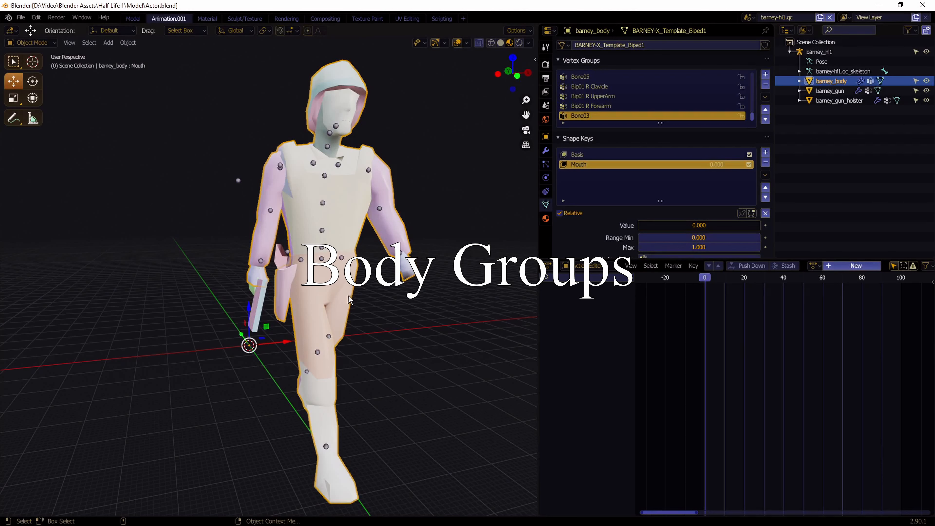
# Examine the barney_gun and barney_gun_holster meshes around Barney's right hand and hip, selecting each one up close
pyautogui.moveTo(399, 308); pyautogui.dragTo(477, 312, button='middle')
pyautogui.click(260, 305)
pyautogui.hotkey('shift', '`')
pyautogui.press('w')
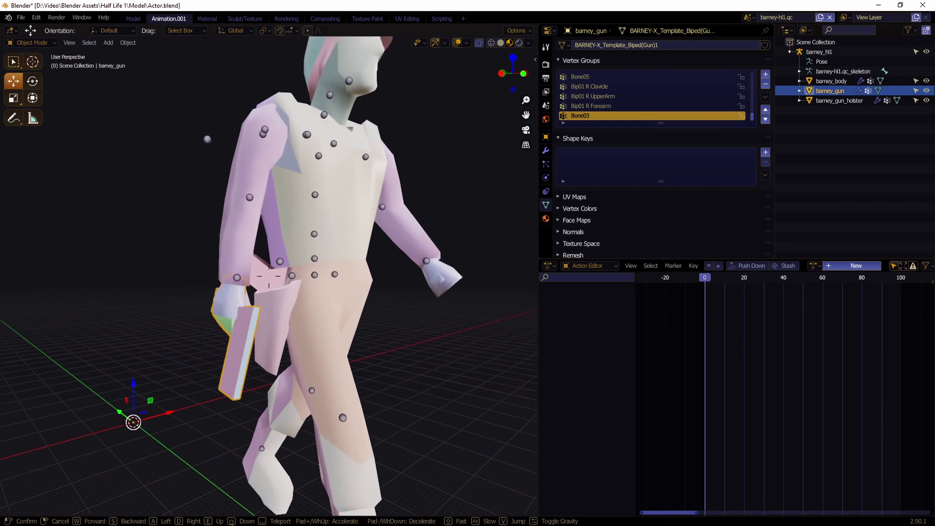
pyautogui.press('w')
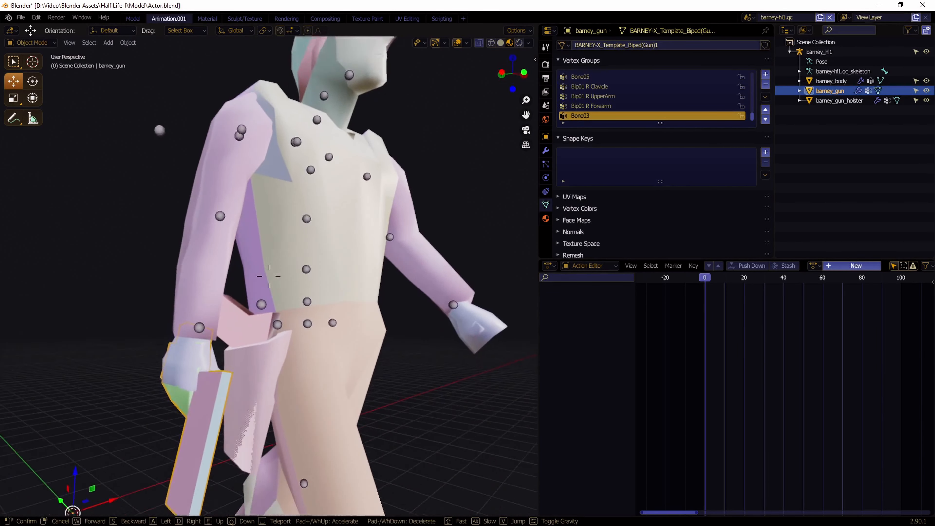
pyautogui.press('w')
pyautogui.press('d')
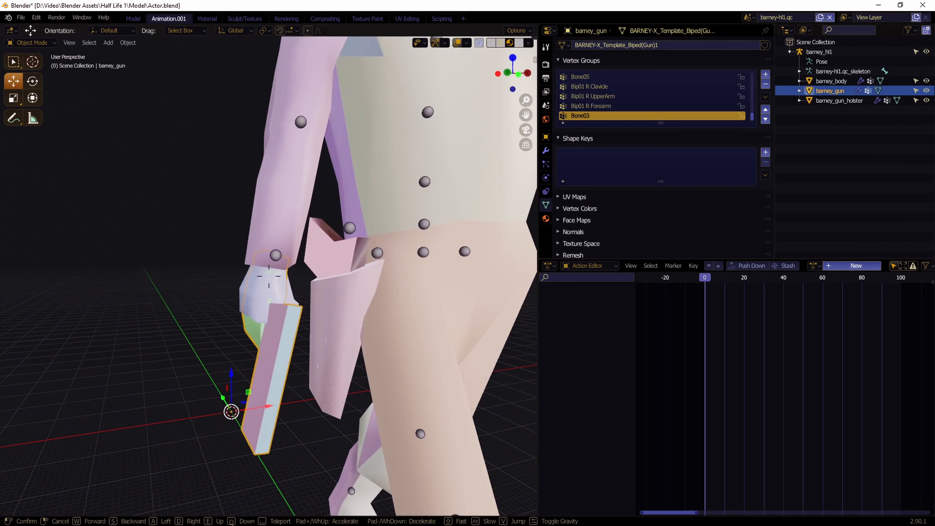
pyautogui.click(269, 276)
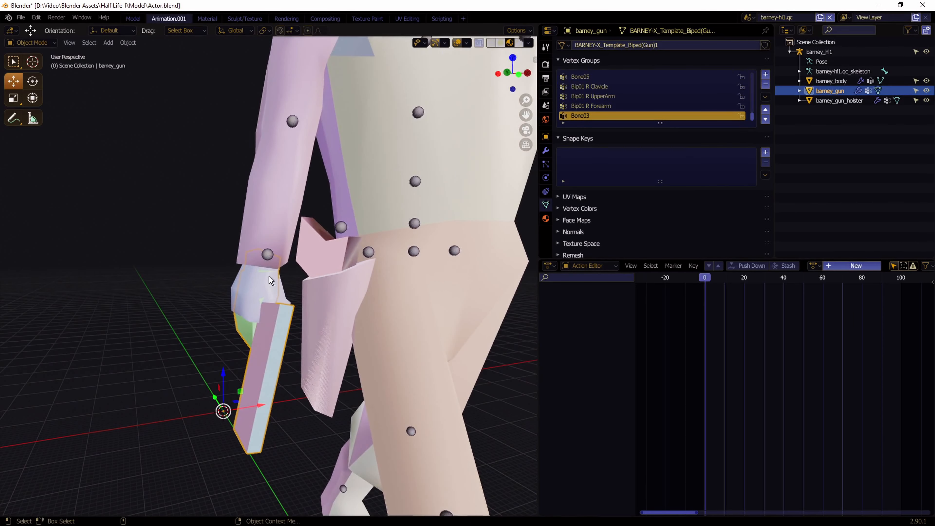
pyautogui.click(266, 289)
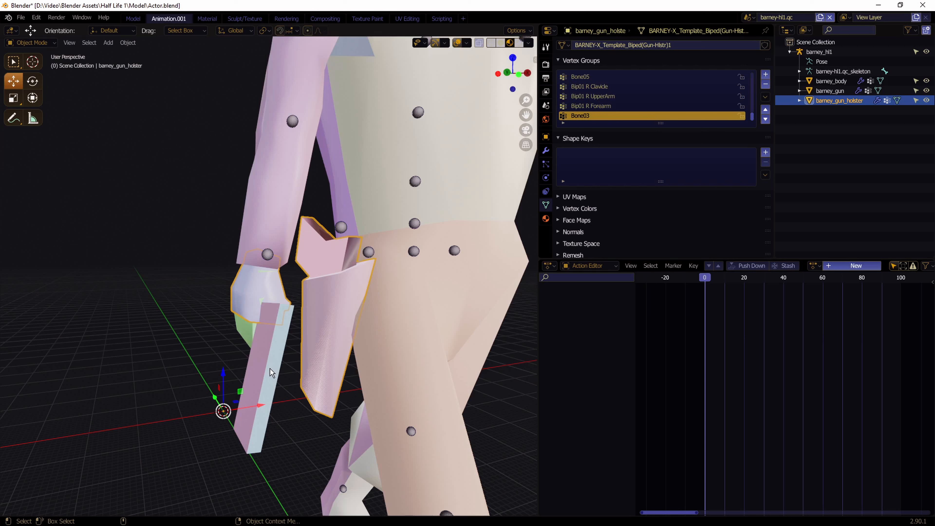
pyautogui.moveTo(273, 335); pyautogui.dragTo(304, 341, button='middle')
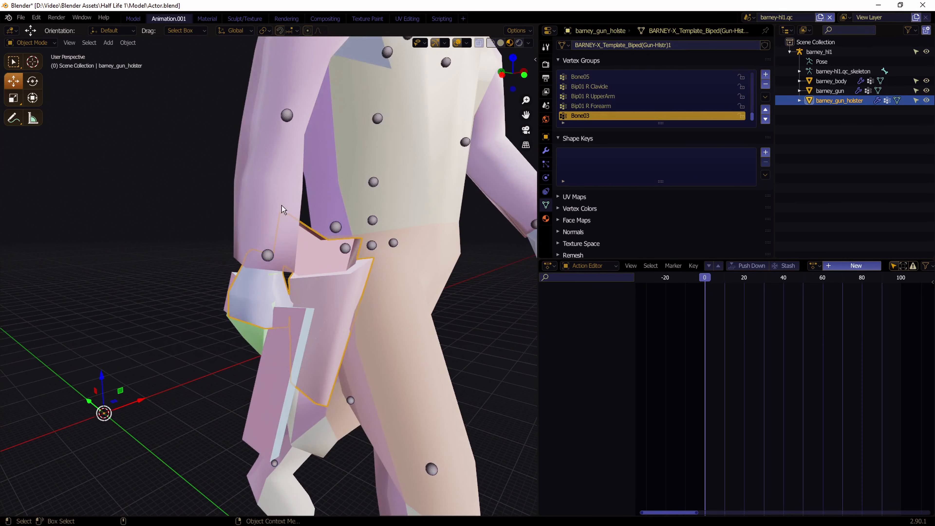
# Enter Edit Mode on barney_body and select the linked geometry of the right hand
pyautogui.click(33, 43)
pyautogui.click(287, 135)
pyautogui.click(33, 42)
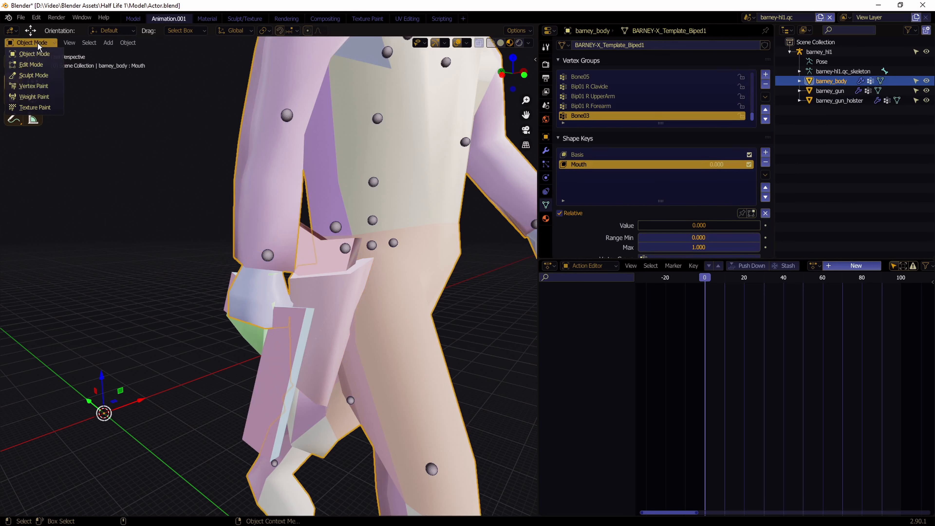
pyautogui.click(41, 65)
pyautogui.hotkey('shift', '`')
pyautogui.press('w')
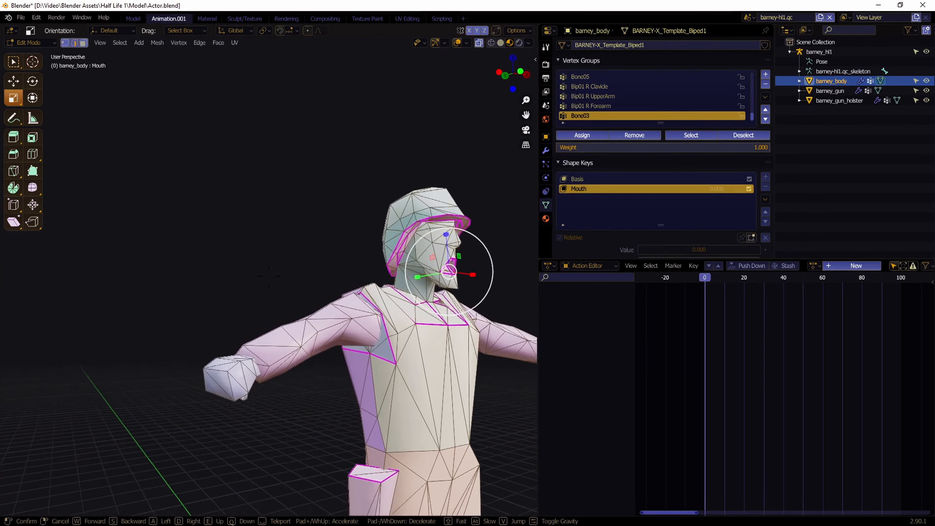
pyautogui.press('d')
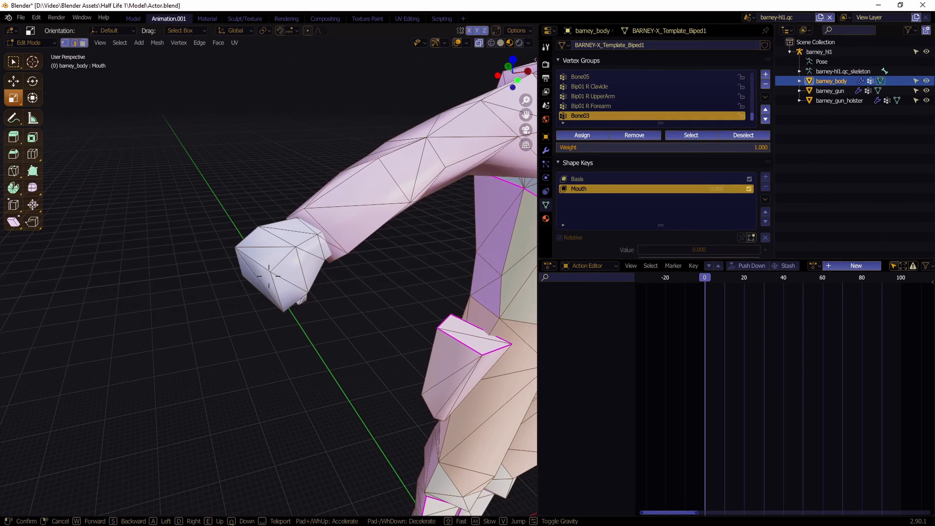
pyautogui.click(269, 276)
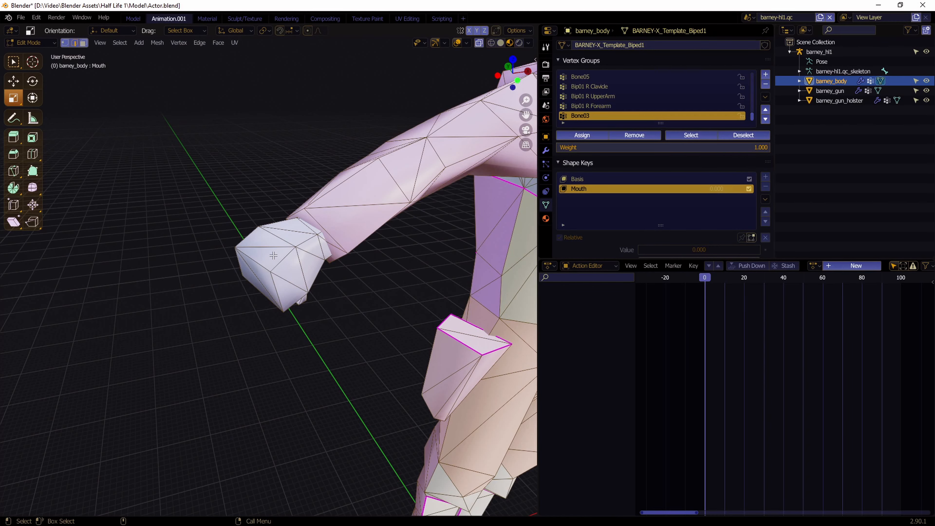
pyautogui.press('l')
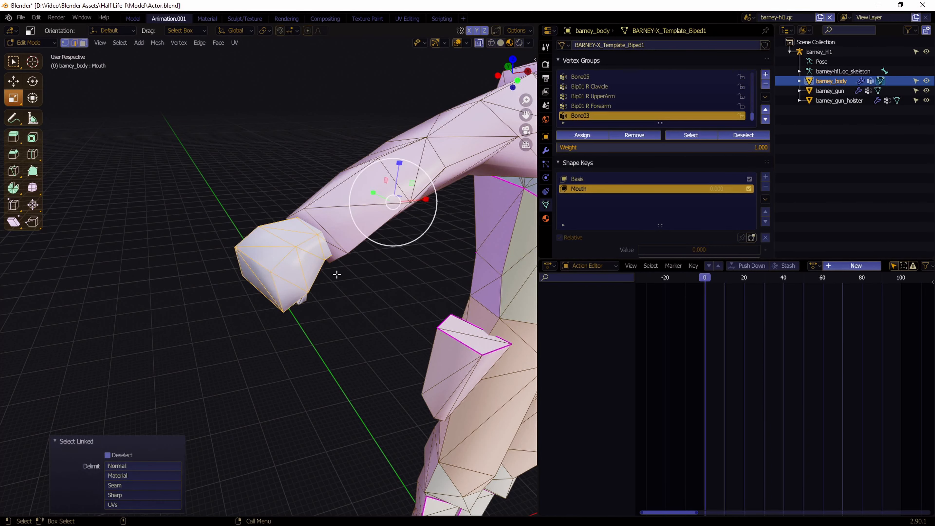
# Try moving the selected hand geometry away from the arm to check for unselected pieces, and undo the move
pyautogui.moveTo(336, 274); pyautogui.dragTo(307, 205, button='middle')
pyautogui.press('g')
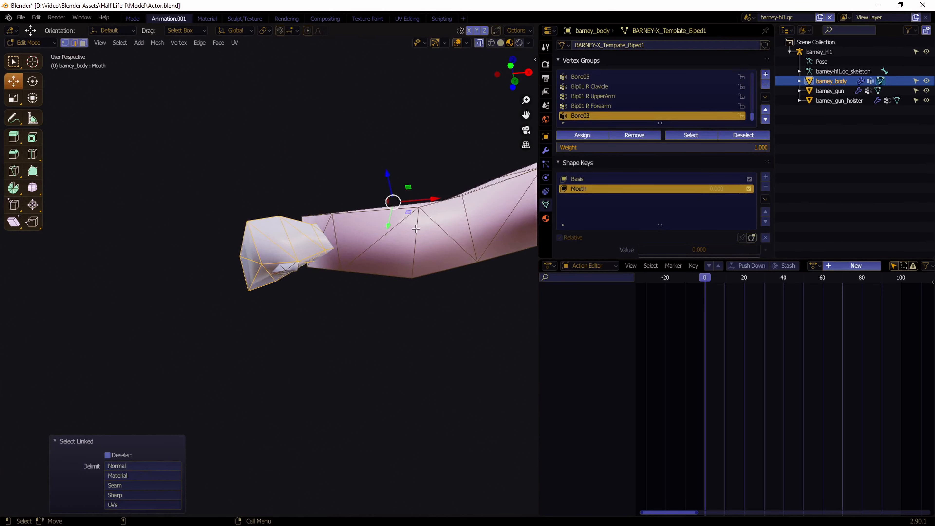
pyautogui.press('g')
pyautogui.click(236, 143)
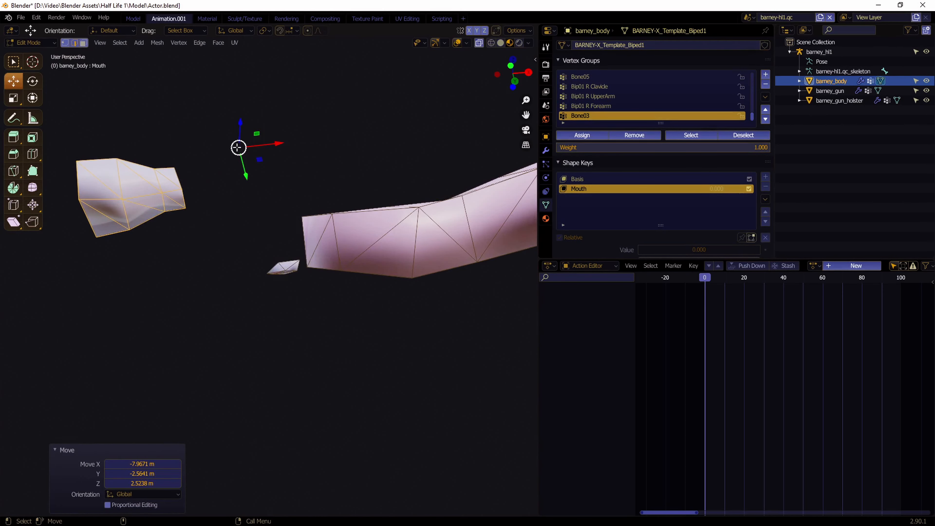
pyautogui.hotkey('shift', '`')
pyautogui.press('s')
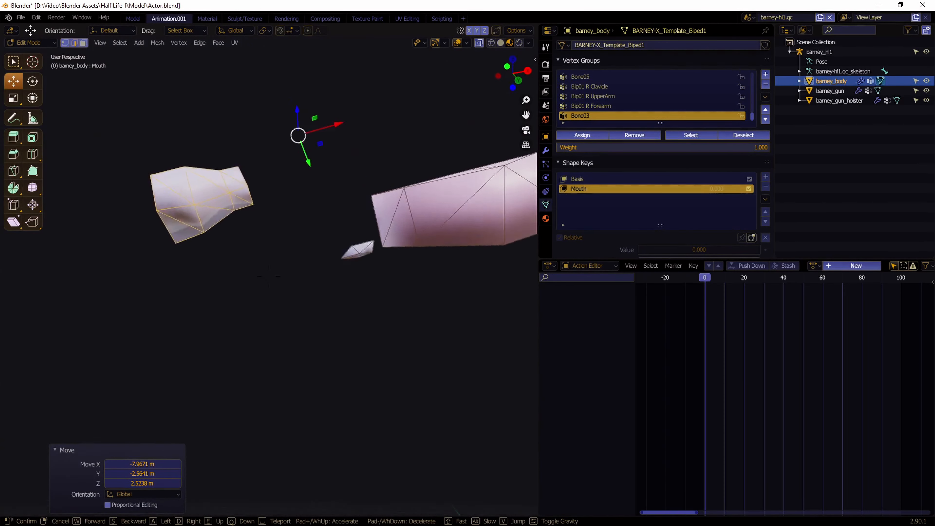
pyautogui.click(269, 276)
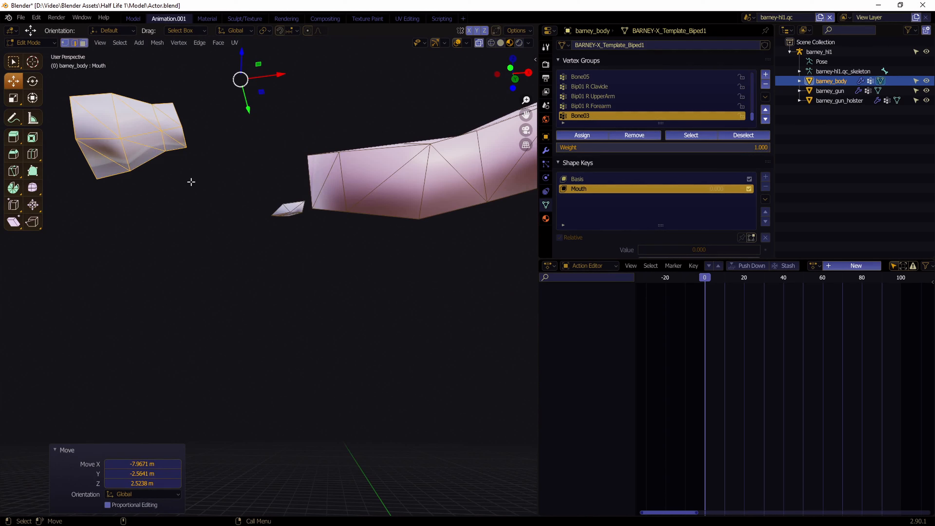
pyautogui.hotkey('ctrl', 'z')
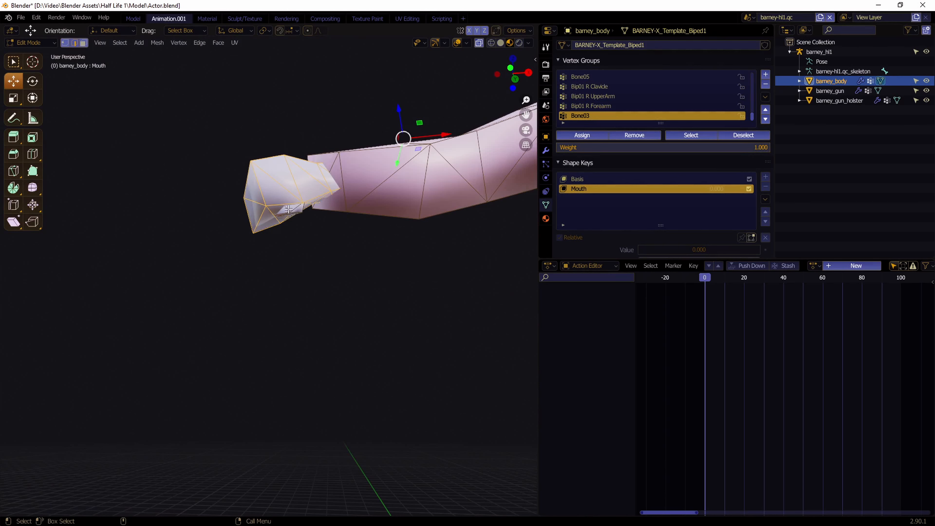
# Add the leftover finger piece to the hand selection and separate the selection into its own object
pyautogui.moveTo(293, 234); pyautogui.dragTo(267, 211, button='middle')
pyautogui.press('l')
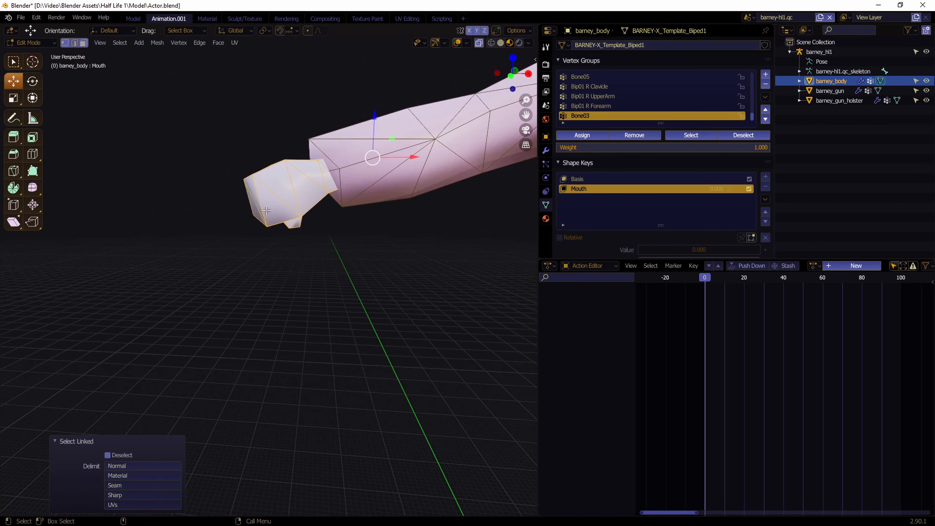
pyautogui.rightClick(282, 191)
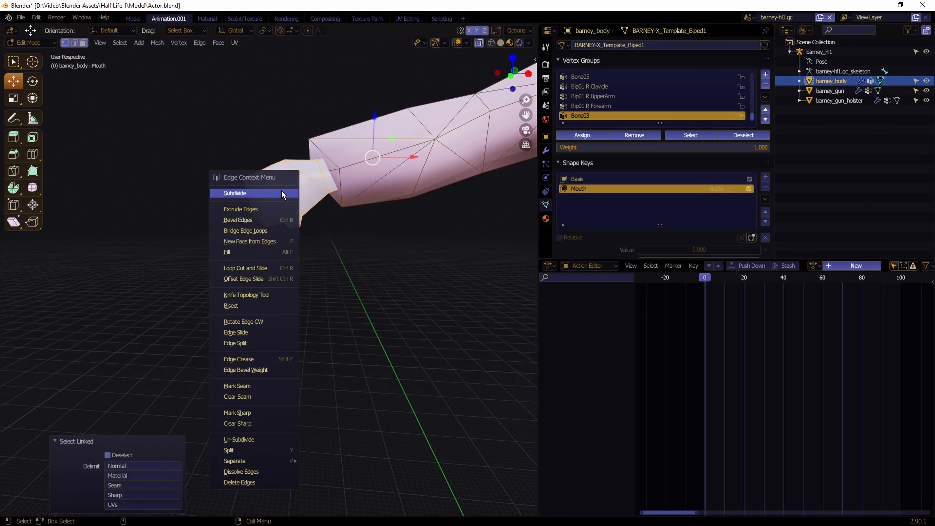
pyautogui.moveTo(280, 463)
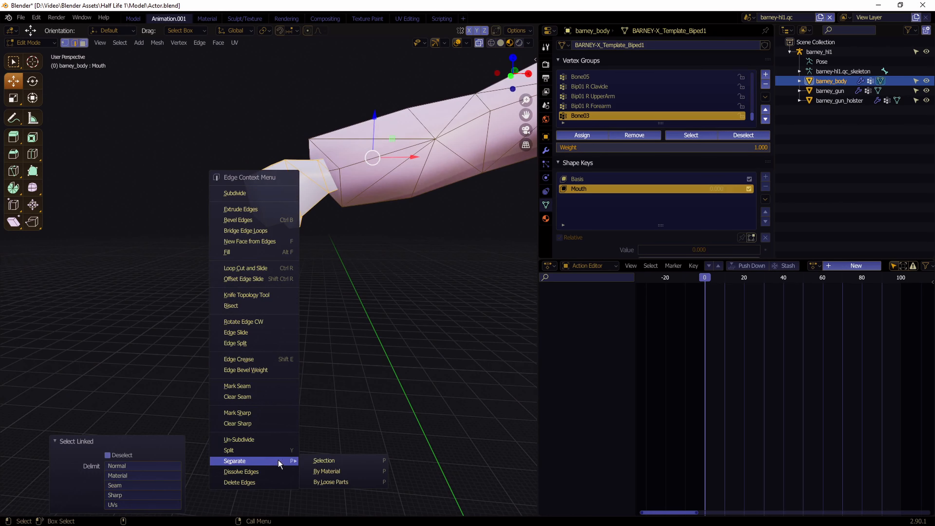
pyautogui.click(335, 461)
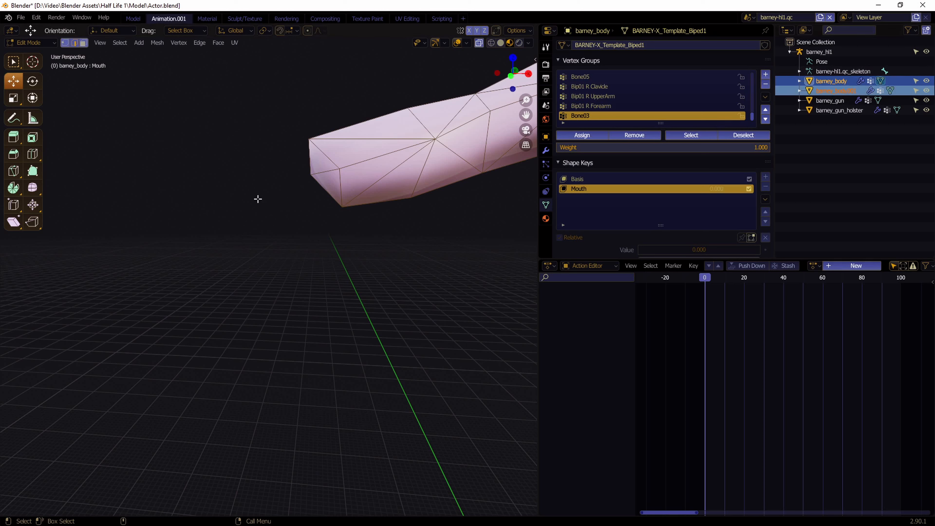
# Rename the separated hand object as barney_hand
pyautogui.doubleClick(836, 91)
pyautogui.moveTo(838, 91); pyautogui.dragTo(892, 90)
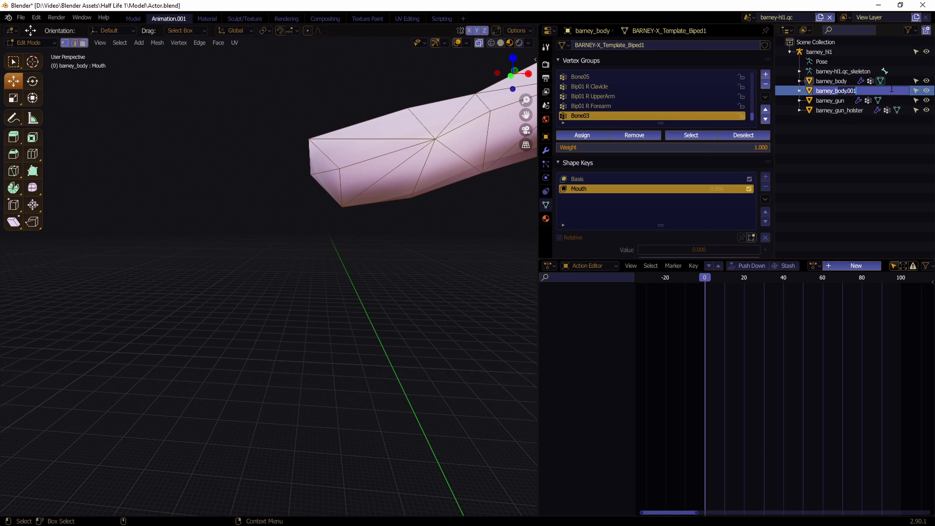
pyautogui.press('BackSpace')
pyautogui.press('BackSpace')
pyautogui.press('Return')
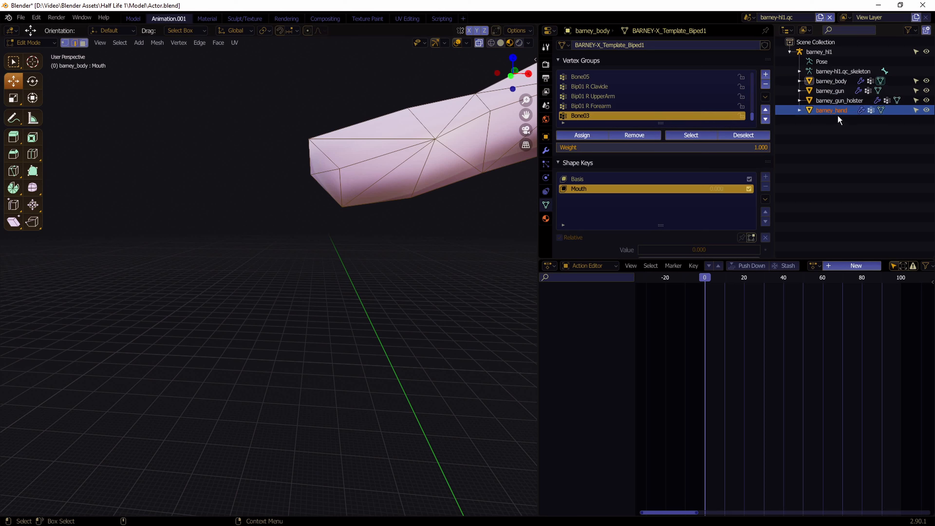
# Examine the separated hand beside the gun and empty holster, and compare it with the holster on the body's hip
pyautogui.hotkey('shift', '`')
pyautogui.press('s')
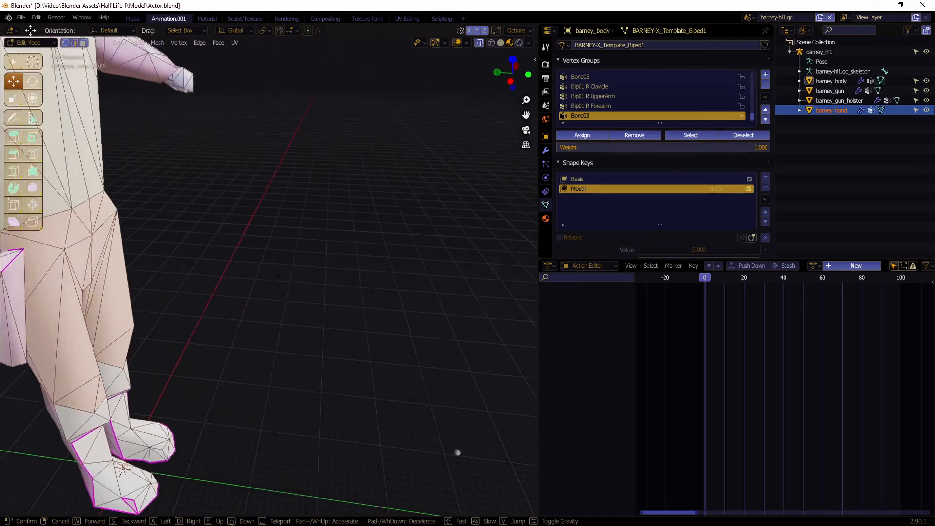
pyautogui.press('s')
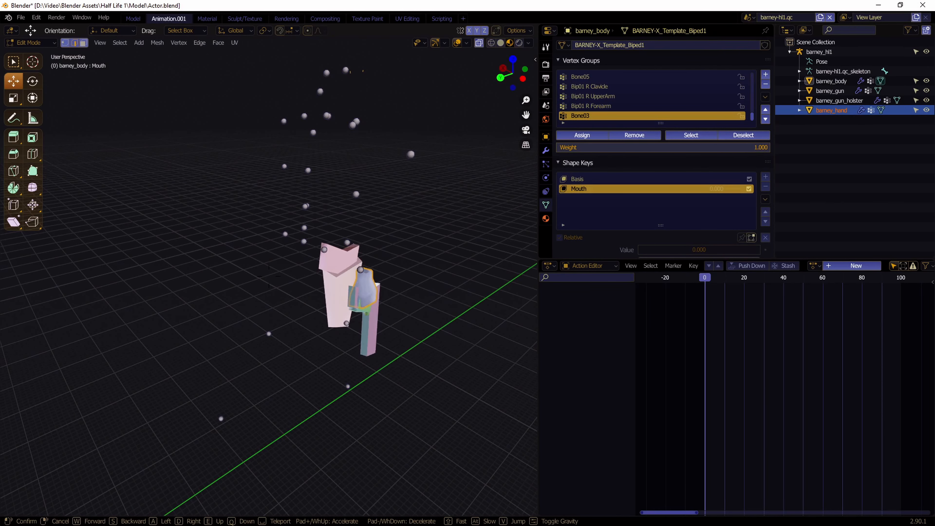
pyautogui.press('w')
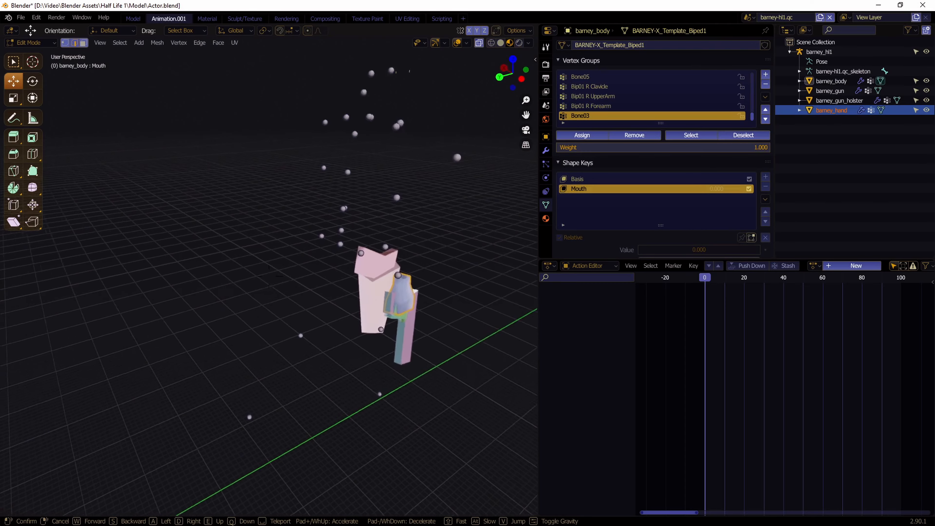
pyautogui.press('s')
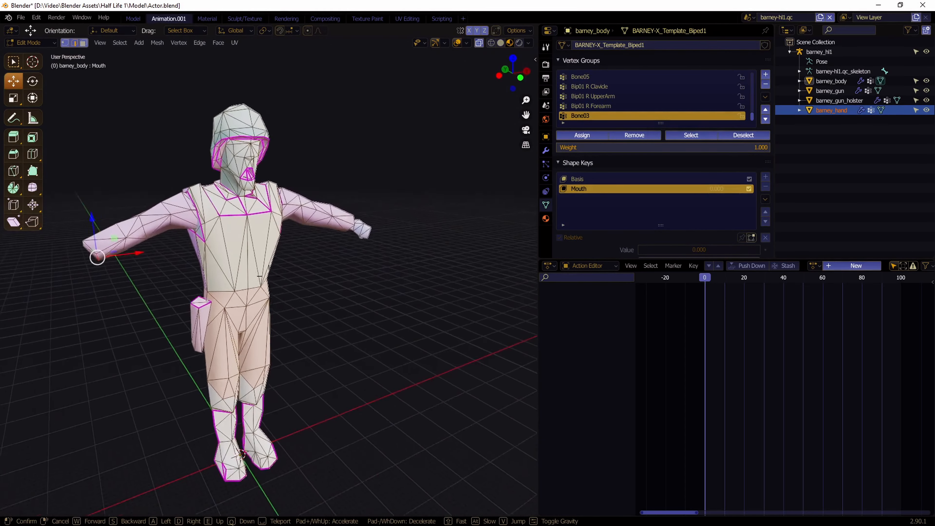
pyautogui.press('w')
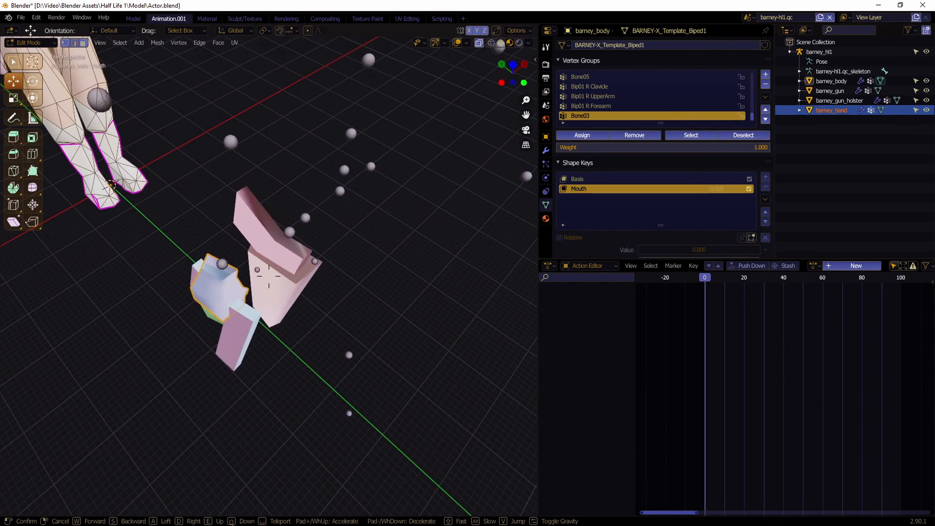
pyautogui.press('w')
pyautogui.press('a')
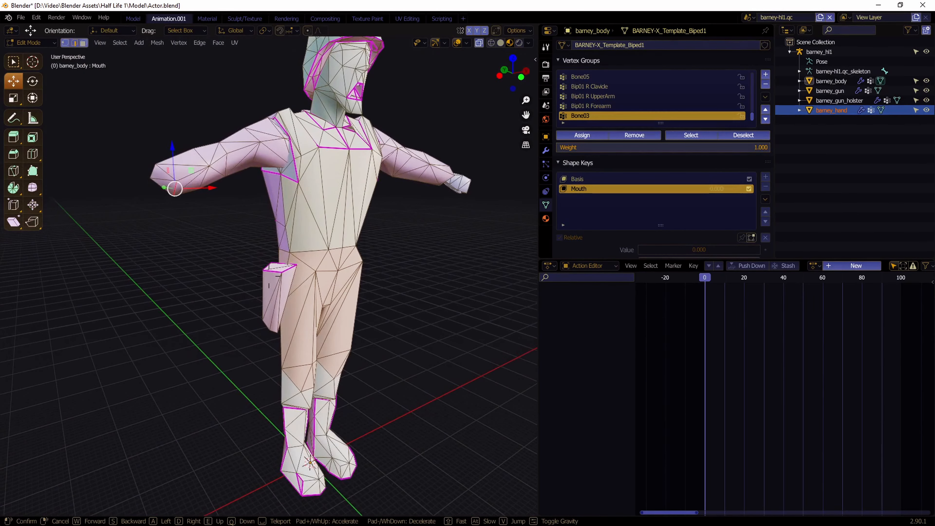
pyautogui.click(269, 276)
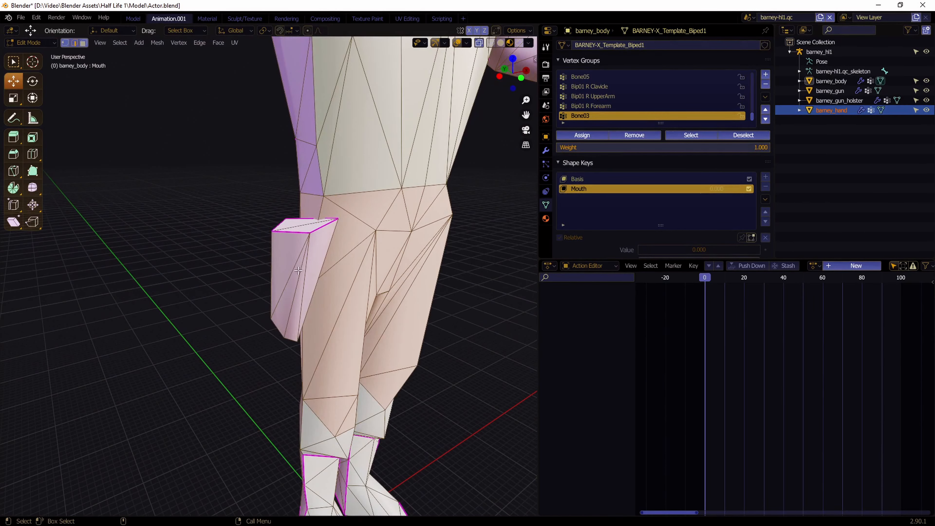
# Select the linked geometry of the holster on the body's hip and separate it into its own object
pyautogui.press('l')
pyautogui.scroll(3, 265, 249)
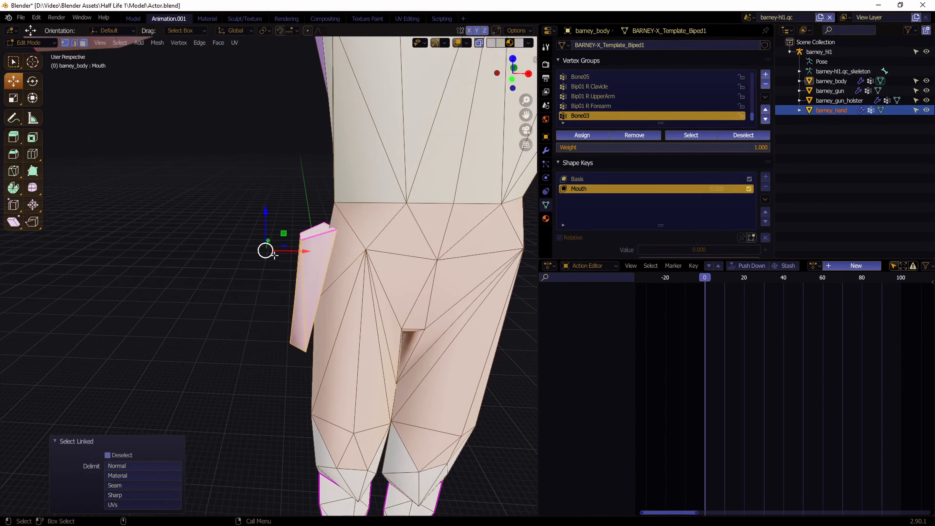
pyautogui.press('g')
pyautogui.rightClick(150, 246)
pyautogui.rightClick(300, 267)
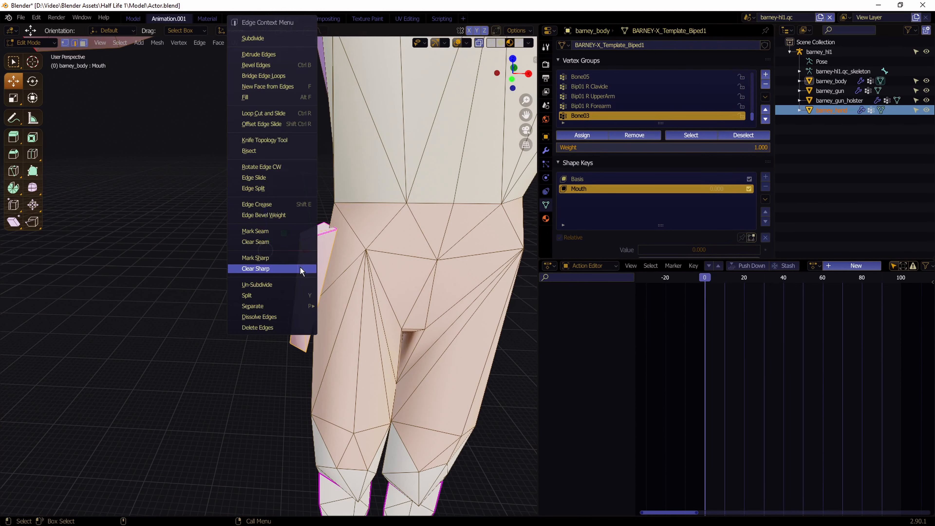
pyautogui.moveTo(294, 306)
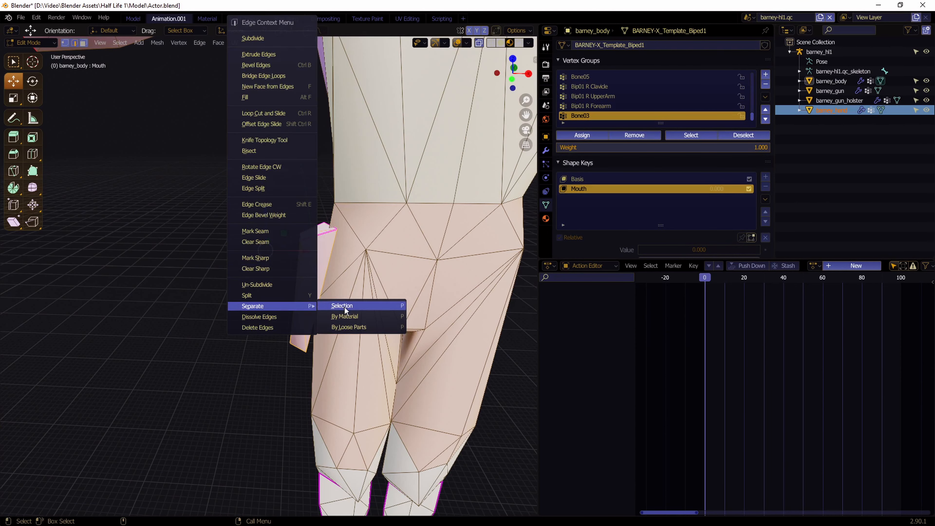
pyautogui.click(365, 309)
# Select the newly separated holster object on its own and return to Object Mode
pyautogui.hotkey('shift', '`')
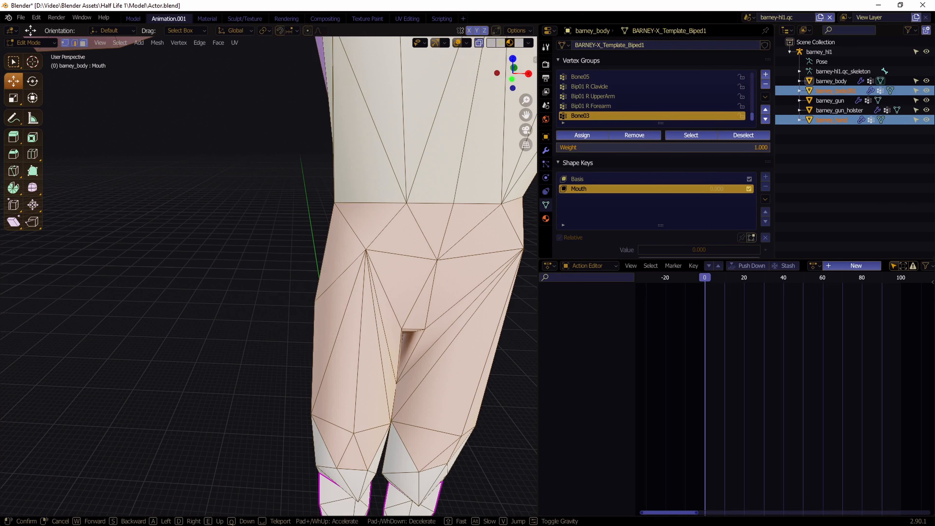
pyautogui.press('s')
pyautogui.click(268, 276)
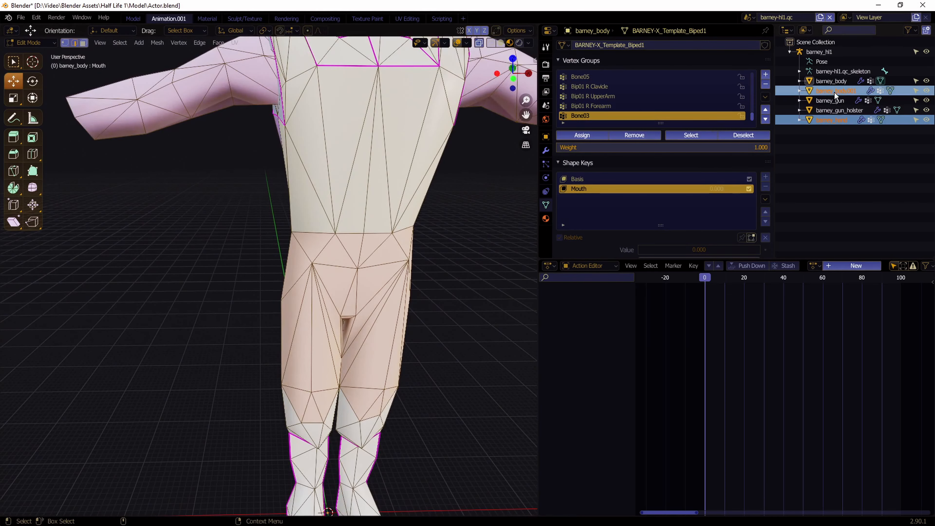
pyautogui.click(832, 91)
pyautogui.hotkey('shift', '`')
pyautogui.press('s')
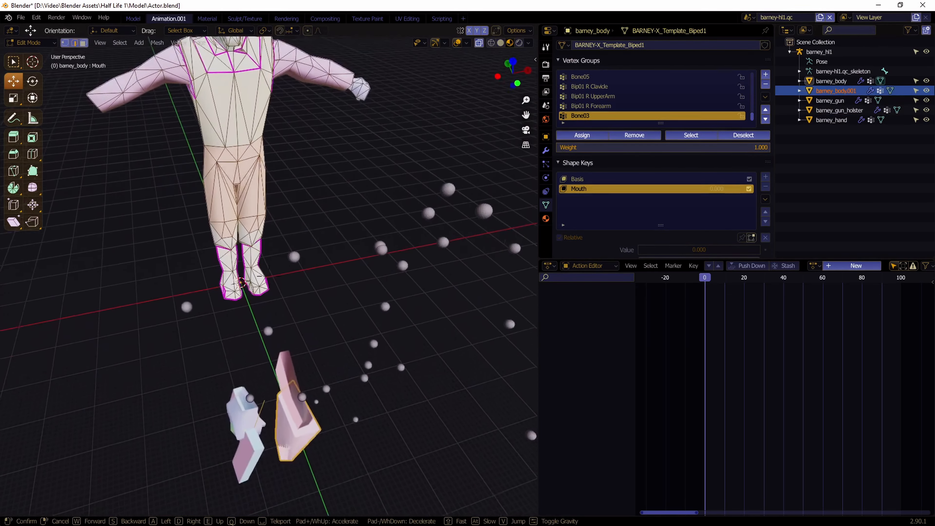
pyautogui.click(157, 199)
pyautogui.click(30, 42)
pyautogui.click(33, 55)
# Rename the separated holster object as barney_unholstered
pyautogui.hotkey('shift', '`')
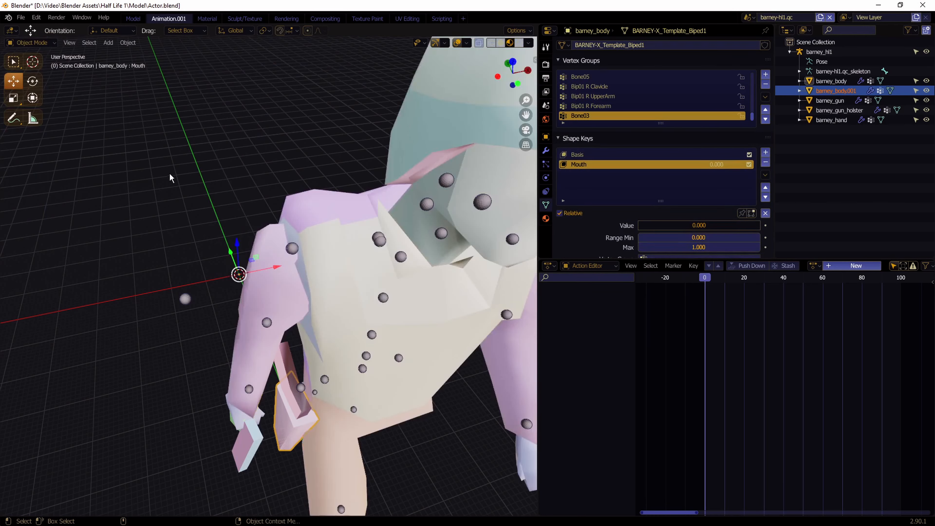
pyautogui.click(269, 276)
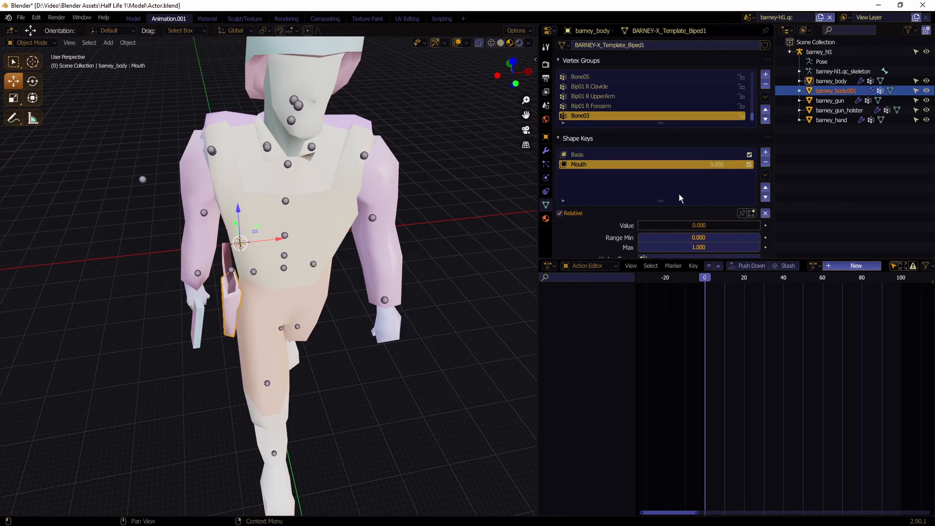
pyautogui.doubleClick(833, 91)
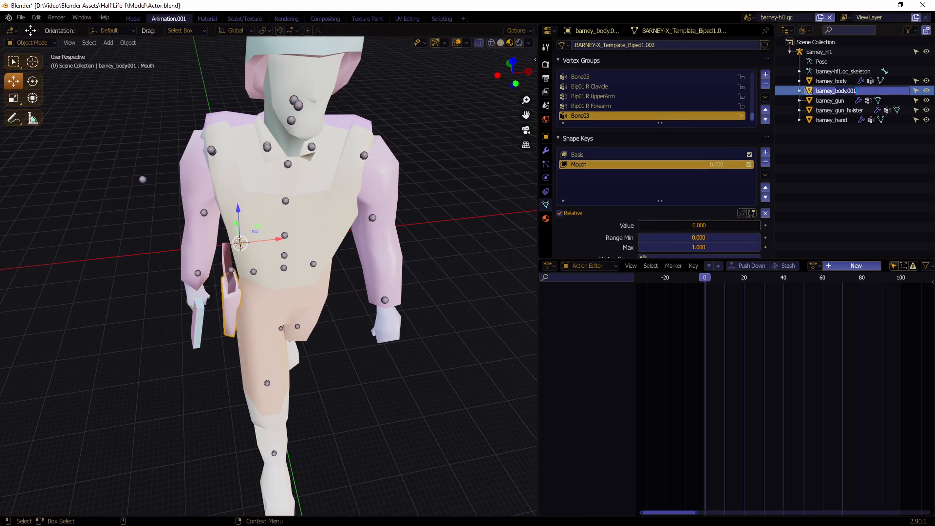
pyautogui.write('hol')
pyautogui.write('un')
pyautogui.press('Return')
# Examine barney_gun_holster and the parts beside it, temporarily hiding it to compare it with the separate holster and held gun
pyautogui.moveTo(411, 224); pyautogui.dragTo(195, 330, button='middle')
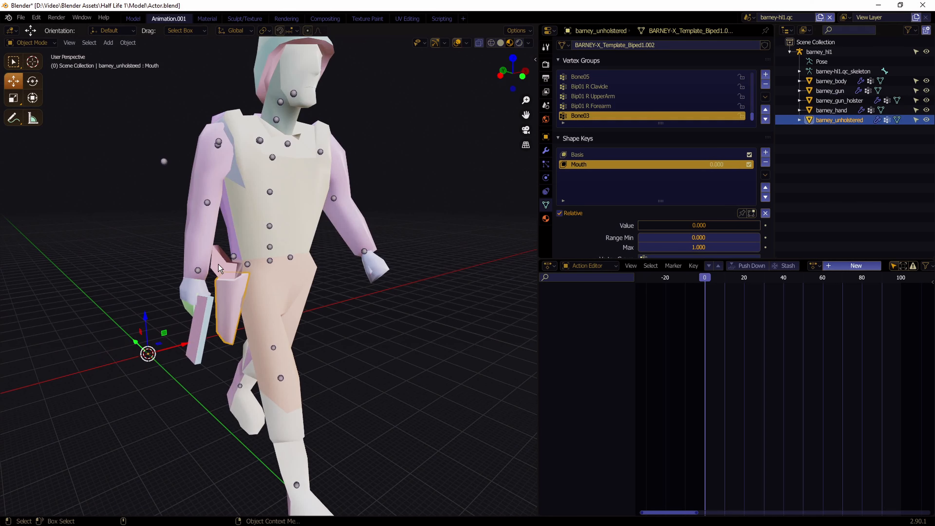
pyautogui.click(236, 268)
pyautogui.moveTo(236, 268); pyautogui.dragTo(390, 266, button='middle')
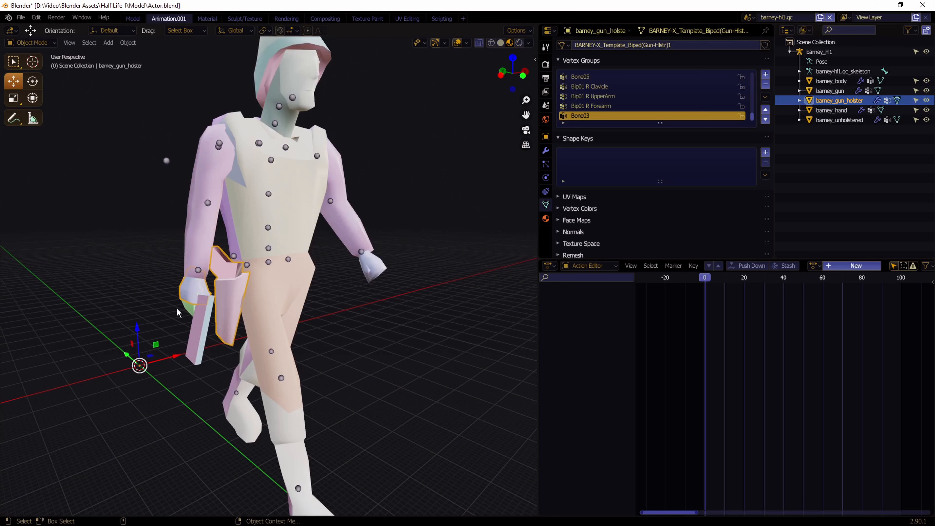
pyautogui.click(181, 325)
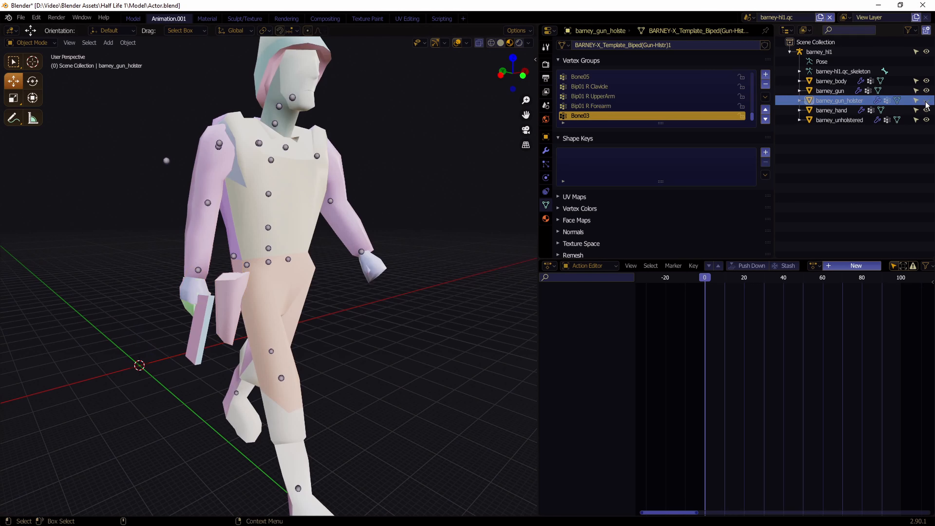
pyautogui.click(224, 297)
pyautogui.moveTo(231, 297); pyautogui.dragTo(219, 304, button='middle')
pyautogui.click(820, 104)
pyautogui.press('g')
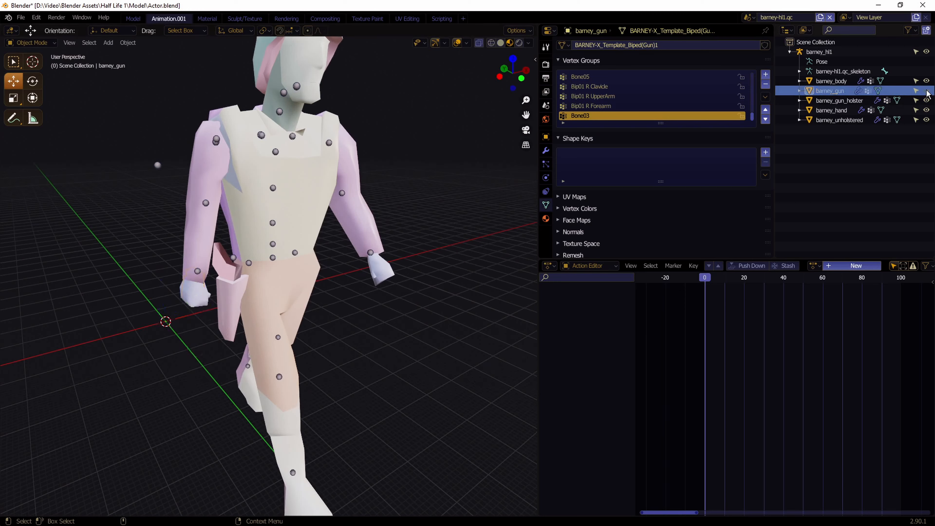
# Hide the barney_gun and barney_unholstered objects
pyautogui.click(927, 92)
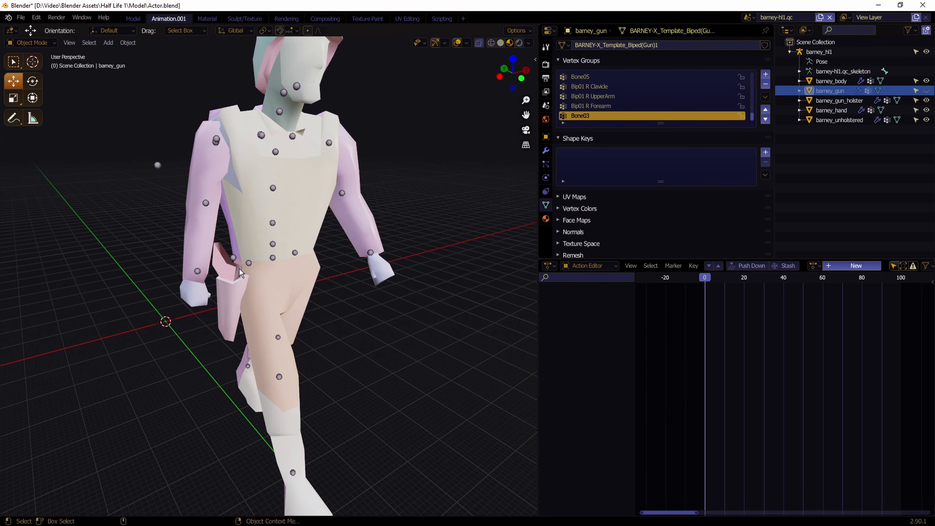
pyautogui.click(230, 298)
pyautogui.click(927, 120)
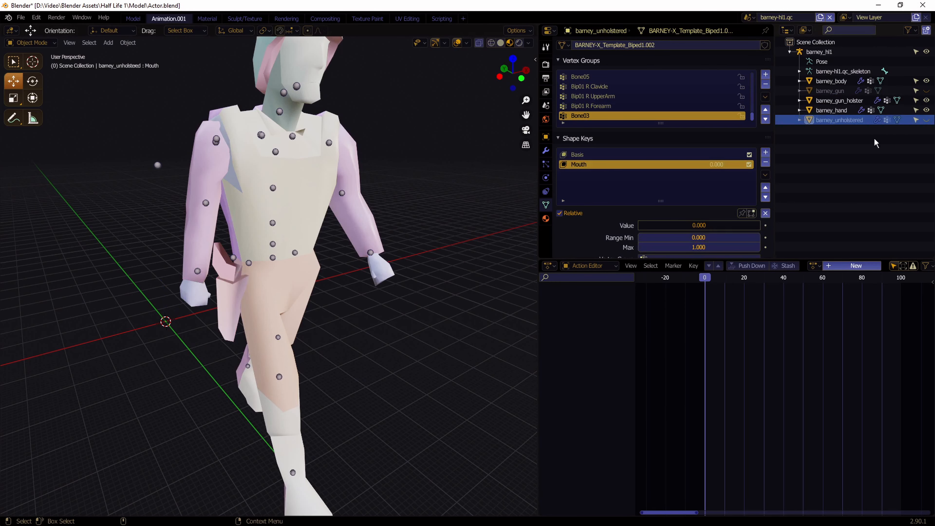
# Try moving barney_gun_holster along the X axis away from the body, and undo each move
pyautogui.click(226, 293)
pyautogui.press('g')
pyautogui.press('x')
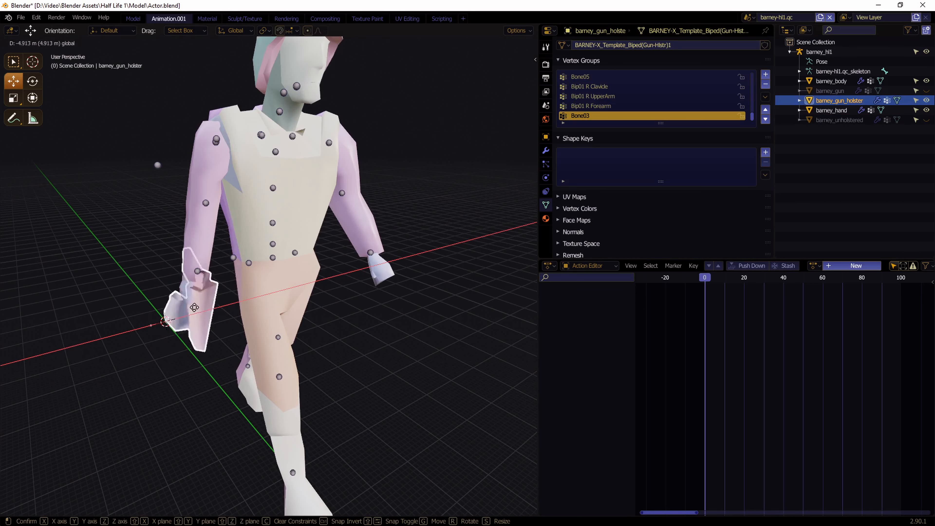
pyautogui.click(129, 311)
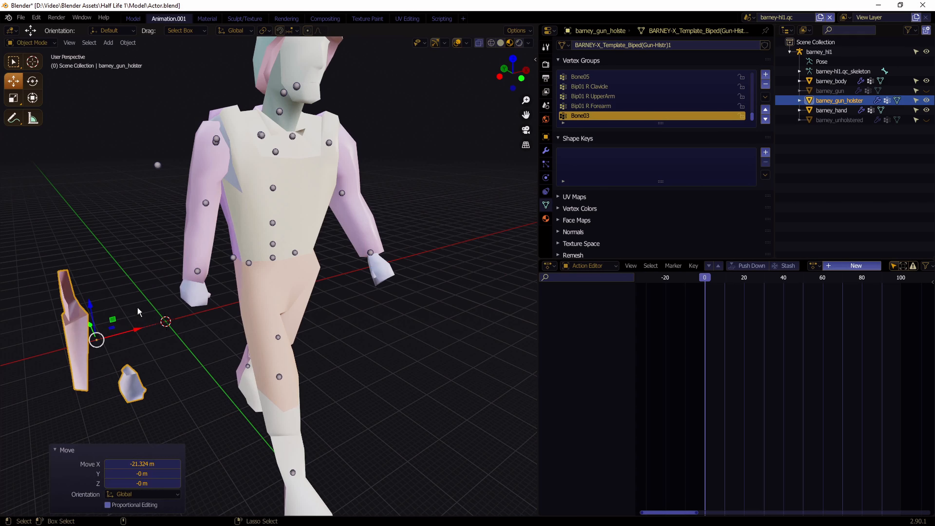
pyautogui.hotkey('ctrl', 'z')
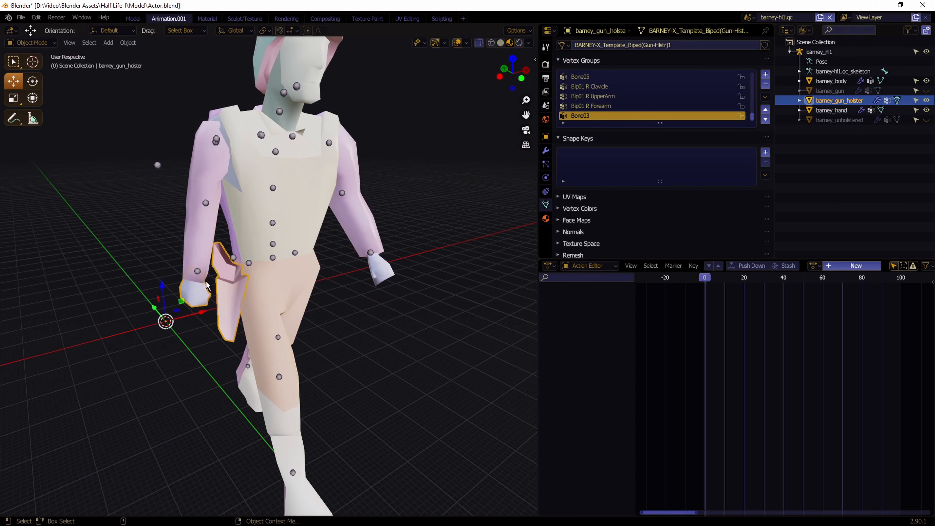
pyautogui.moveTo(203, 315); pyautogui.dragTo(98, 341)
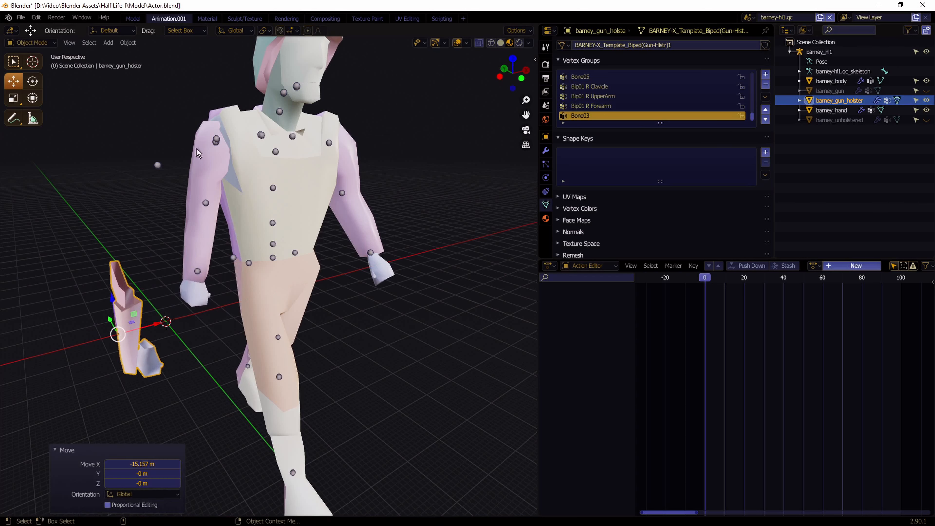
pyautogui.hotkey('ctrl', 'z')
# Try other pivot point options while moving barney_gun_holster along the X axis, and undo each move
pyautogui.click(265, 30)
pyautogui.click(282, 47)
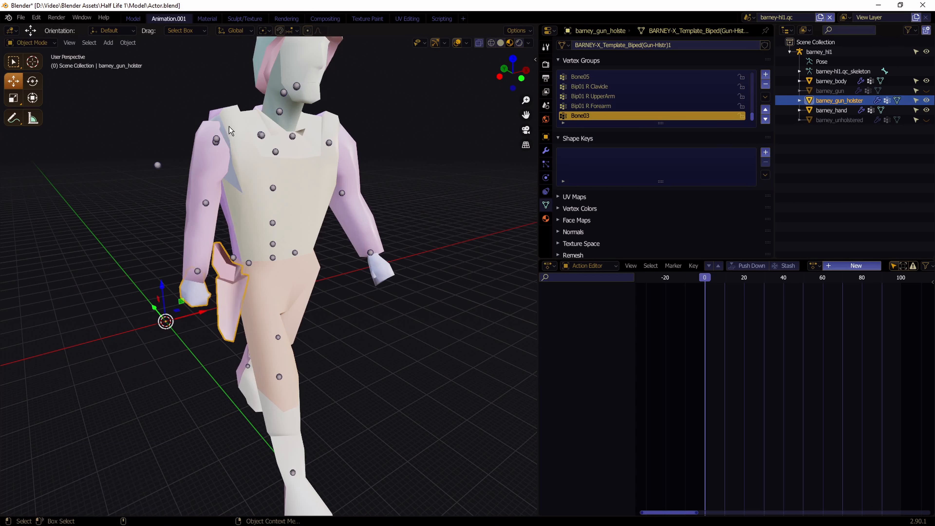
pyautogui.moveTo(202, 317); pyautogui.dragTo(98, 341)
pyautogui.hotkey('ctrl', 'z')
pyautogui.click(264, 30)
pyautogui.click(280, 63)
pyautogui.moveTo(201, 317); pyautogui.dragTo(22, 337)
pyautogui.hotkey('ctrl', 'z')
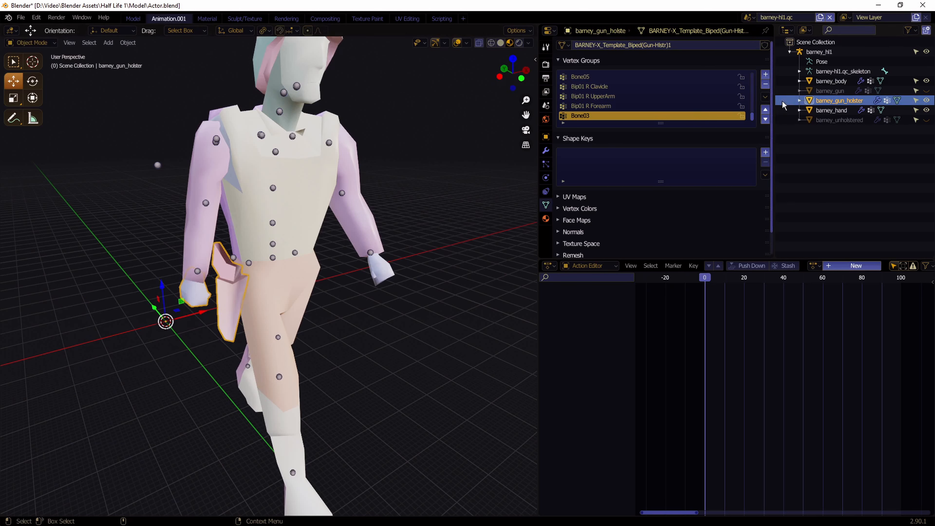
# Restore the barney_gun_holster move of about -26.46 m along X and place barney_hand beside it, clear of the body
pyautogui.hotkey('ctrl', 'shift', 'z')
pyautogui.hotkey('shift', '`')
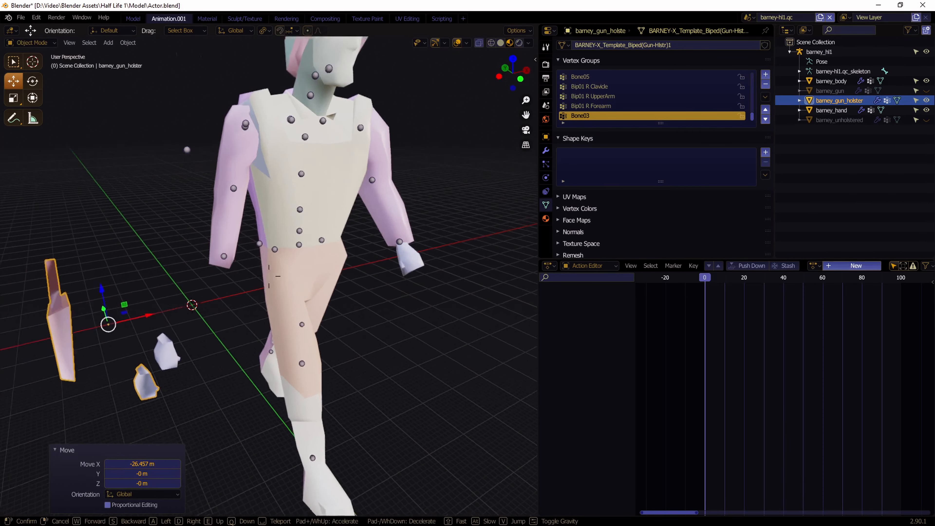
pyautogui.click(269, 276)
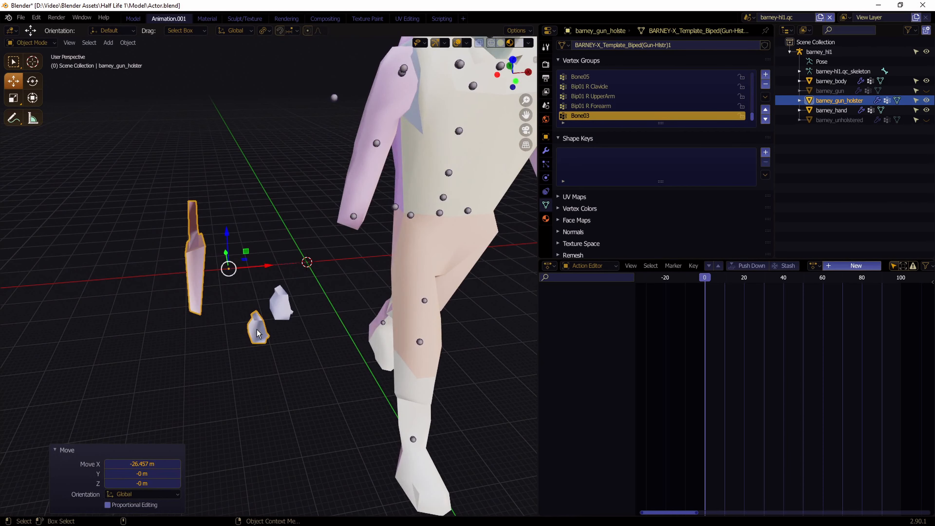
# Select the linked hand geometry inside the barney_gun_holster mesh, delete it, and return to Object Mode
pyautogui.press('Tab')
pyautogui.press('Tab')
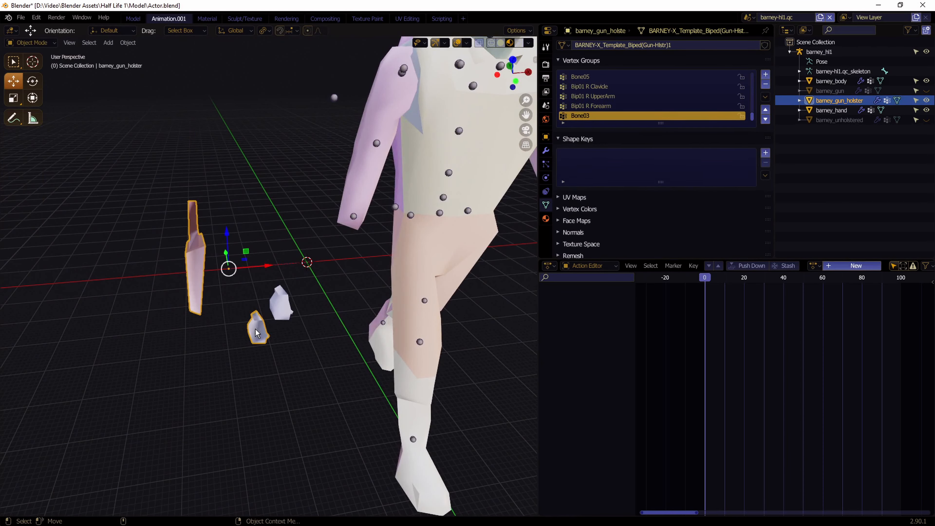
pyautogui.press('Tab')
pyautogui.hotkey('shift', '`')
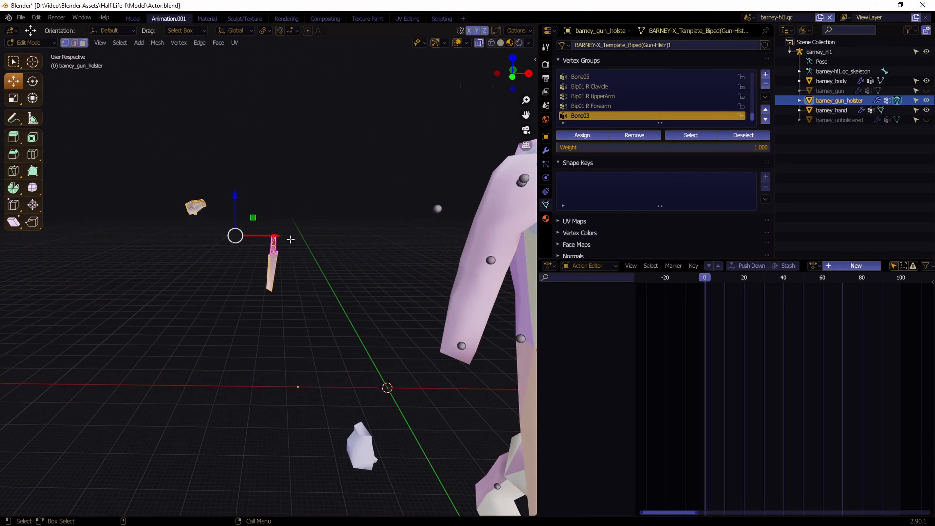
pyautogui.click(198, 204)
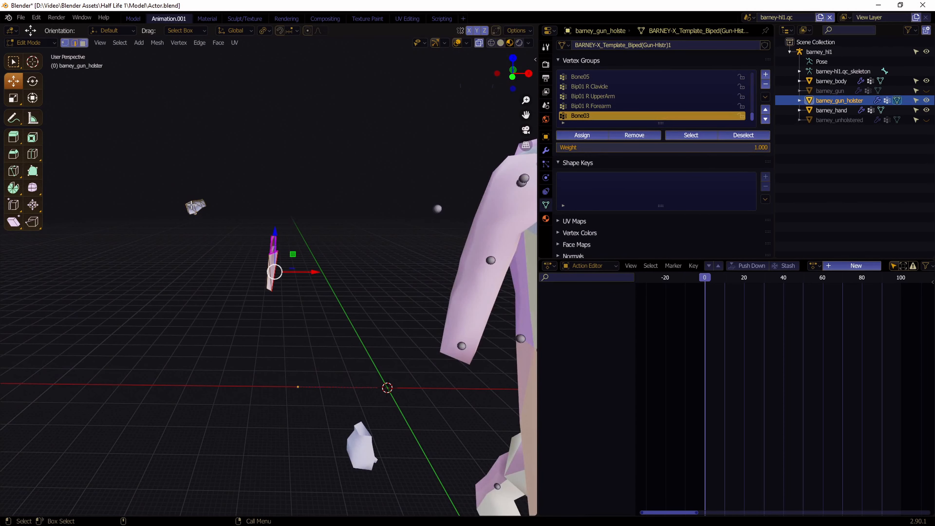
pyautogui.press('l')
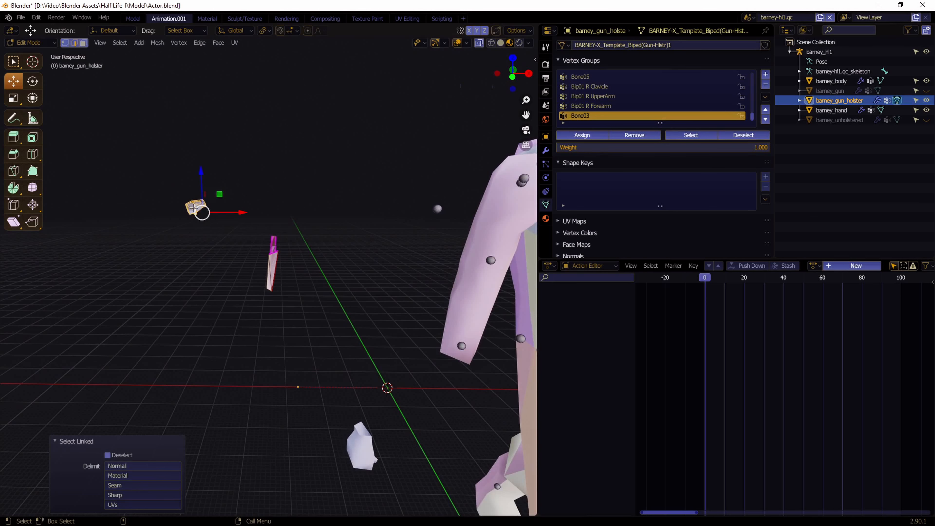
pyautogui.press('x')
pyautogui.click(194, 209)
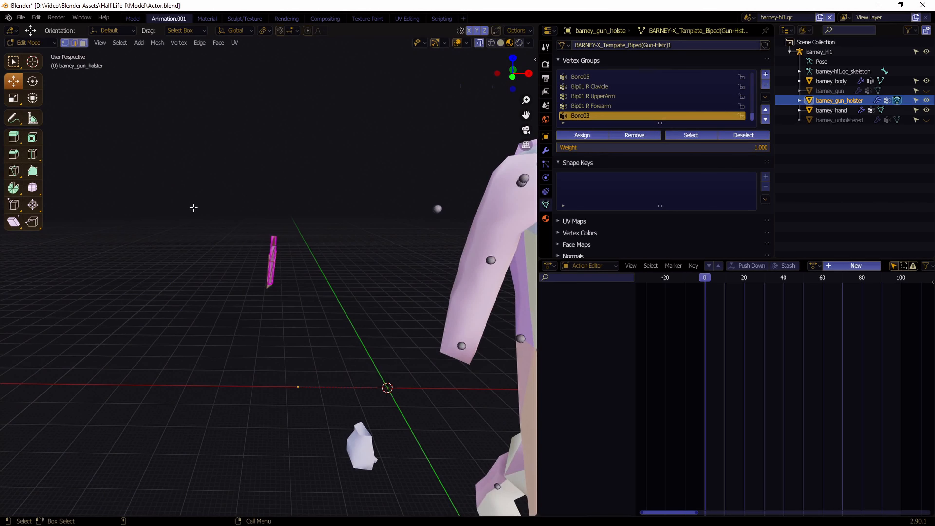
pyautogui.click(48, 43)
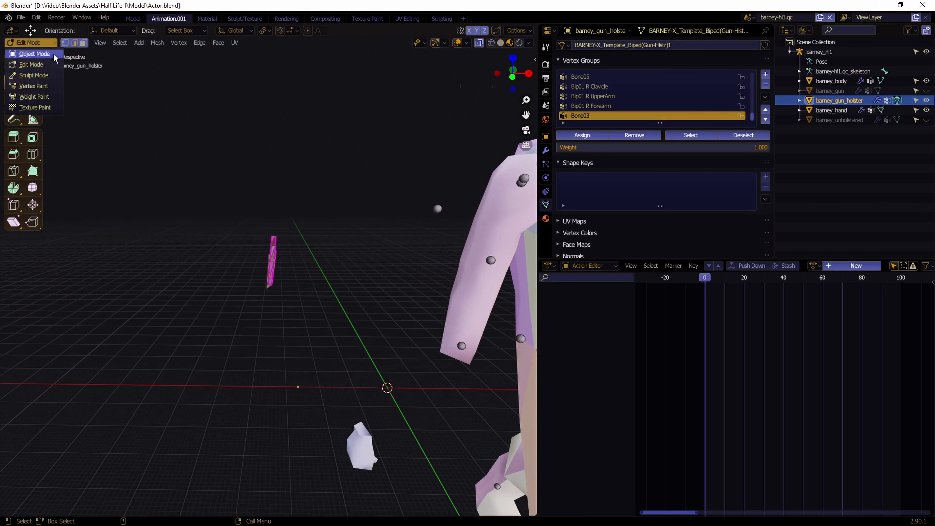
pyautogui.click(54, 55)
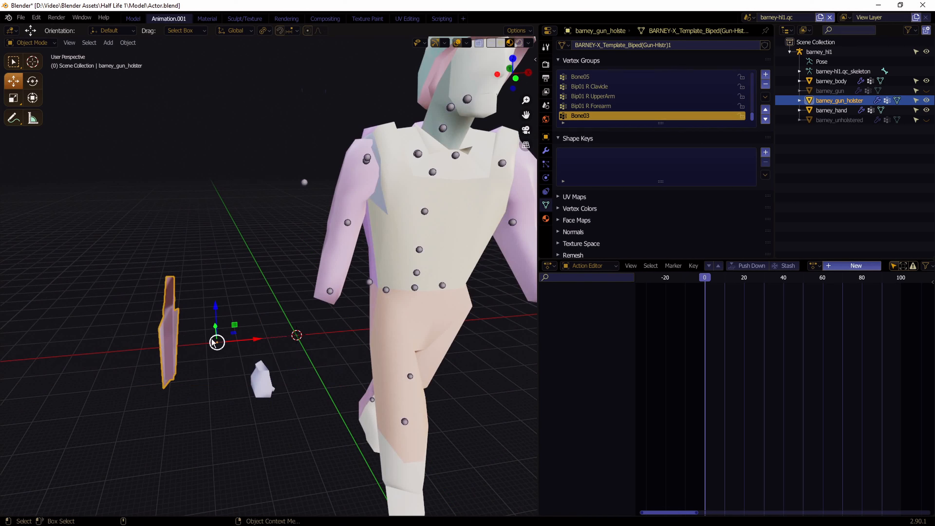
# Set the Location X of both barney_gun_holster and barney_hand to 0 m and deselect everything
pyautogui.click(546, 137)
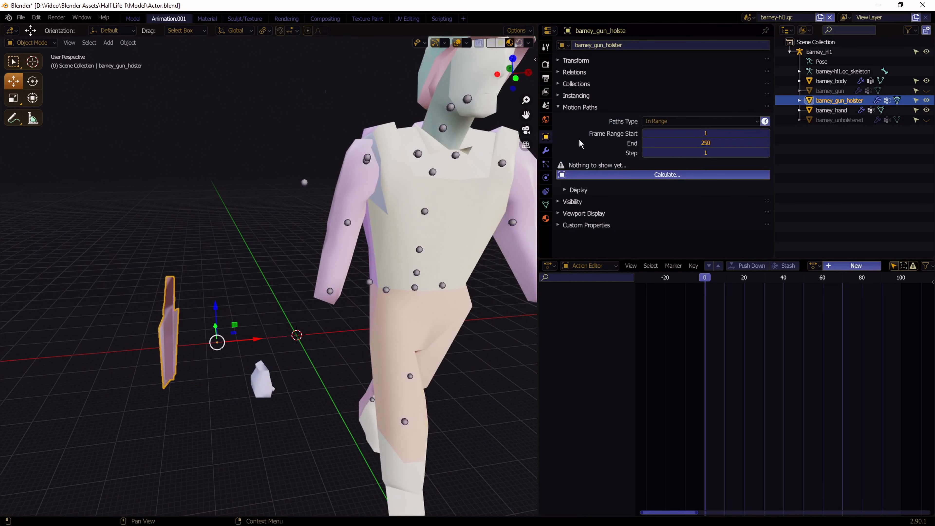
pyautogui.click(591, 62)
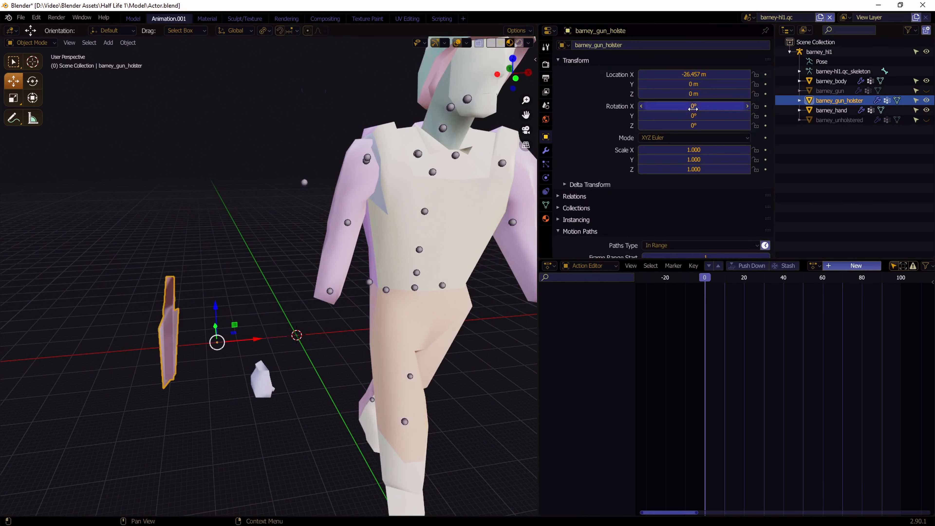
pyautogui.press('BackSpace')
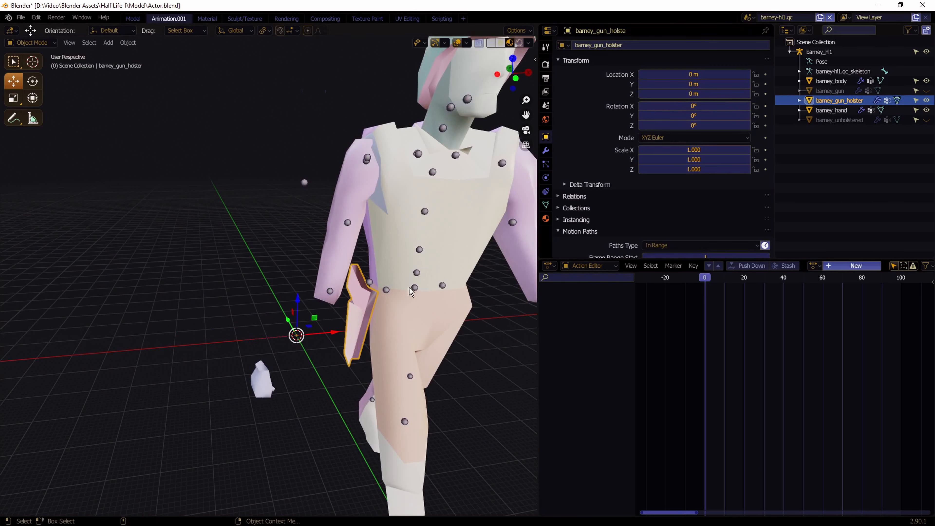
pyautogui.click(271, 384)
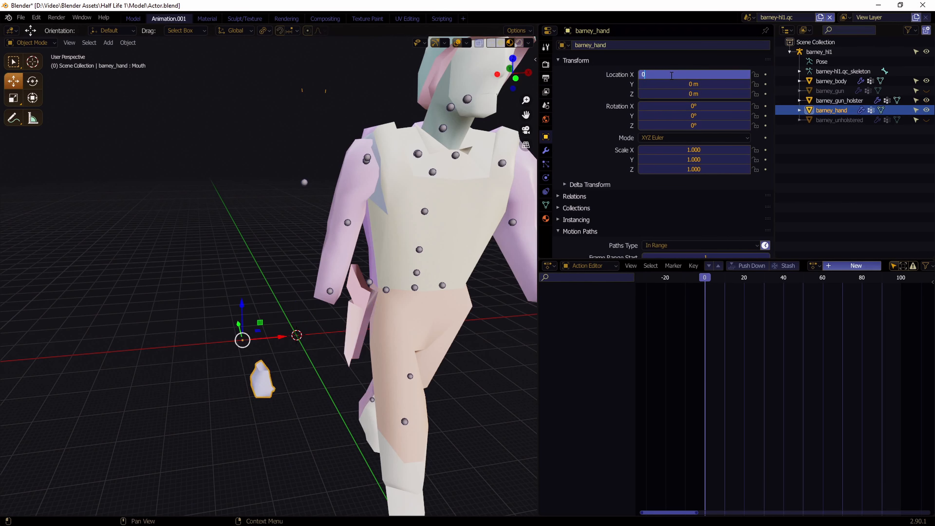
pyautogui.press('BackSpace')
pyautogui.hotkey('alt', 'a')
pyautogui.hotkey('shift', '`')
pyautogui.click(274, 276)
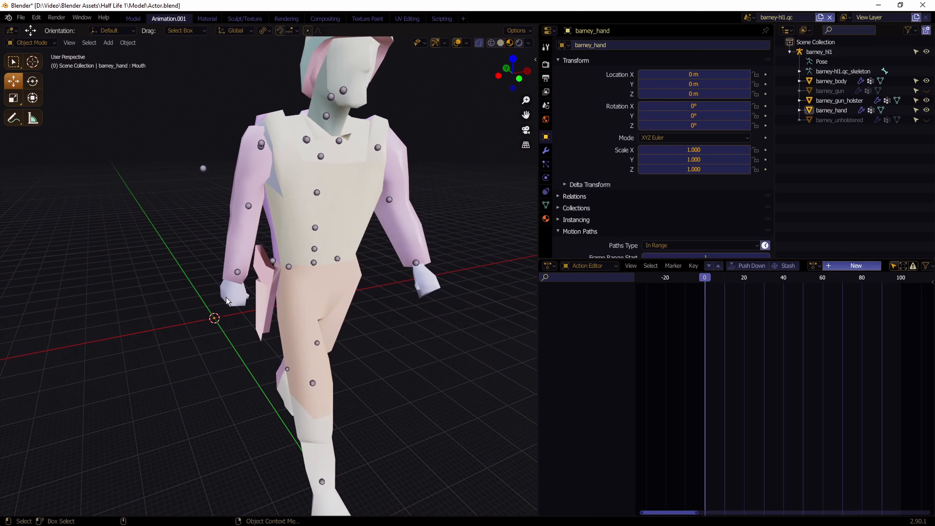
# Hide barney_hand and toggle the visibility of barney_gun to check the arm with and without it
pyautogui.click(847, 112)
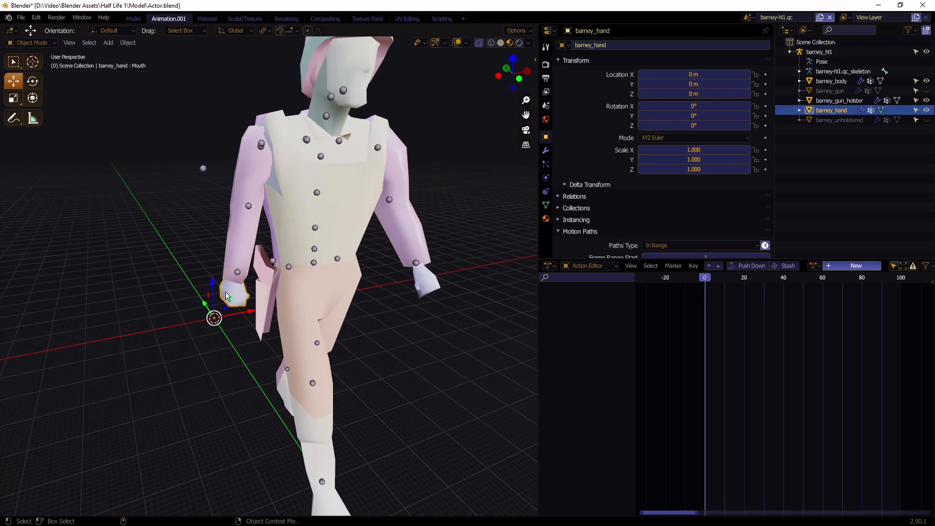
pyautogui.click(927, 110)
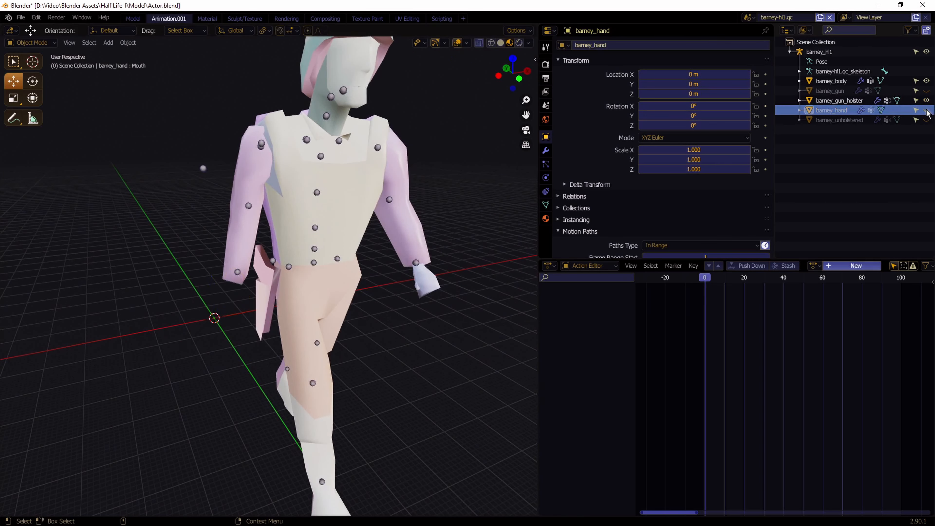
pyautogui.click(926, 91)
pyautogui.click(926, 92)
pyautogui.click(927, 110)
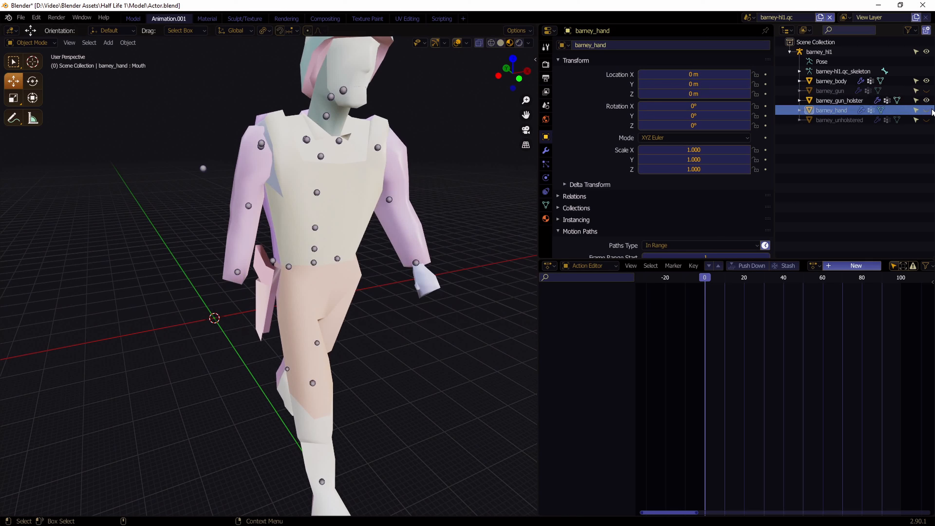
# Show the hidden gun and hand meshes and rename barney_gun to barney_hand_gun
pyautogui.click(927, 90)
pyautogui.doubleClick(835, 91)
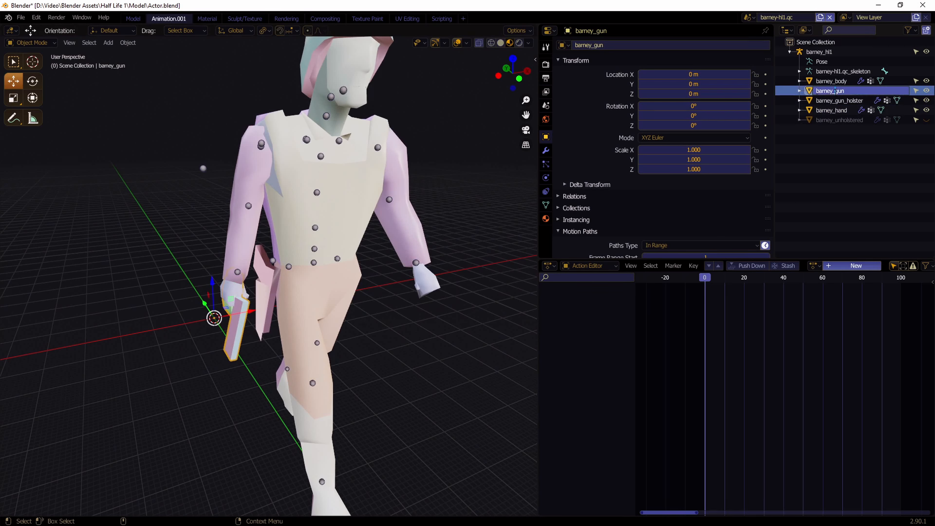
pyautogui.write('hand_')
pyautogui.press('Return')
# Rename the barney_hand mesh to barney_hand_empty
pyautogui.click(843, 101)
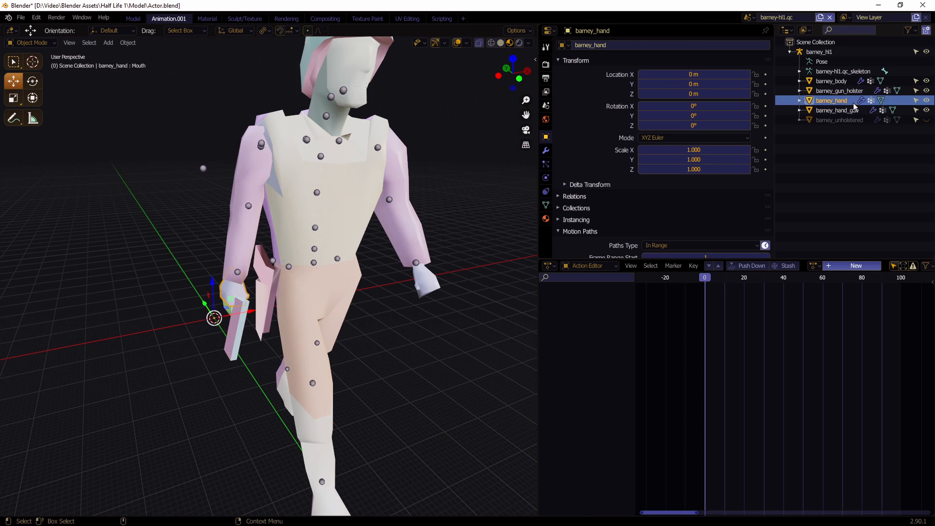
pyautogui.doubleClick(854, 102)
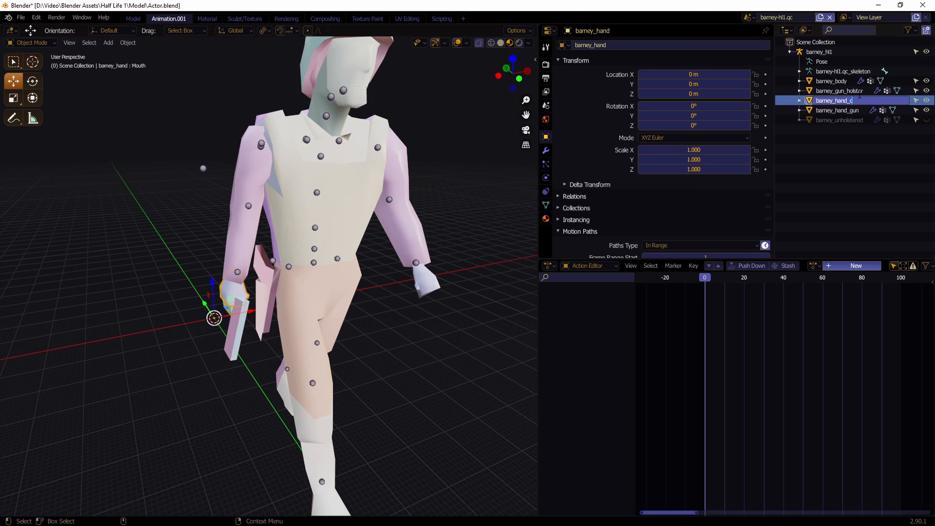
pyautogui.write('_empty')
pyautogui.press('Return')
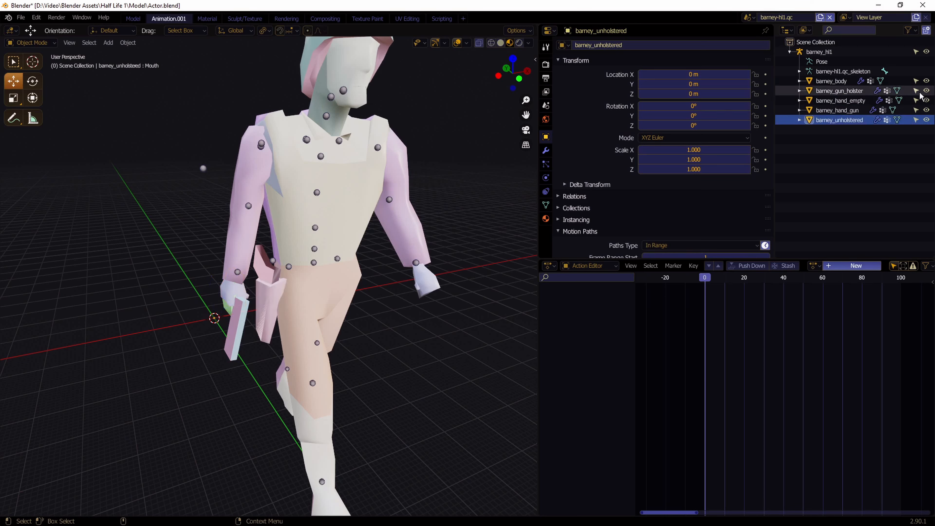
# Compare barney_gun_holster and barney_unholstered by toggling each one's visibility, leaving both meshes shown
pyautogui.click(925, 90)
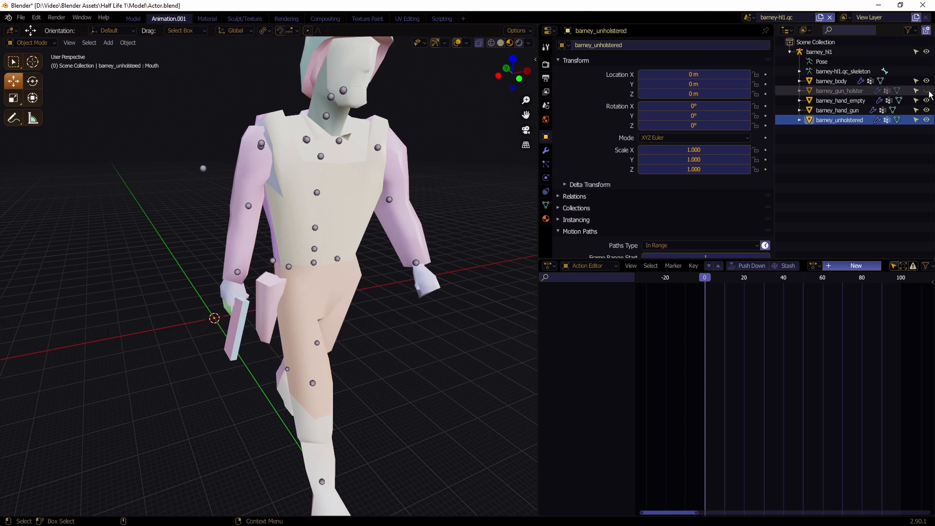
pyautogui.click(926, 90)
pyautogui.click(927, 120)
pyautogui.click(927, 120)
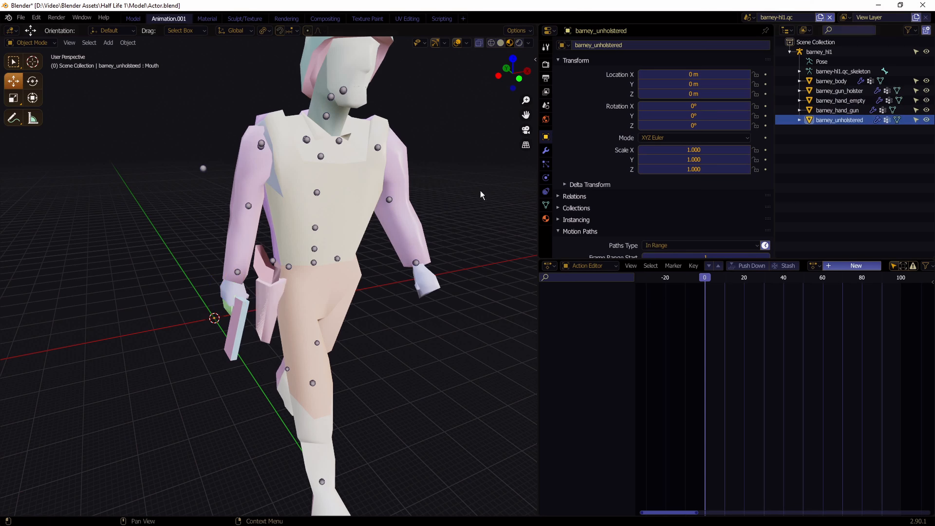
pyautogui.click(927, 120)
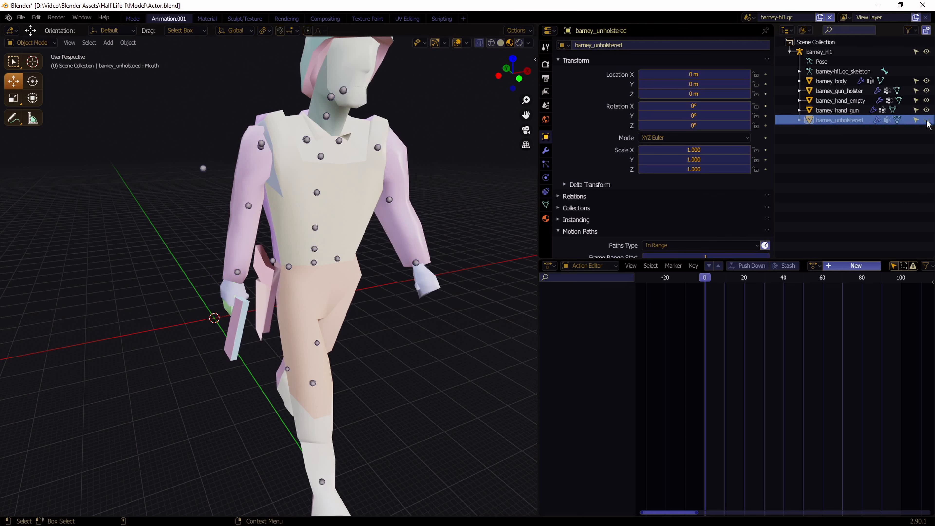
pyautogui.hotkey('shift', '`')
pyautogui.press('s')
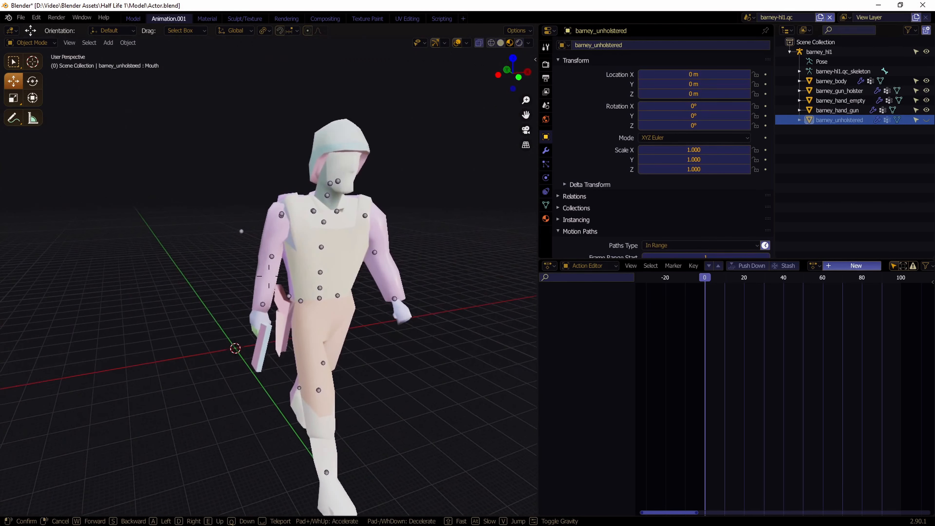
pyautogui.click(268, 277)
pyautogui.click(925, 119)
# Collapse the barney_hl1 hierarchy, select the armature, and bring up the scene's Source Engine exportables list
pyautogui.moveTo(897, 144); pyautogui.dragTo(830, 86)
pyautogui.click(789, 52)
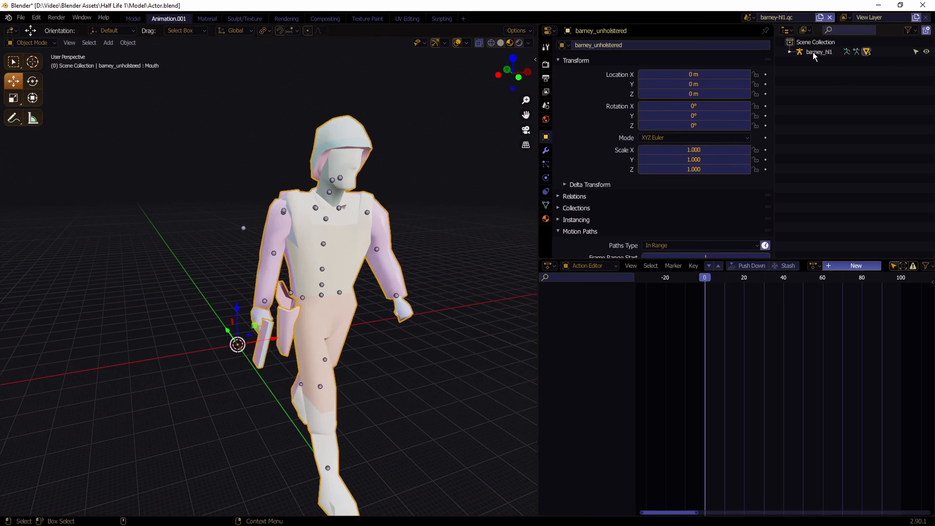
pyautogui.click(814, 53)
pyautogui.click(546, 105)
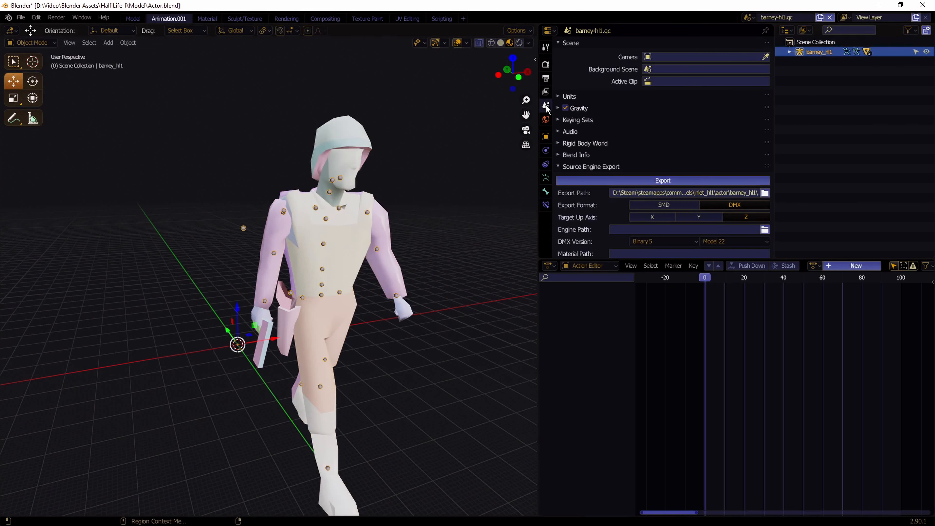
pyautogui.scroll(-5, 606, 110)
pyautogui.scroll(1, 597, 97)
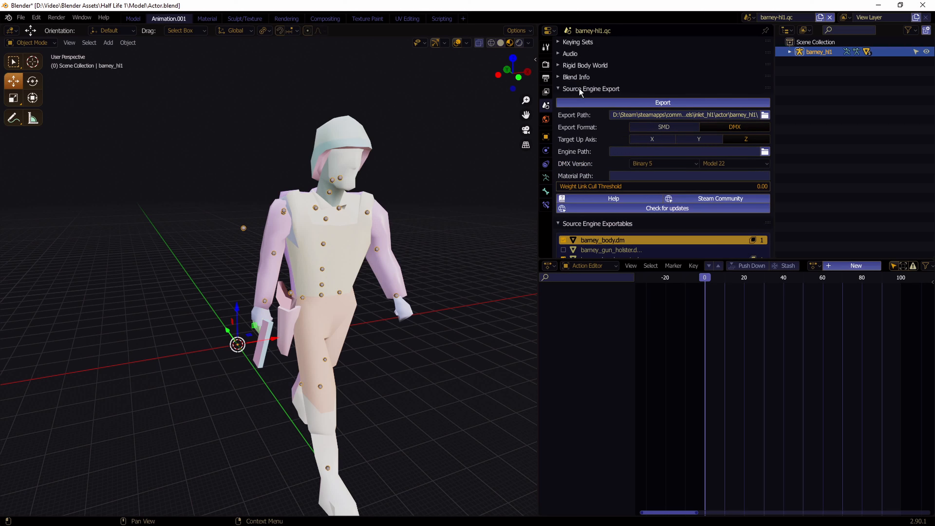
pyautogui.scroll(-3, 577, 129)
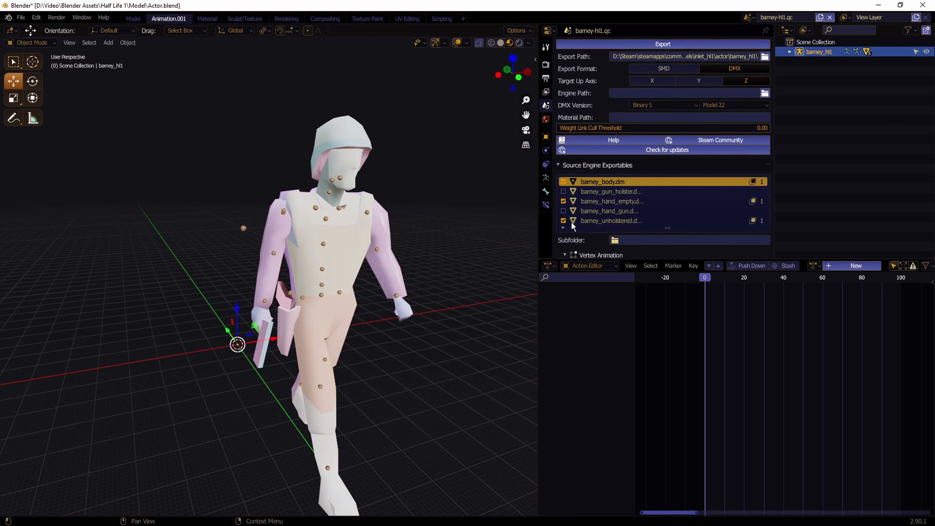
pyautogui.scroll(-1, 572, 225)
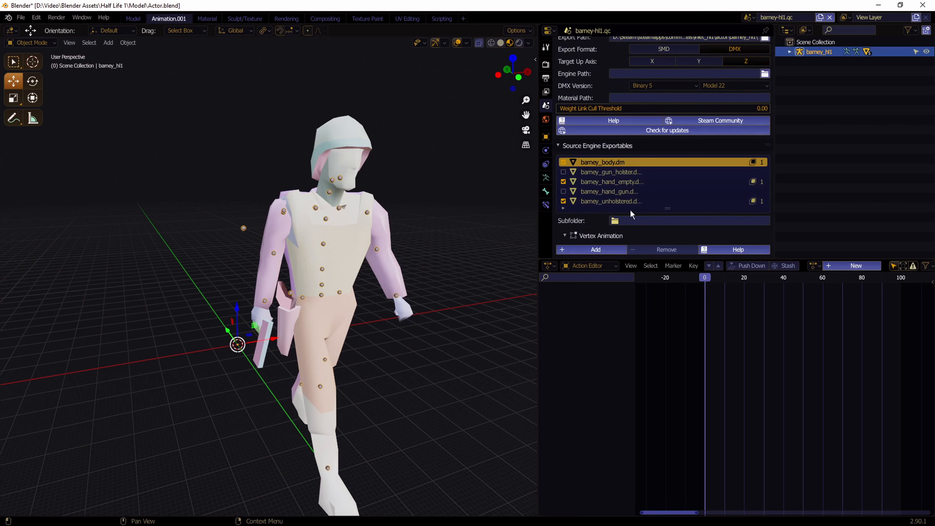
# Examine the shape keys of the body, empty-hand and unholstered exportables, including the vertex group and shape key data of barney_unholstered
pyautogui.click(761, 203)
pyautogui.click(763, 184)
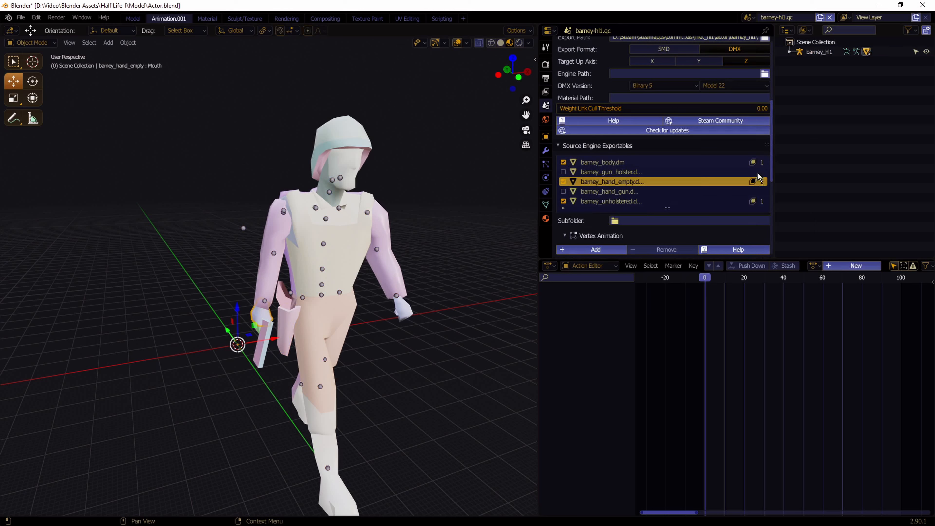
pyautogui.click(761, 167)
pyautogui.click(760, 184)
pyautogui.click(760, 201)
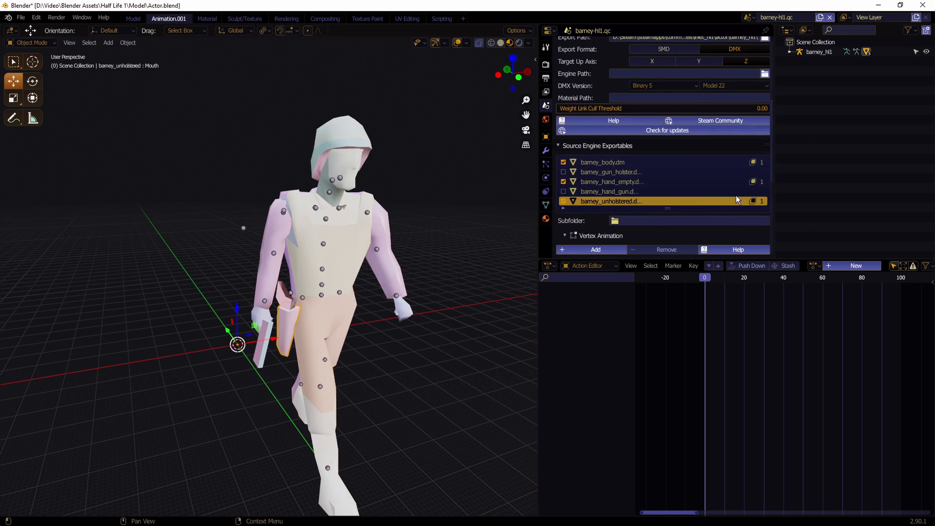
pyautogui.scroll(-4, 757, 199)
pyautogui.scroll(3, 744, 112)
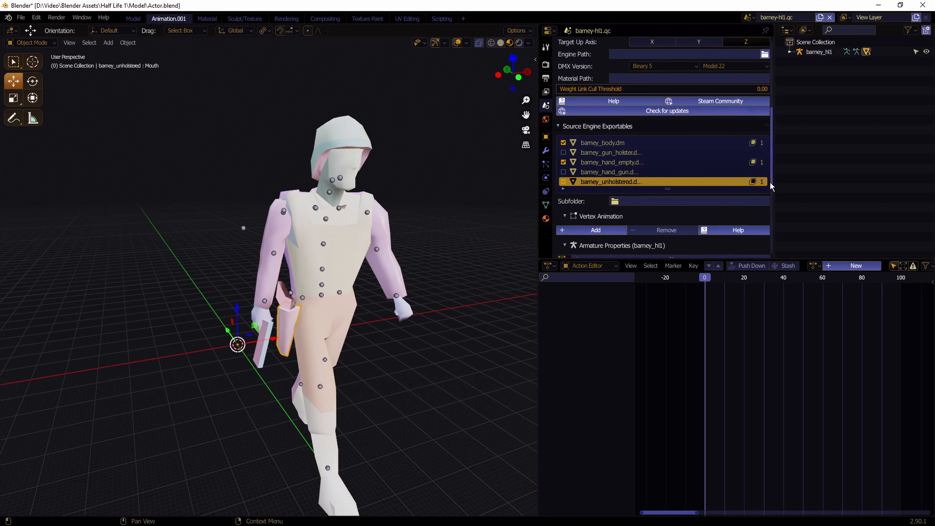
pyautogui.click(547, 205)
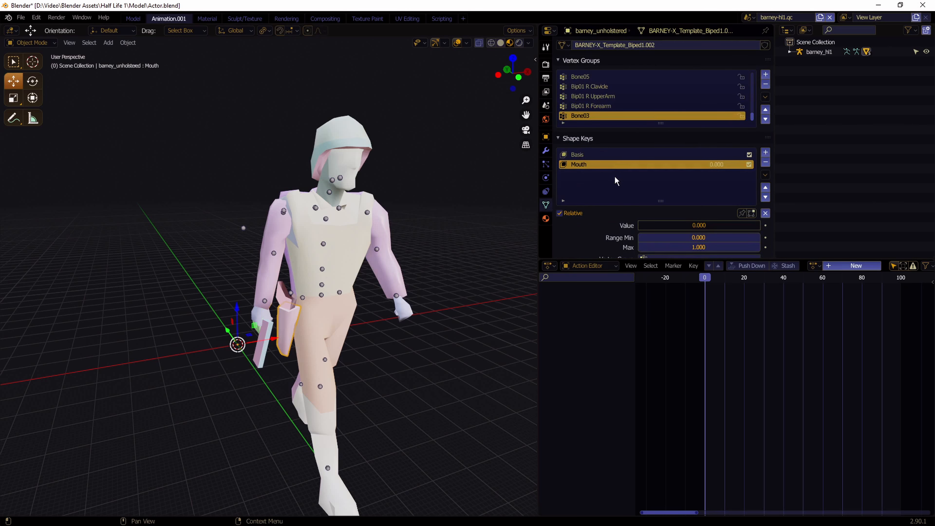
pyautogui.click(546, 106)
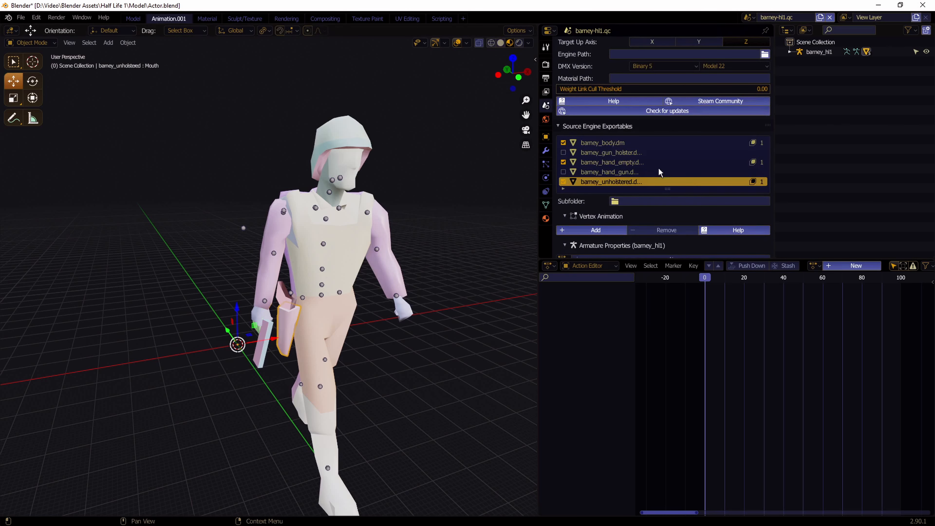
pyautogui.scroll(-2, 594, 137)
pyautogui.scroll(-2, 575, 137)
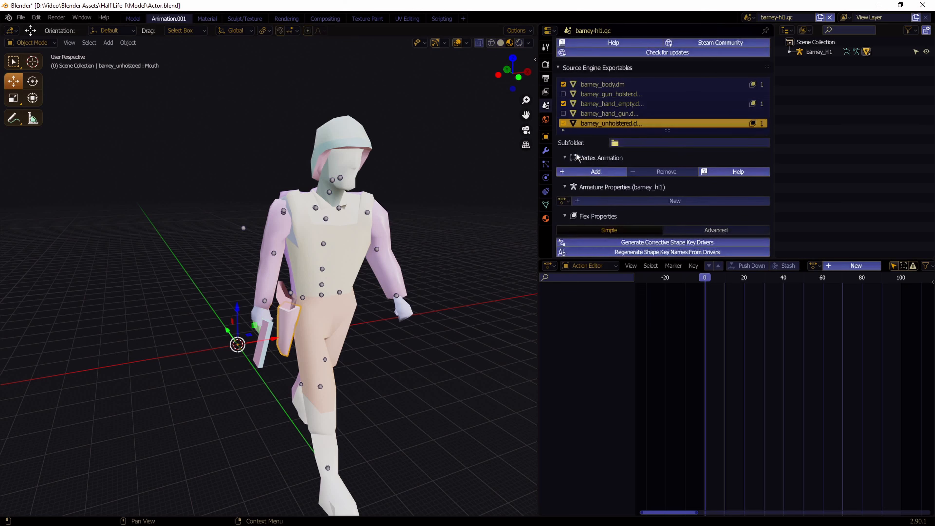
pyautogui.scroll(1, 587, 145)
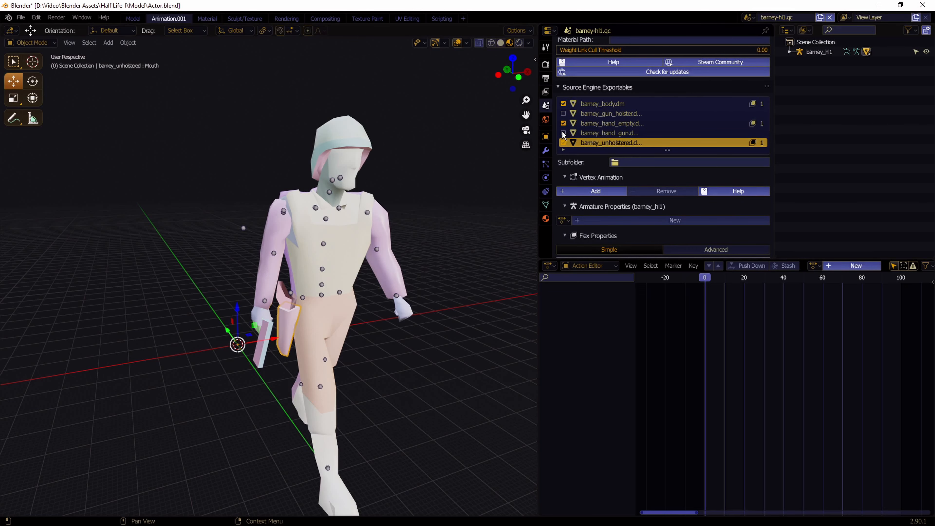
# Include barney_gun_holster and barney_hand_gun in the export and export all five scene meshes as DMX files
pyautogui.click(564, 114)
pyautogui.click(563, 133)
pyautogui.scroll(3, 626, 118)
pyautogui.scroll(4, 637, 145)
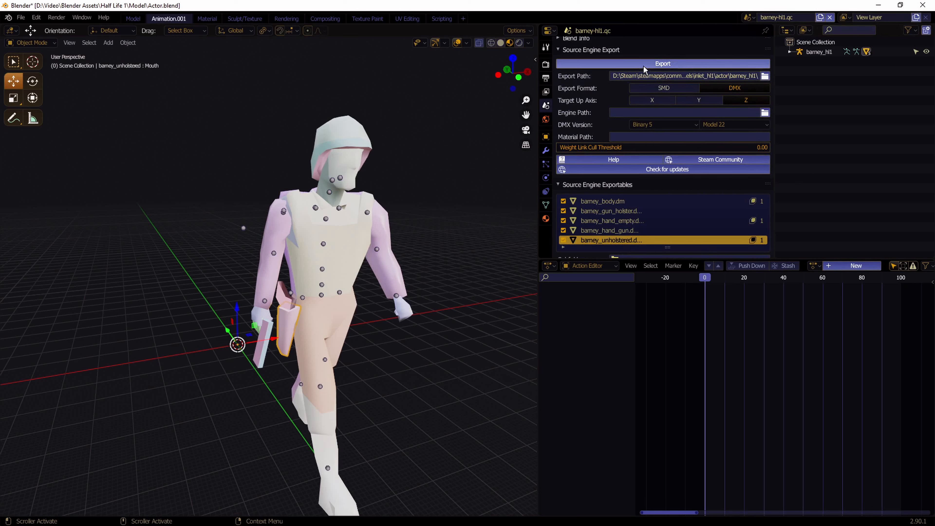
pyautogui.click(721, 75)
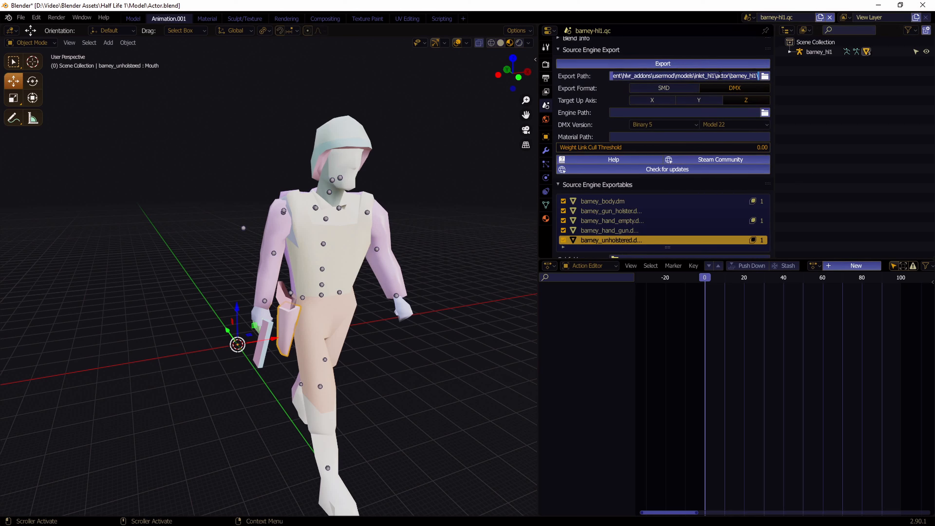
pyautogui.click(698, 64)
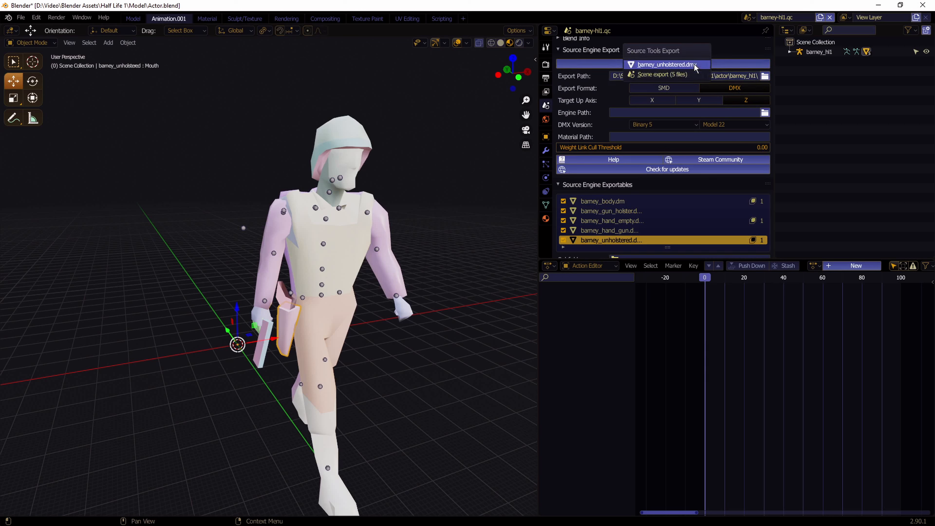
pyautogui.click(664, 75)
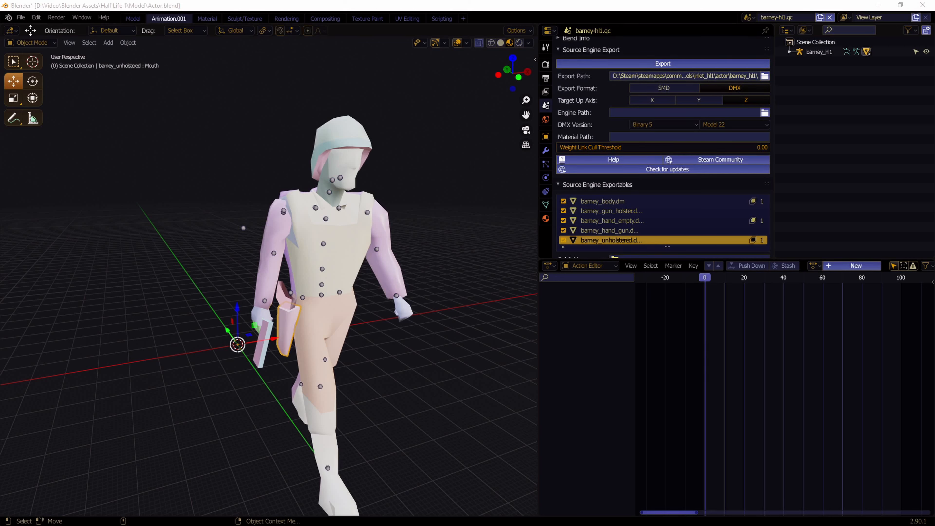
# Switch to File Explorer and delete the outdated barney_gun.dmx from the barney_hl1 folder
pyautogui.moveTo(0, 124); pyautogui.dragTo(311, 117)
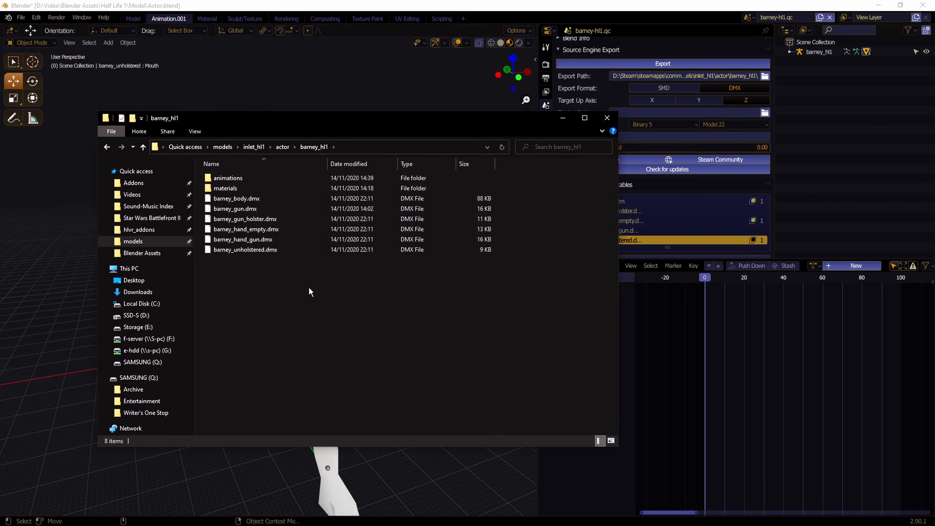
pyautogui.click(259, 250)
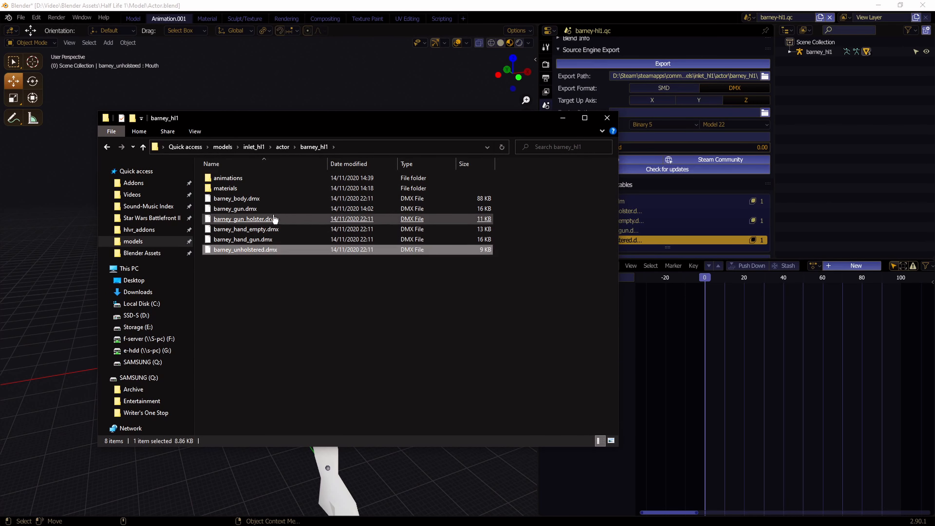
pyautogui.click(271, 200)
pyautogui.click(274, 209)
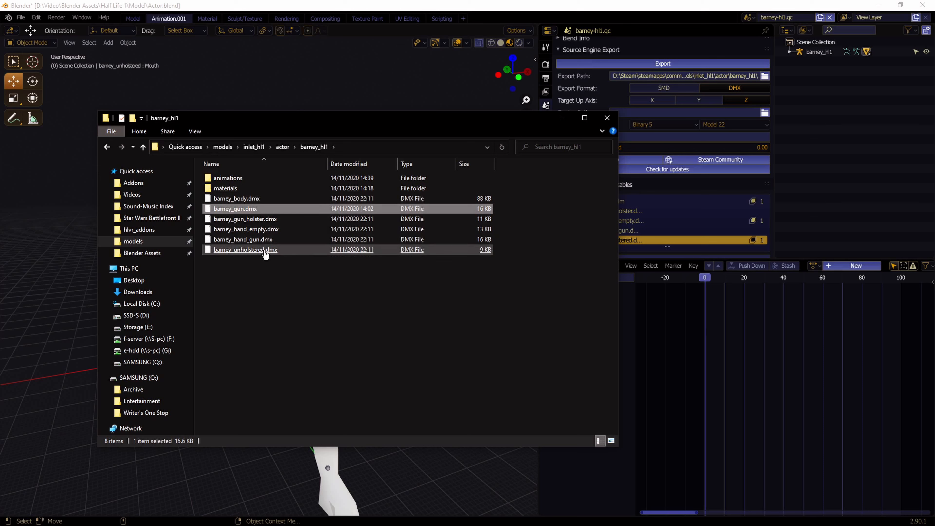
pyautogui.click(260, 240)
pyautogui.click(236, 209)
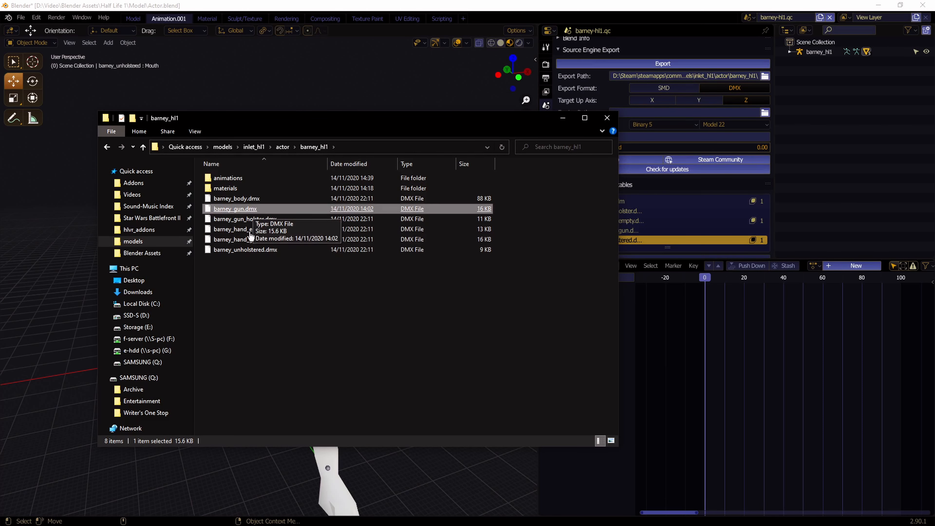
pyautogui.press('Delete')
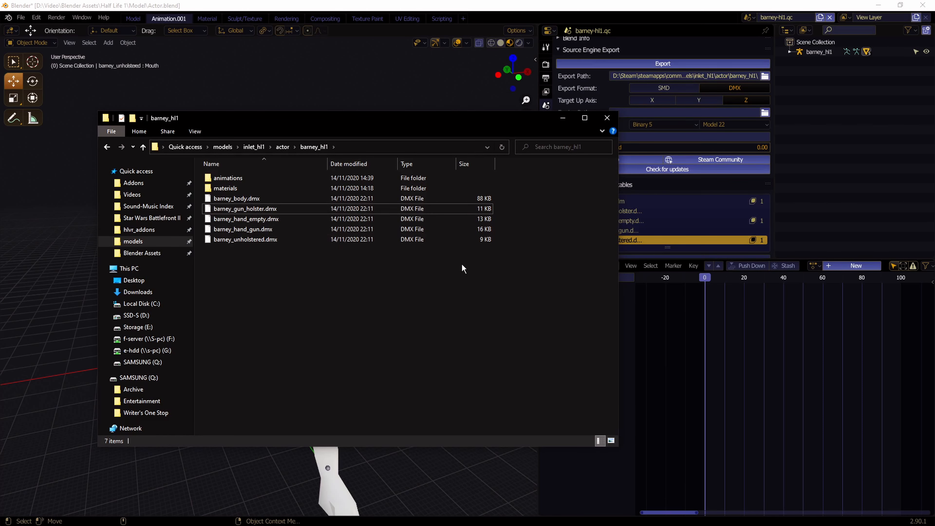
# Switch to the Asset Browser, launch ModelDoc from it, and open the recent barney_hl1 model
pyautogui.hotkey('alt', 'Tab')
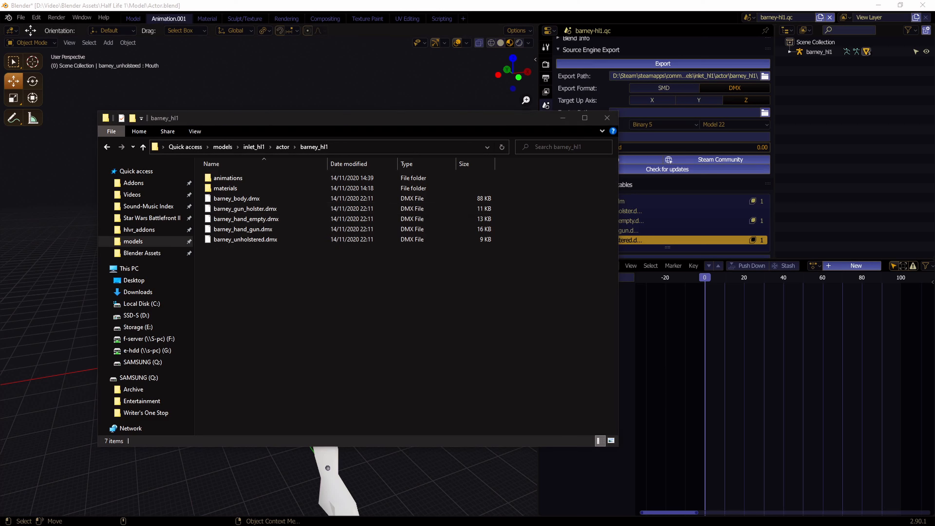
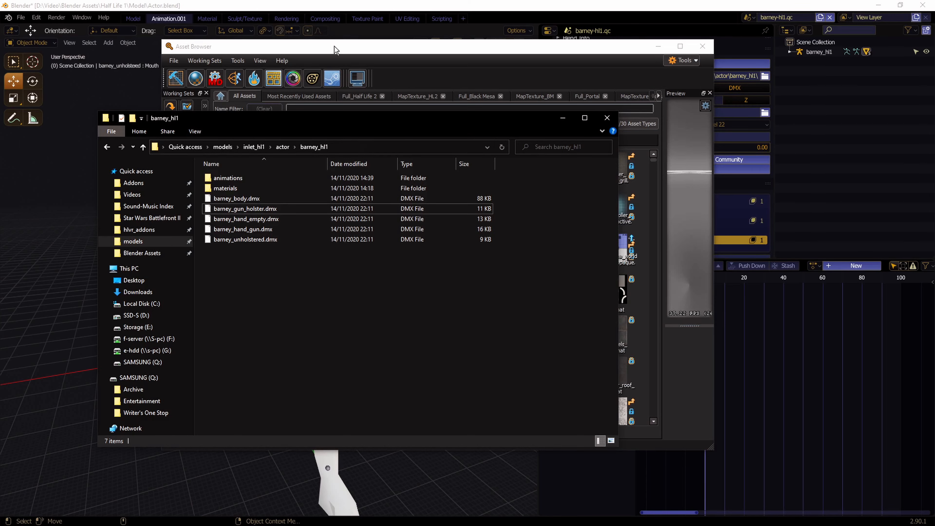
pyautogui.moveTo(334, 48); pyautogui.dragTo(359, 60)
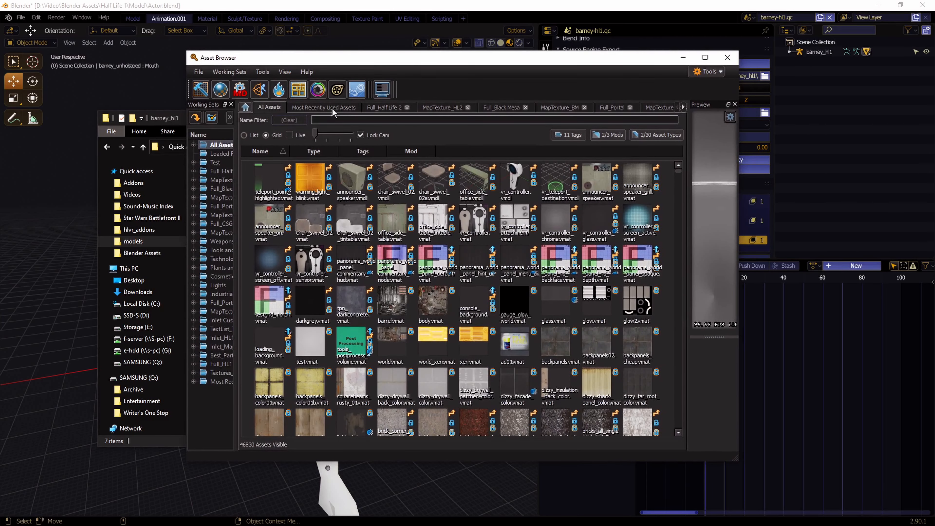
pyautogui.click(241, 96)
pyautogui.click(12, 17)
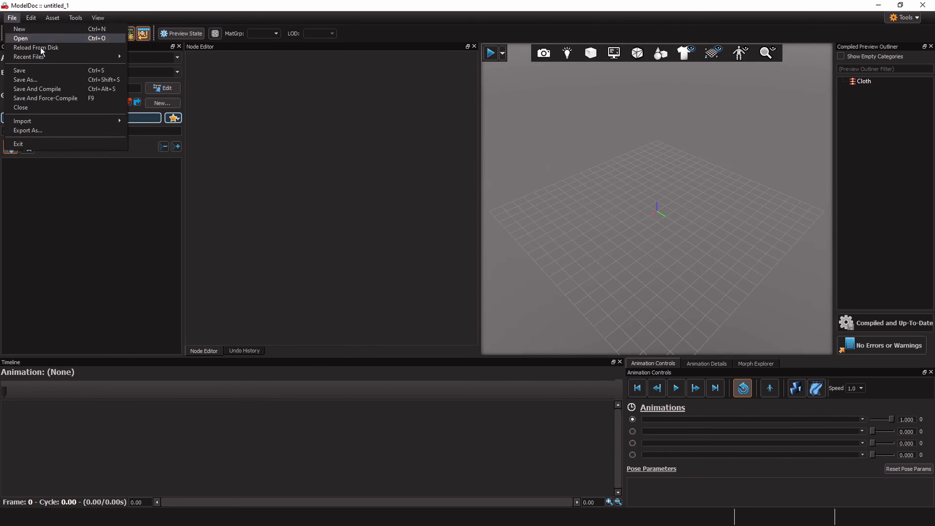
pyautogui.moveTo(42, 57)
pyautogui.click(200, 59)
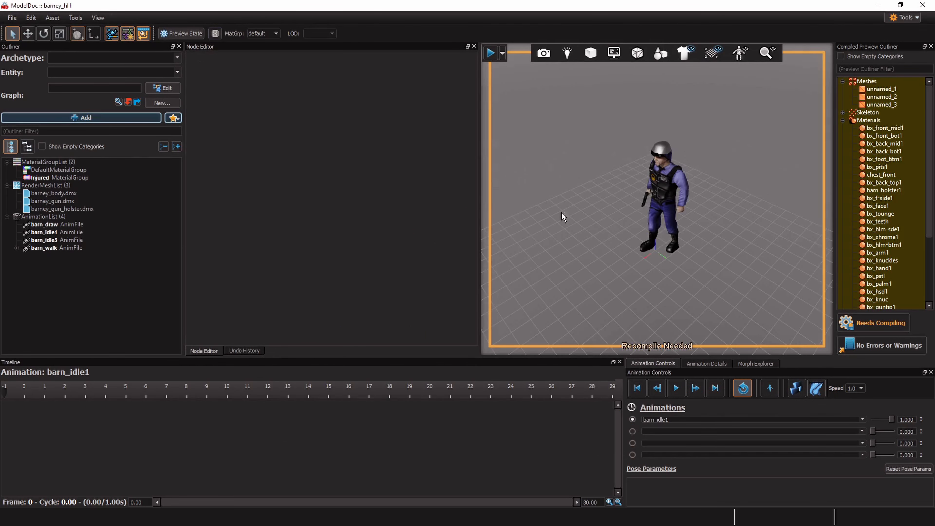
# Try to recompile the barney_hl1 model and view the character from closer up
pyautogui.click(857, 321)
pyautogui.moveTo(627, 324); pyautogui.dragTo(700, 309, button='right')
pyautogui.moveTo(657, 199)
pyautogui.mouseDown(button='right')
pyautogui.moveTo(575, 201)
pyautogui.moveTo(672, 207)
pyautogui.mouseUp(button='right')
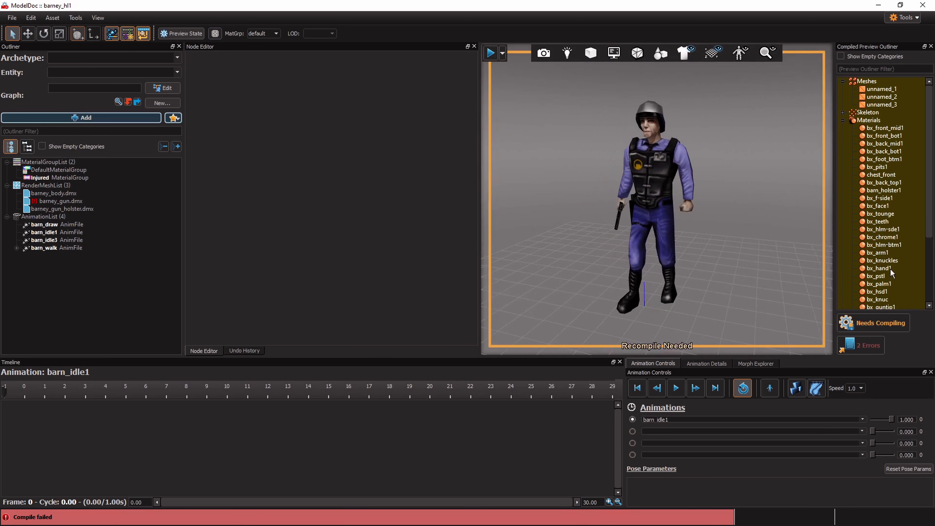
# Delete the missing barney_gun.dmx render mesh and recompile the model, previewing it with the barn_walk animation
pyautogui.click(872, 318)
pyautogui.click(63, 200)
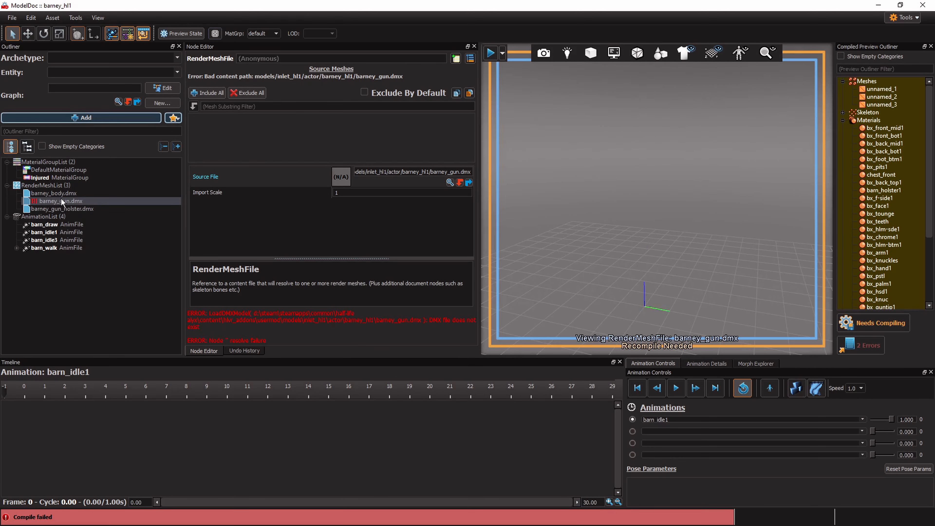
pyautogui.press('Delete')
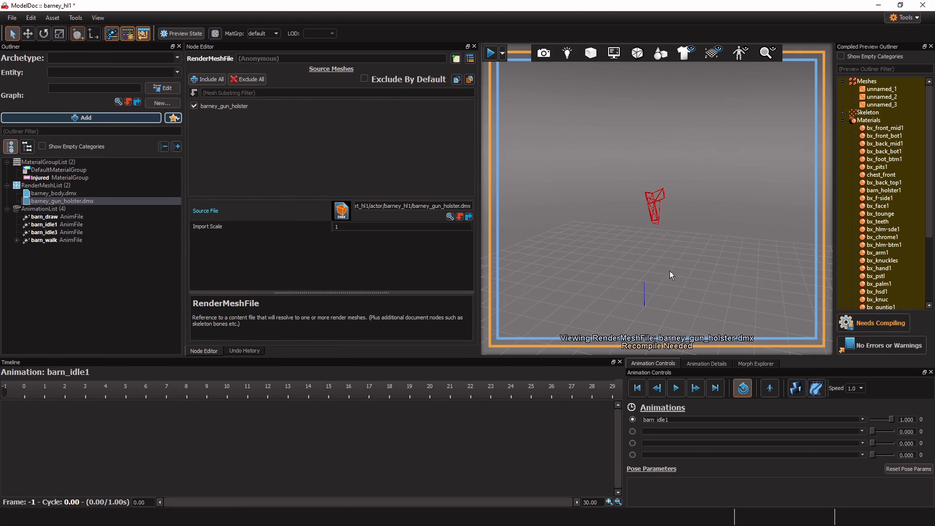
pyautogui.click(876, 324)
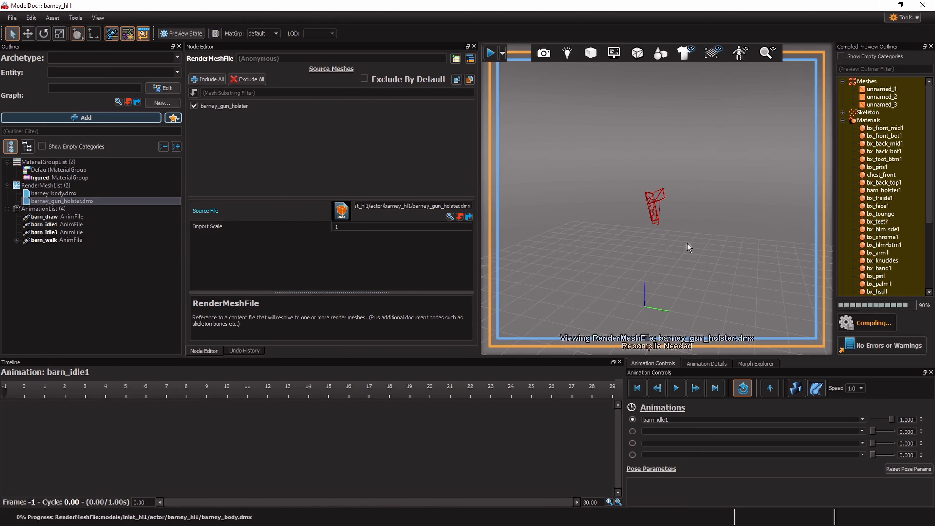
pyautogui.click(51, 241)
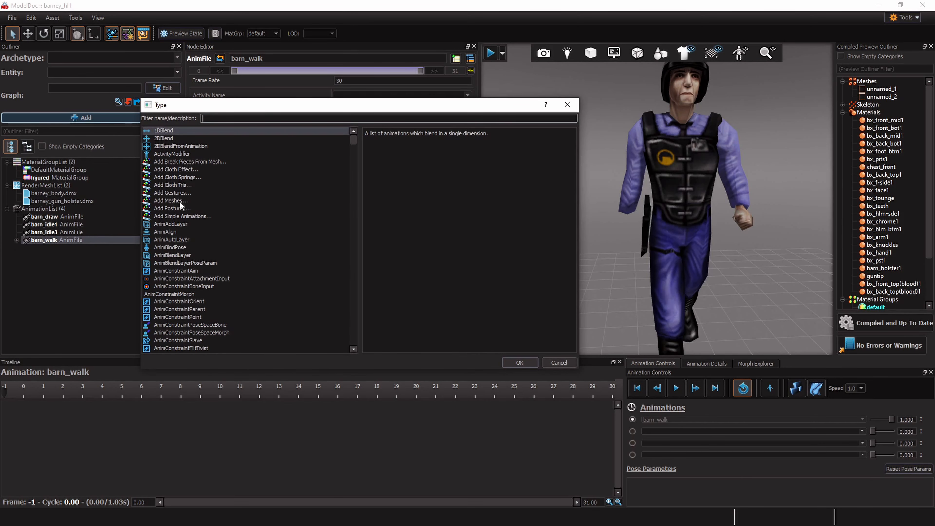
# Add barney_hand_empty.dmx, barney_hand_gun.dmx and barney_unholstered.dmx from the barney_hl1 folder as render meshes and recompile the model
pyautogui.doubleClick(175, 201)
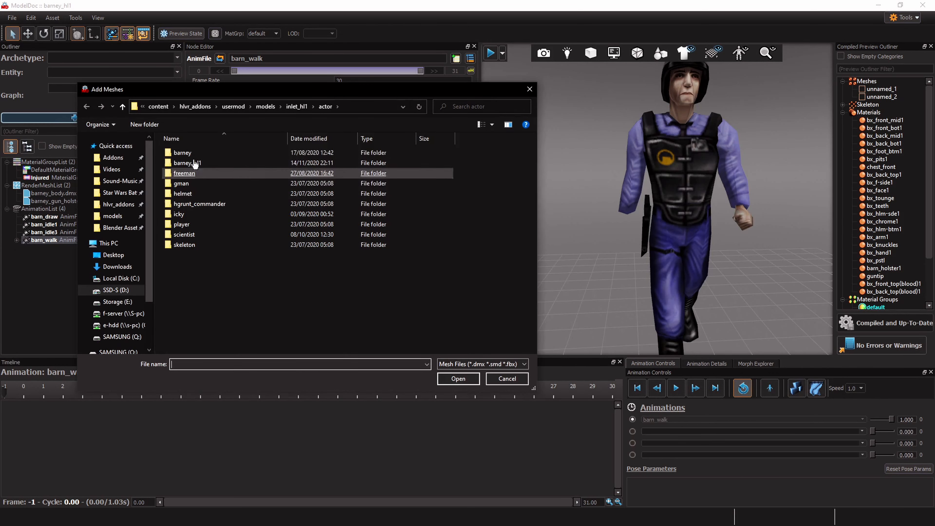
pyautogui.hotkey('ctrl', 'v')
pyautogui.press('Return')
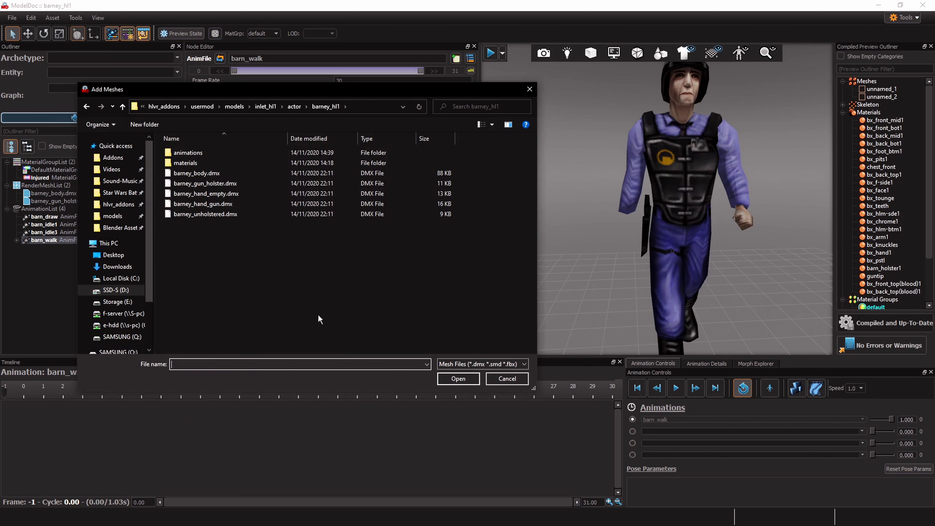
pyautogui.moveTo(223, 240); pyautogui.dragTo(179, 184)
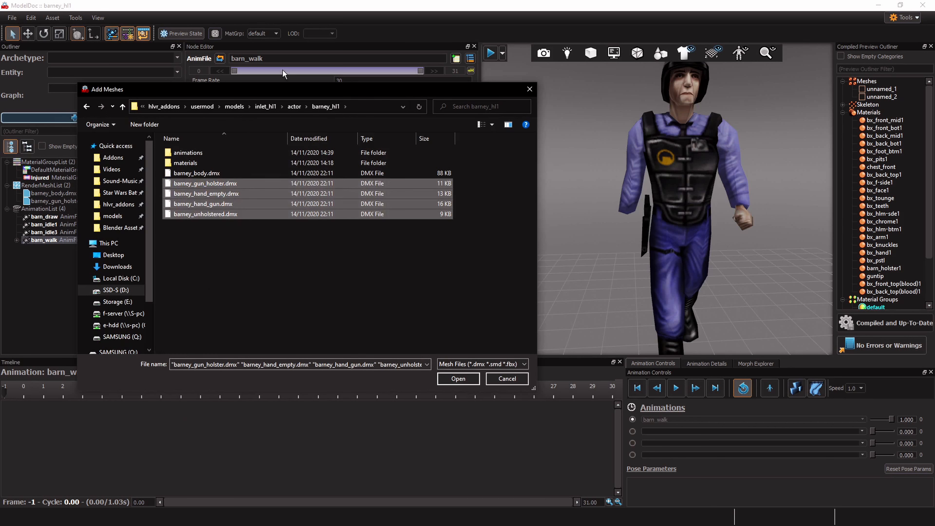
pyautogui.moveTo(297, 88); pyautogui.dragTo(386, 94)
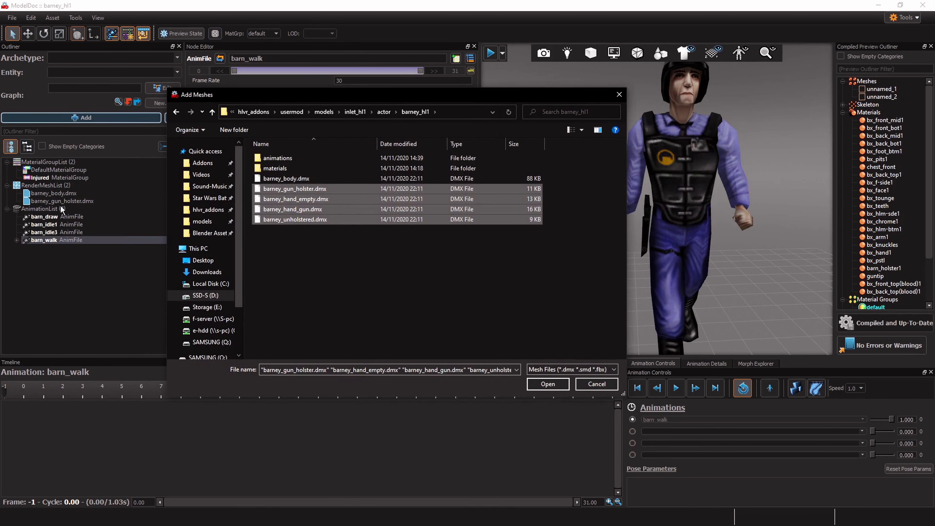
pyautogui.keyDown('ctrl'); pyautogui.click(293, 189); pyautogui.keyUp('ctrl')
pyautogui.click(548, 384)
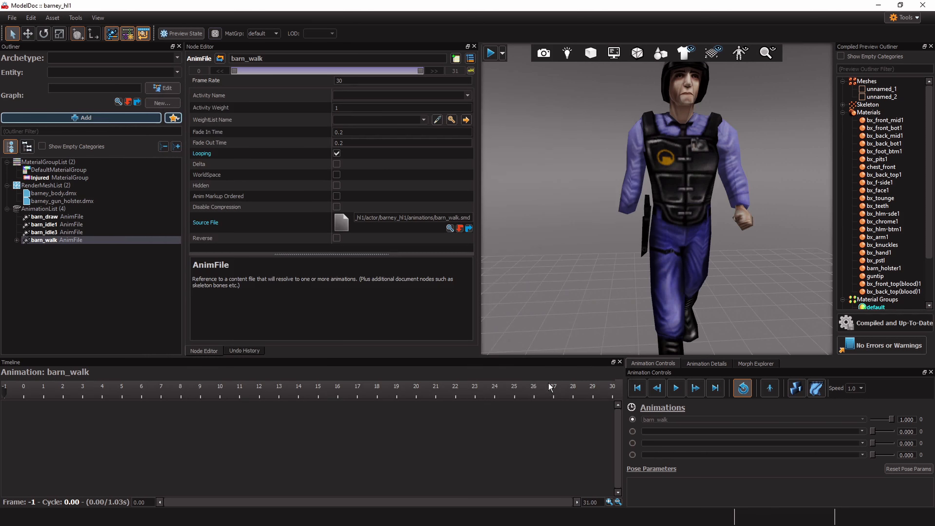
pyautogui.click(879, 324)
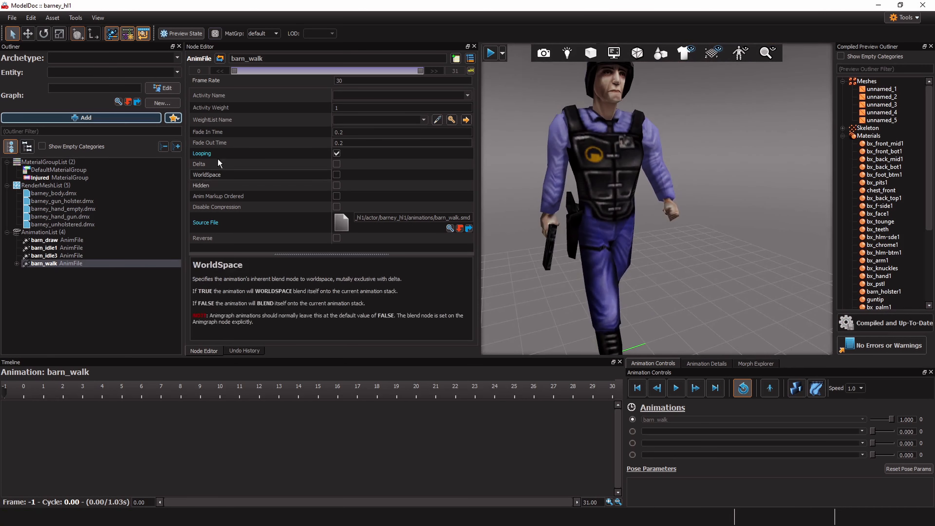
# Search the addable node types for "body" and compare the descriptions of BodyGroup and BodyGroupChoice
pyautogui.click(103, 119)
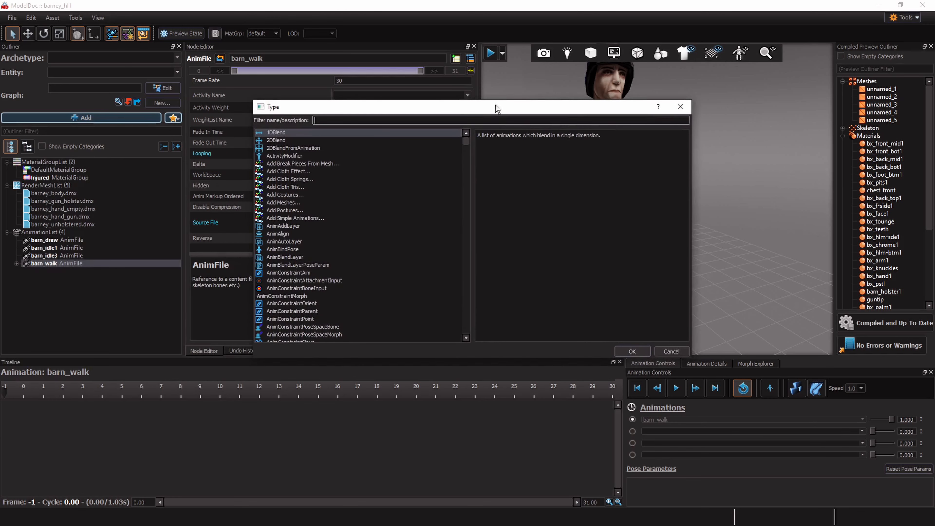
pyautogui.write('body')
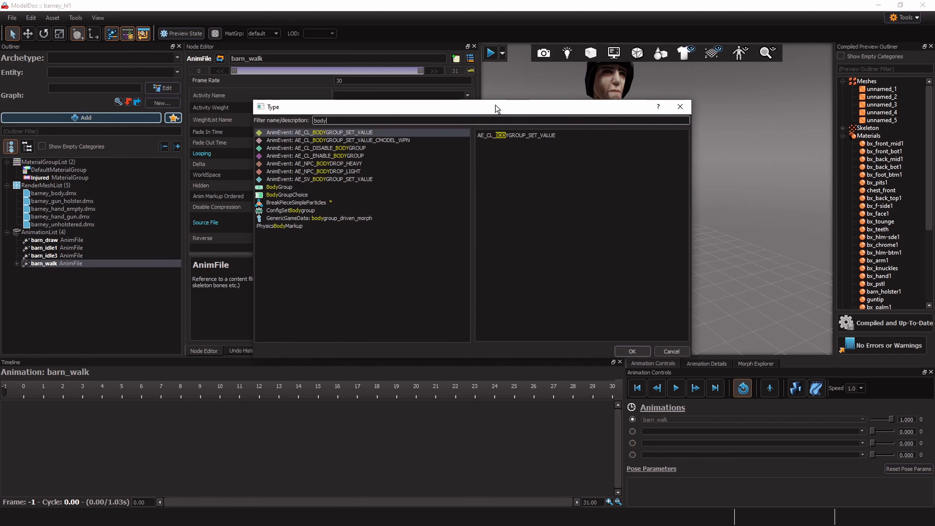
pyautogui.click(301, 194)
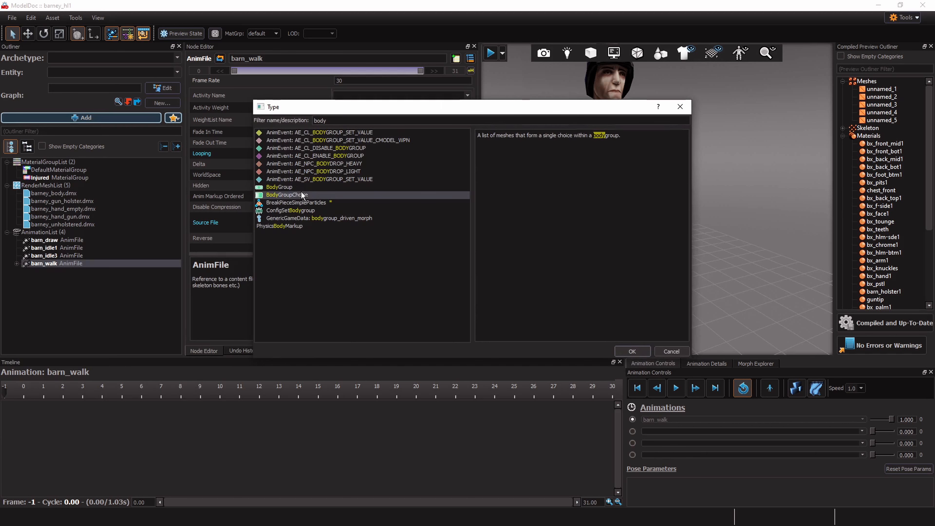
pyautogui.click(293, 187)
pyautogui.click(303, 192)
pyautogui.click(296, 189)
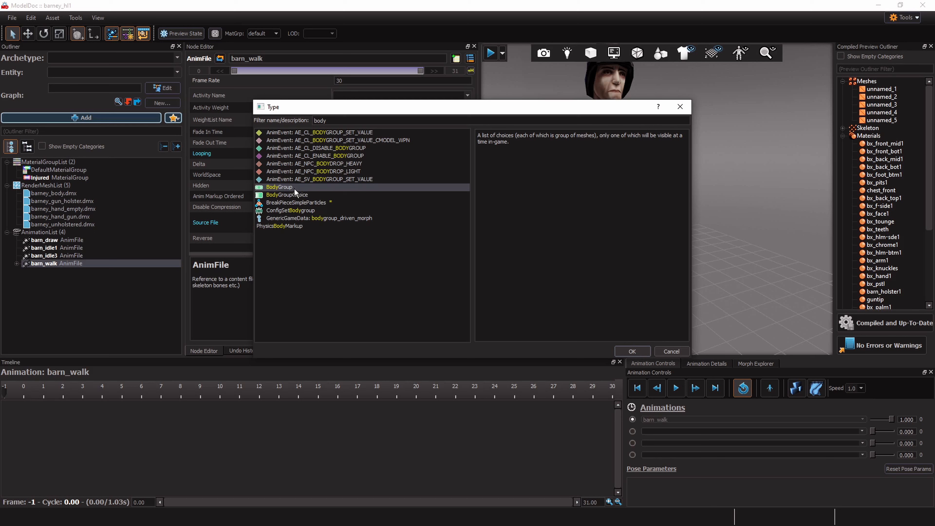
pyautogui.click(302, 195)
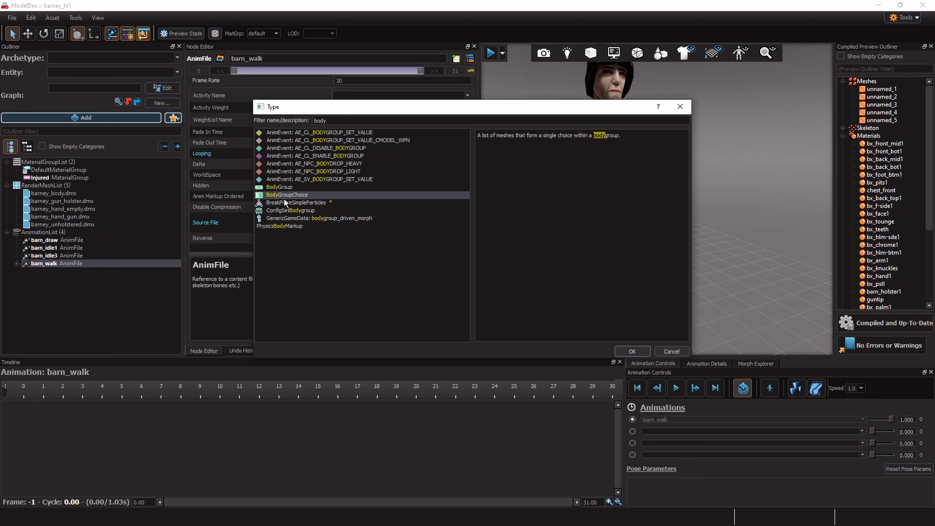
pyautogui.click(291, 187)
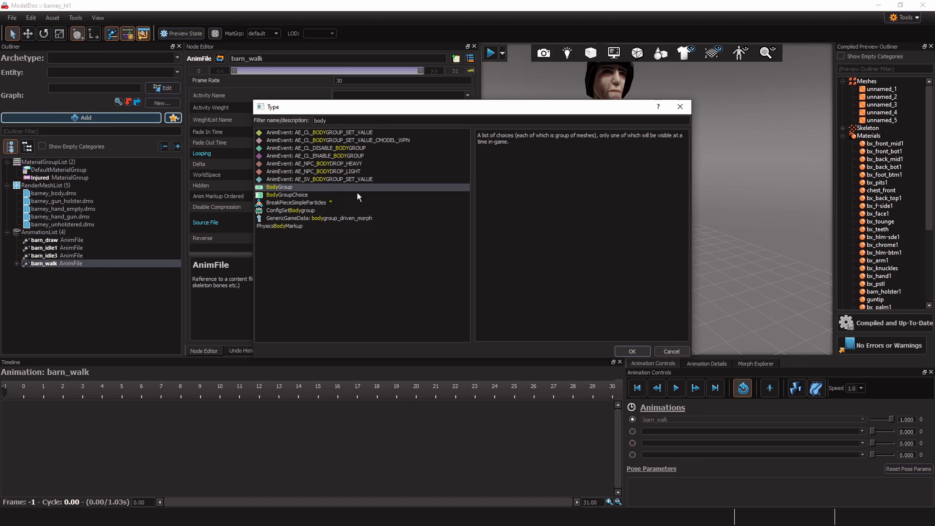
pyautogui.click(289, 198)
# Add a BodyGroup node to the model and name it Armed
pyautogui.click(297, 188)
pyautogui.click(632, 352)
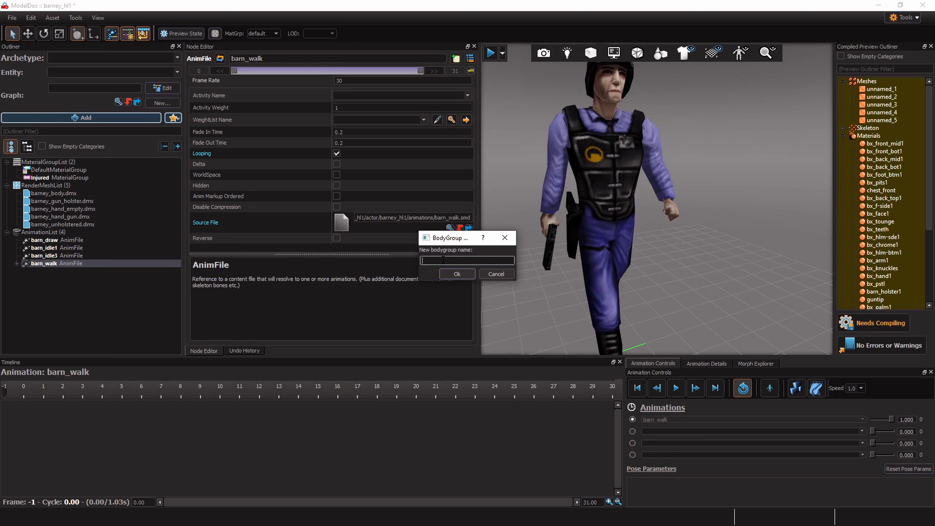
pyautogui.write('Armed')
pyautogui.click(460, 273)
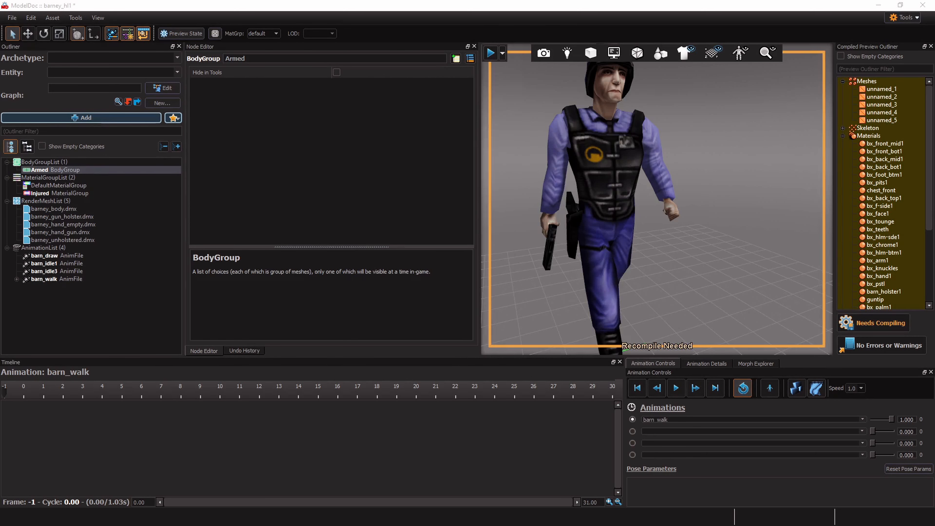
# Add a second BodyGroup node named Unarmed and recompile the model
pyautogui.click(81, 118)
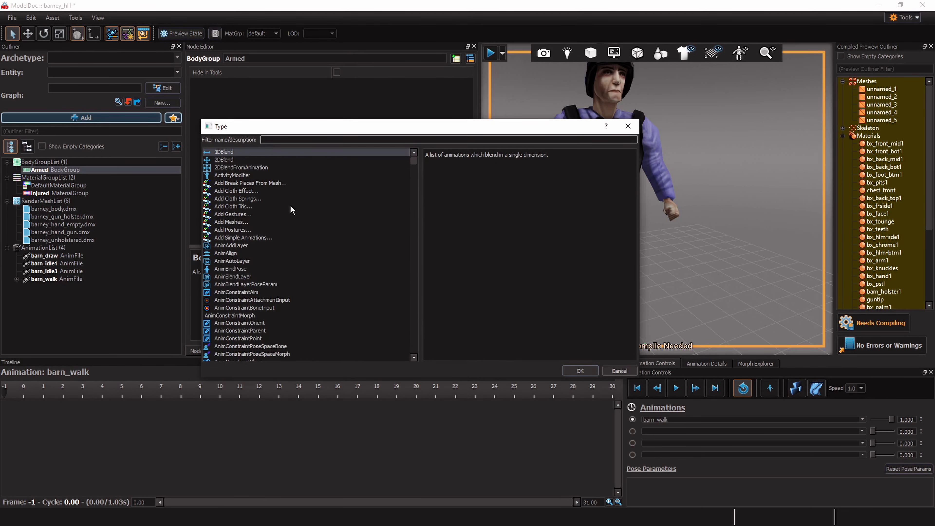
pyautogui.write('bod')
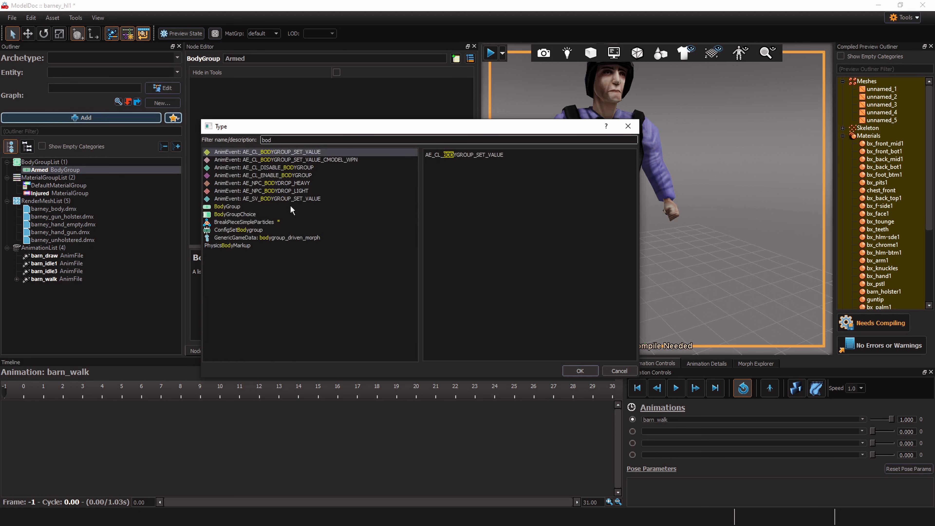
pyautogui.click(292, 207)
pyautogui.doubleClick(291, 207)
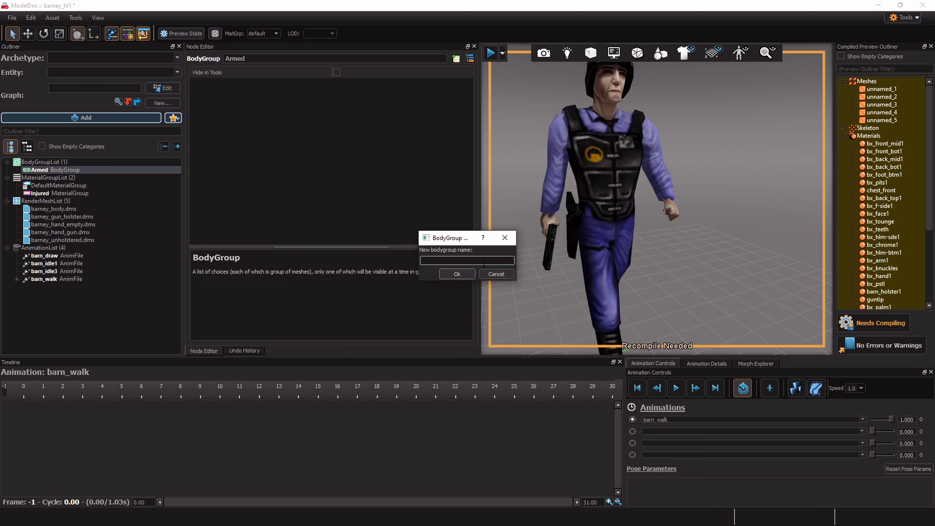
pyautogui.write('unarmed')
pyautogui.click(458, 274)
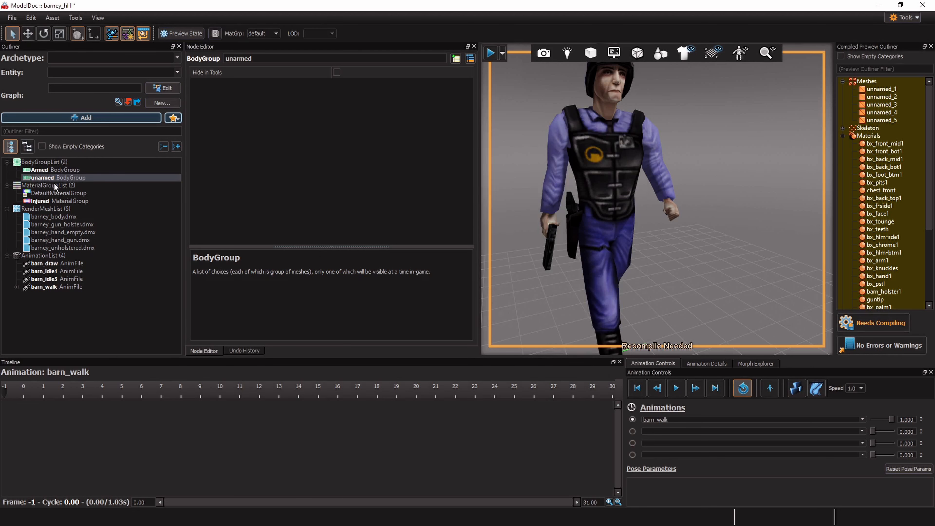
pyautogui.click(228, 58)
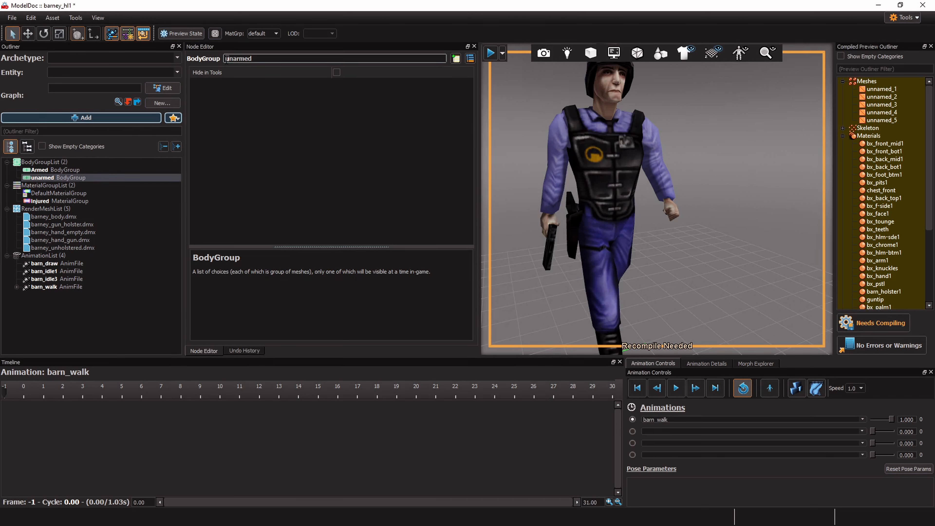
pyautogui.press('Delete')
pyautogui.write('U')
pyautogui.click(863, 317)
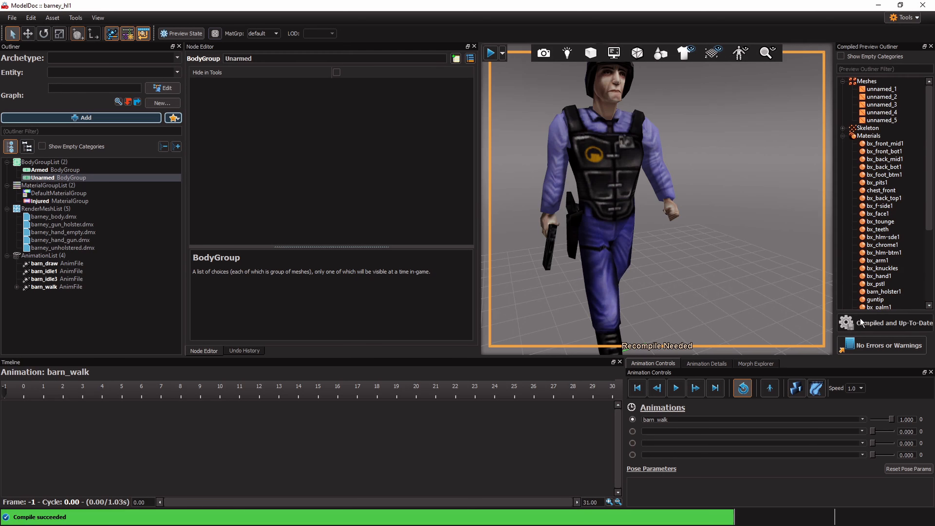
# Add a BodyGroupChoice to the Armed body group and give it two empty mesh entries
pyautogui.click(49, 170)
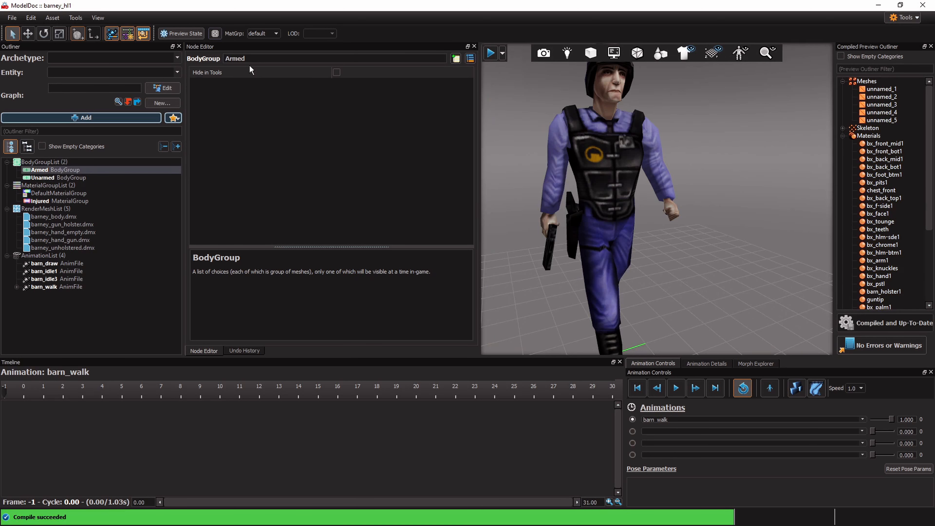
pyautogui.click(471, 59)
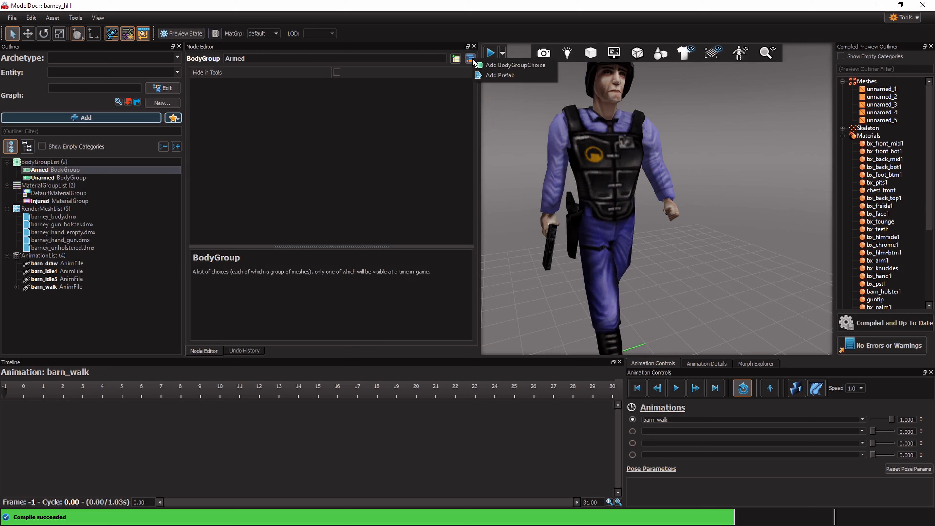
pyautogui.click(526, 67)
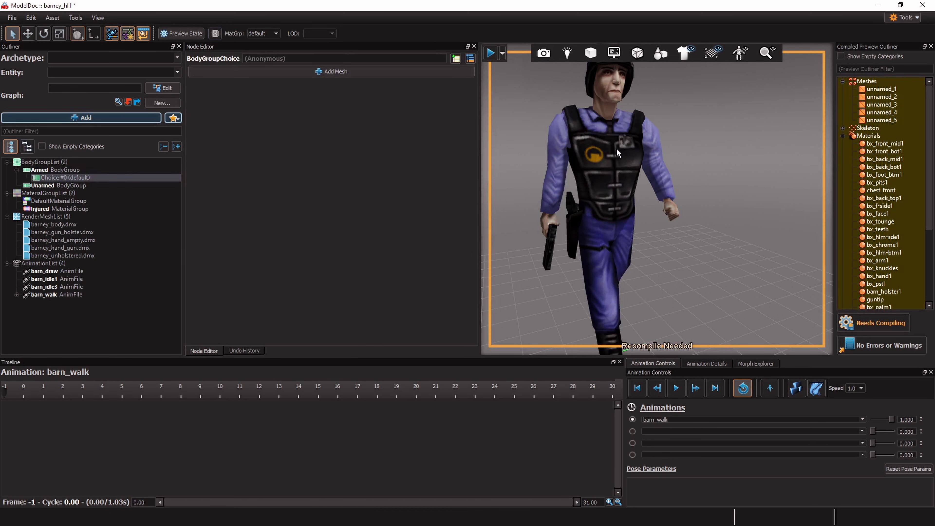
pyautogui.click(860, 329)
pyautogui.click(298, 71)
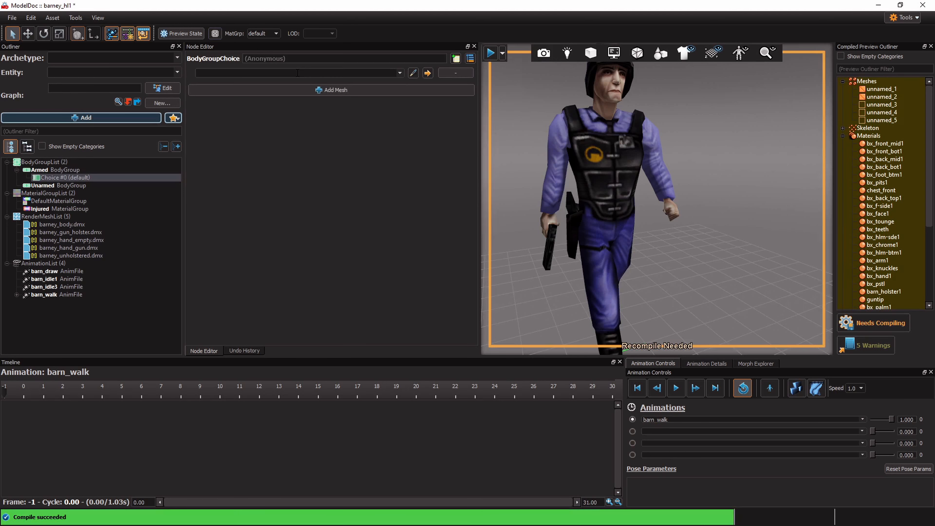
pyautogui.click(322, 90)
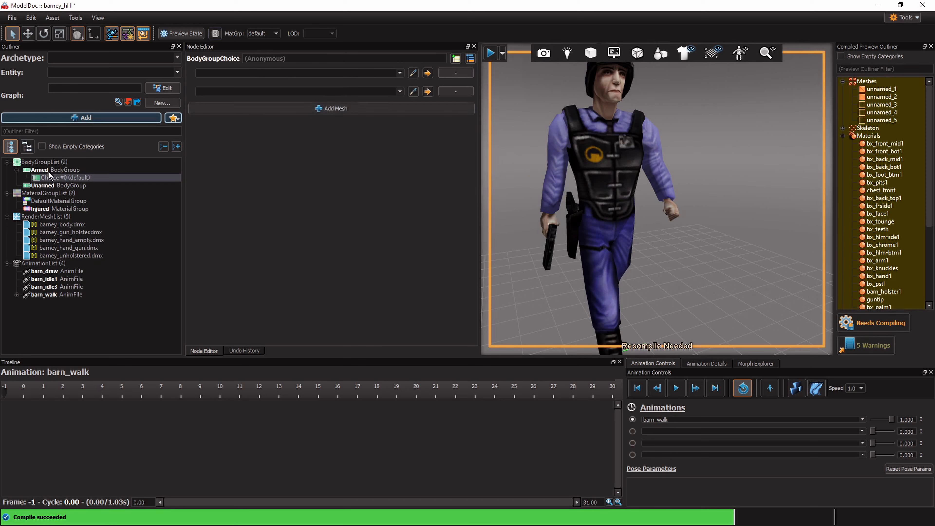
# Delete the Unarmed body group from the body group list
pyautogui.press('Down')
pyautogui.press('Down')
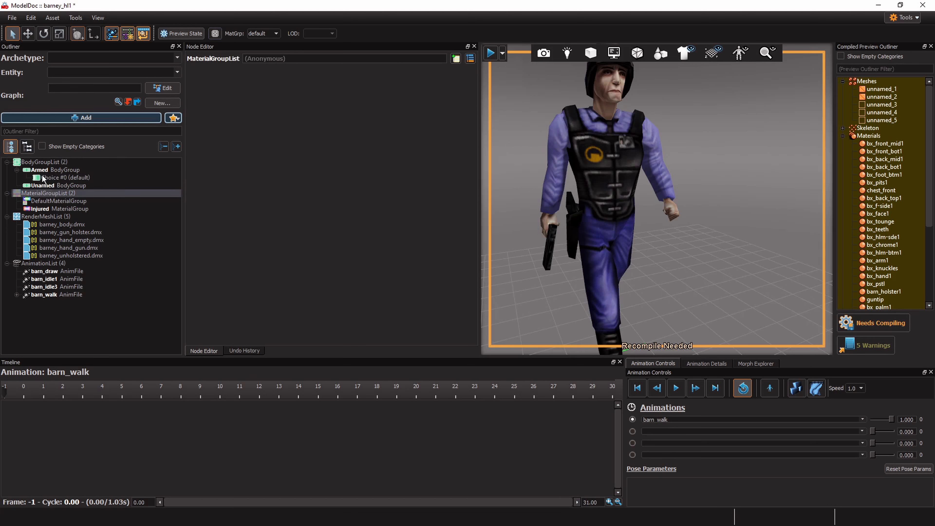
pyautogui.click(49, 185)
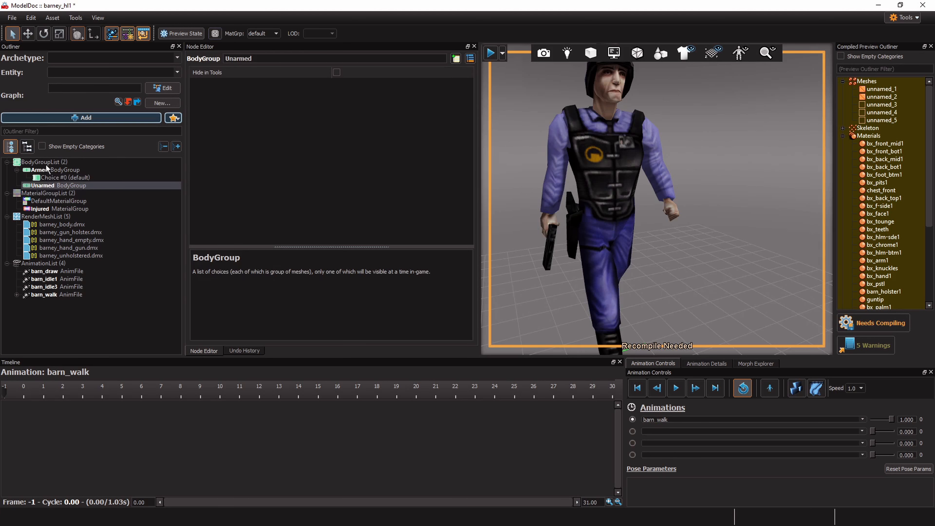
pyautogui.click(54, 180)
pyautogui.click(58, 184)
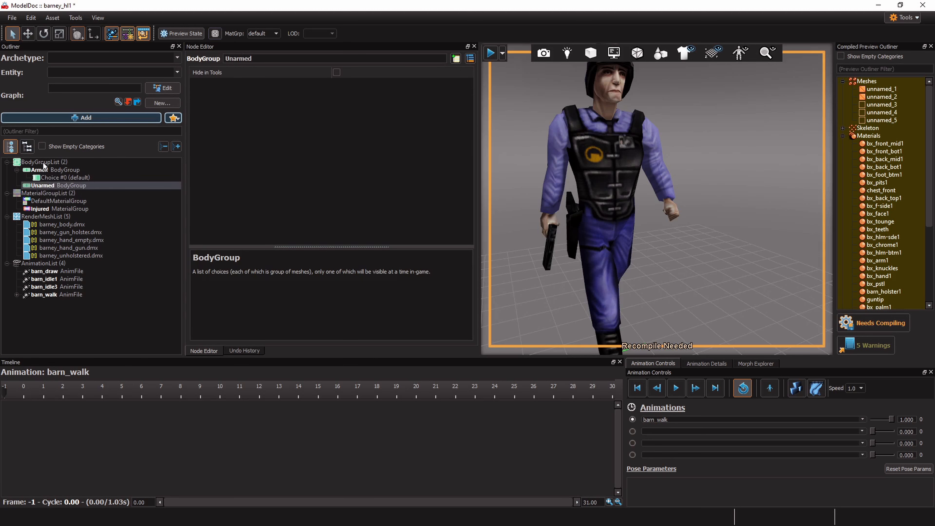
pyautogui.rightClick(60, 185)
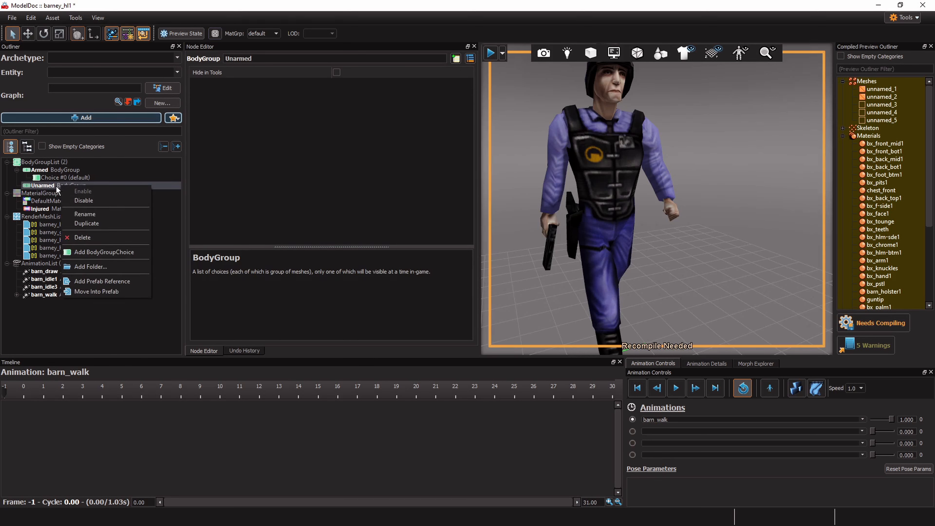
pyautogui.click(50, 186)
pyautogui.press('Delete')
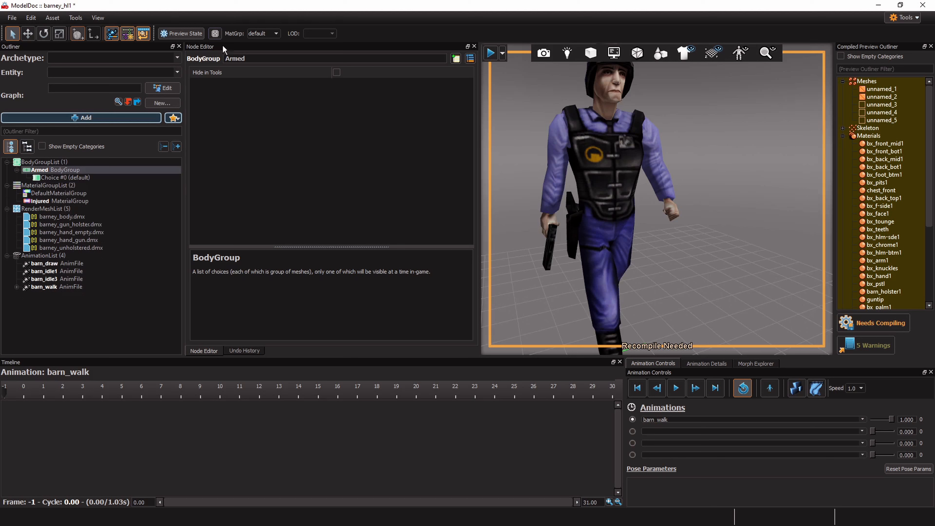
# Name the Armed body group's default choice weapon_held and recompile the model
pyautogui.click(86, 176)
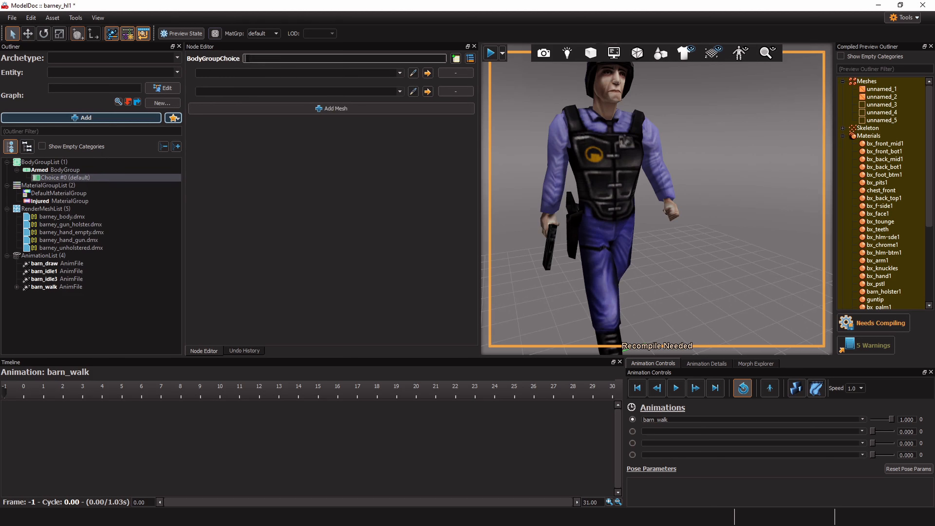
pyautogui.write('Armed')
pyautogui.press('Return')
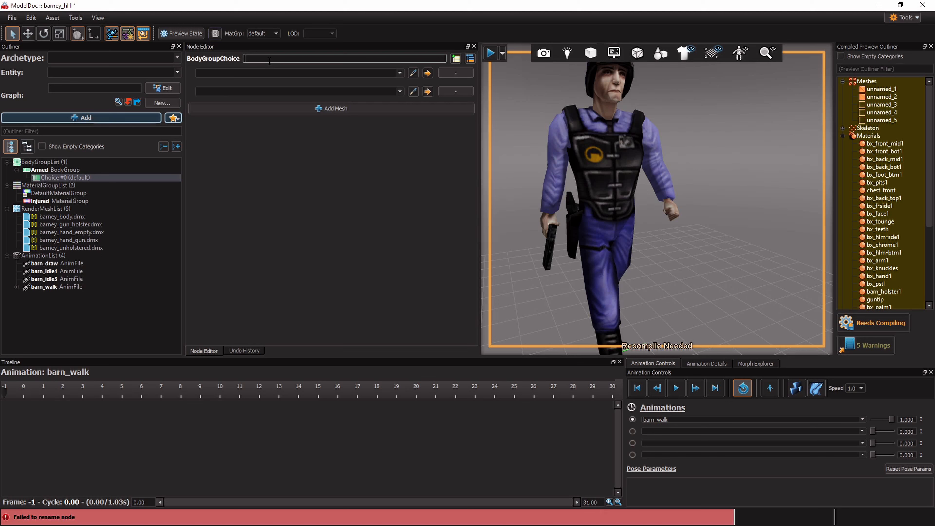
pyautogui.write('weapon_held')
pyautogui.press('Return')
pyautogui.click(867, 322)
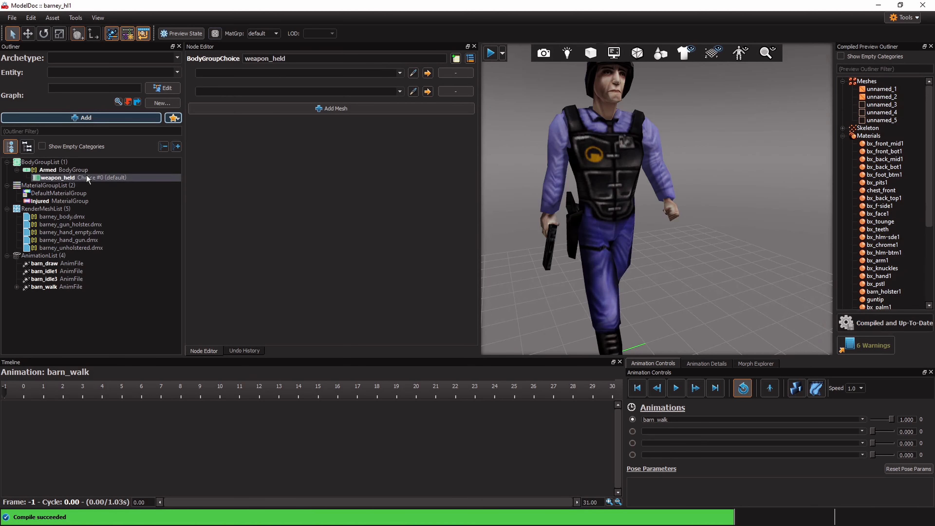
# Duplicate the weapon_held choice, rename the copy weapon_holstered and recompile the model
pyautogui.hotkey('ctrl', 'd')
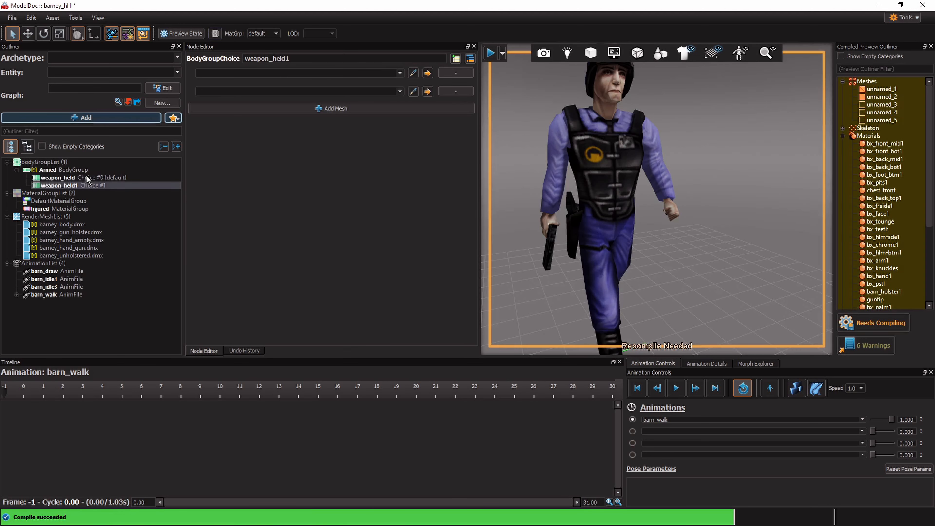
pyautogui.click(274, 59)
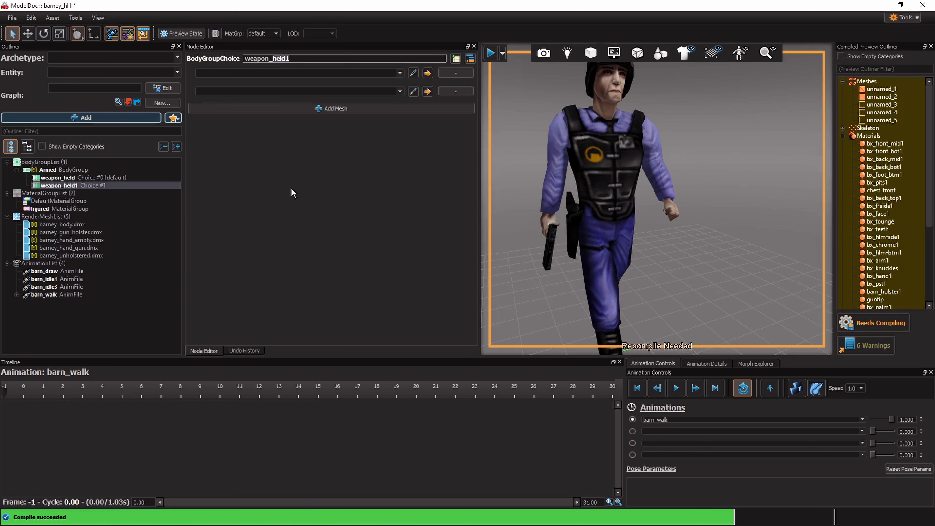
pyautogui.press('BackSpace')
pyautogui.press('BackSpace')
pyautogui.press('BackSpace')
pyautogui.press('BackSpace')
pyautogui.press('BackSpace')
pyautogui.write('holstered')
pyautogui.click(878, 323)
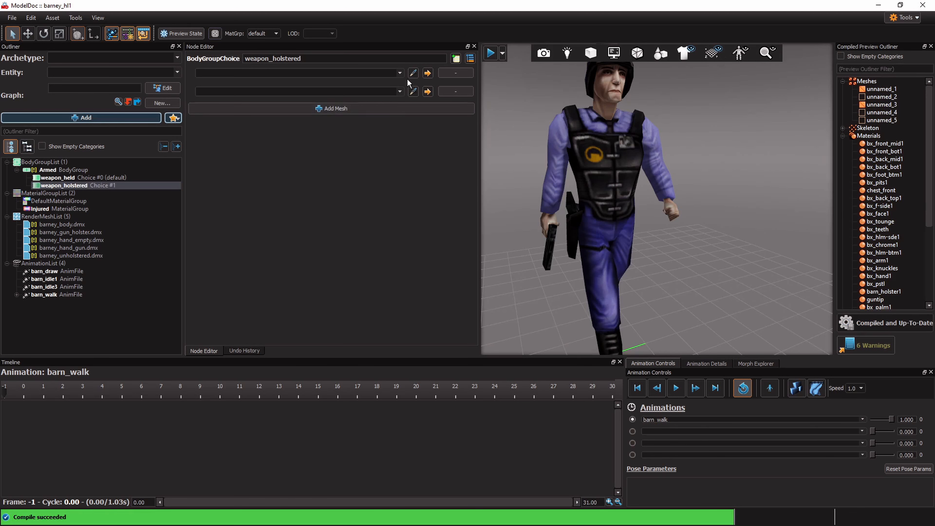
# Name the barney_body.dmx render mesh body
pyautogui.click(400, 73)
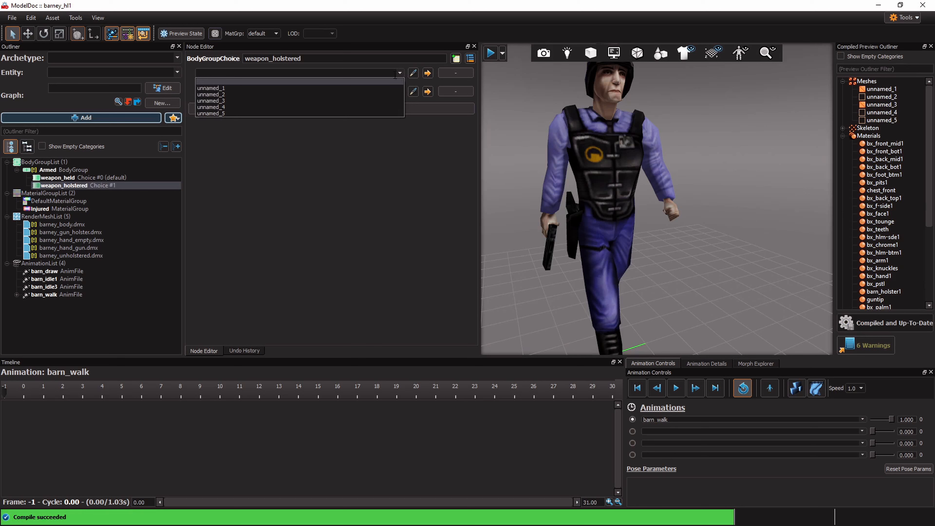
pyautogui.click(235, 86)
pyautogui.click(79, 225)
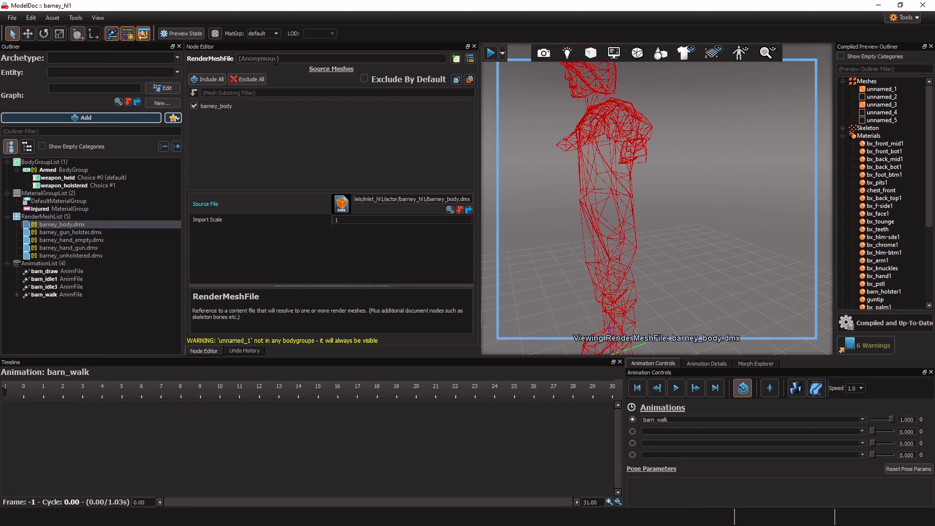
pyautogui.click(276, 59)
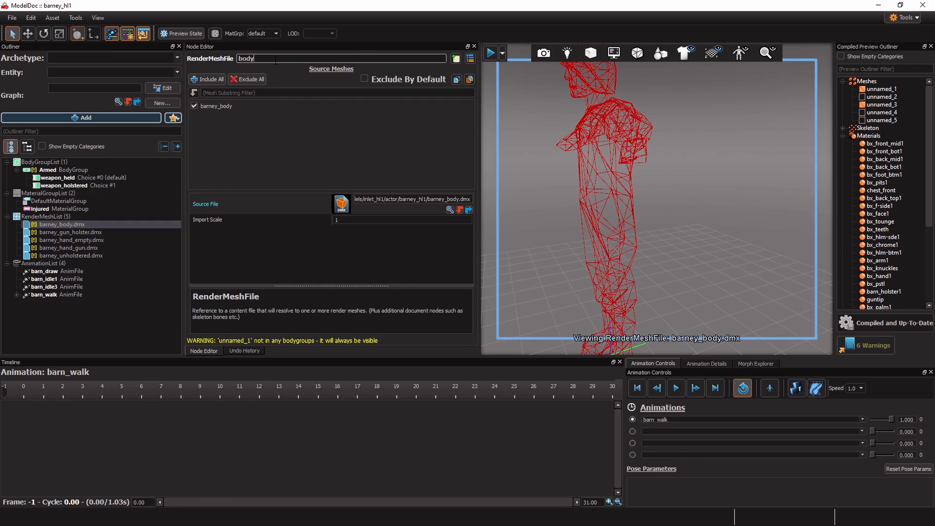
# Name the barney_gun_holster.dmx render mesh holster_used and the barney_unholstered.dmx render mesh holster_empty
pyautogui.click(105, 233)
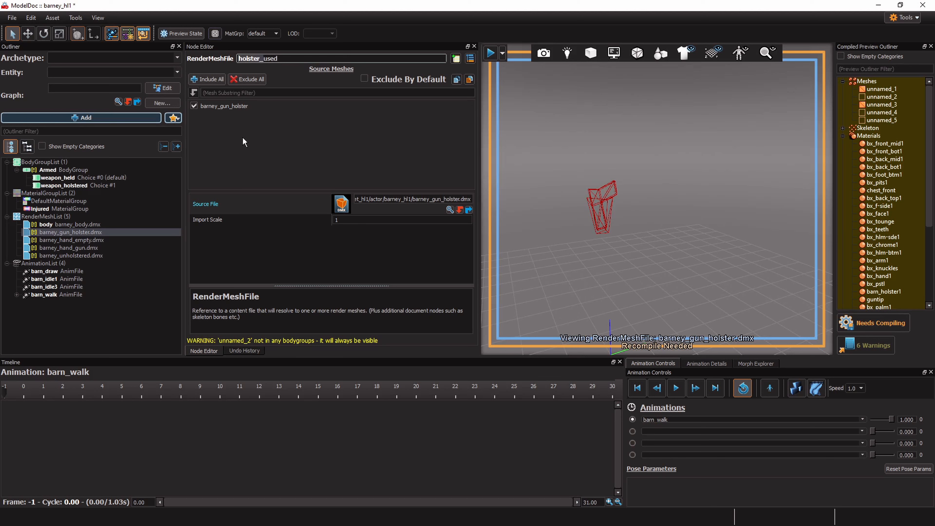
pyautogui.click(96, 255)
pyautogui.click(284, 58)
pyautogui.write('holster_')
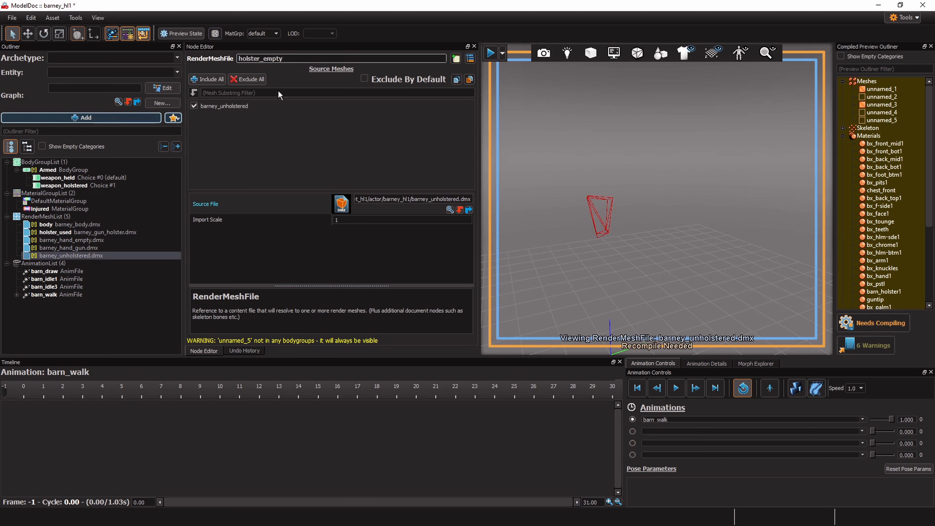
# Name the barney_hand_gun.dmx render mesh hand_gun and barney_hand_empty.dmx hand_empty, and save the model
pyautogui.click(97, 247)
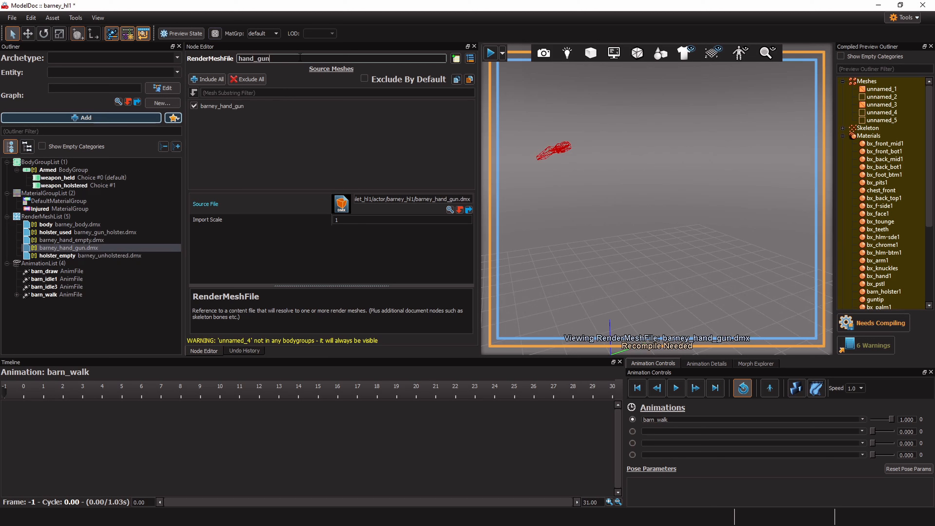
pyautogui.click(92, 241)
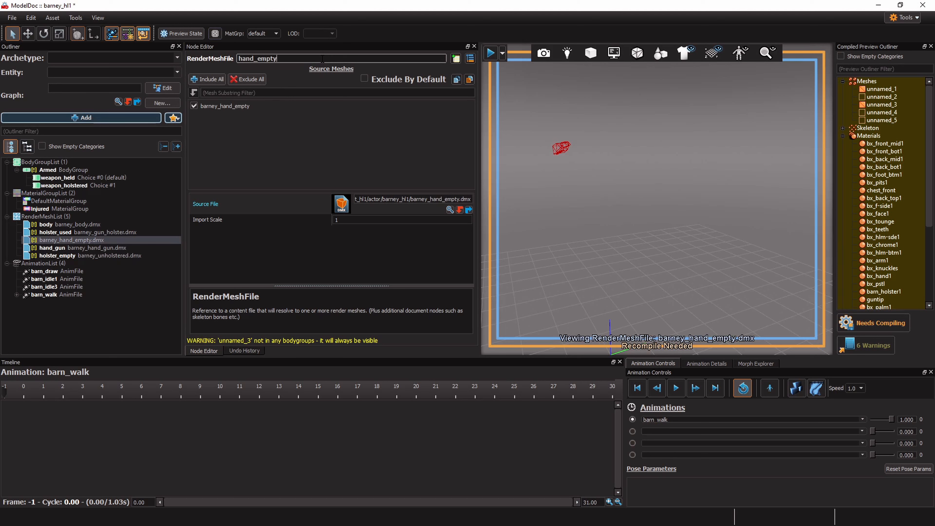
pyautogui.hotkey('ctrl', 's')
pyautogui.click(72, 225)
pyautogui.click(85, 255)
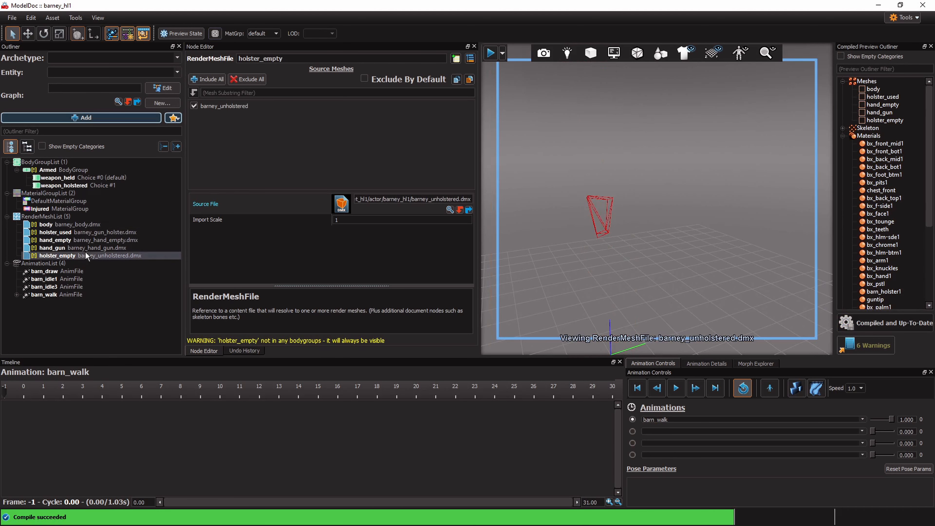
# Assign the holster_empty and hand_gun meshes to the weapon_held choice
pyautogui.click(84, 177)
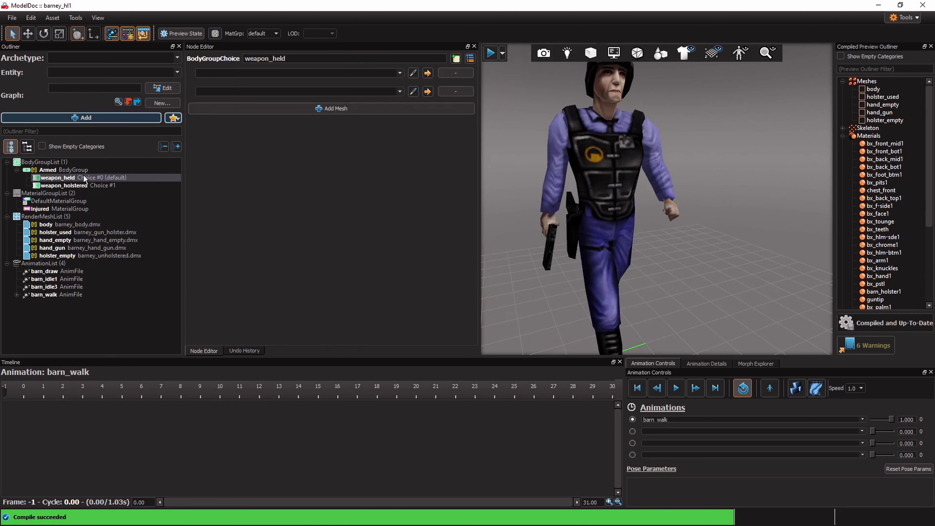
pyautogui.click(400, 73)
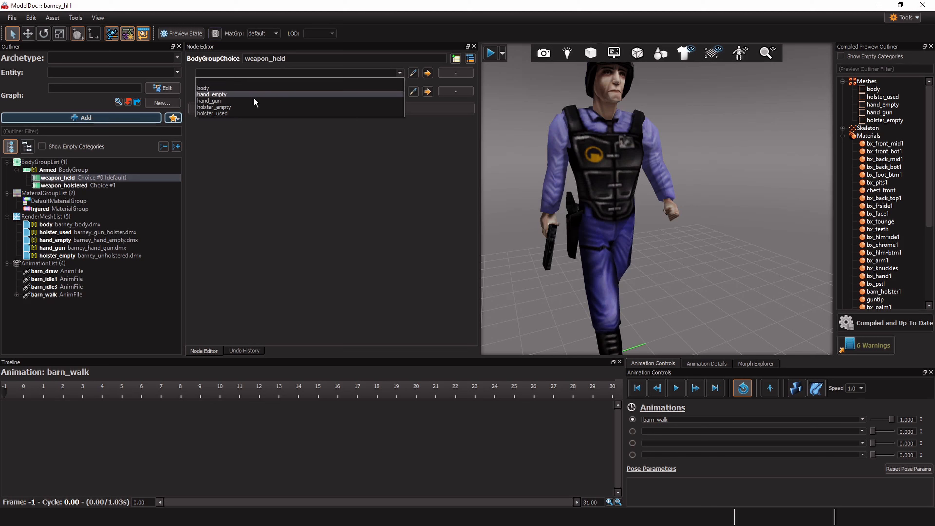
pyautogui.click(236, 107)
pyautogui.click(400, 91)
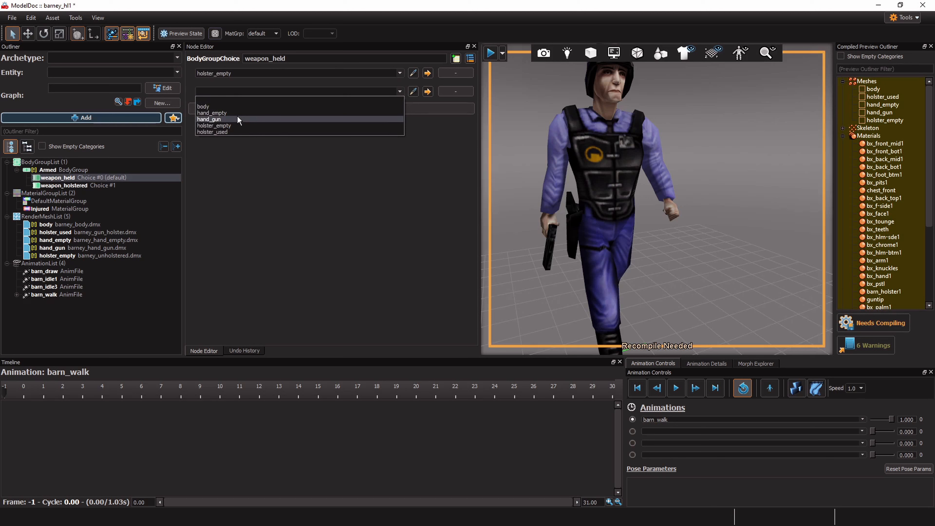
pyautogui.click(238, 119)
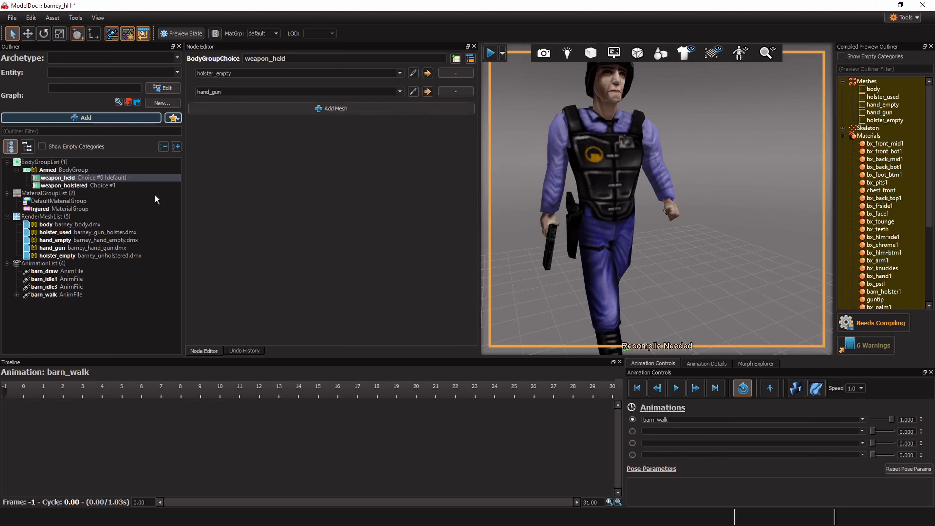
# Assign the holster_used and hand_empty meshes to the weapon_holstered choice and recompile the model
pyautogui.click(104, 184)
pyautogui.click(399, 74)
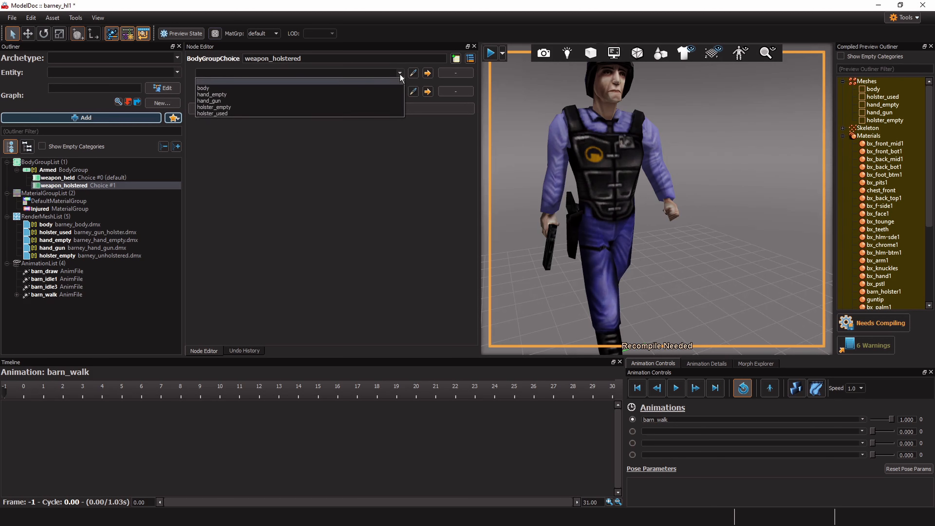
pyautogui.click(230, 114)
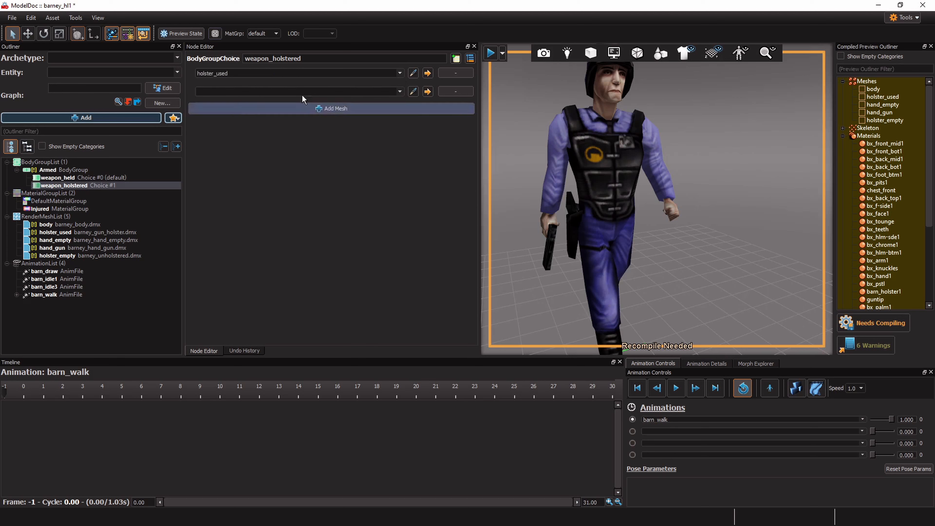
pyautogui.click(400, 91)
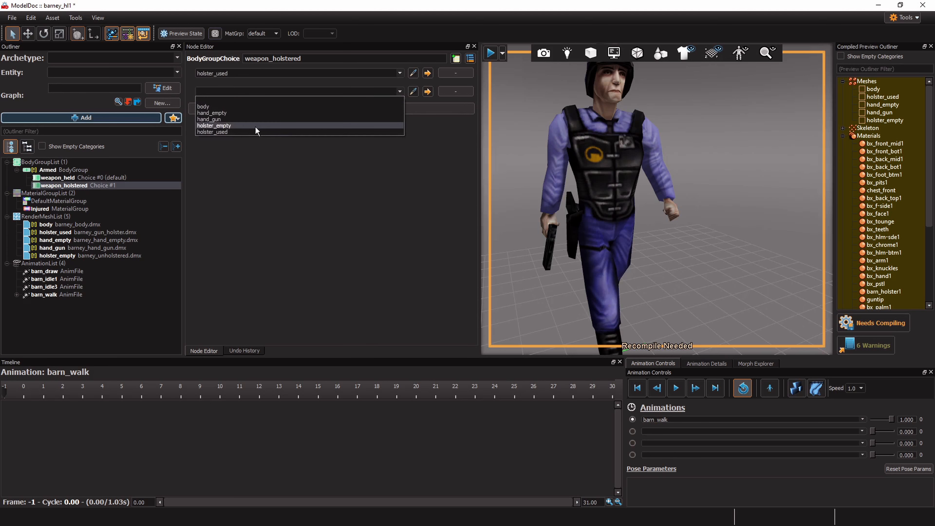
pyautogui.click(243, 114)
pyautogui.click(872, 320)
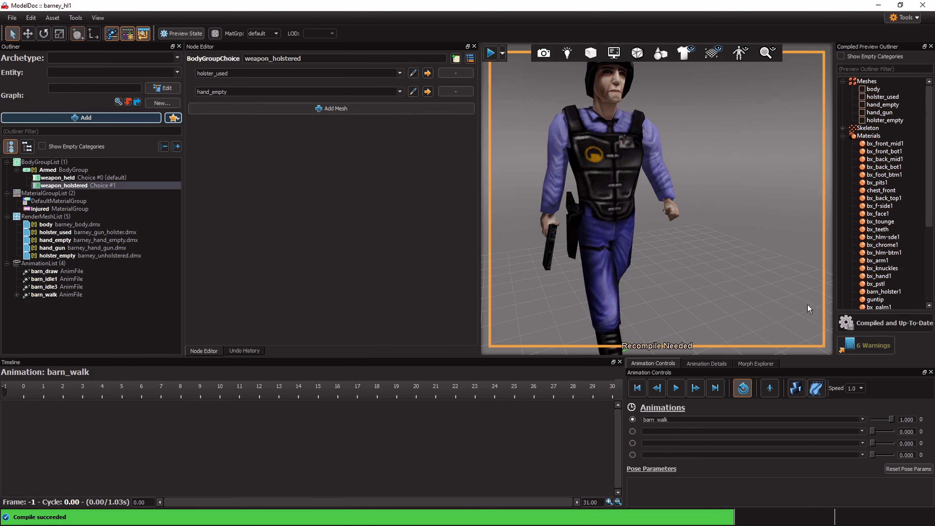
# Examine the compiled Body and Armed body groups and the body render mesh's properties
pyautogui.moveTo(657, 199)
pyautogui.mouseDown(button='right')
pyautogui.moveTo(612, 206)
pyautogui.moveTo(590, 195)
pyautogui.moveTo(664, 195)
pyautogui.moveTo(634, 199)
pyautogui.moveTo(649, 195)
pyautogui.moveTo(661, 222)
pyautogui.moveTo(649, 206)
pyautogui.mouseUp(button='right')
pyautogui.click(843, 137)
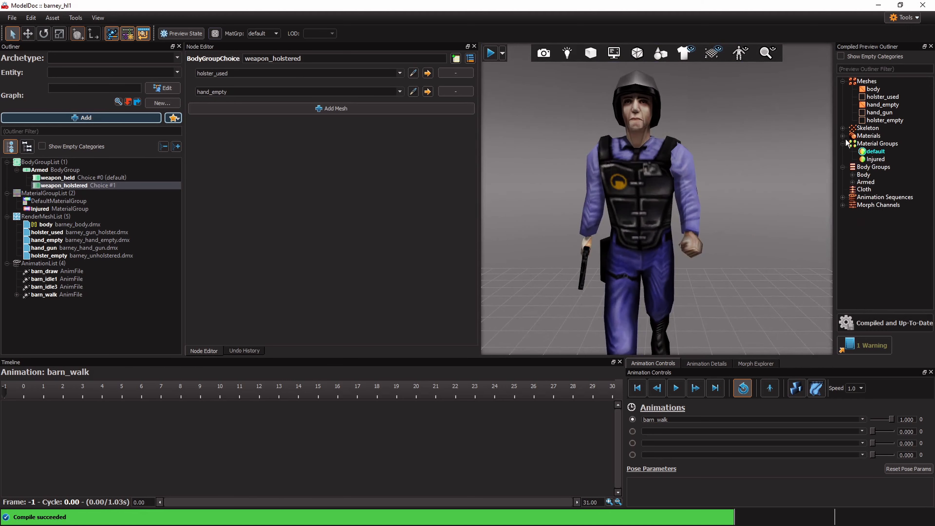
pyautogui.click(853, 175)
pyautogui.click(853, 190)
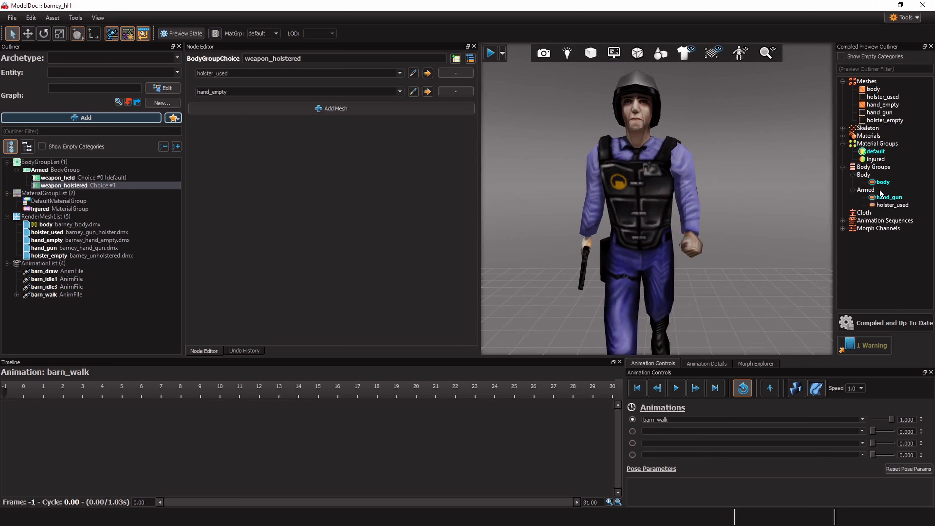
pyautogui.click(880, 182)
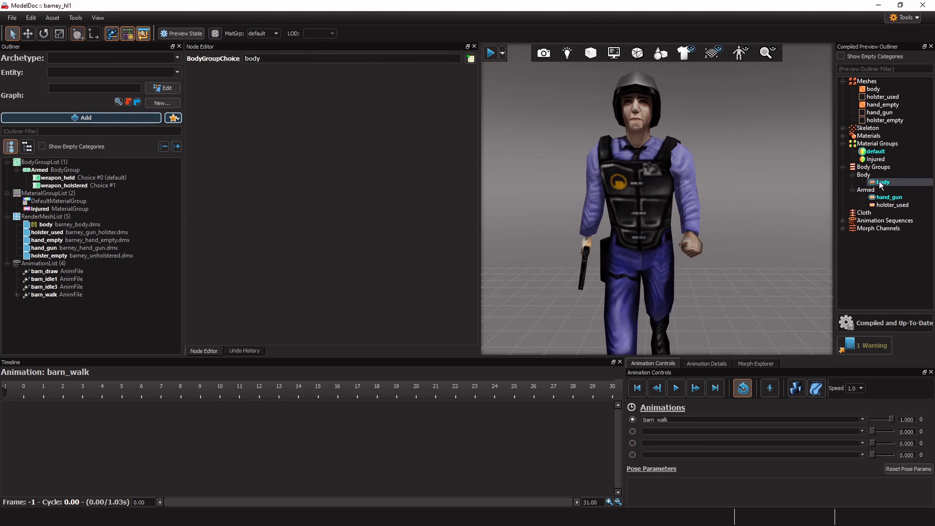
pyautogui.click(65, 224)
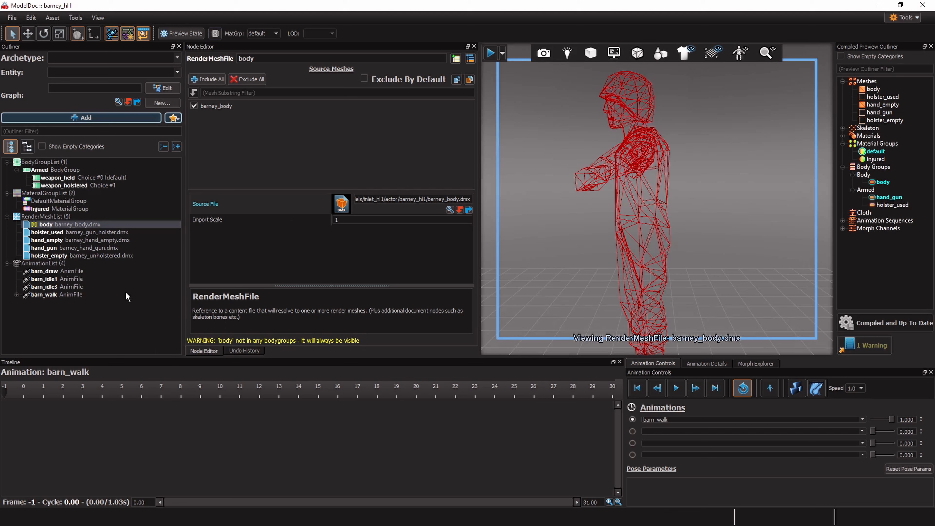
pyautogui.click(83, 323)
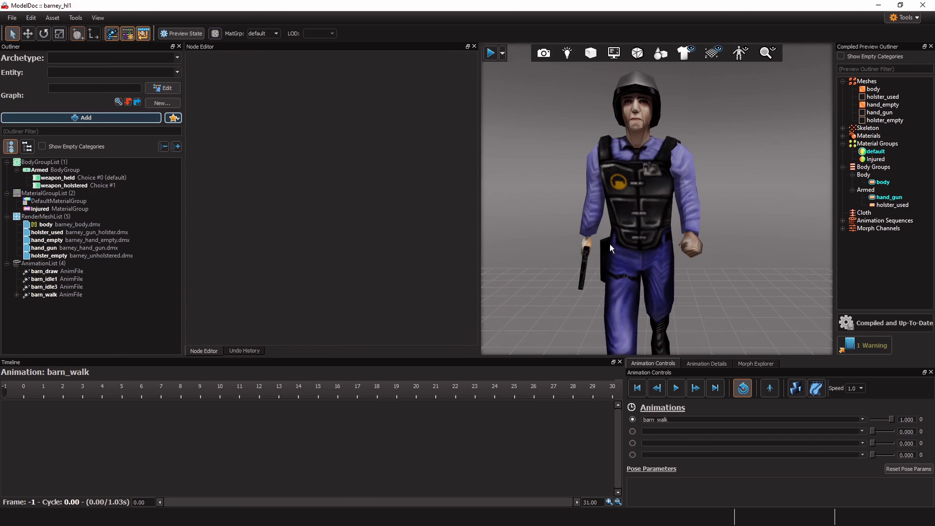
# Preview the Armed body group by switching between its hand_gun and holster_used choices, ending on holster_used
pyautogui.click(885, 206)
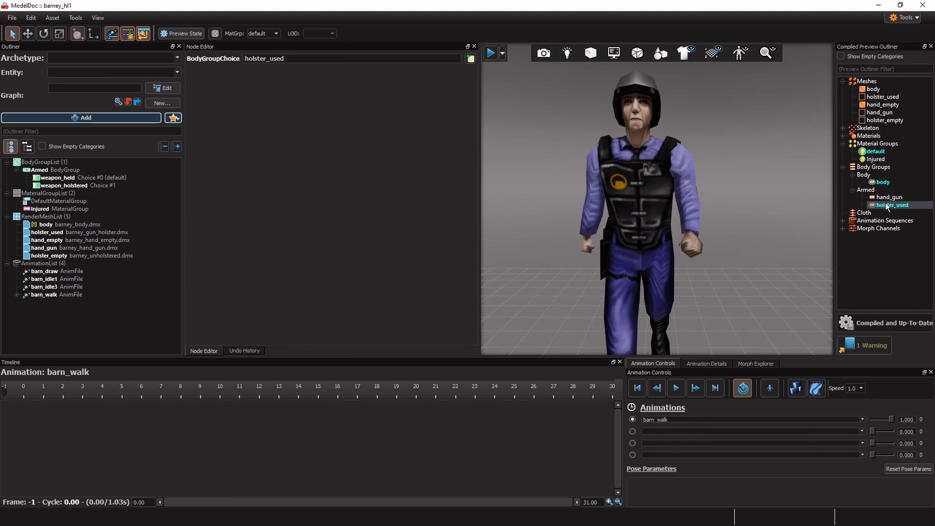
pyautogui.click(892, 198)
pyautogui.moveTo(687, 205); pyautogui.dragTo(714, 210, button='right')
pyautogui.click(885, 197)
pyautogui.click(891, 206)
pyautogui.moveTo(657, 221); pyautogui.dragTo(657, 200, button='right')
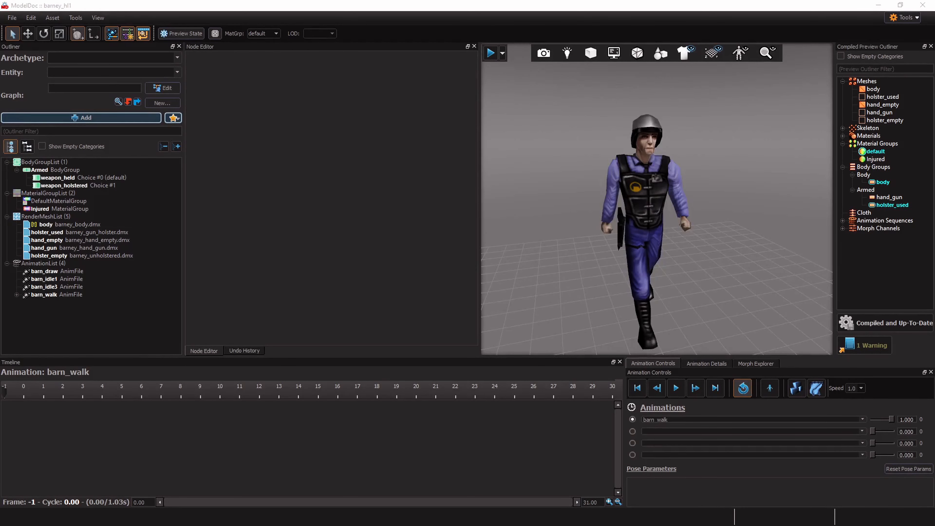
pyautogui.moveTo(619, 222); pyautogui.dragTo(669, 210, button='right')
# Play the barn_walk animation and preview it with the Injured material group and the hand_gun choice
pyautogui.click(677, 388)
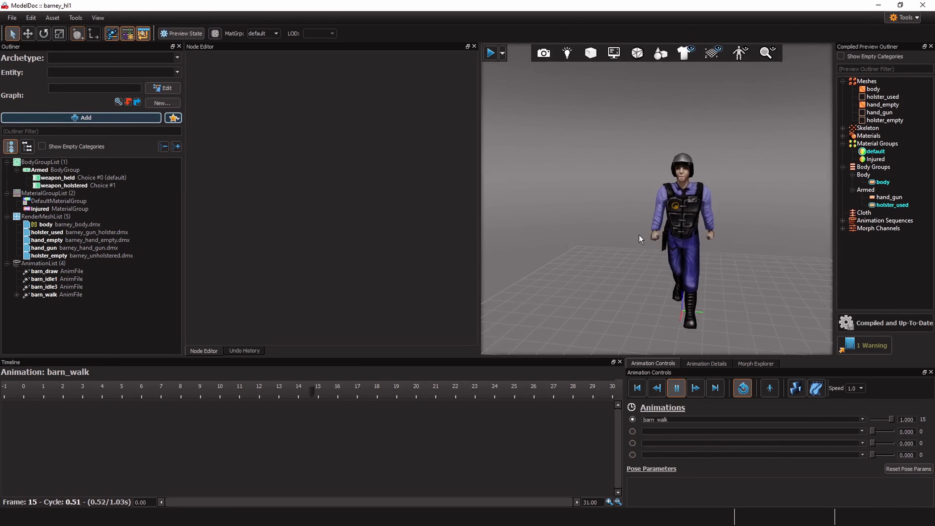
pyautogui.click(865, 420)
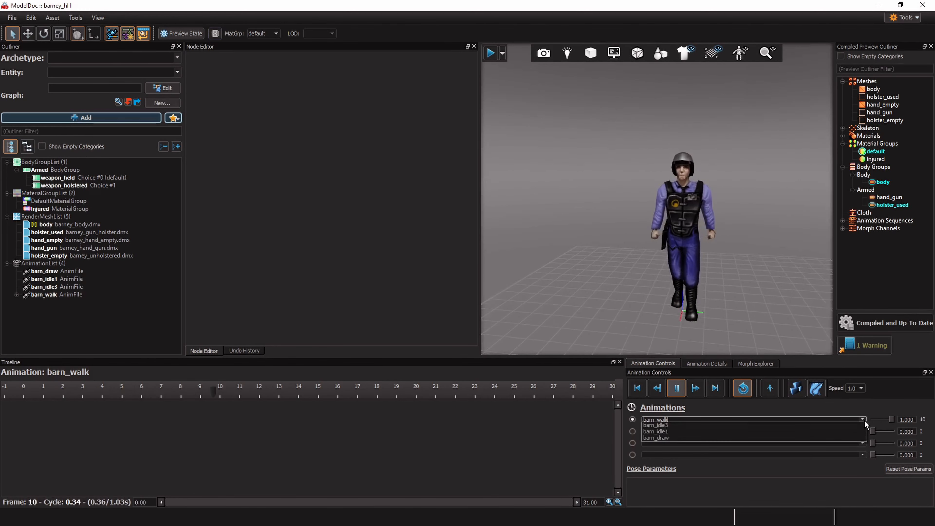
pyautogui.click(864, 421)
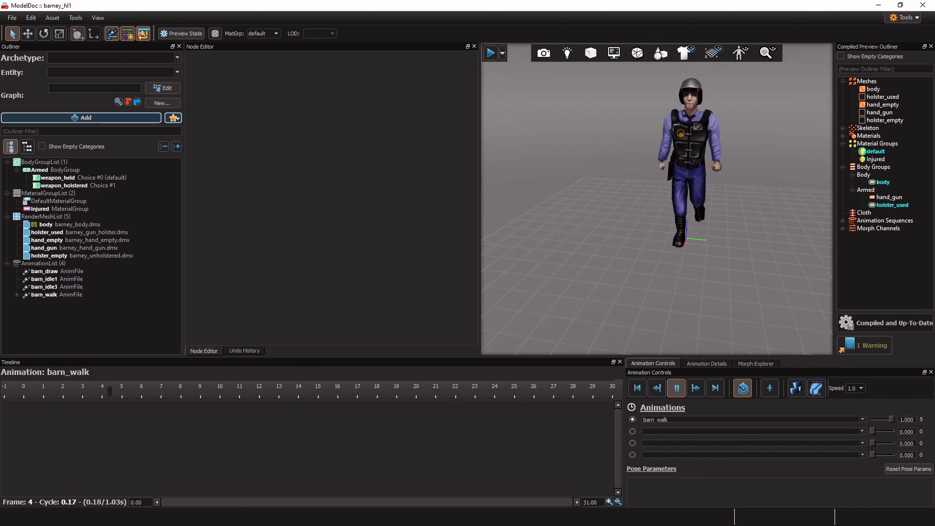
pyautogui.click(875, 160)
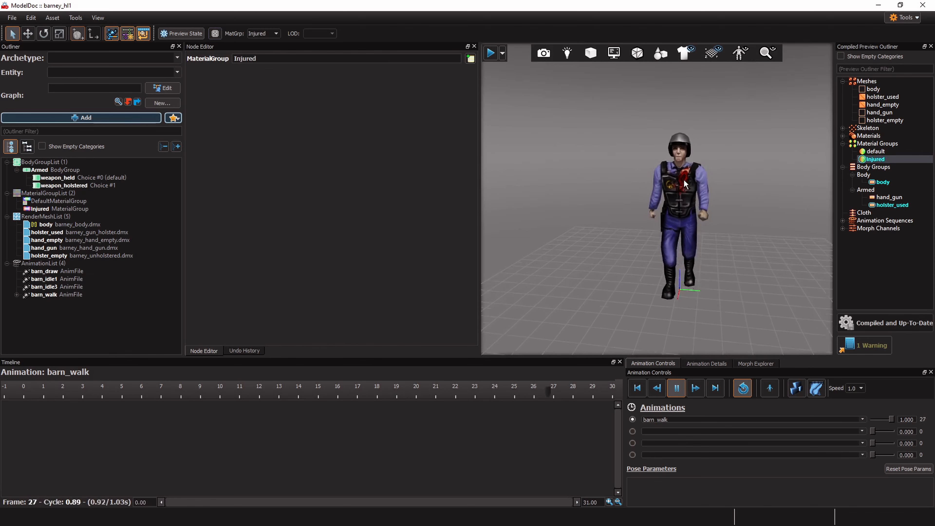
pyautogui.click(889, 197)
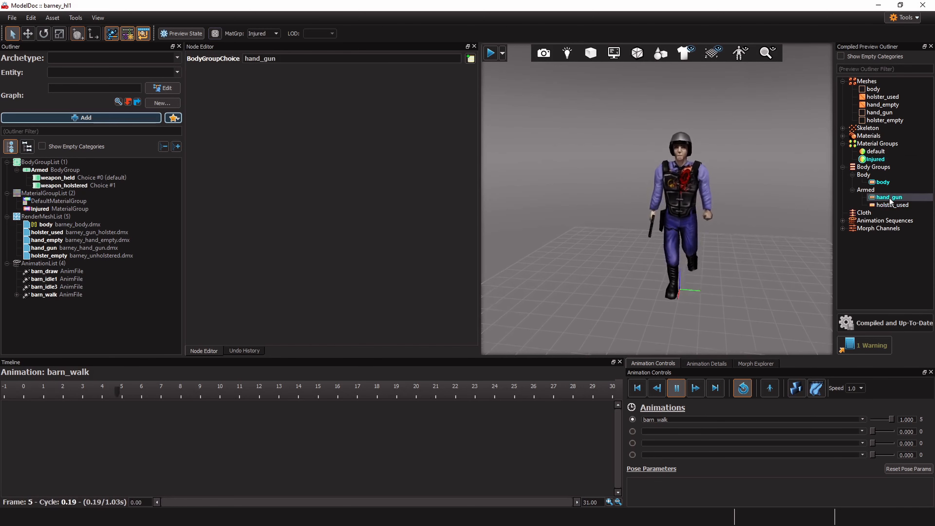